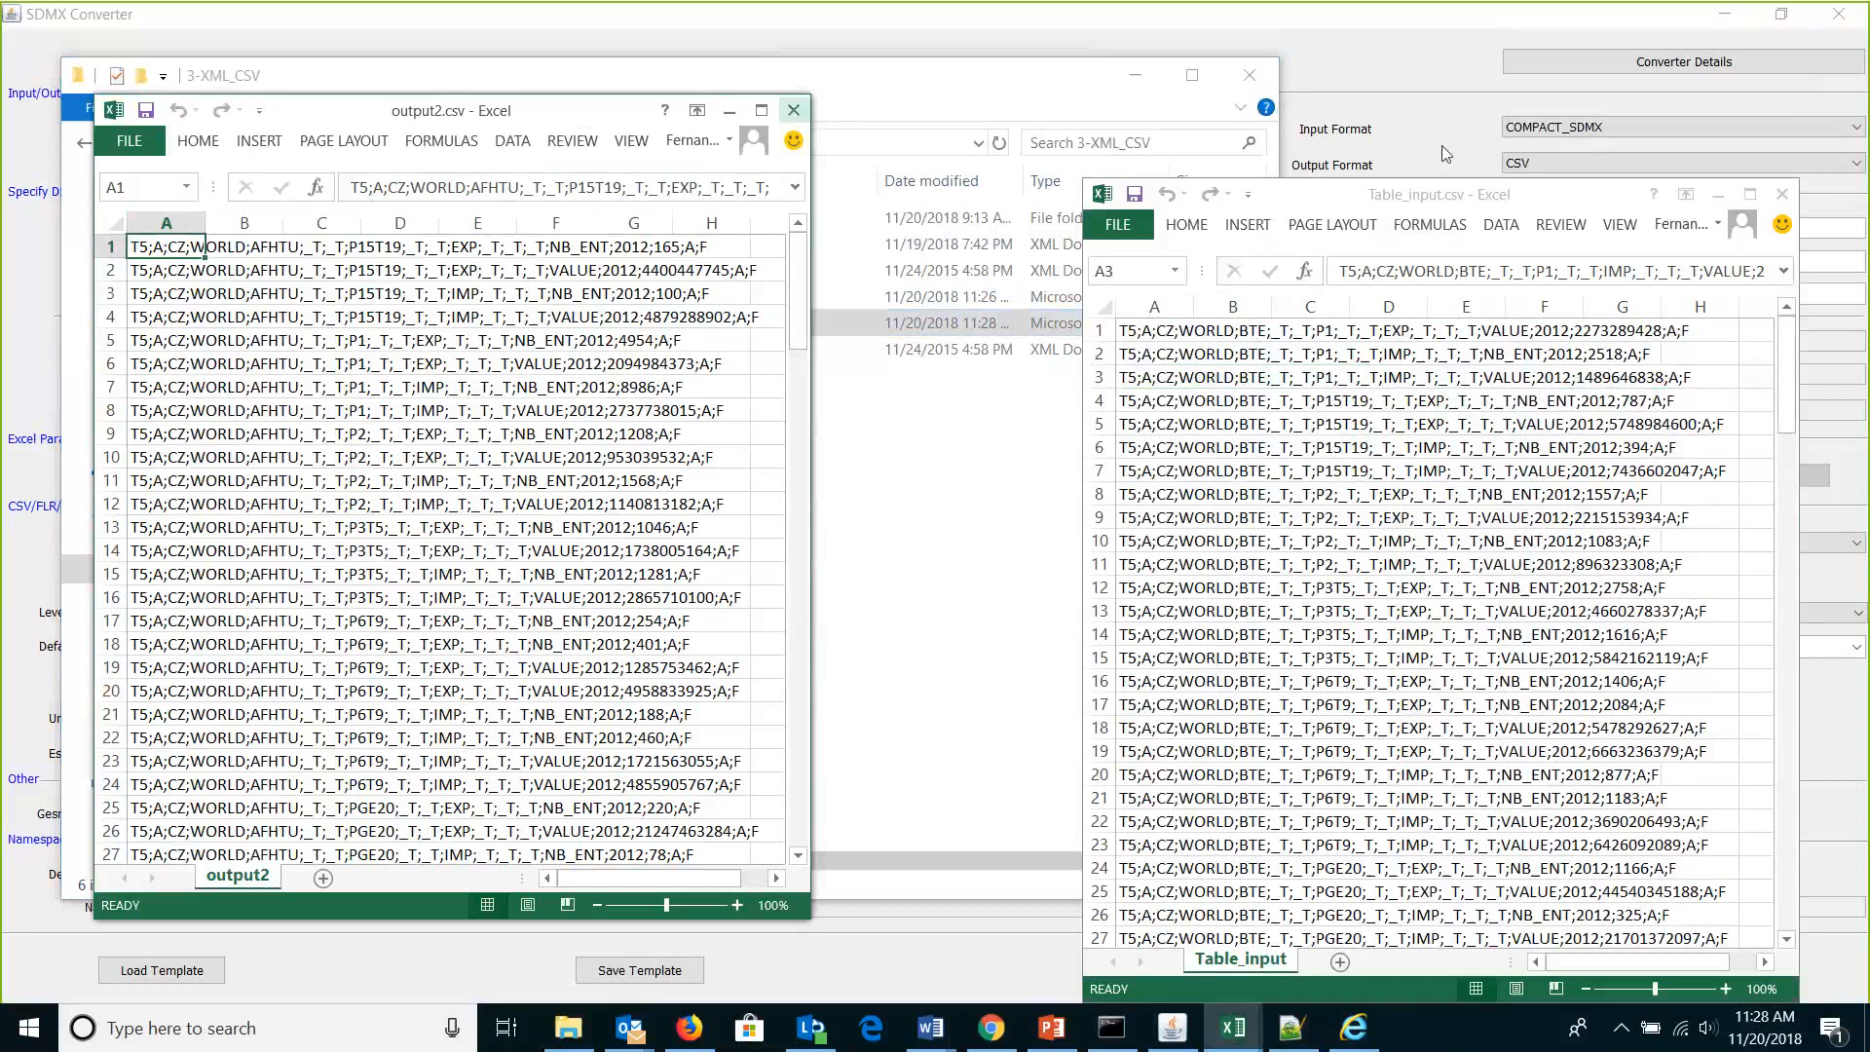
Close output2.csv and Table_input.csv in Excel, discarding changes to Table_input.csv.
click(1783, 195)
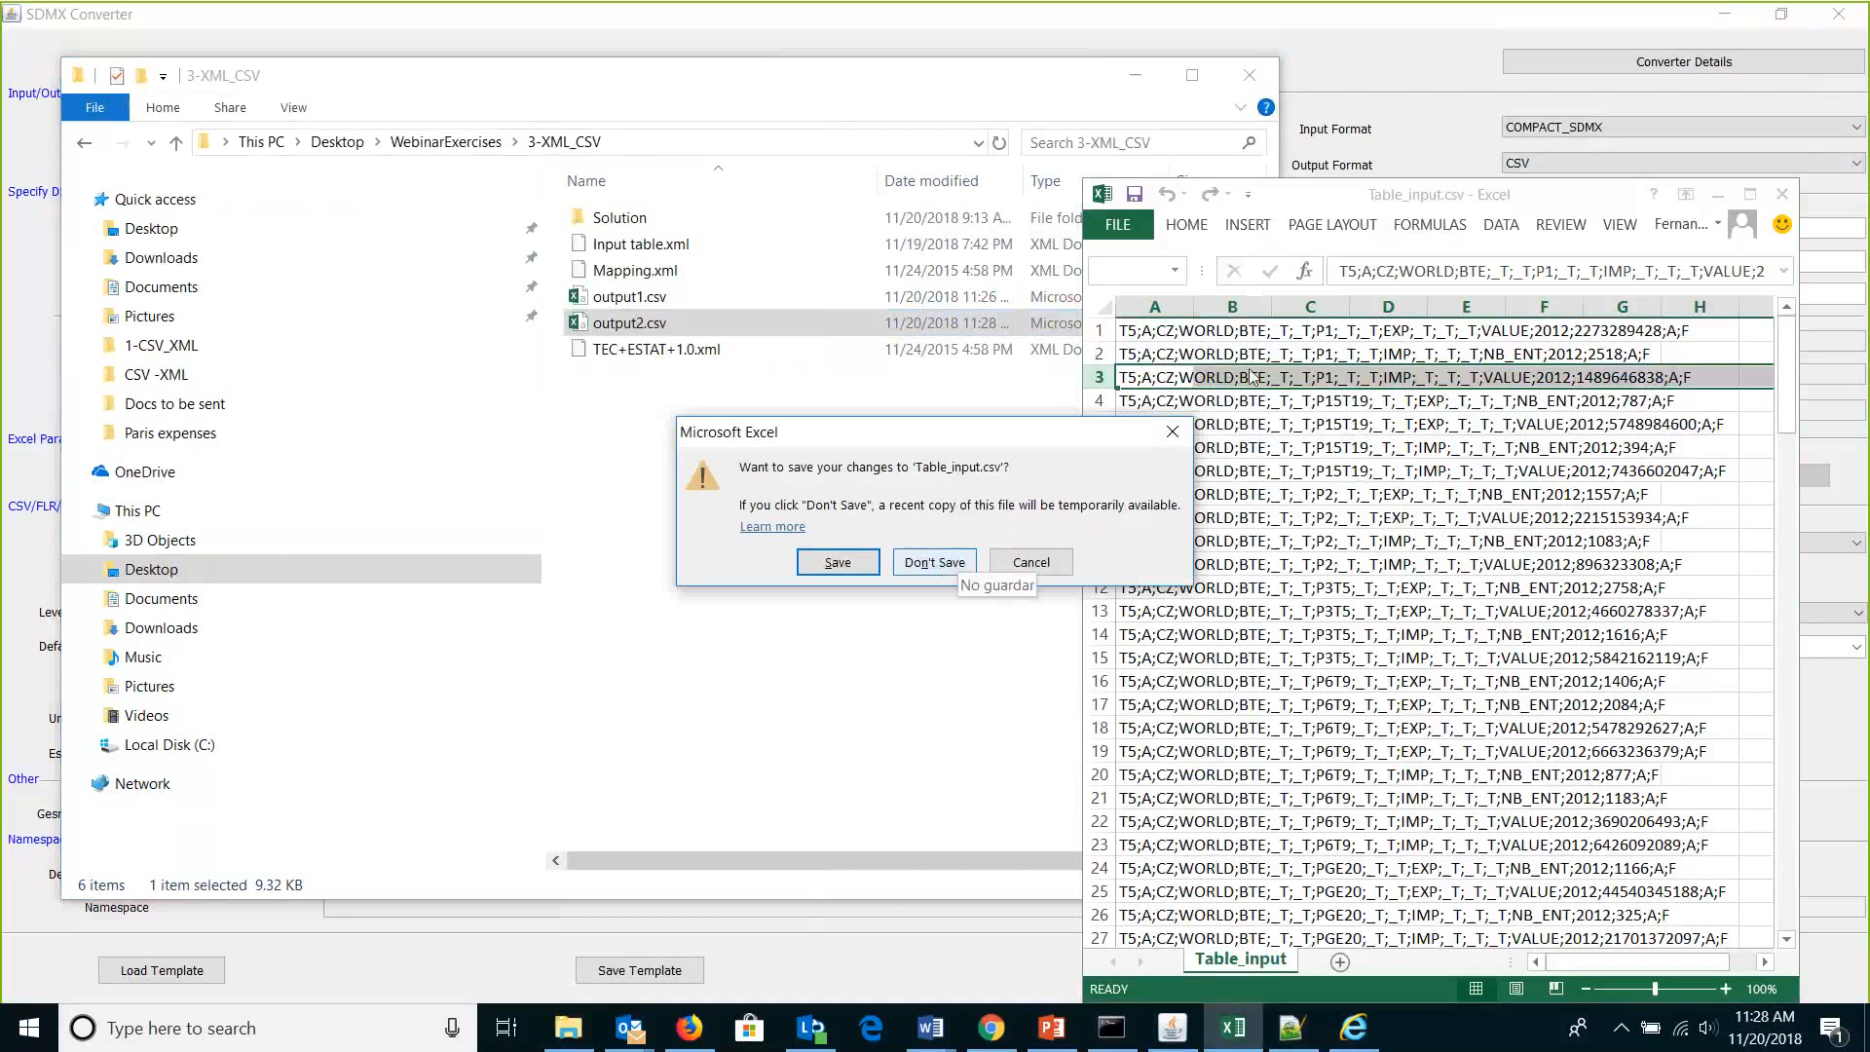
click(935, 563)
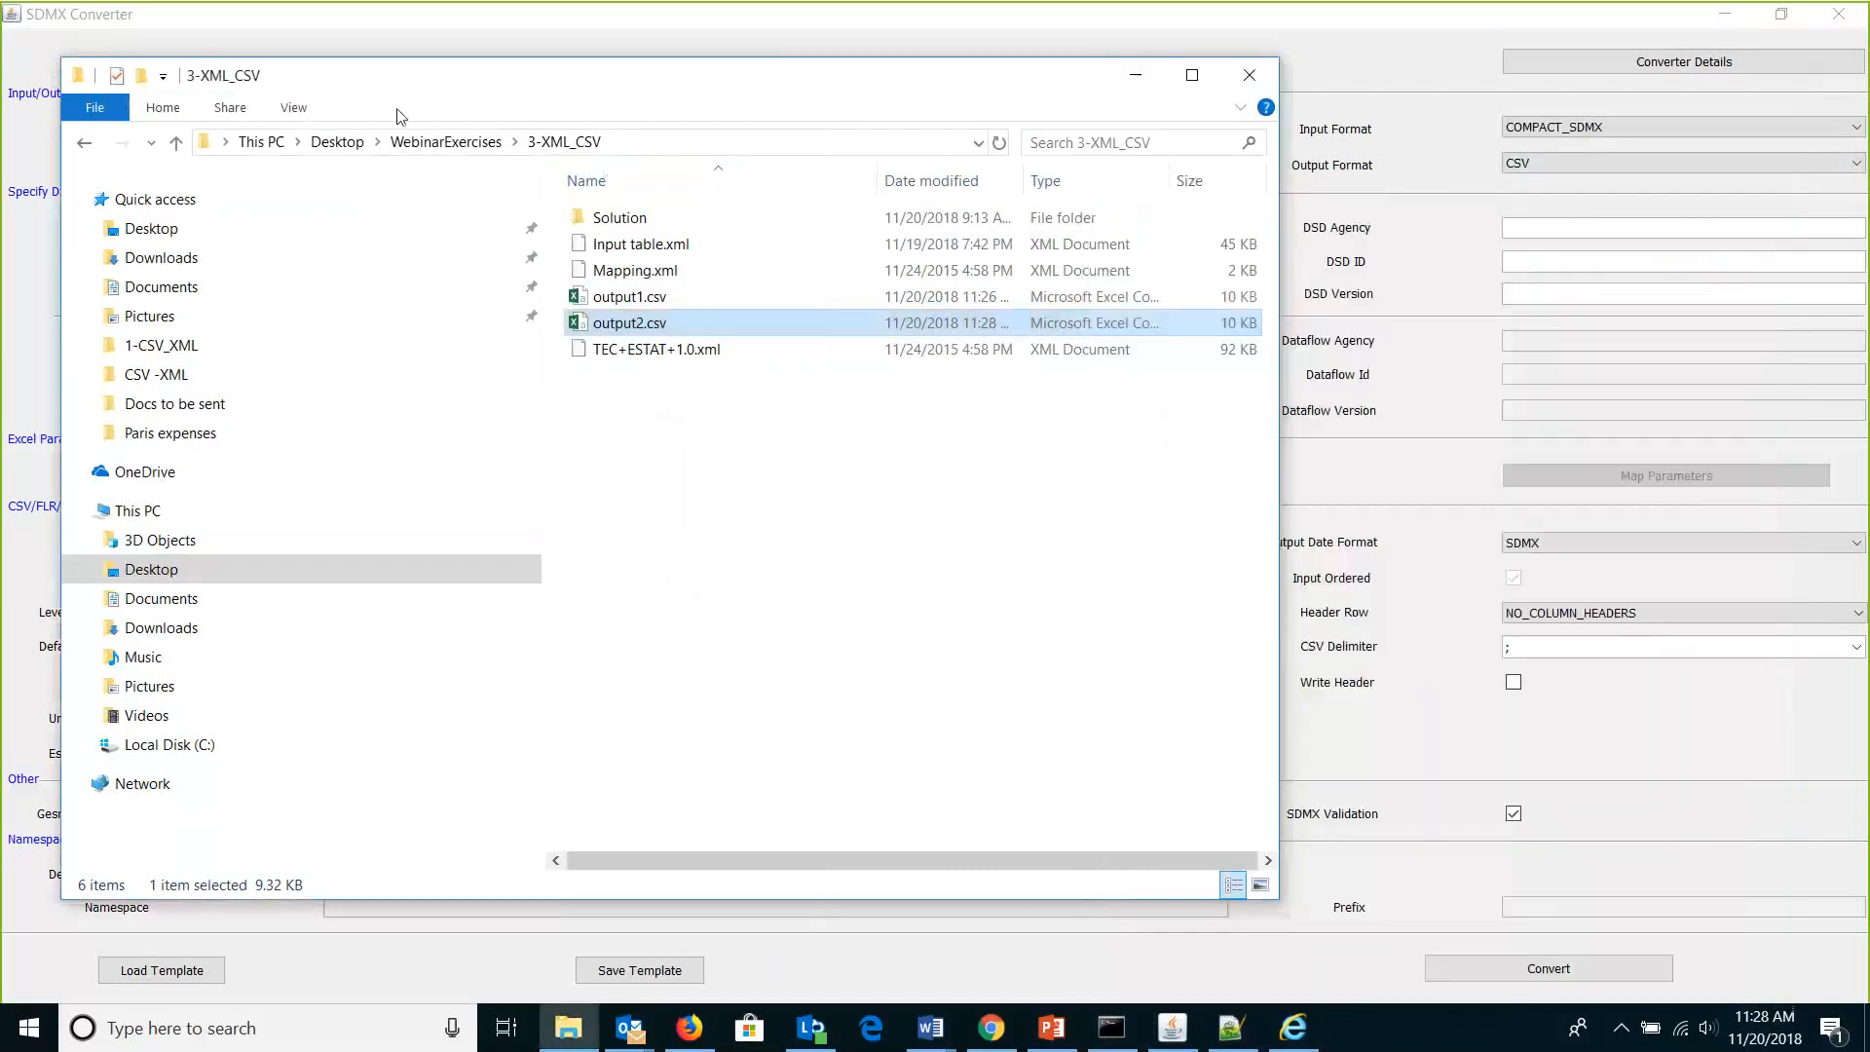
Open SDMX-NA_MAIN_T0101_V1.2c_Sample.xlsx from the WebinarExercises\2-XLS_XML folder.
click(446, 141)
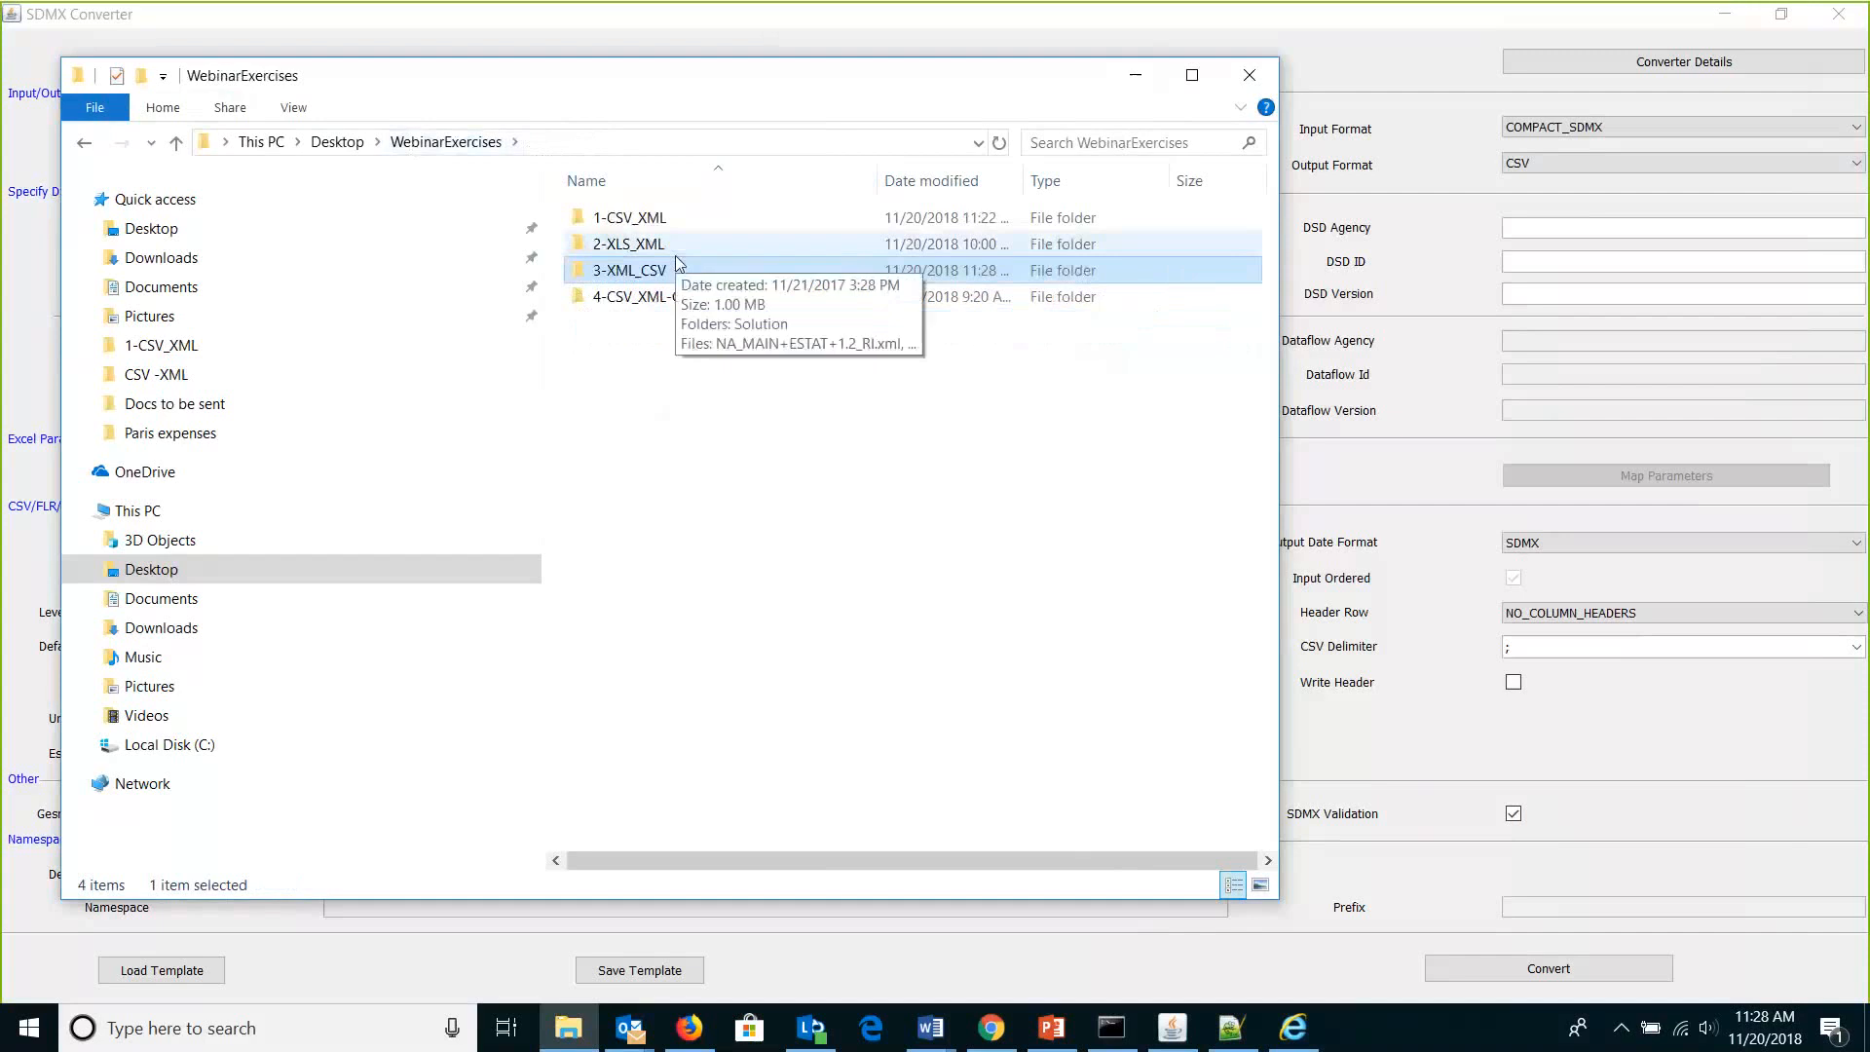
double_click(675, 255)
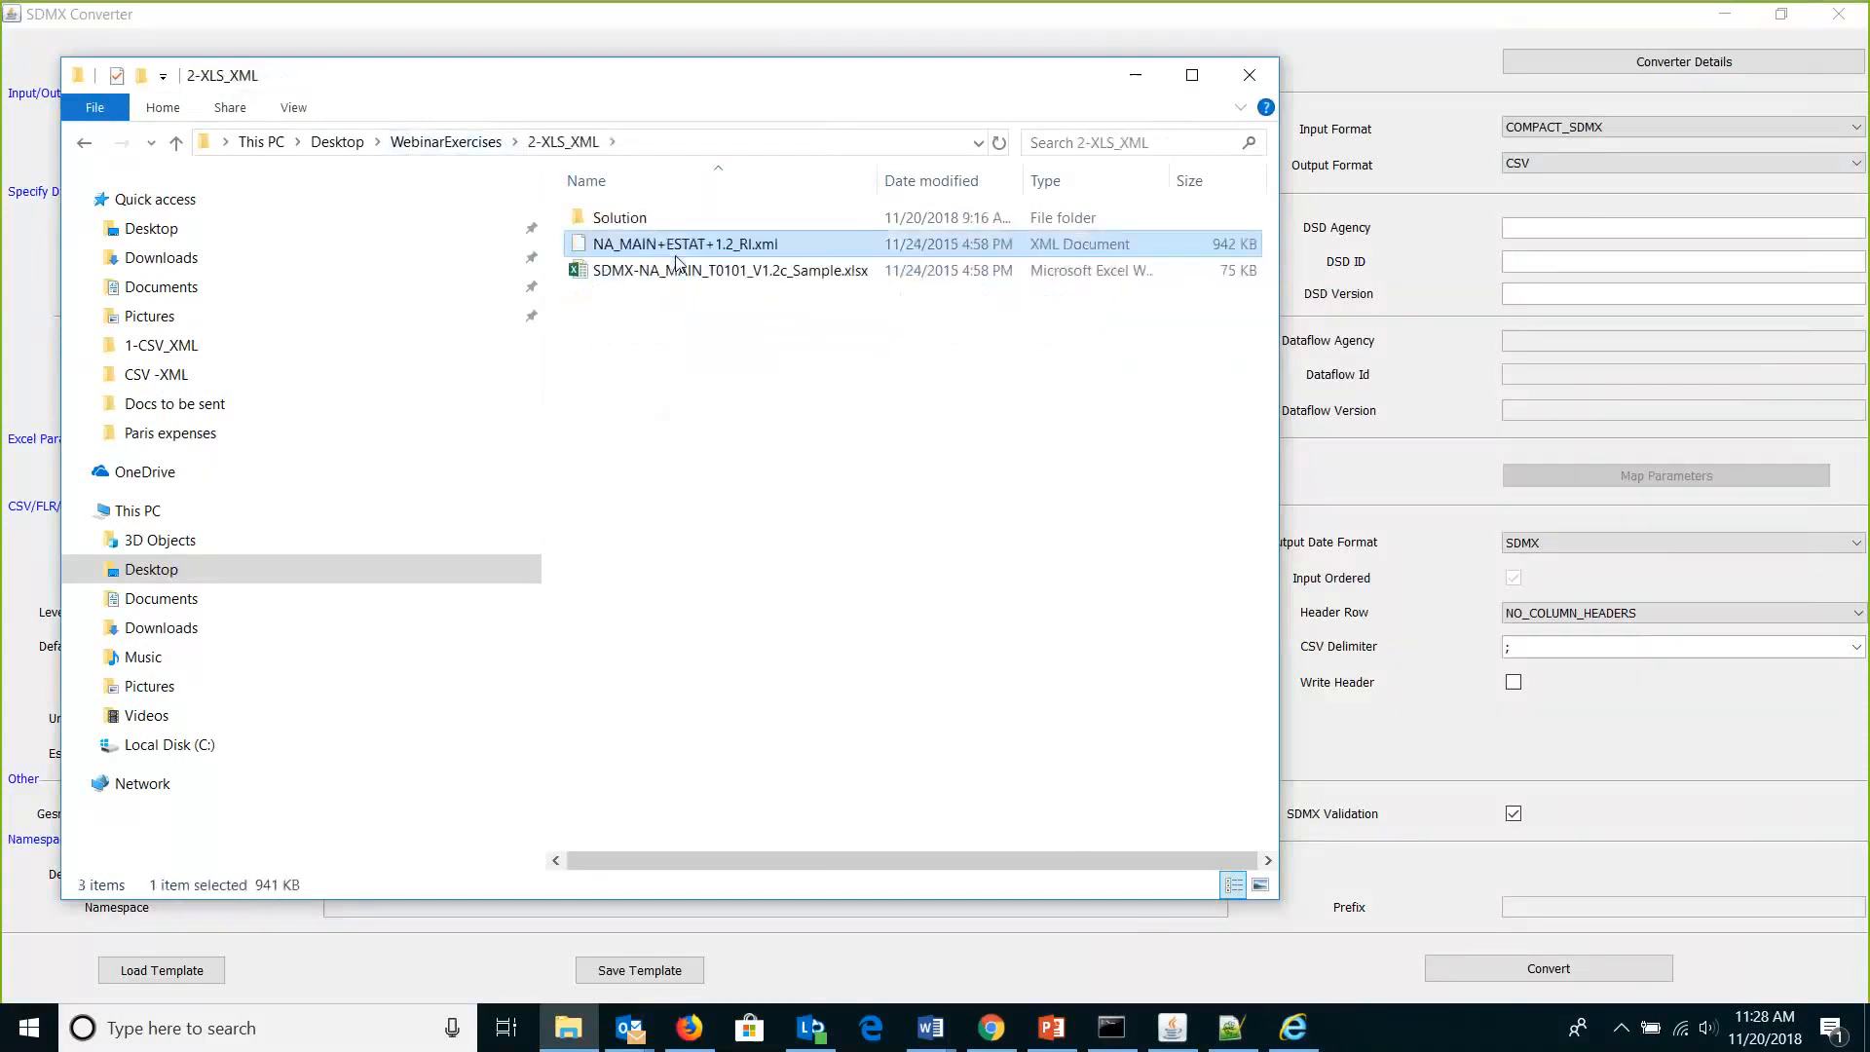
double_click(754, 273)
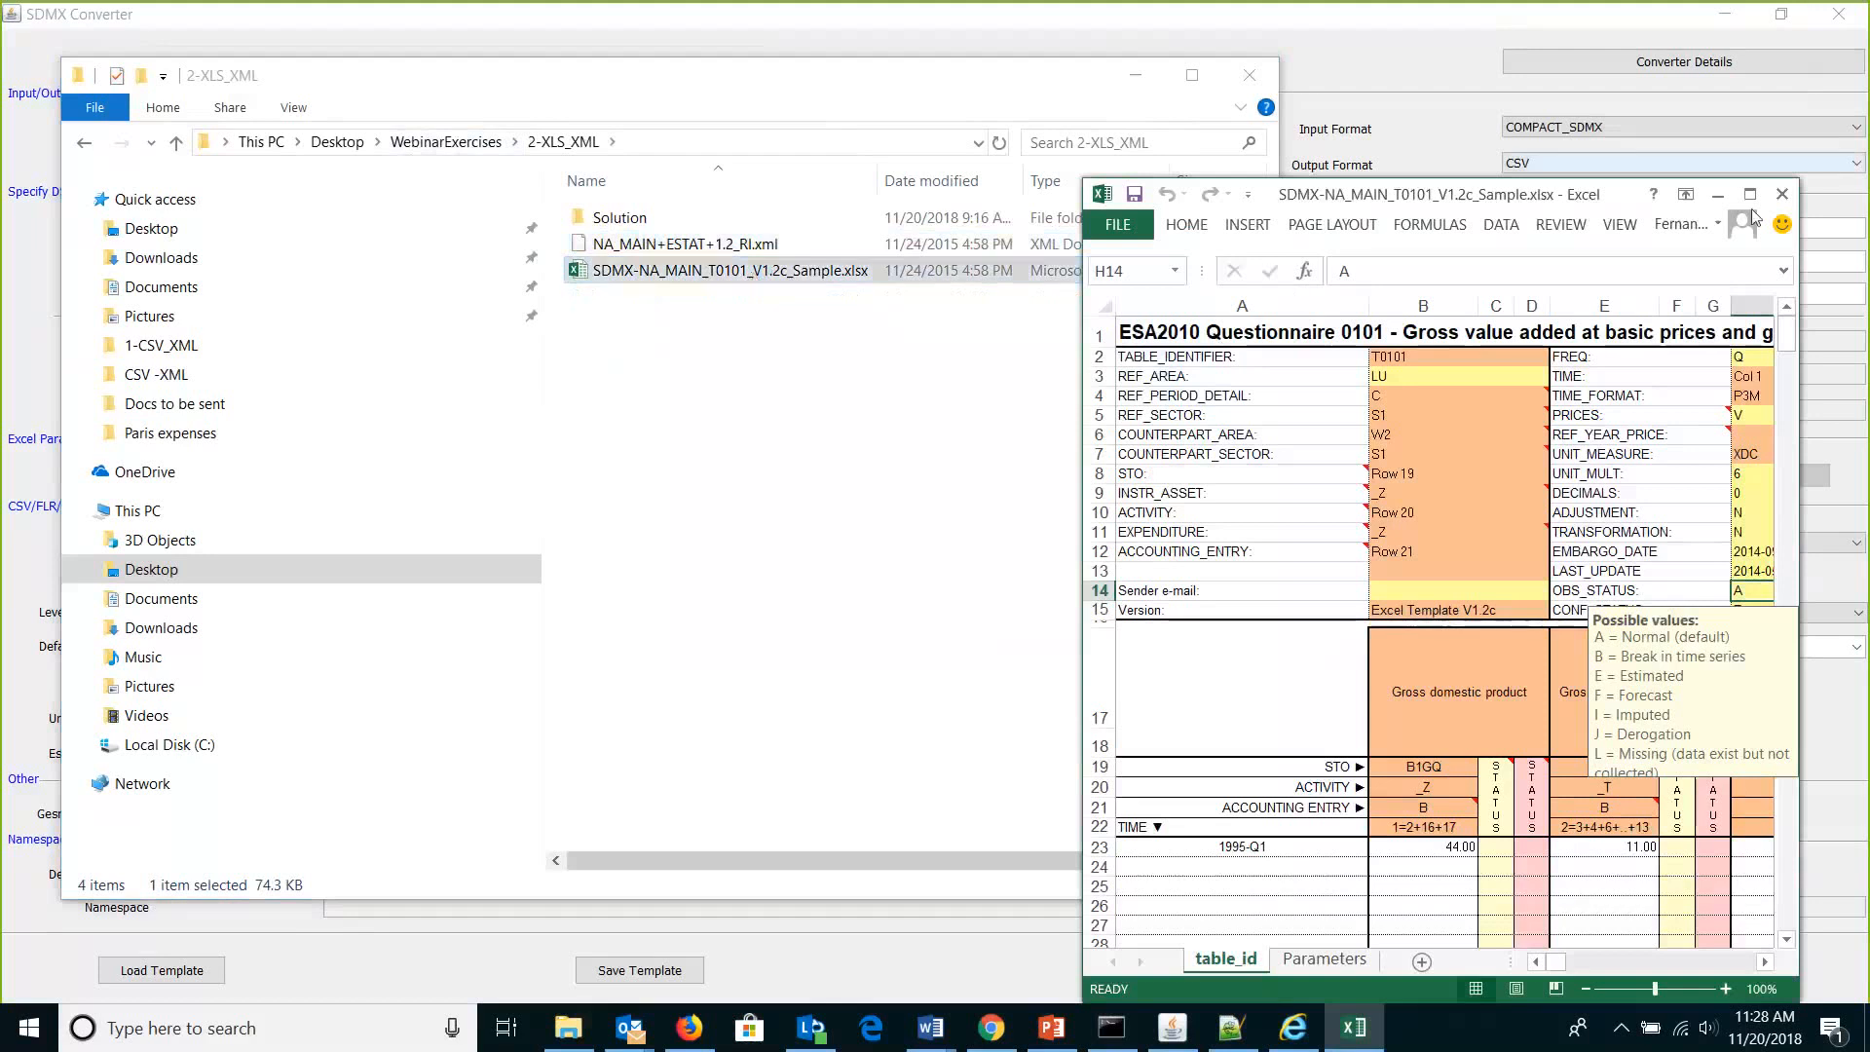
Maximize the sample workbook, review its Parameters sheet, then minimize Excel.
click(1750, 194)
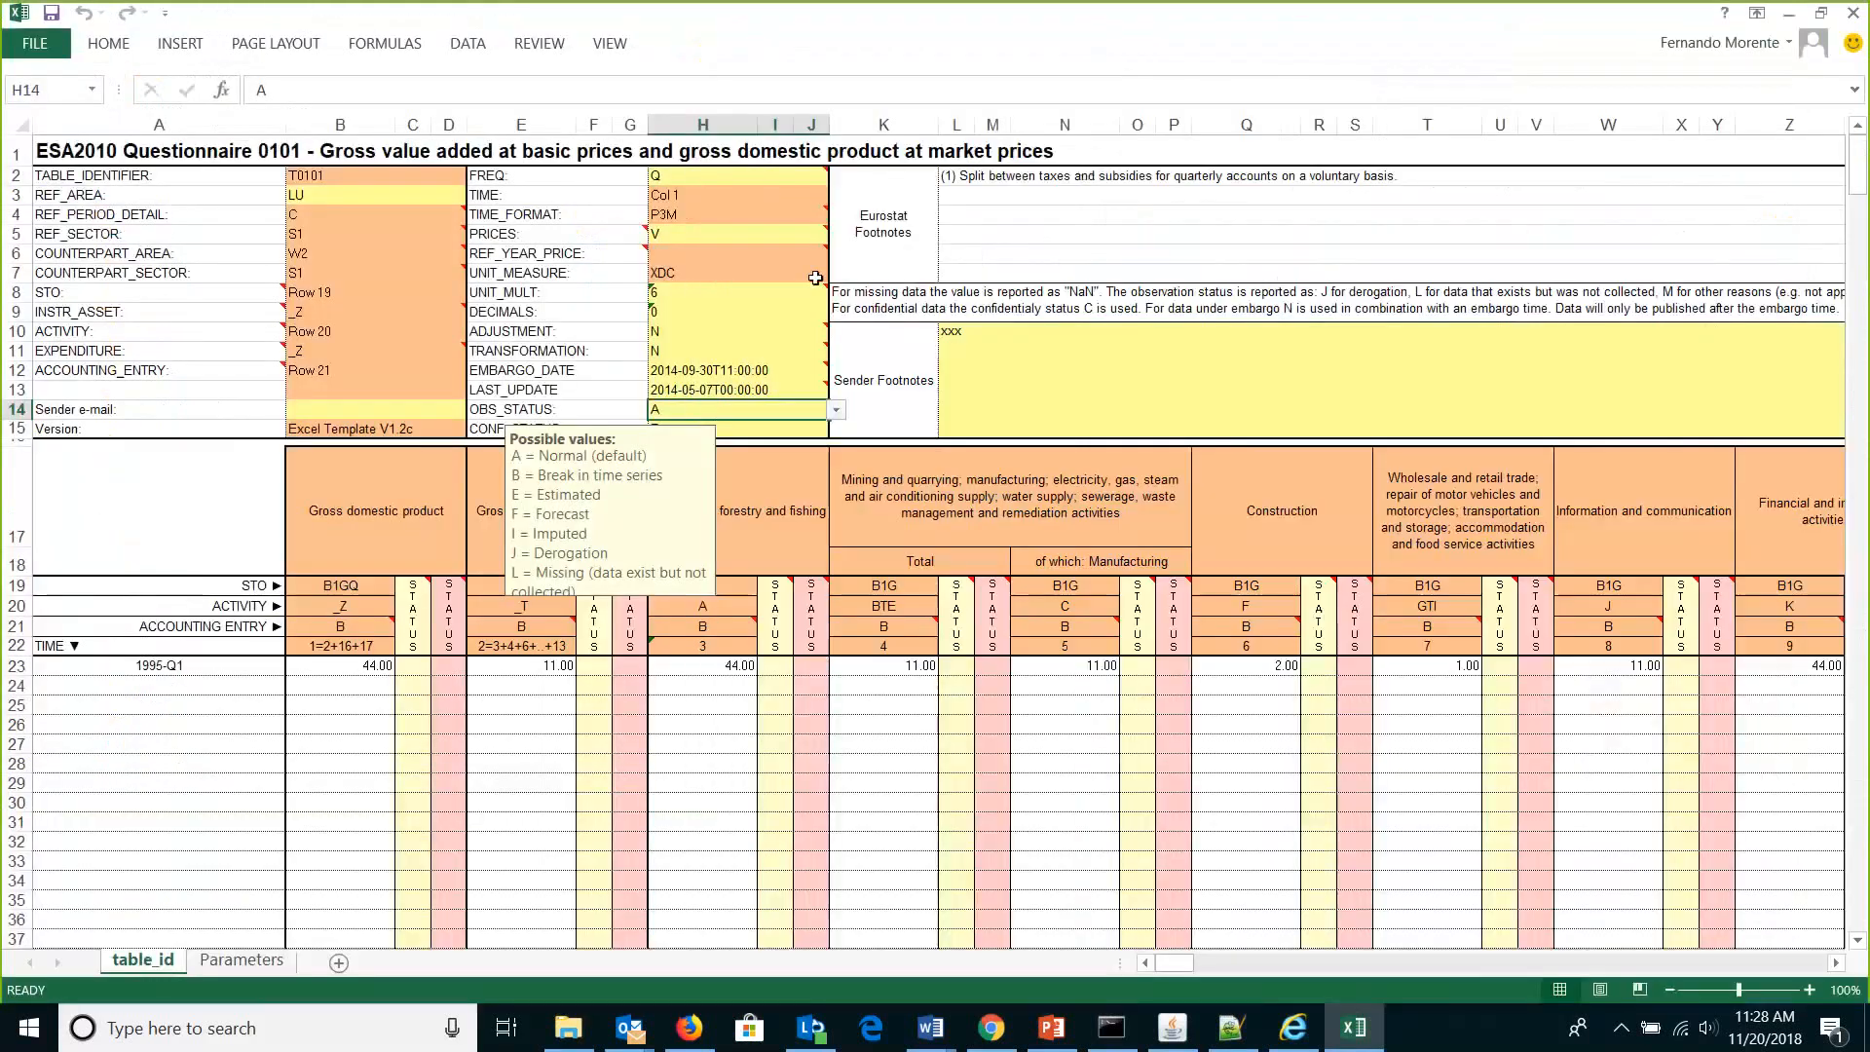
mouse_move(753, 351)
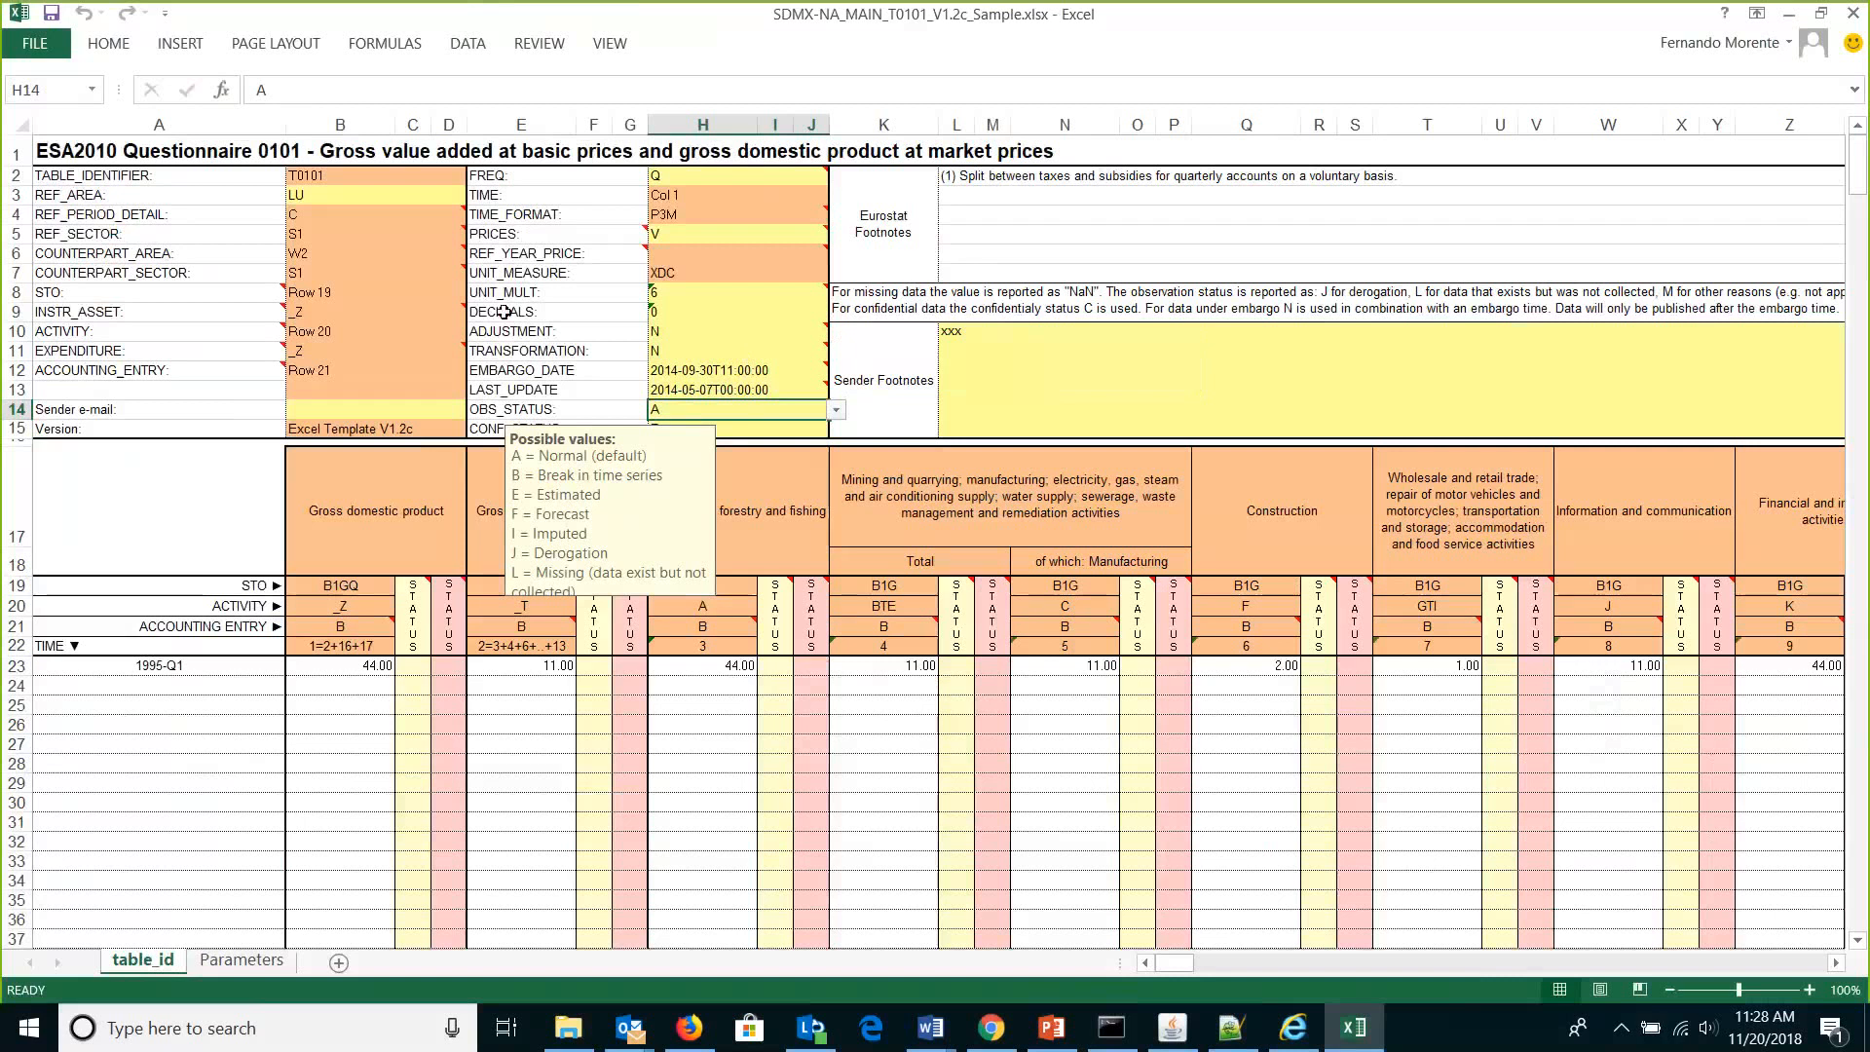
click(240, 962)
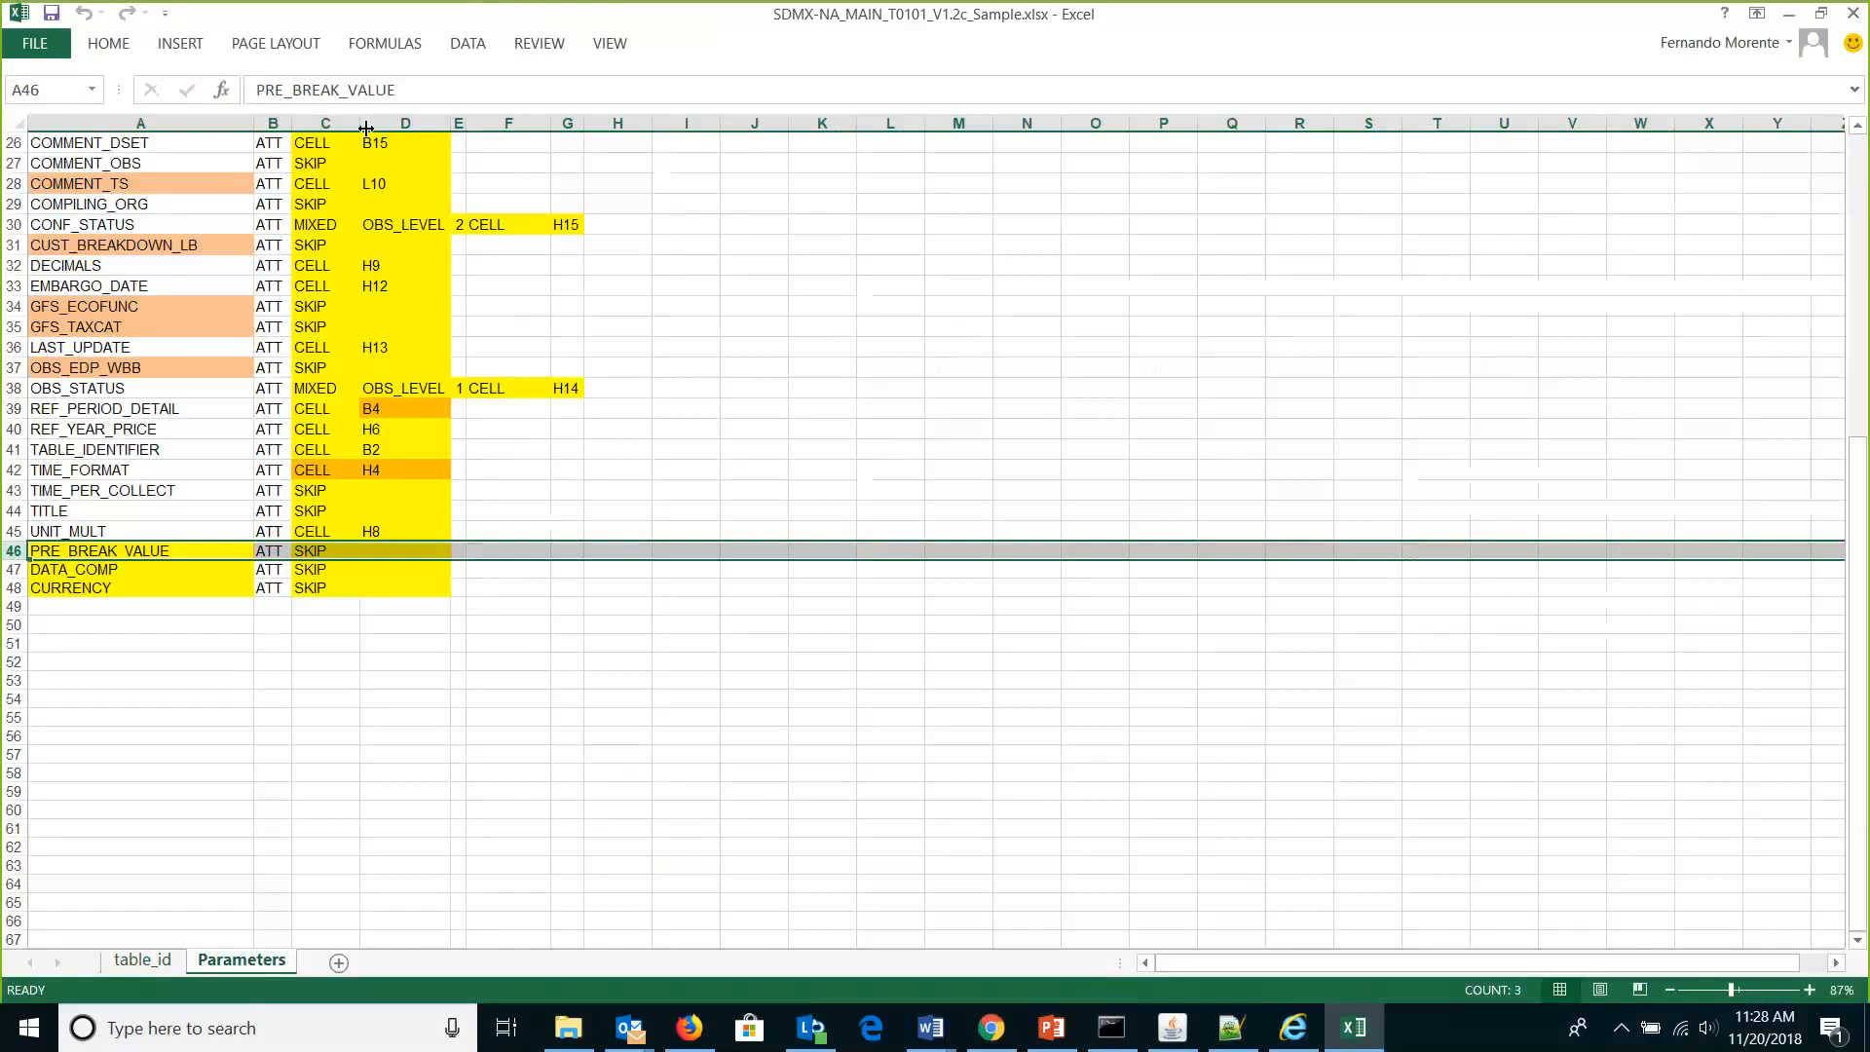
click(1797, 21)
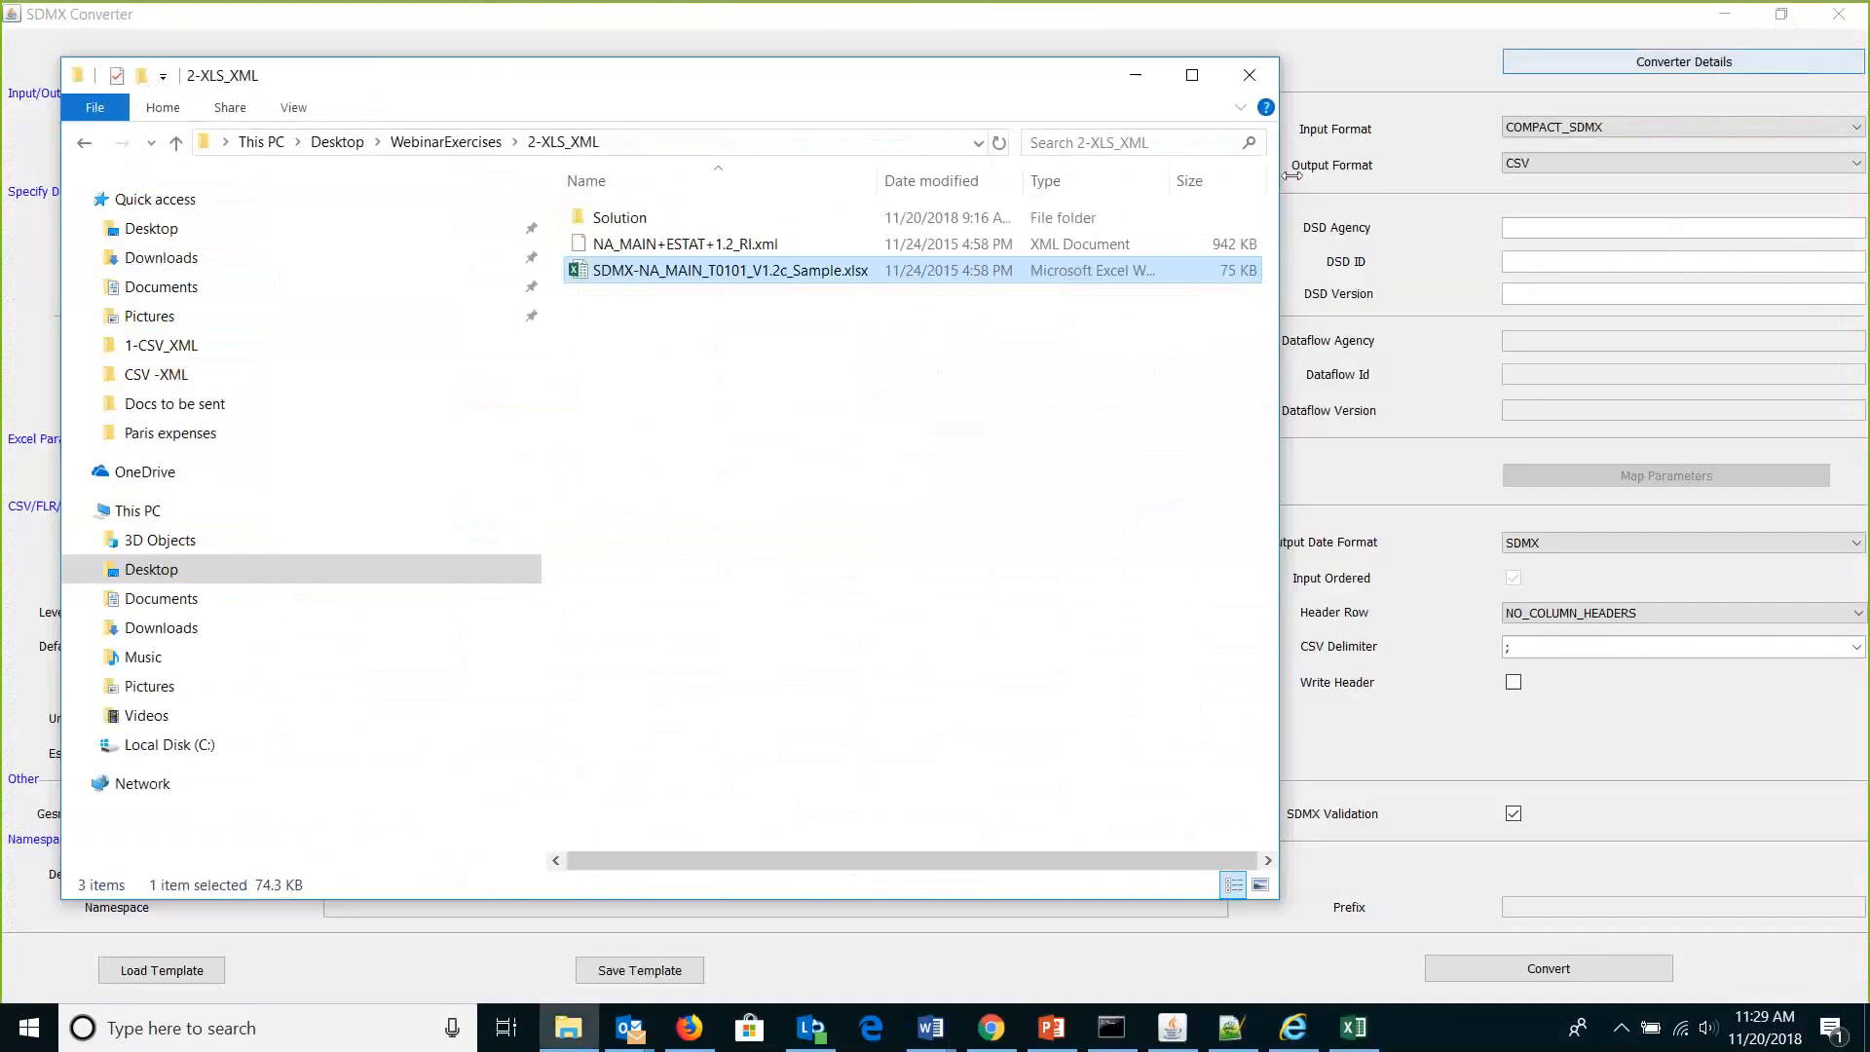
Set the converter's input file to SDMX-NA_MAIN_T0101_V1.2c_Sample.xlsx from 2-XLS_XML.
click(1137, 75)
click(1065, 129)
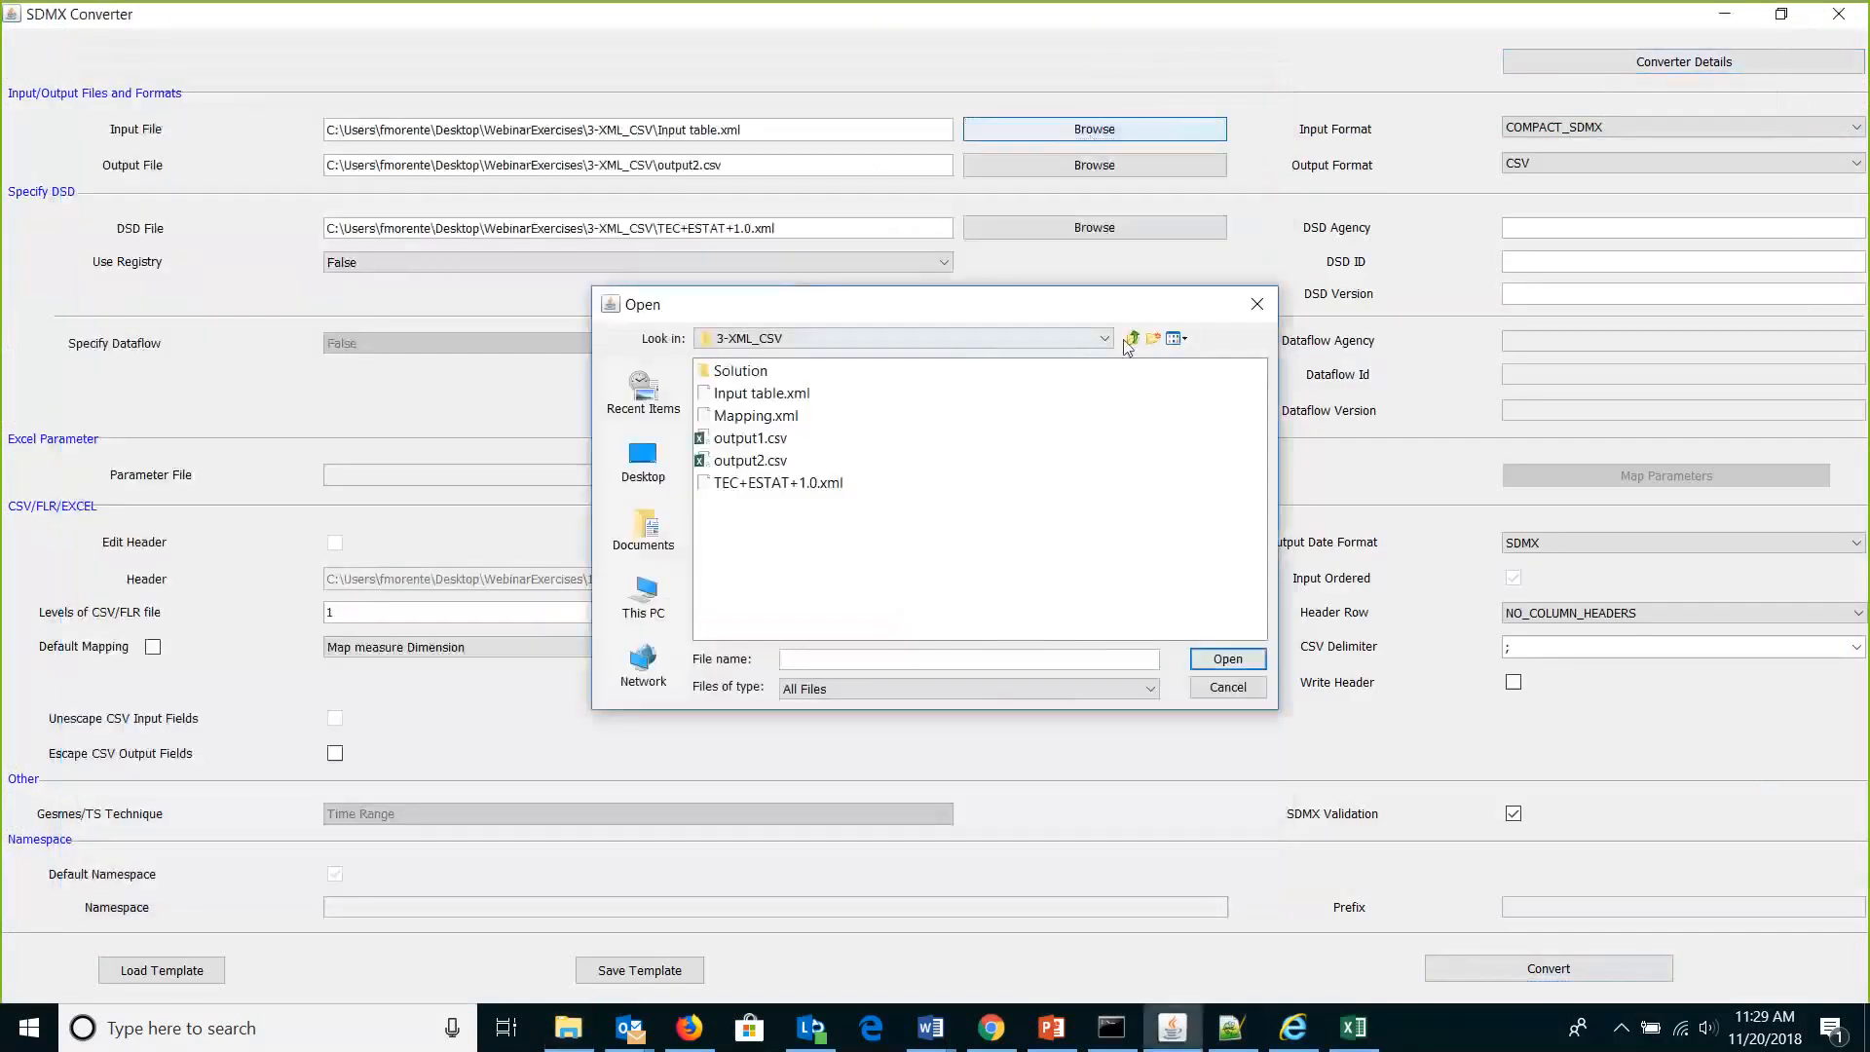
click(1097, 340)
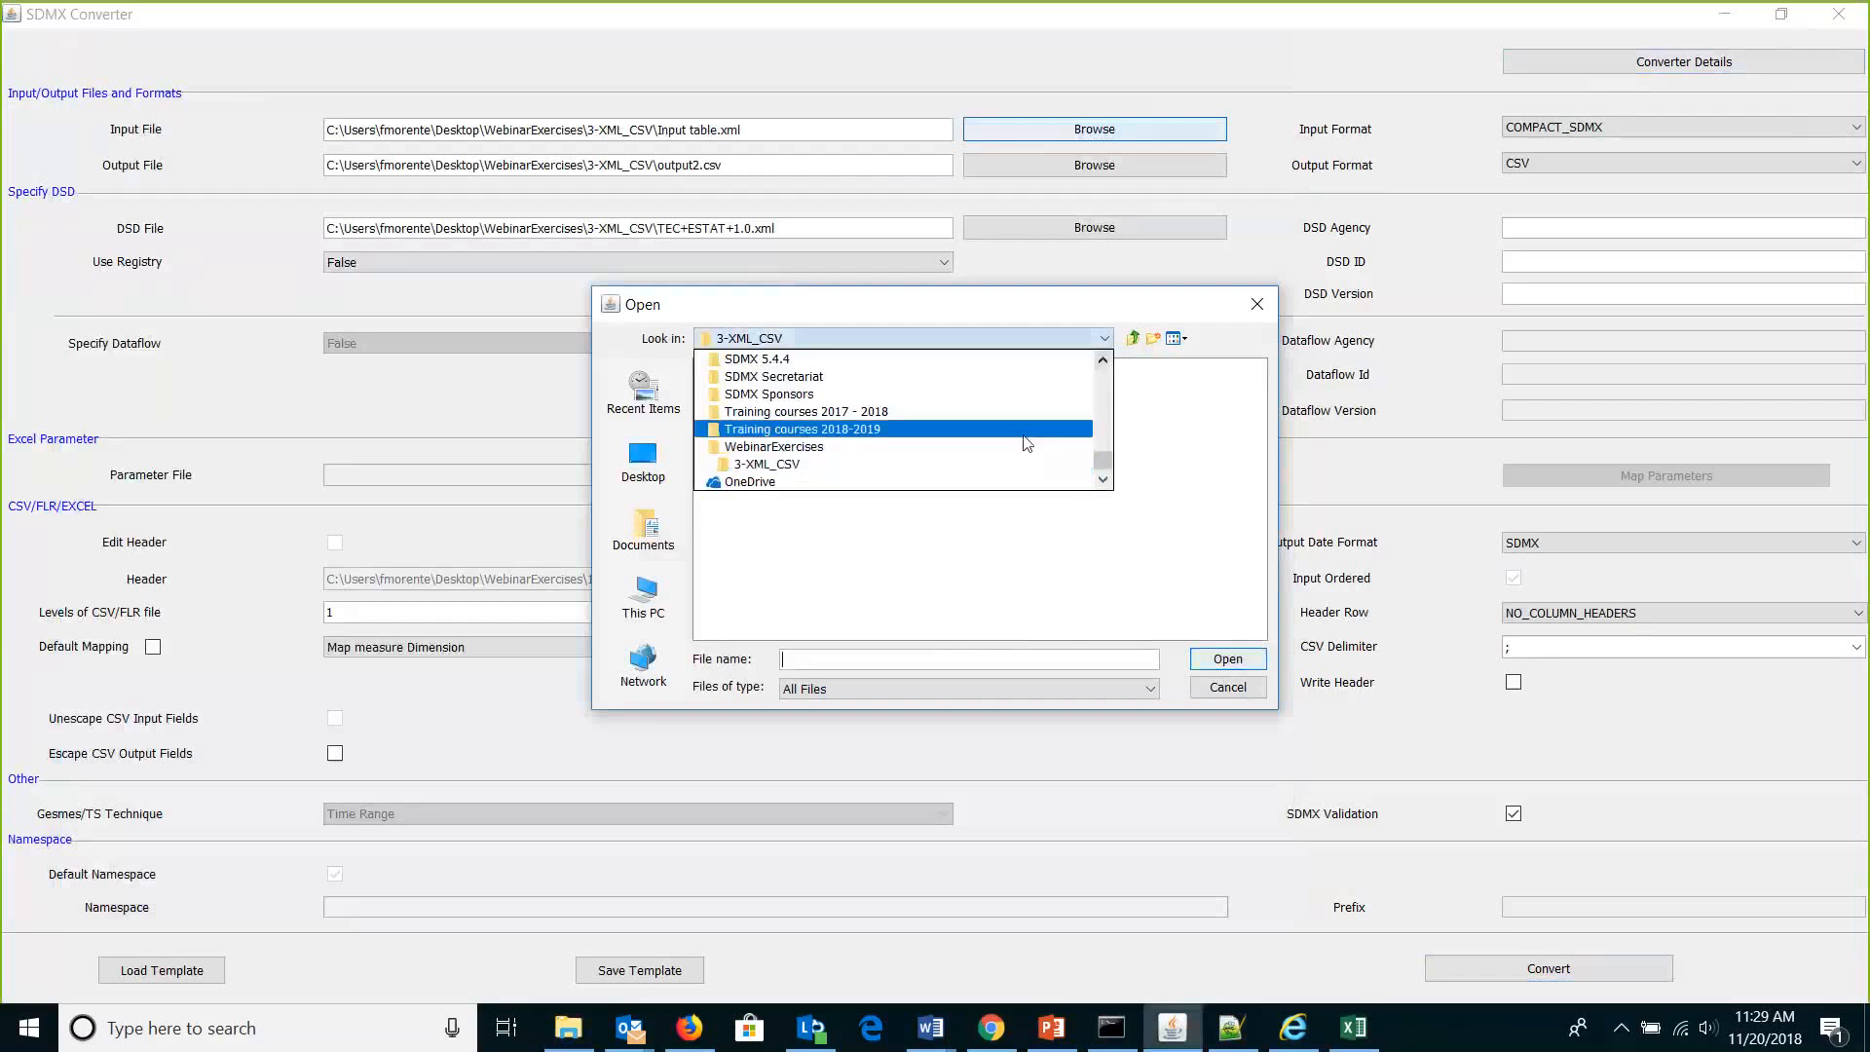
click(771, 446)
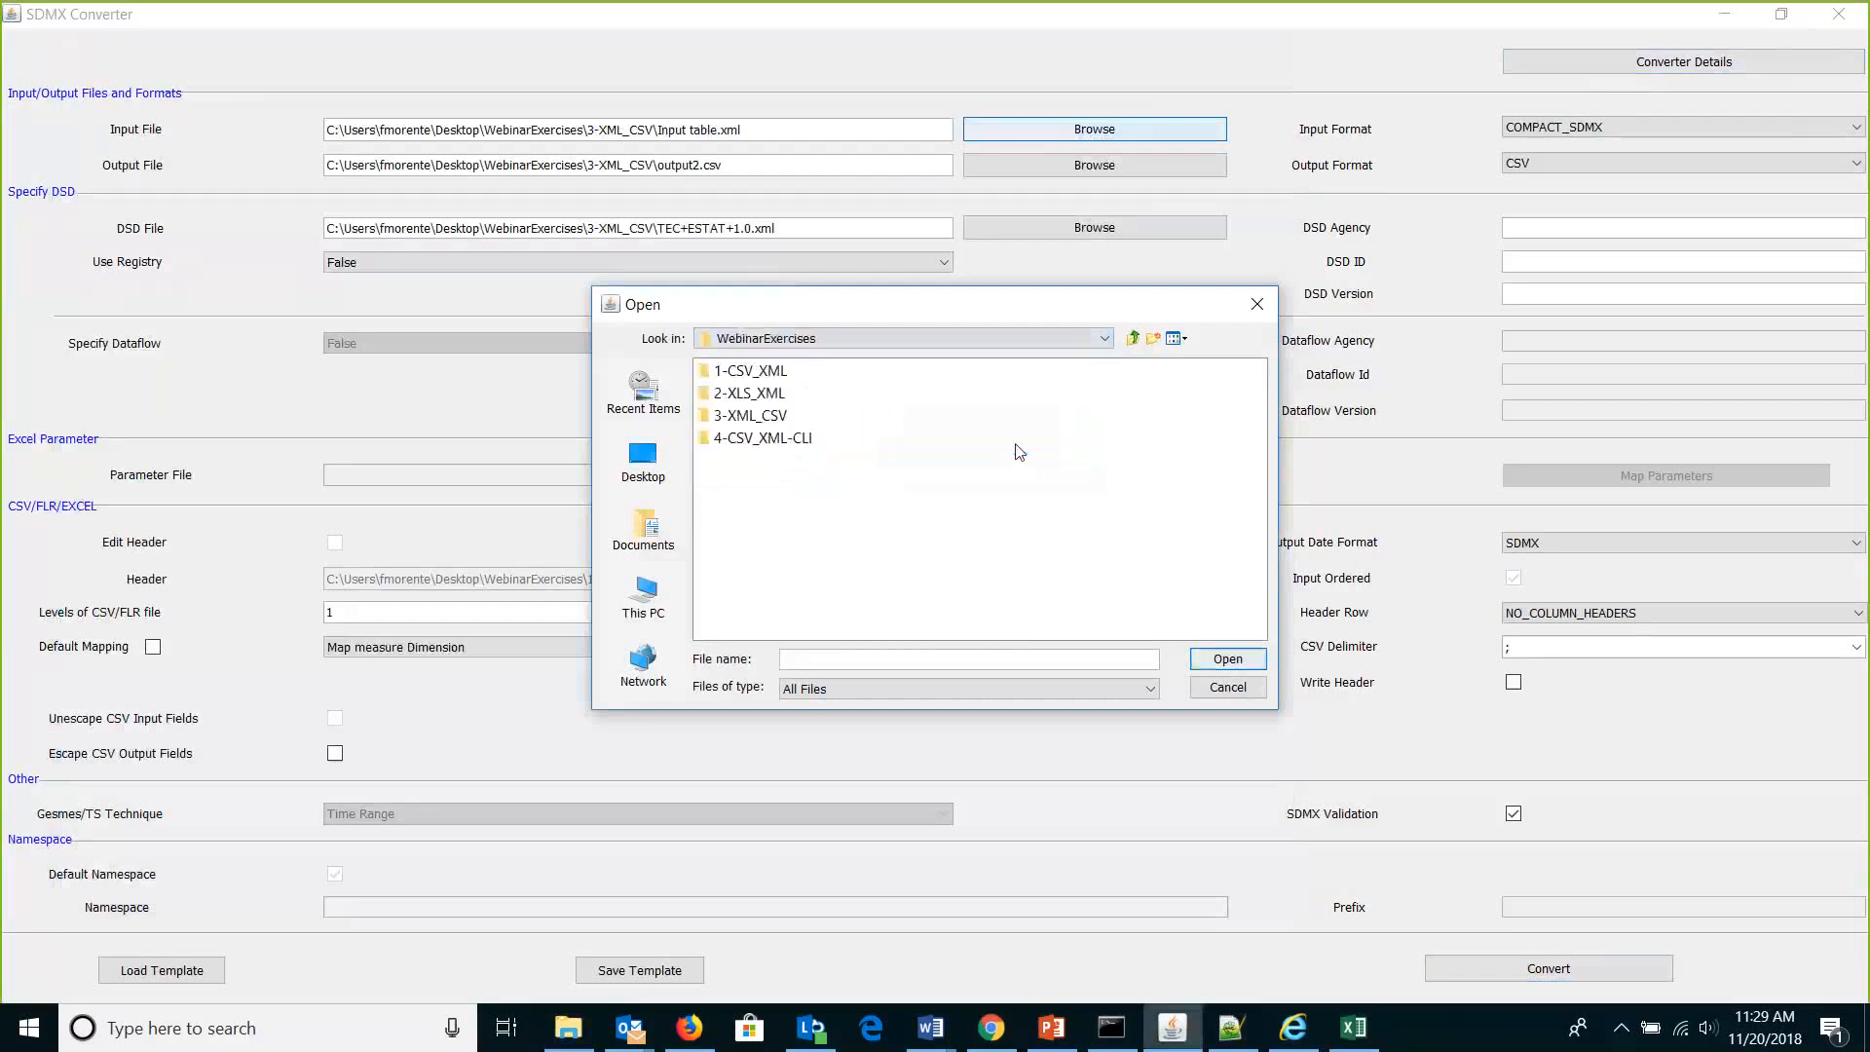
double_click(751, 396)
double_click(755, 415)
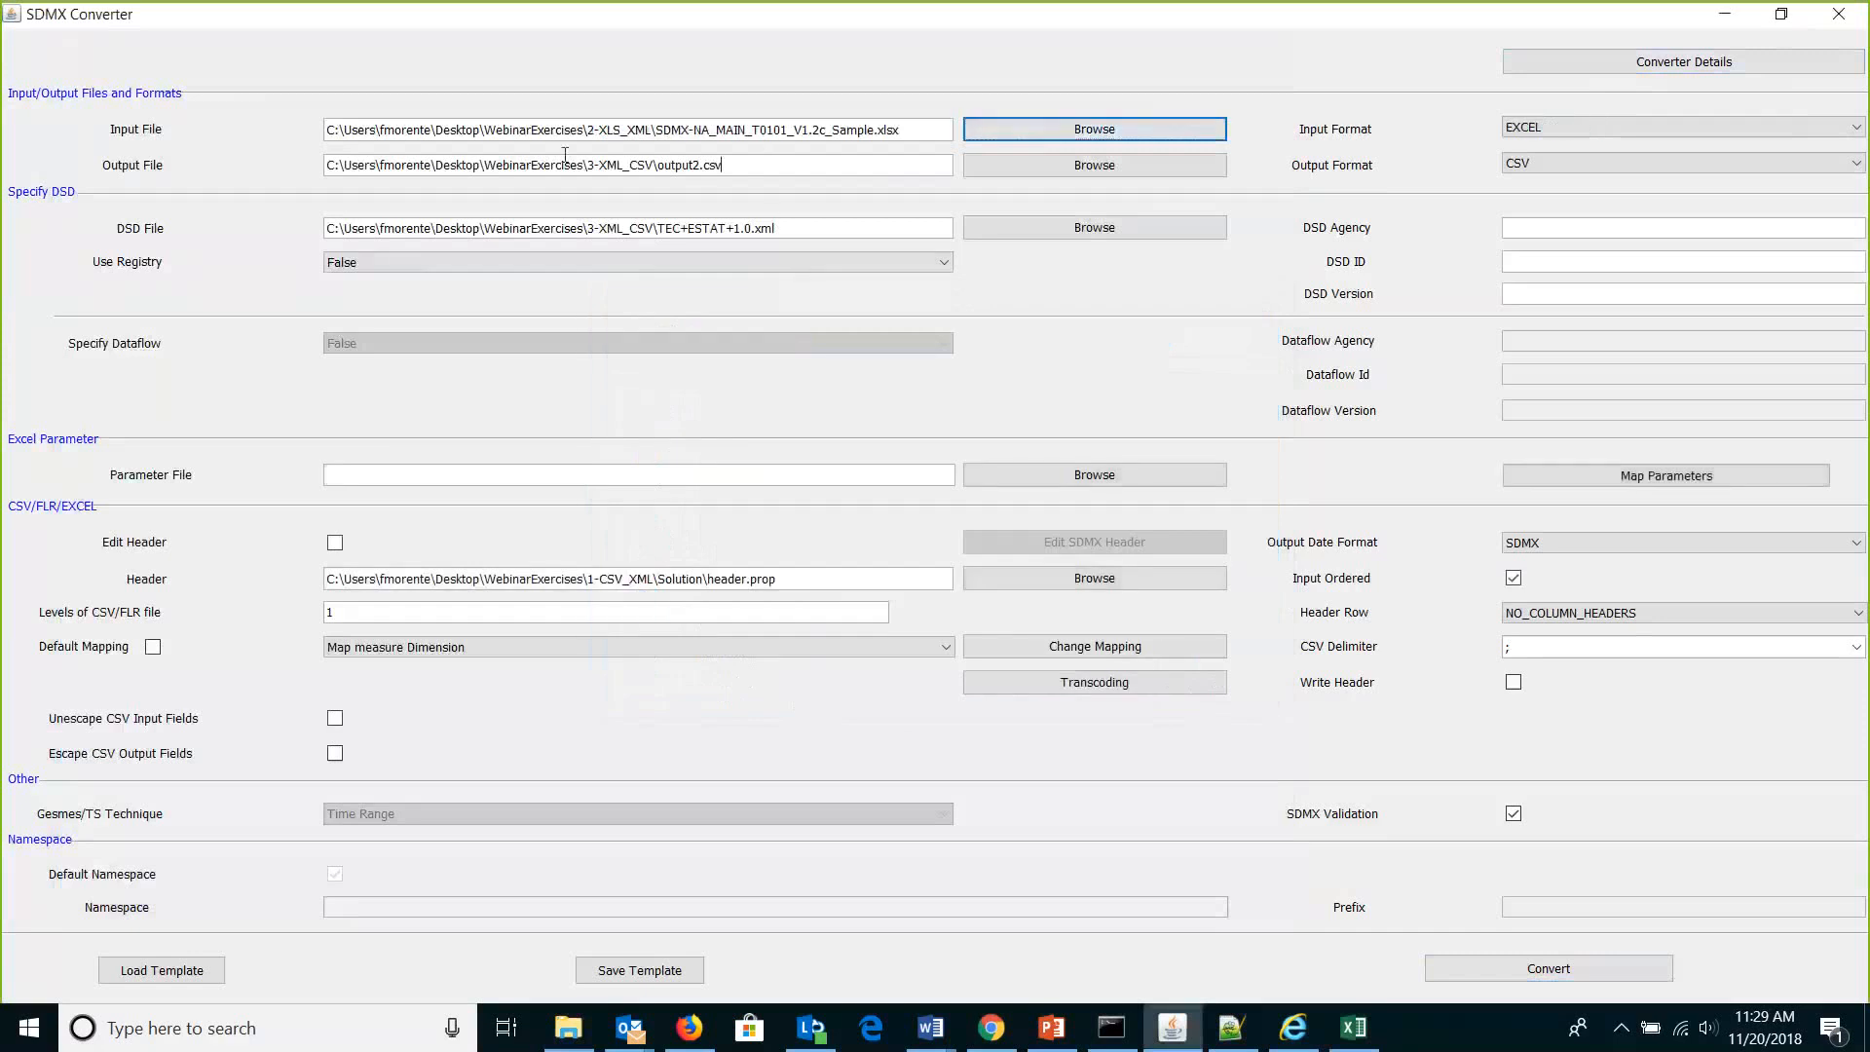
Replace the output file path with output1.xml in 2-XLS_XML.
drag(765, 158, 271, 142)
key(BackSpace)
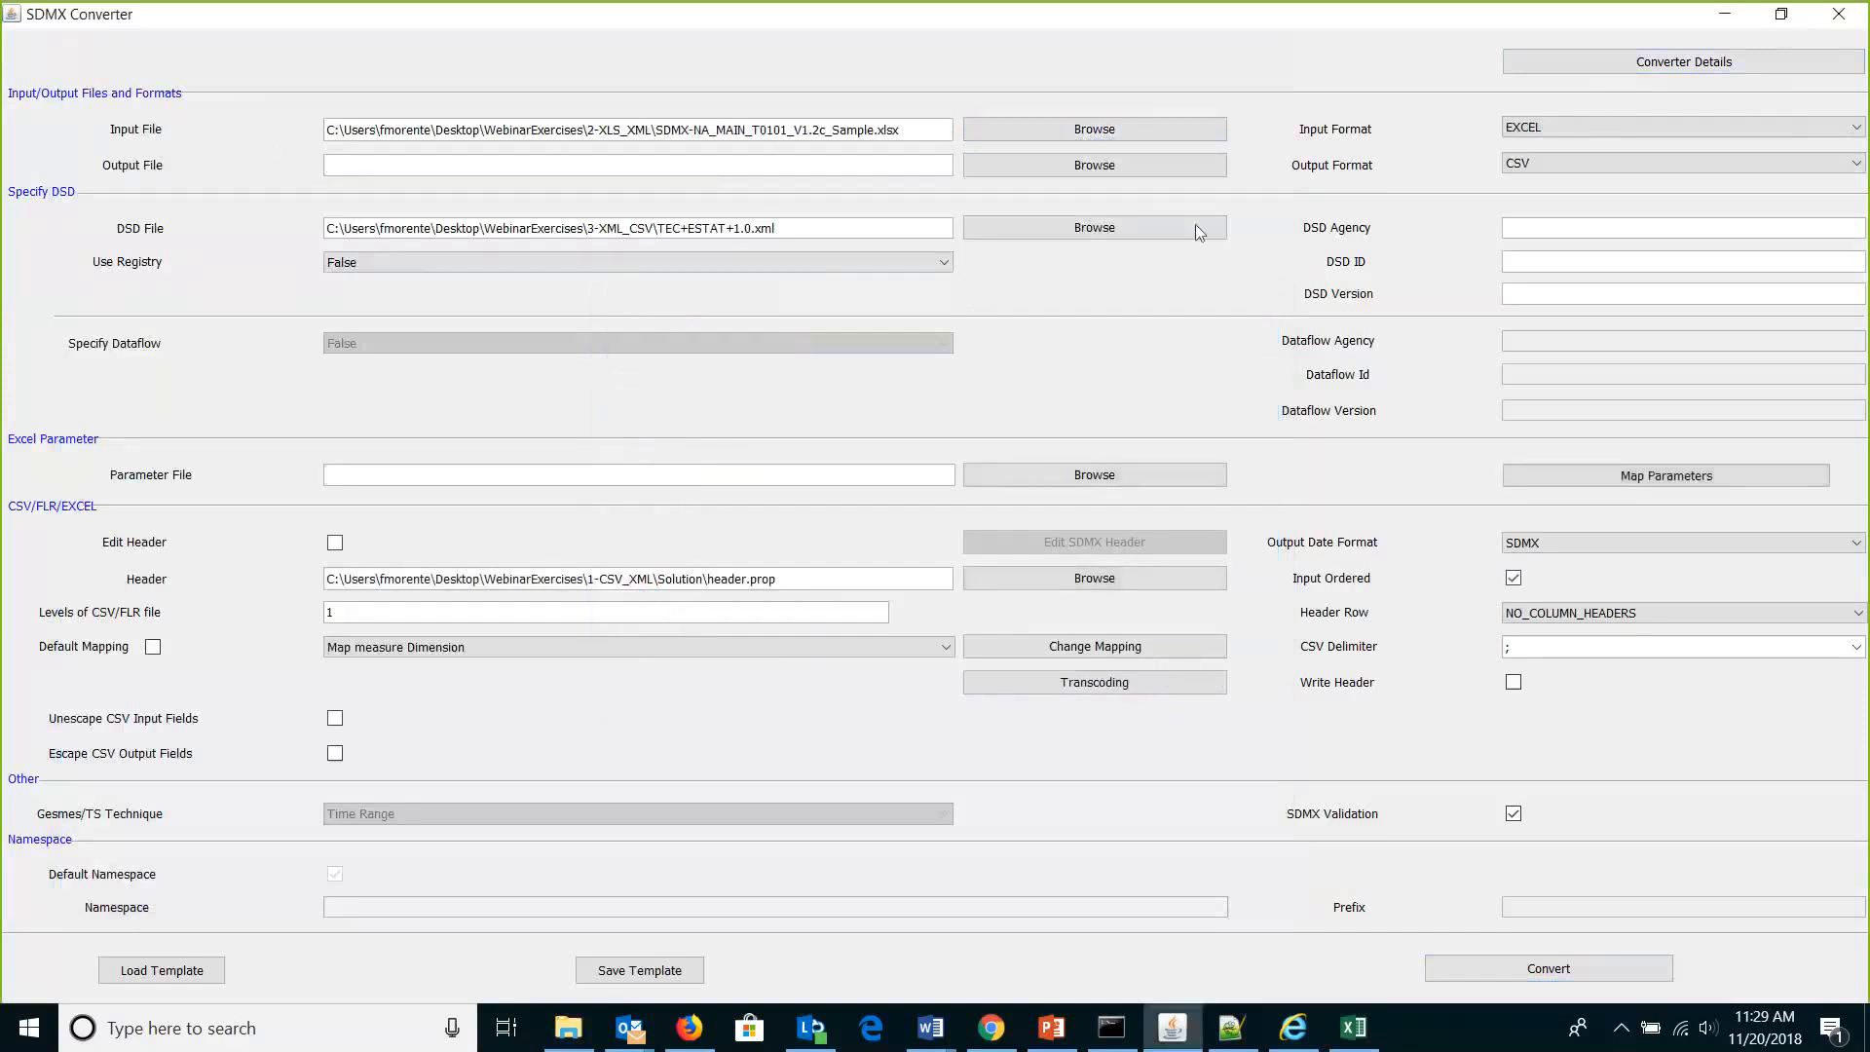
click(1150, 167)
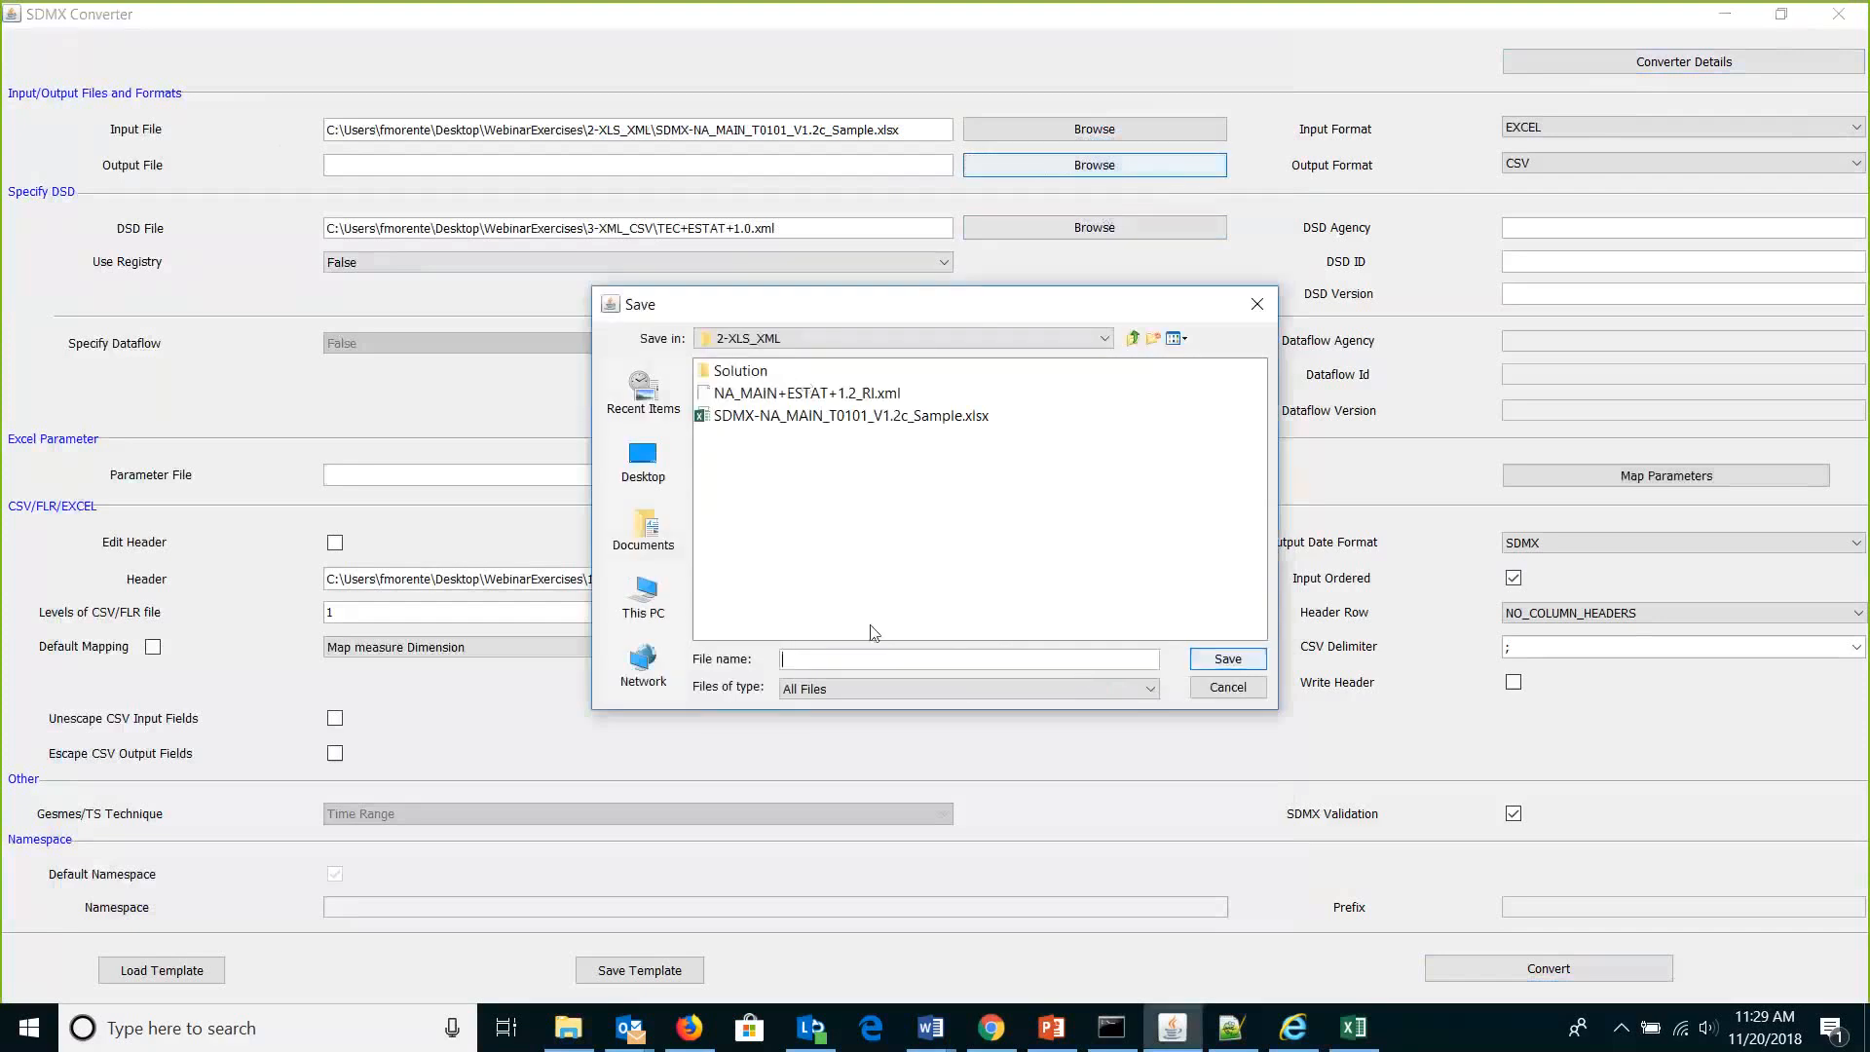
text(output1.xml)
click(1242, 668)
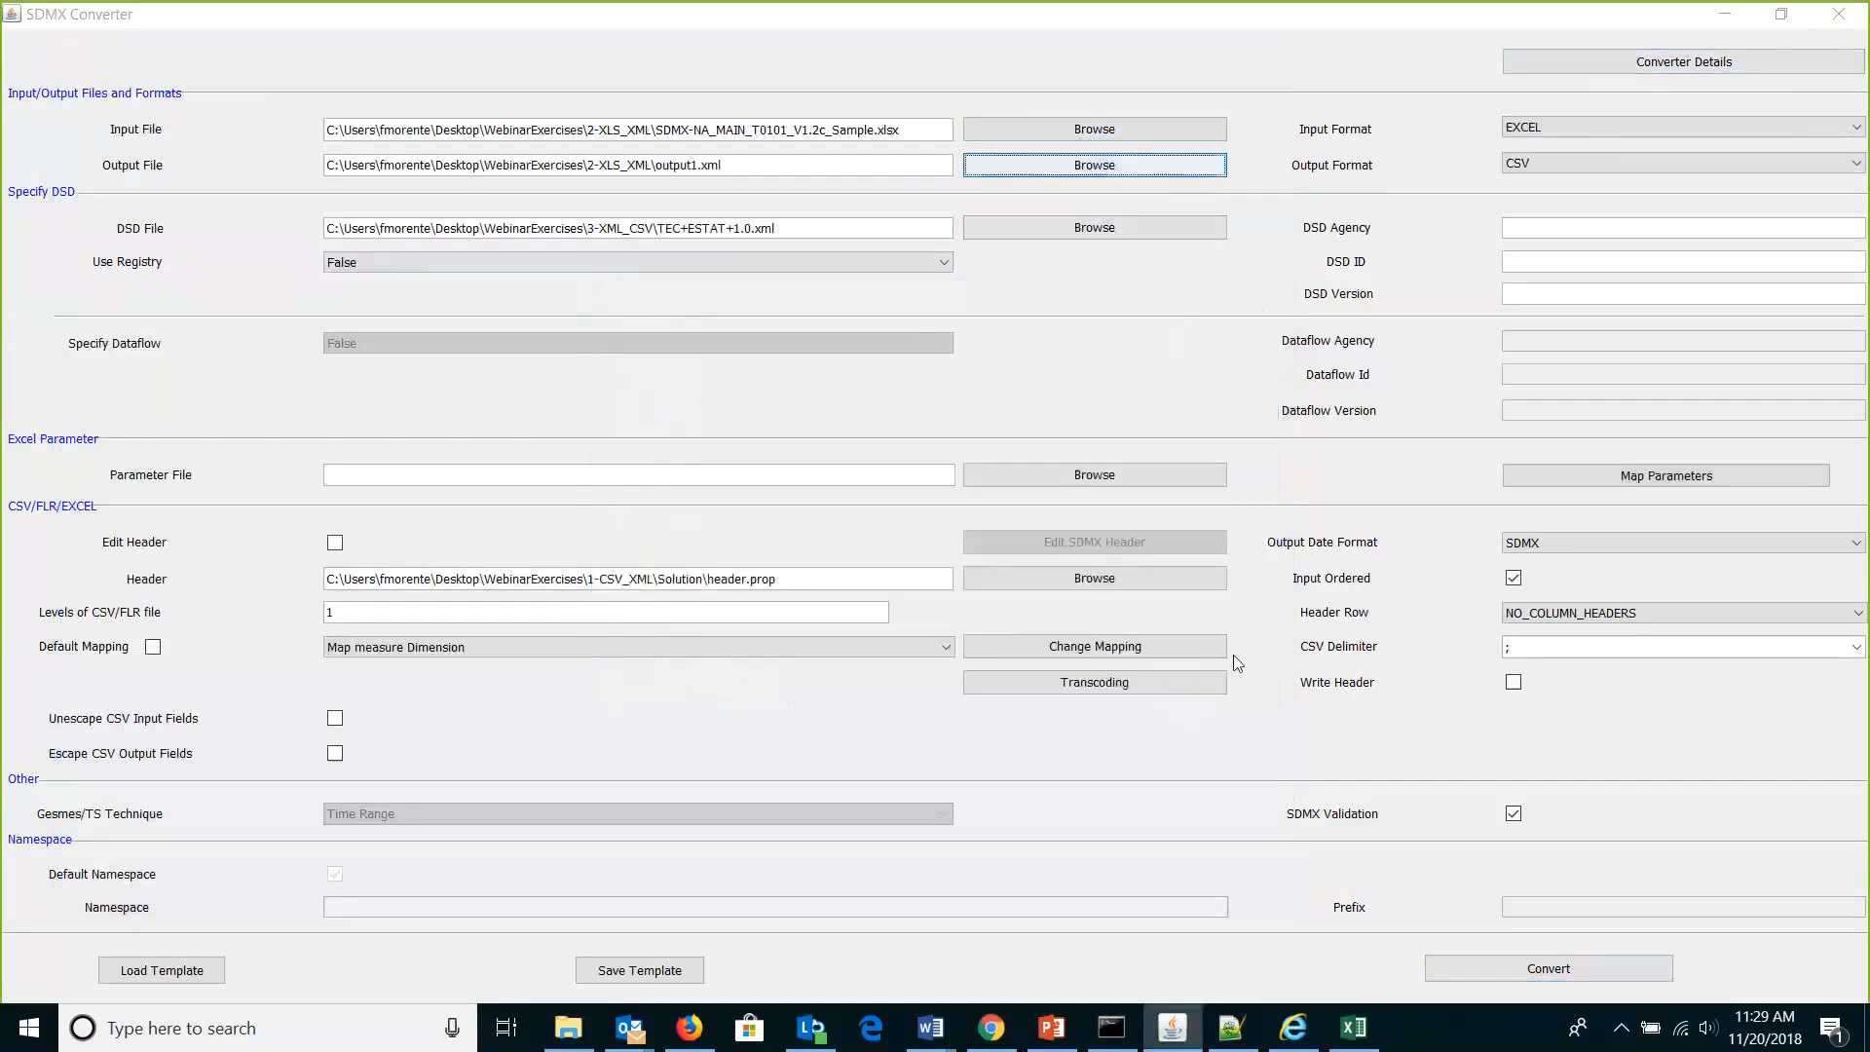
Set the output format to COMPACT_SDMX.
click(1790, 14)
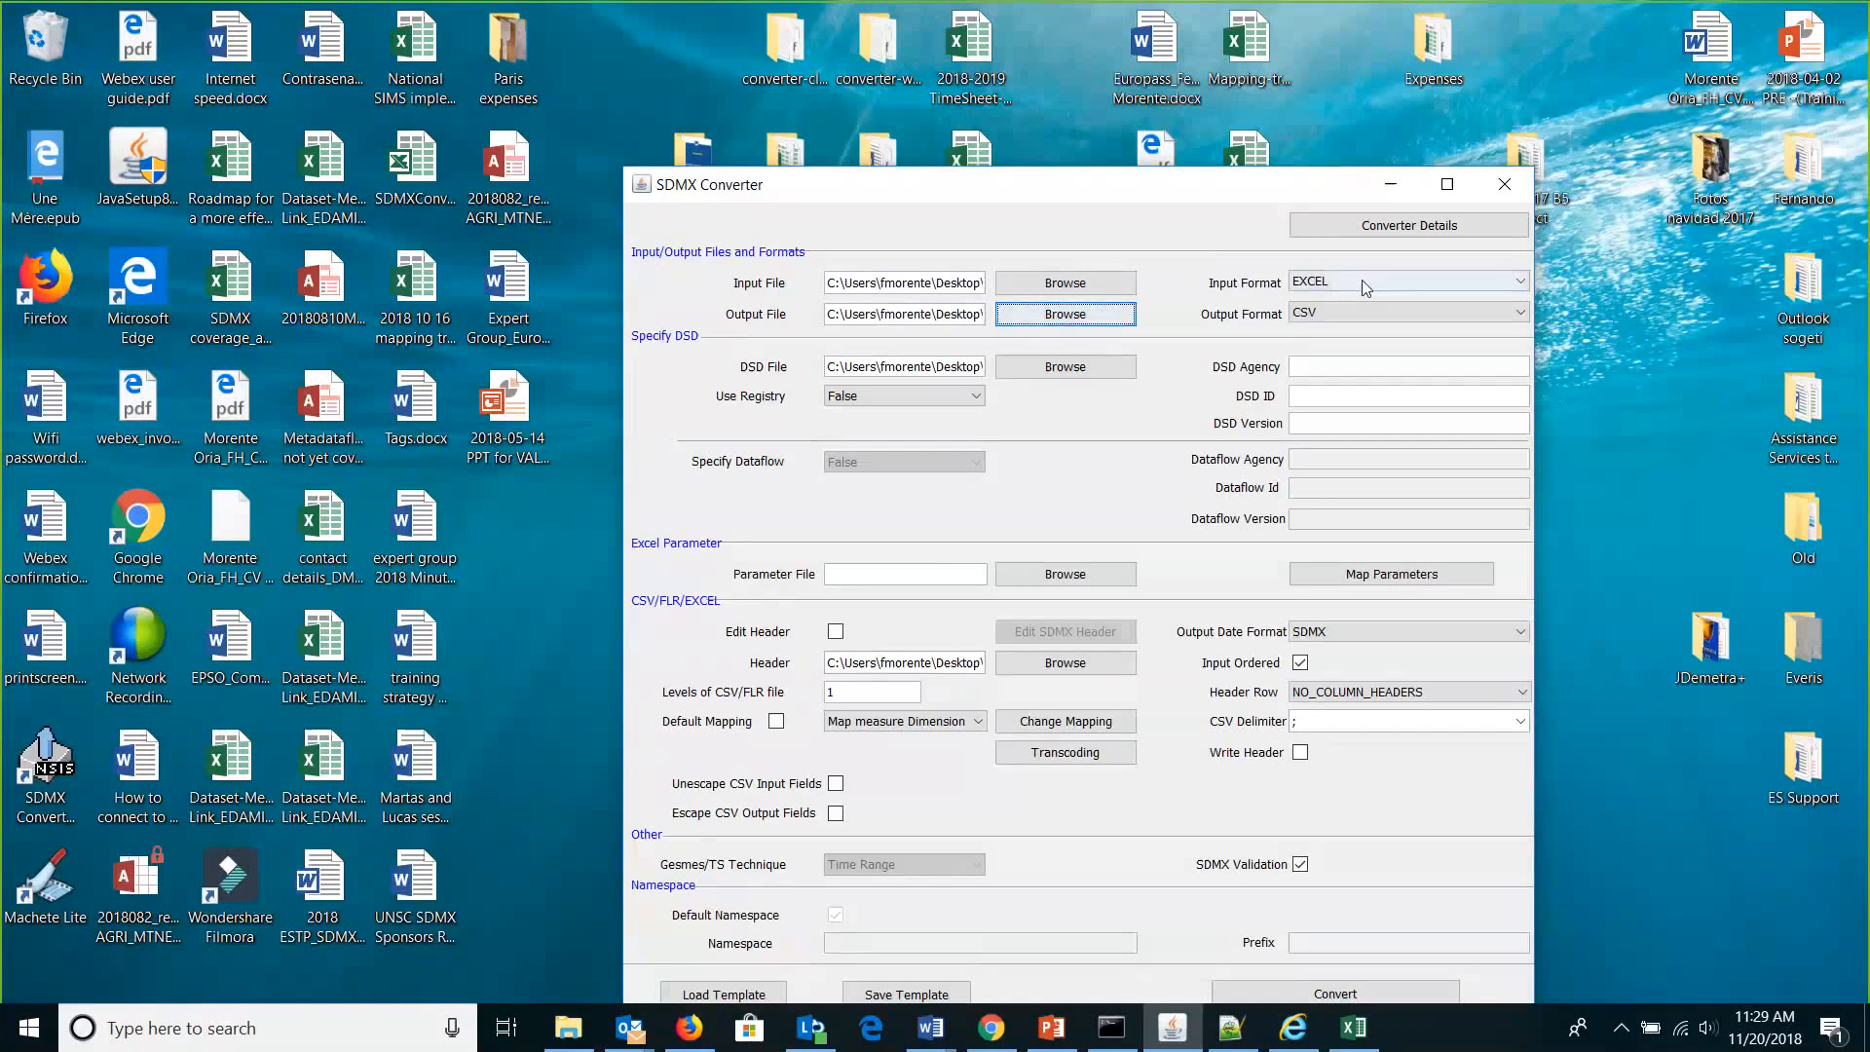
click(1366, 312)
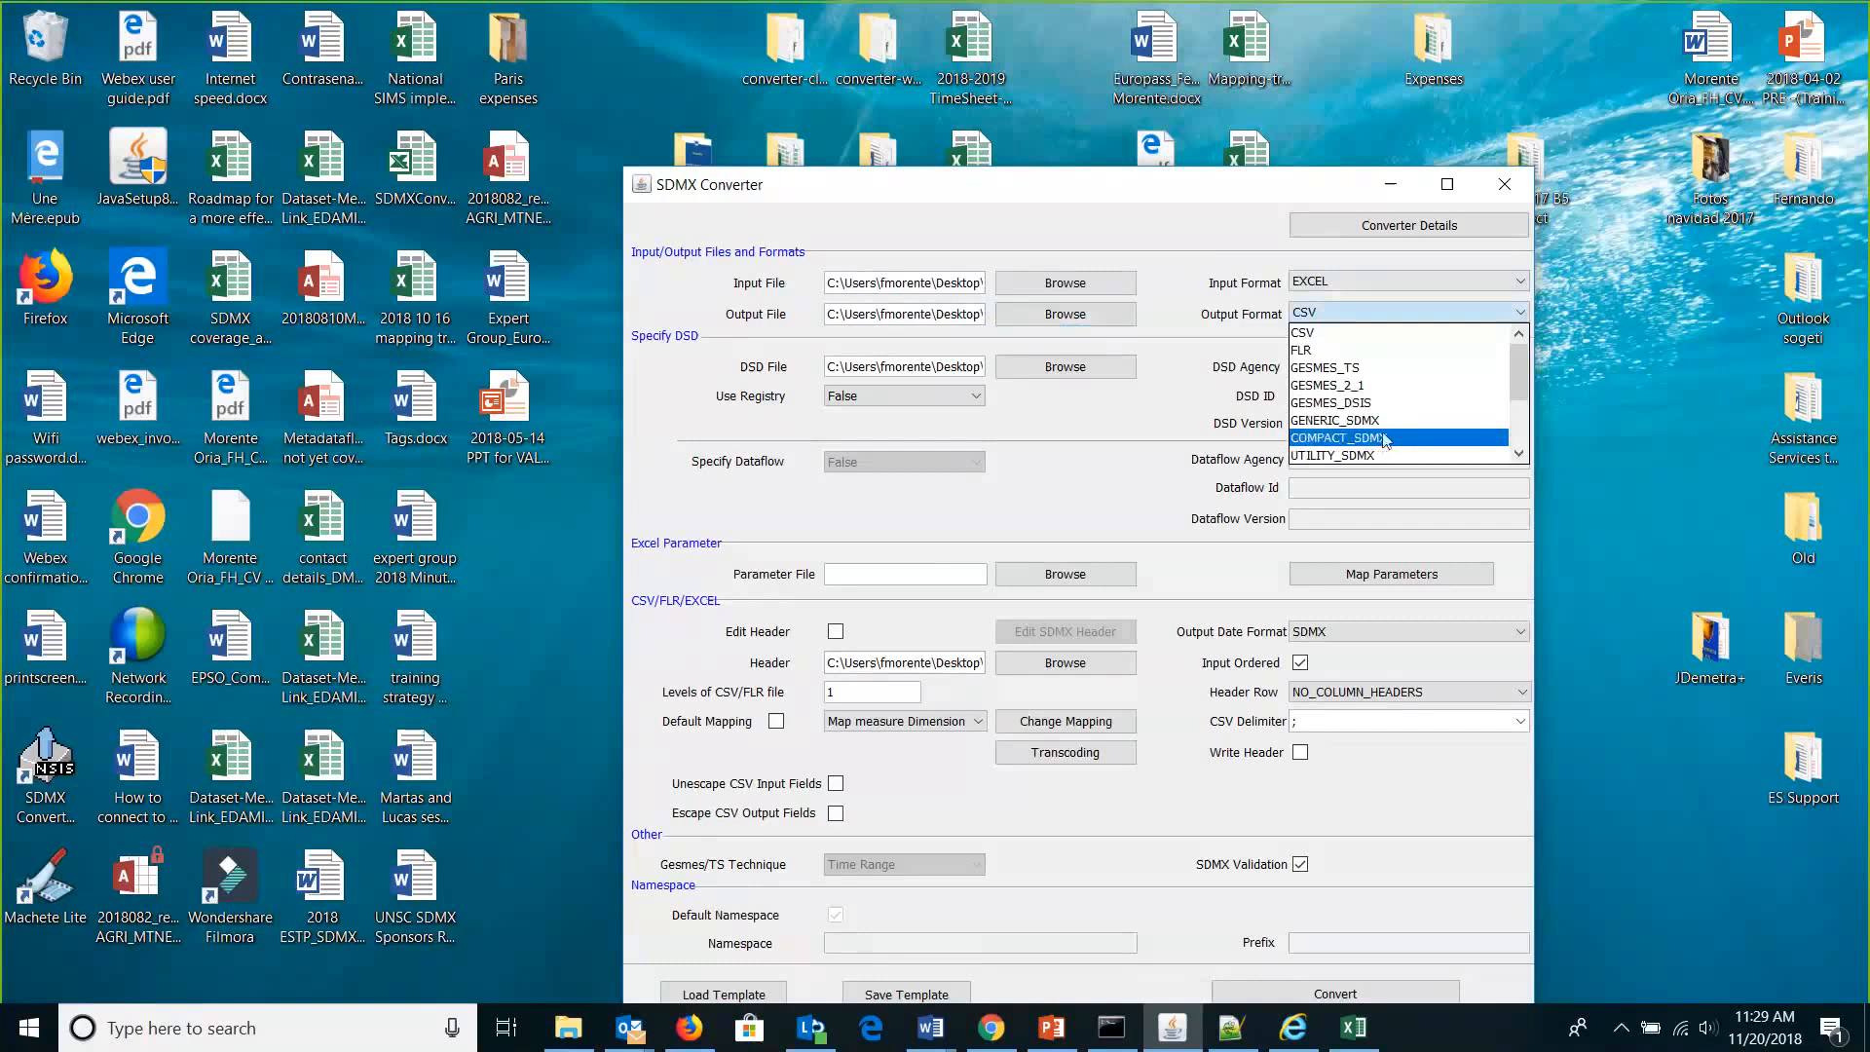
click(1385, 443)
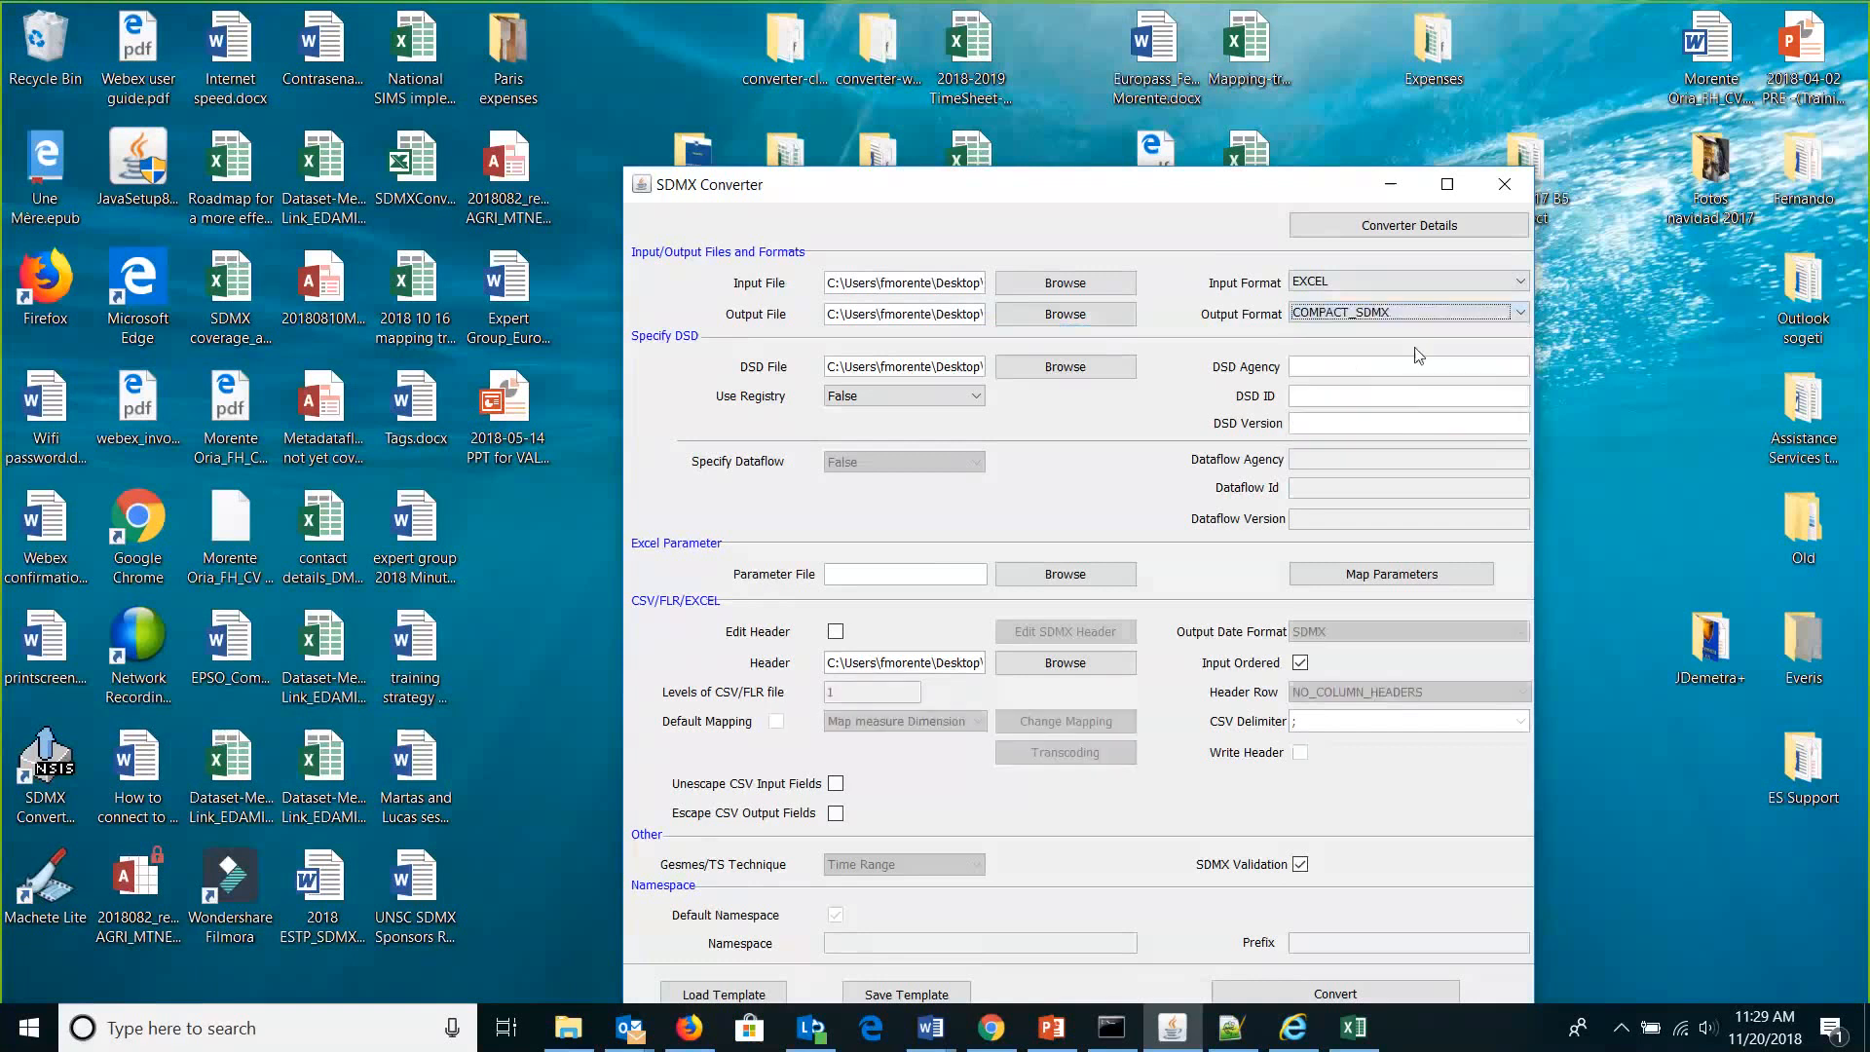
Point the DSD file to NA_MAIN+ESTAT+1.2_RI.xml and select the old header path.
click(1447, 185)
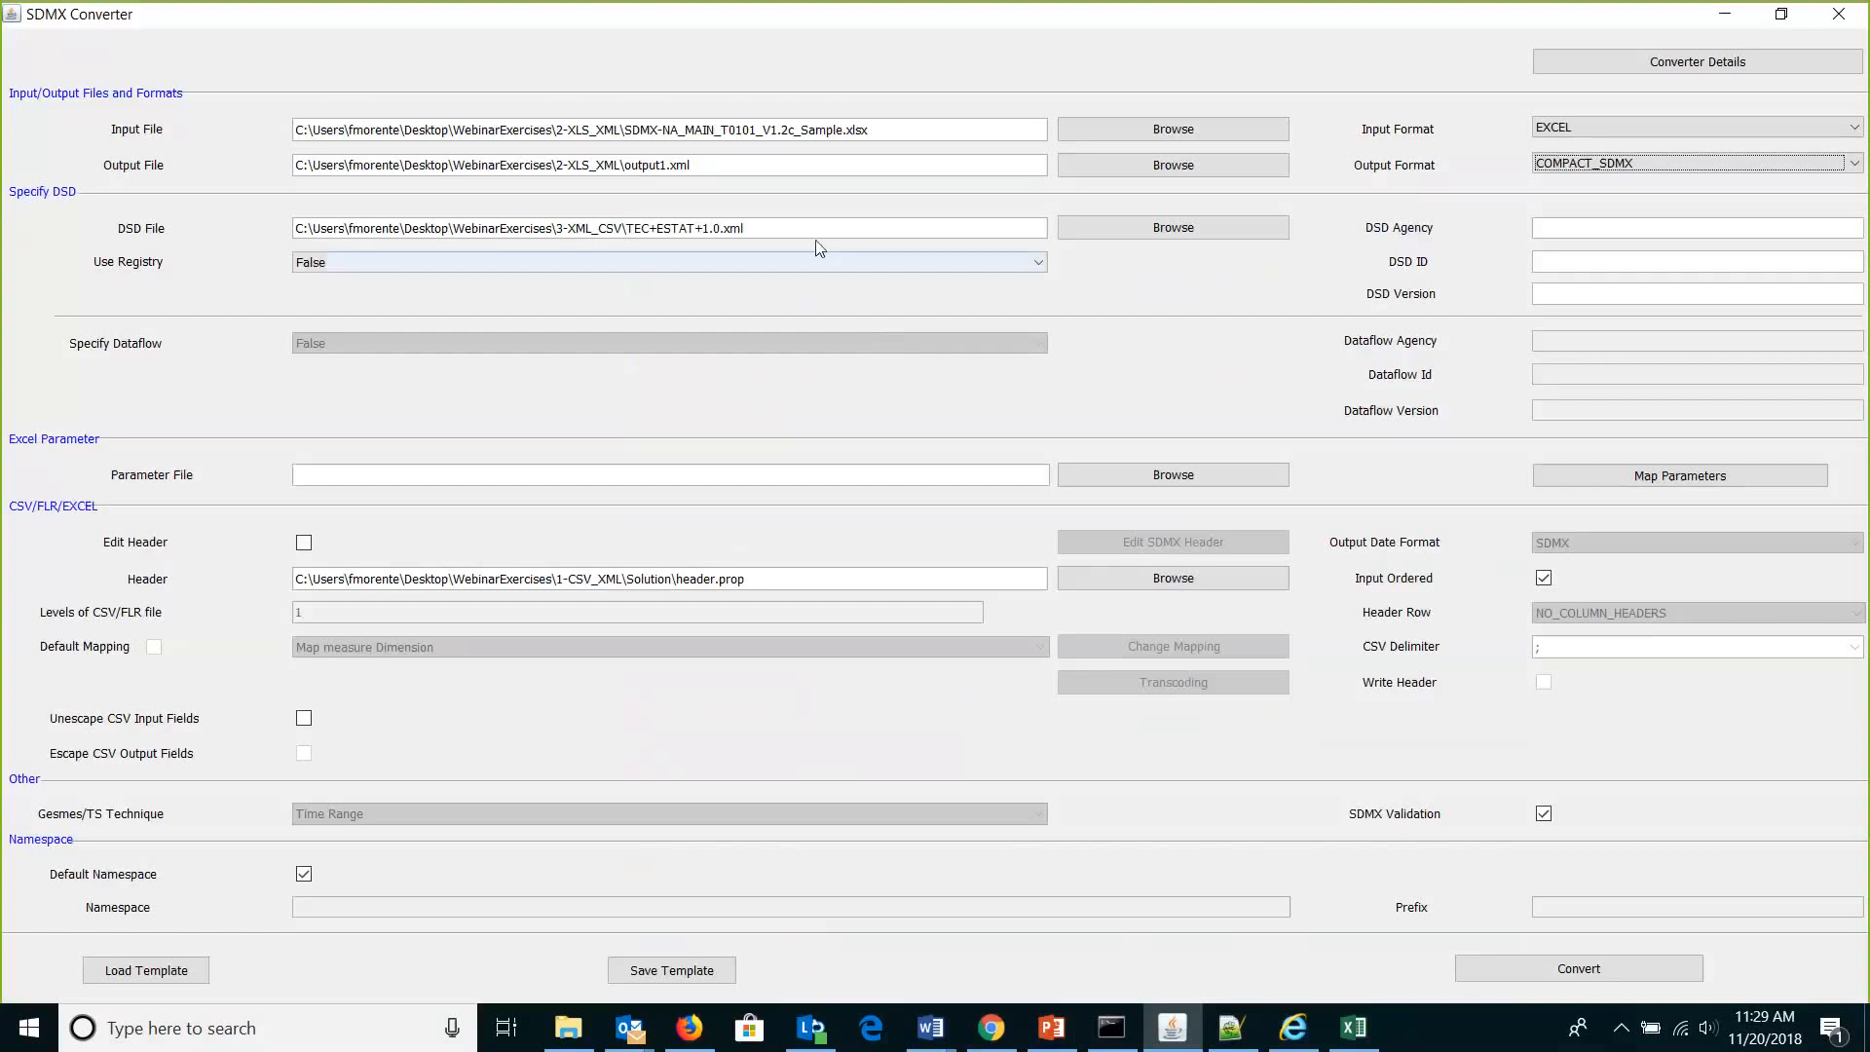
click(1198, 232)
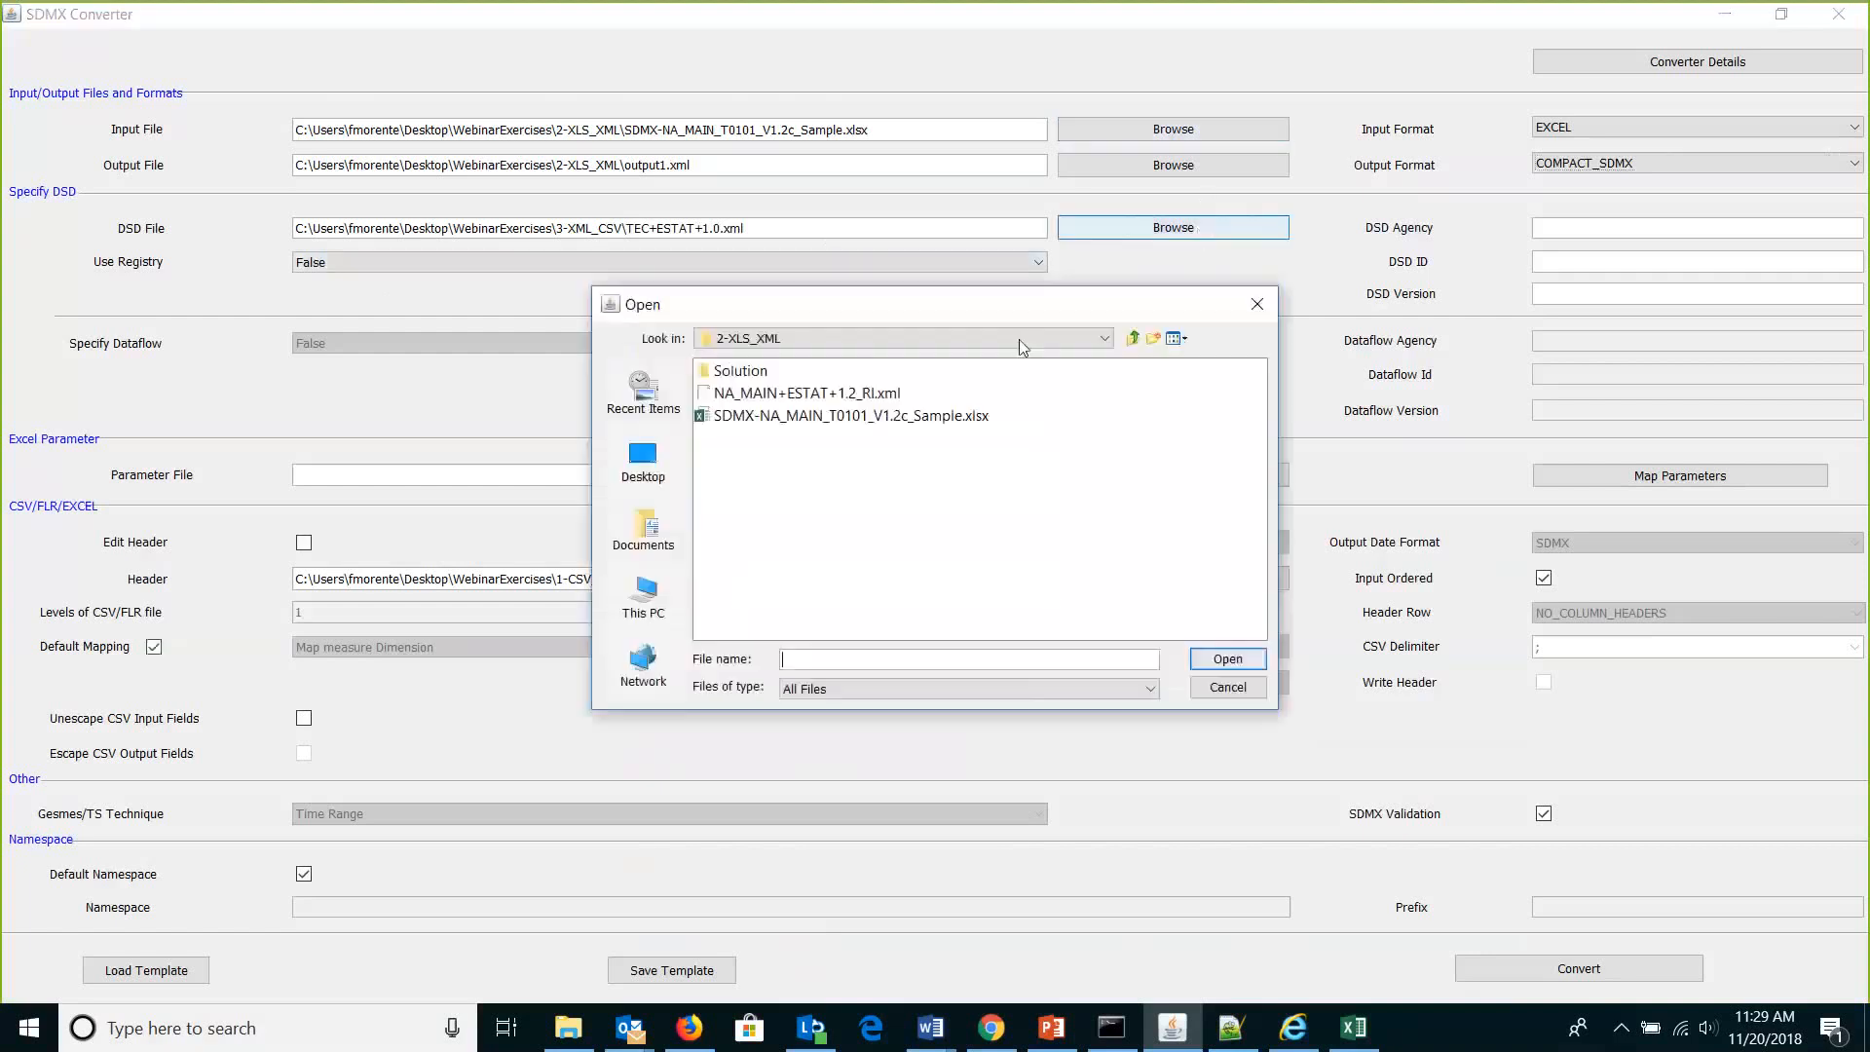
double_click(864, 394)
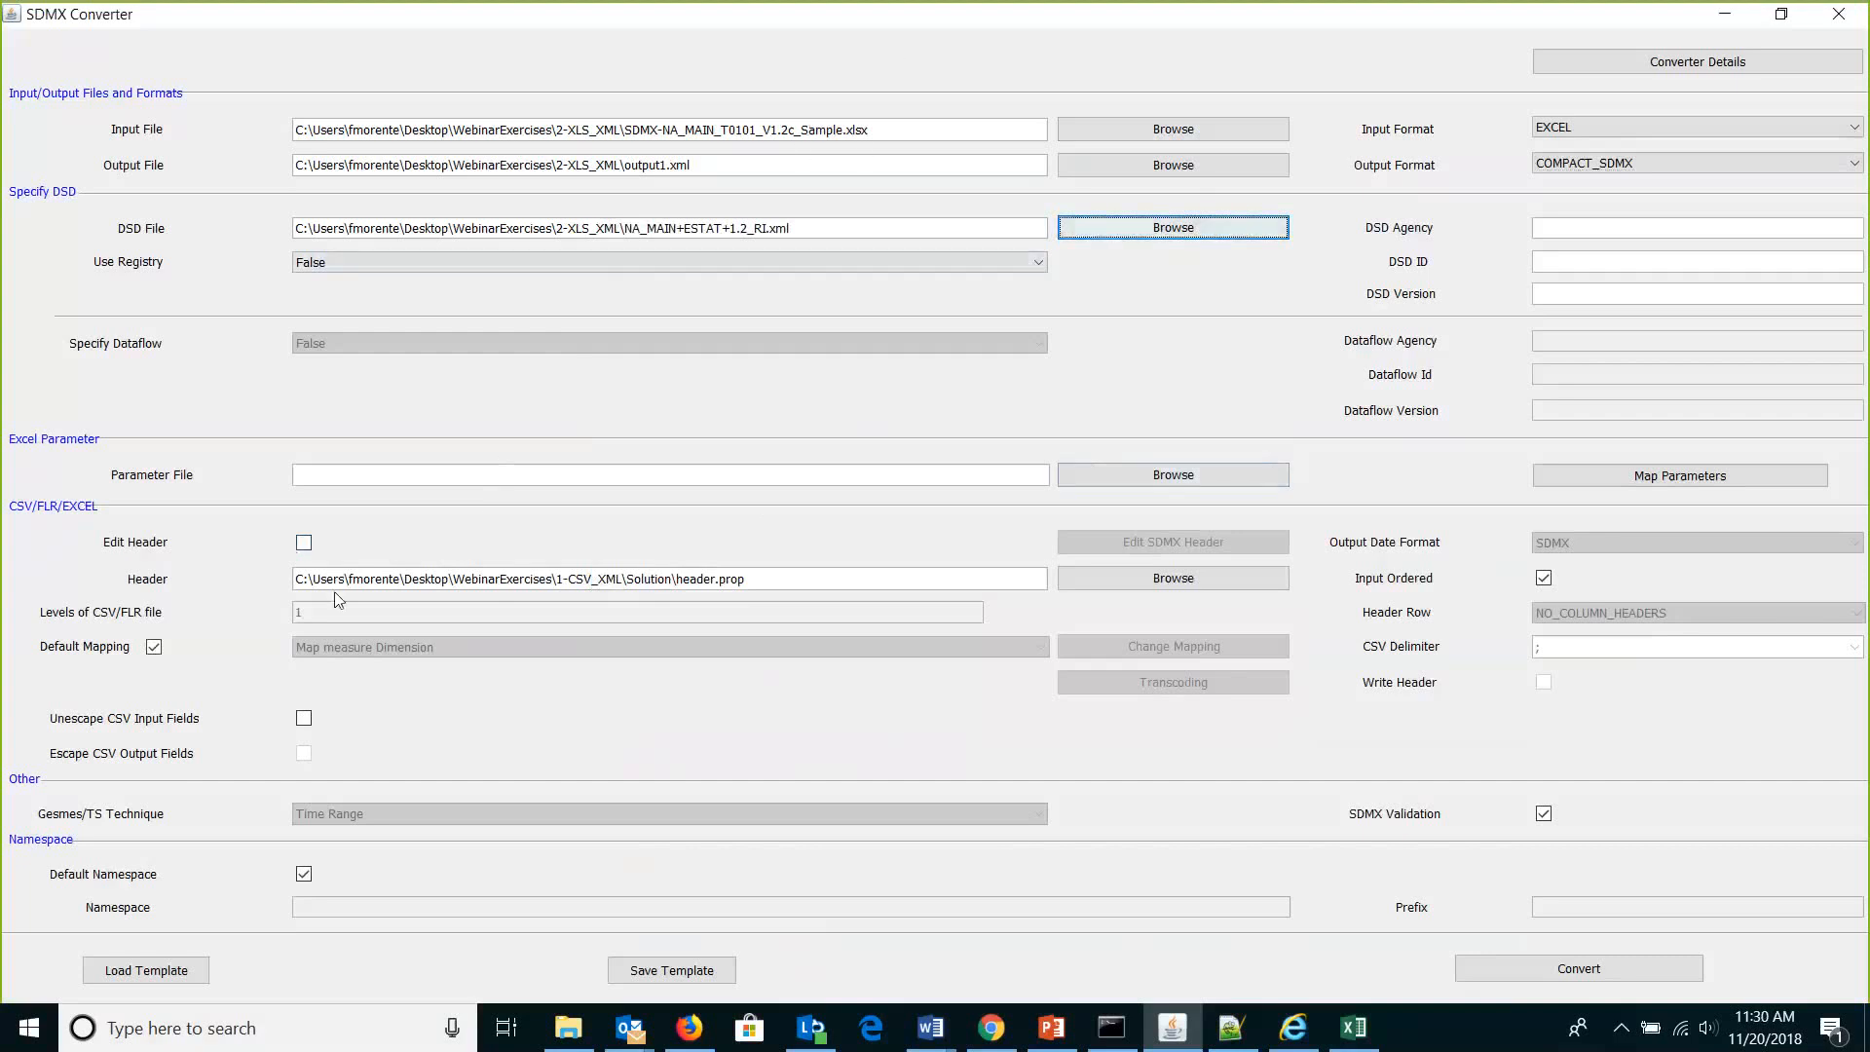
drag(688, 589, 262, 587)
Replace the header file with header.prop from the 2-XLS_XML Solution folder.
key(Delete)
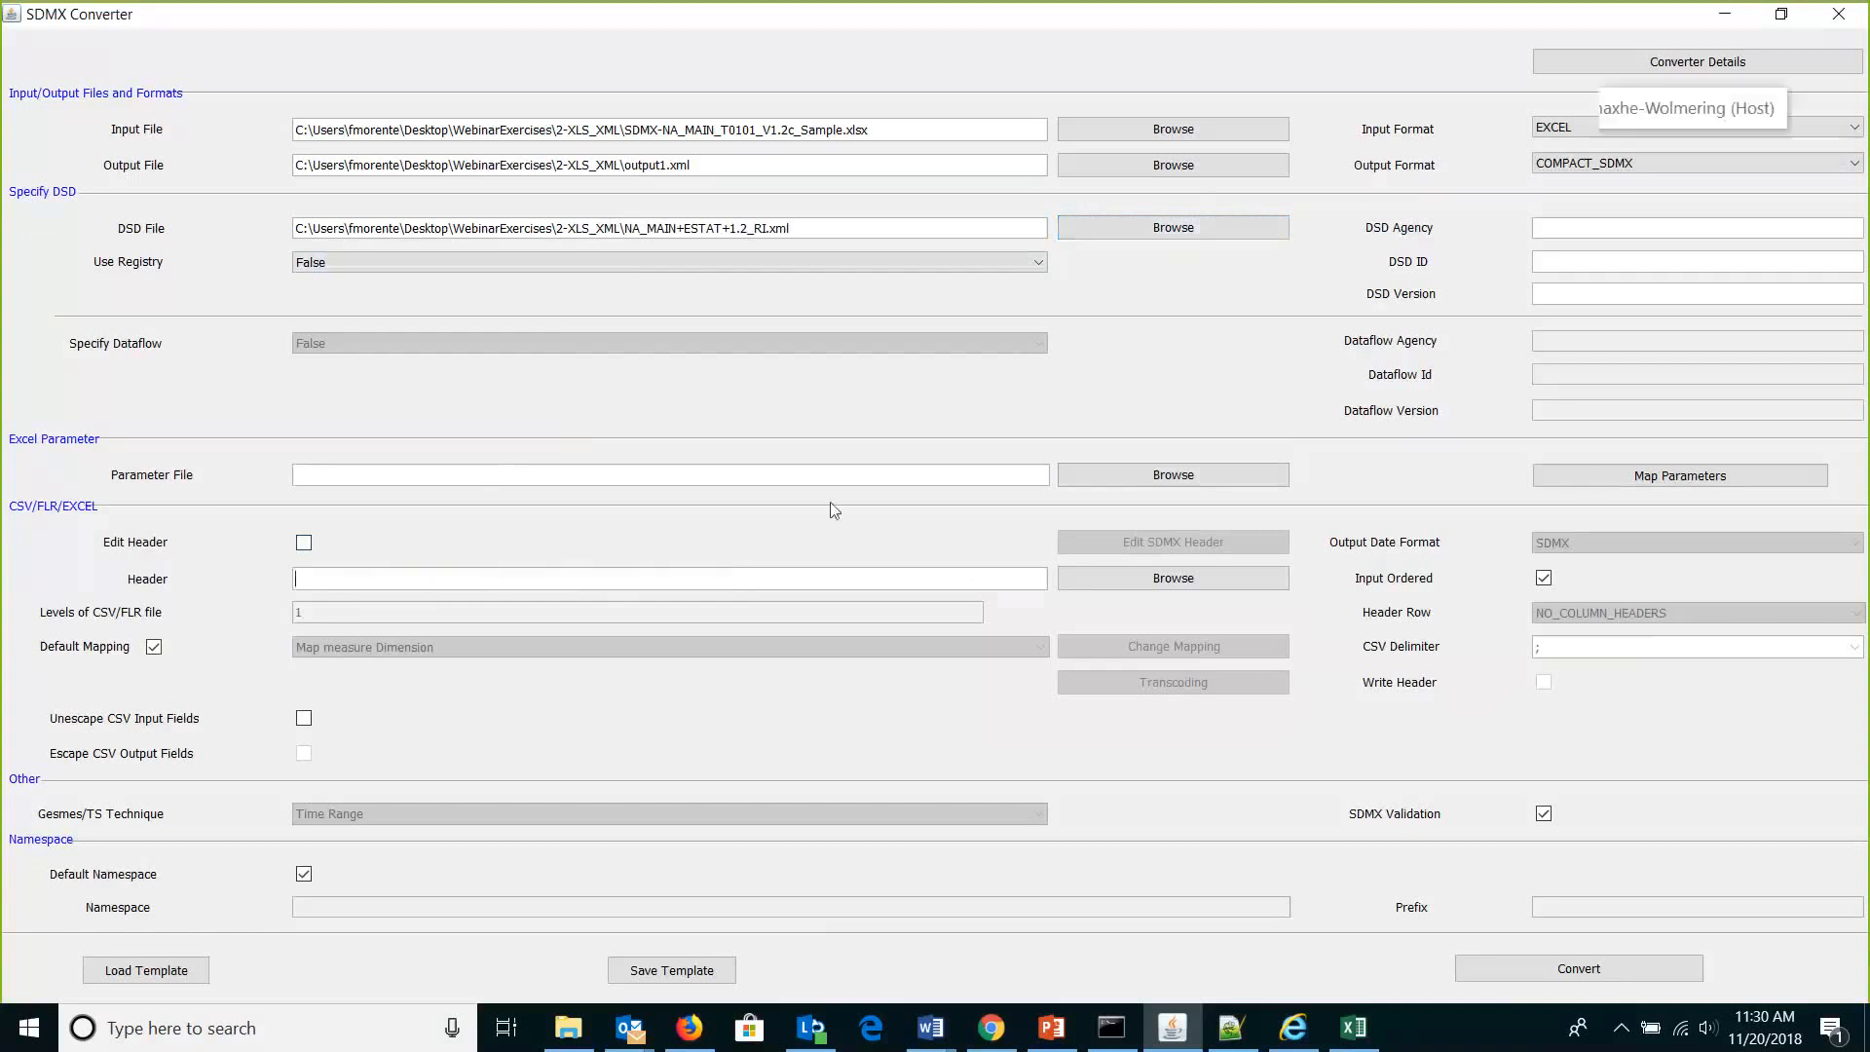
click(1172, 578)
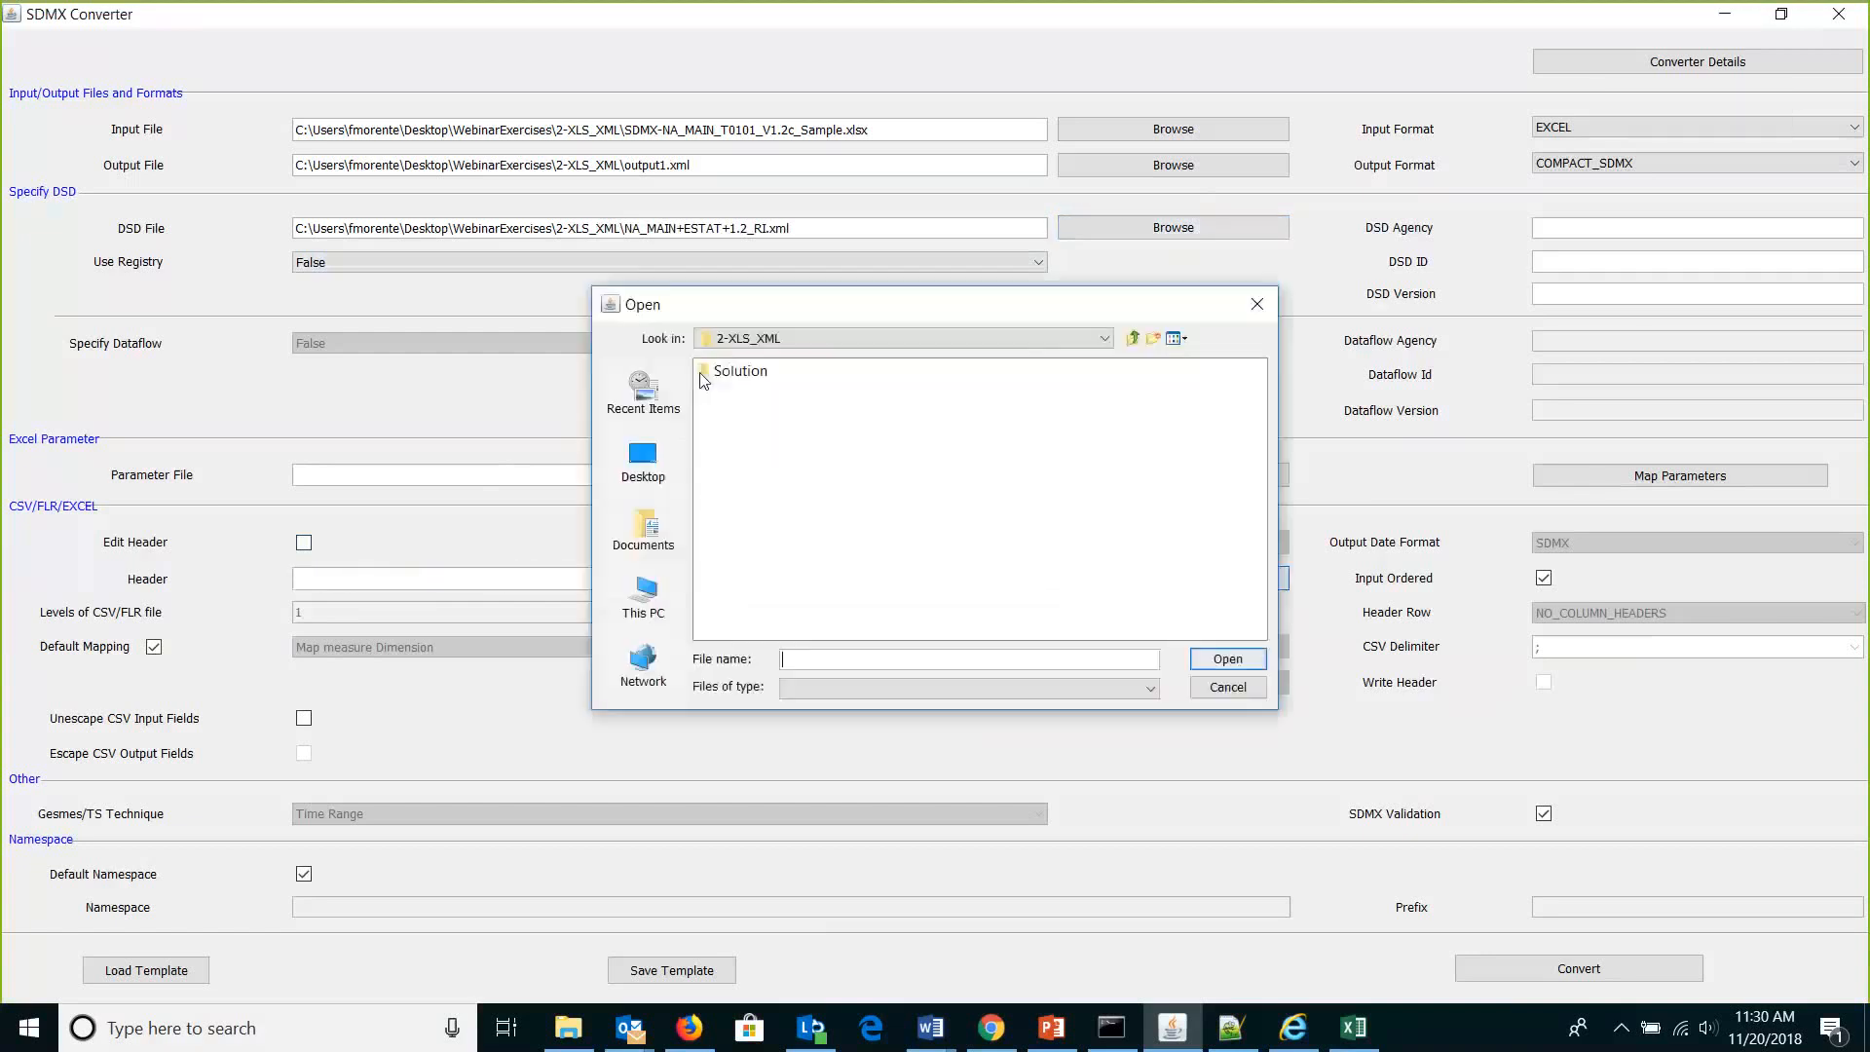
click(738, 376)
double_click(739, 376)
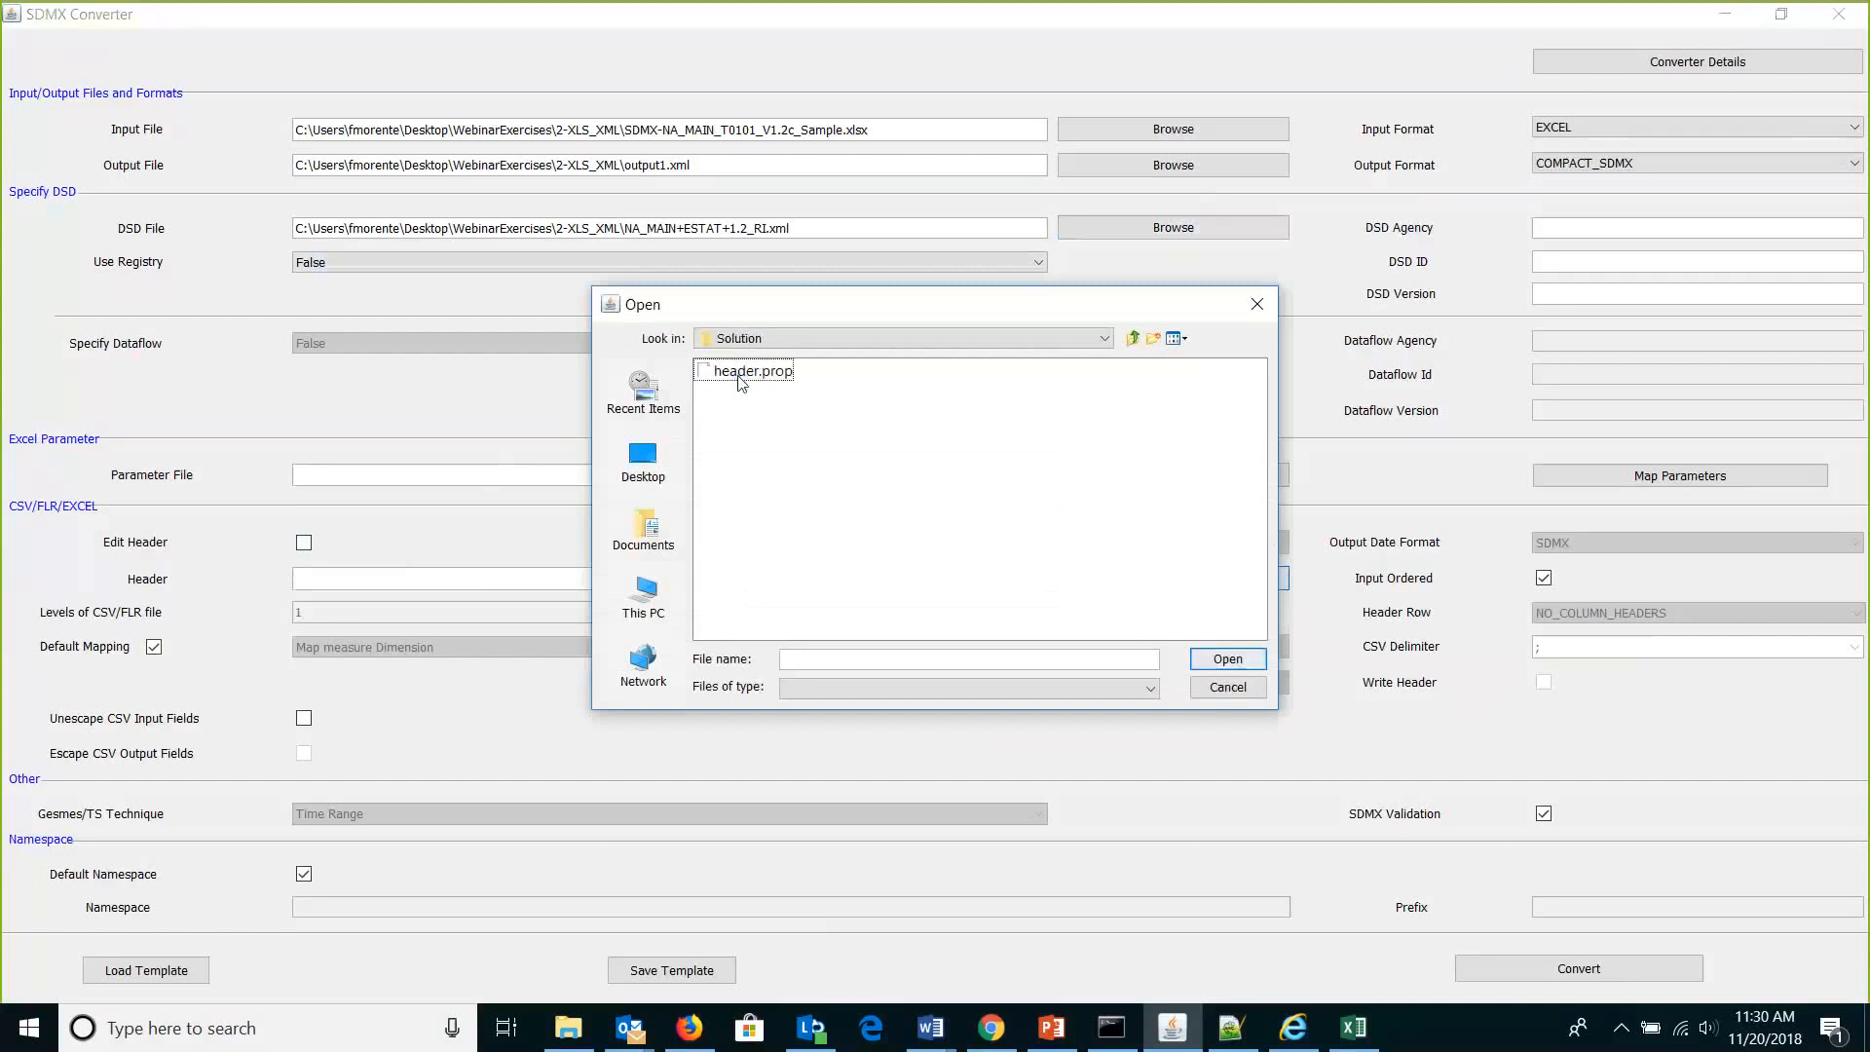
double_click(740, 371)
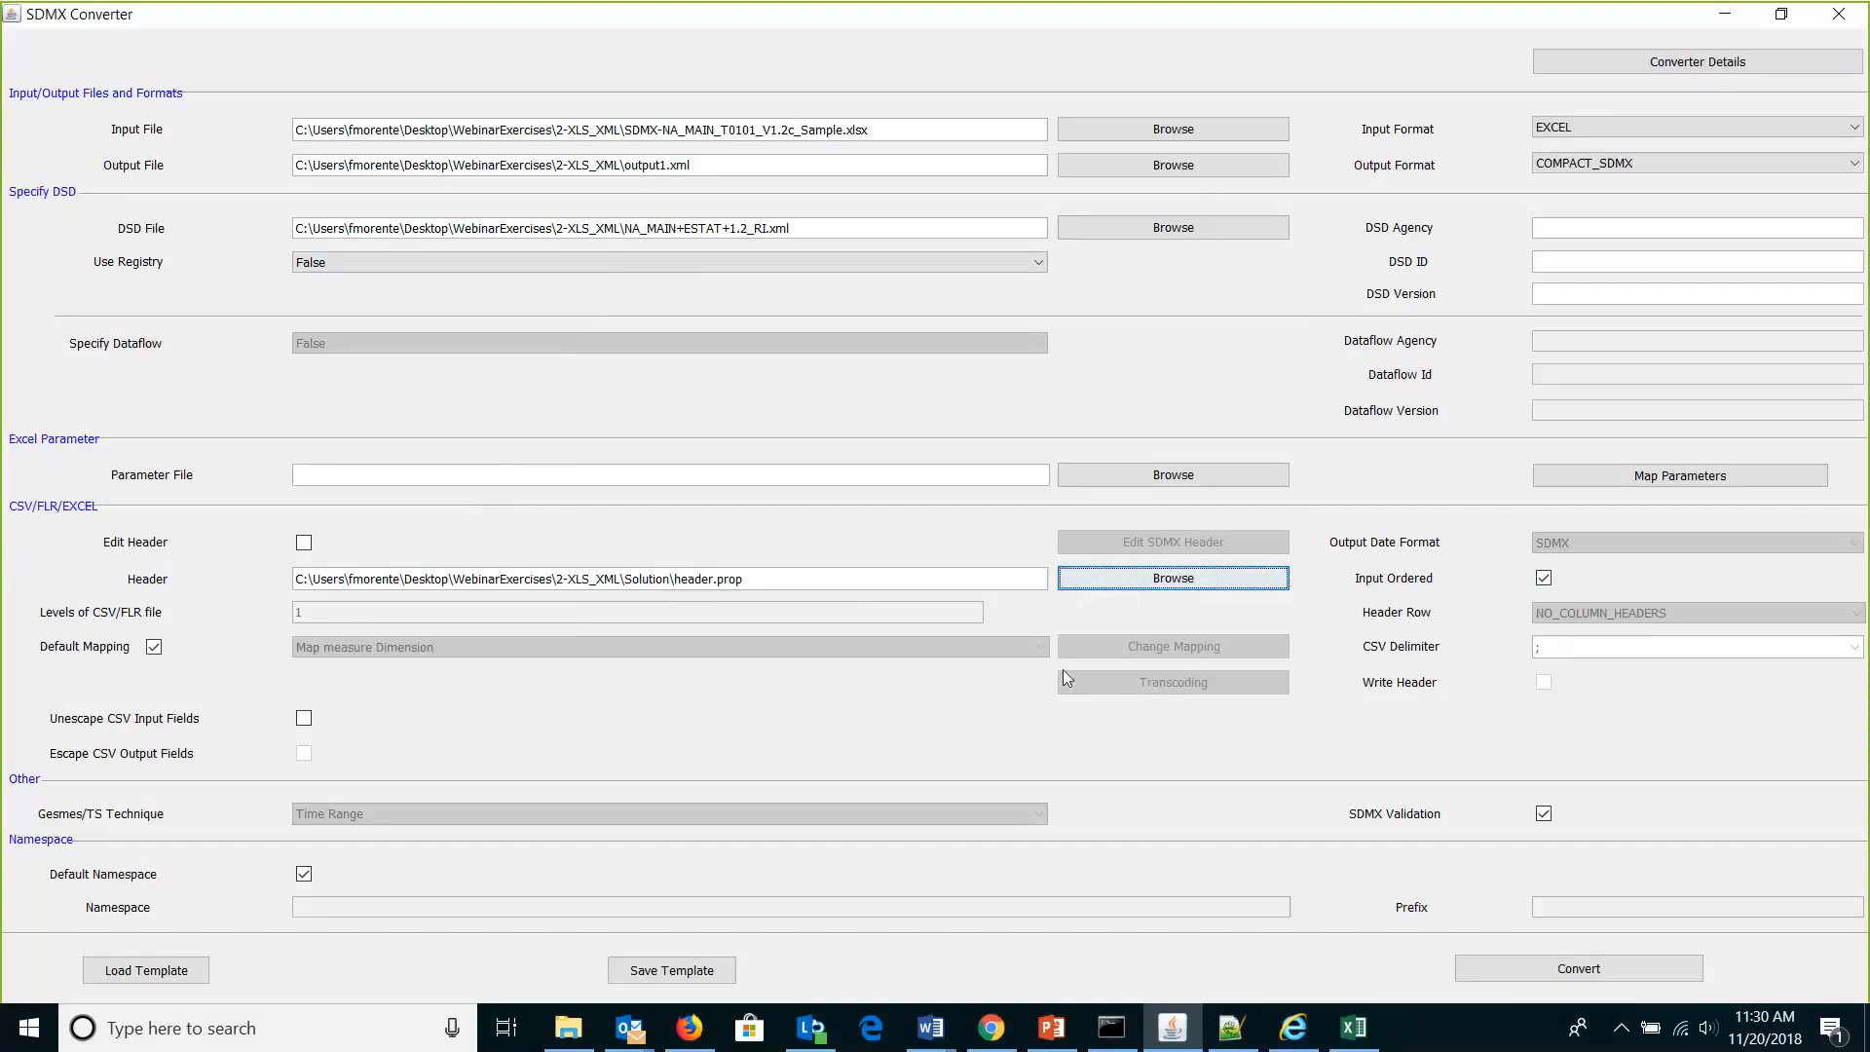
Run the conversion and acknowledge the success message.
click(1531, 971)
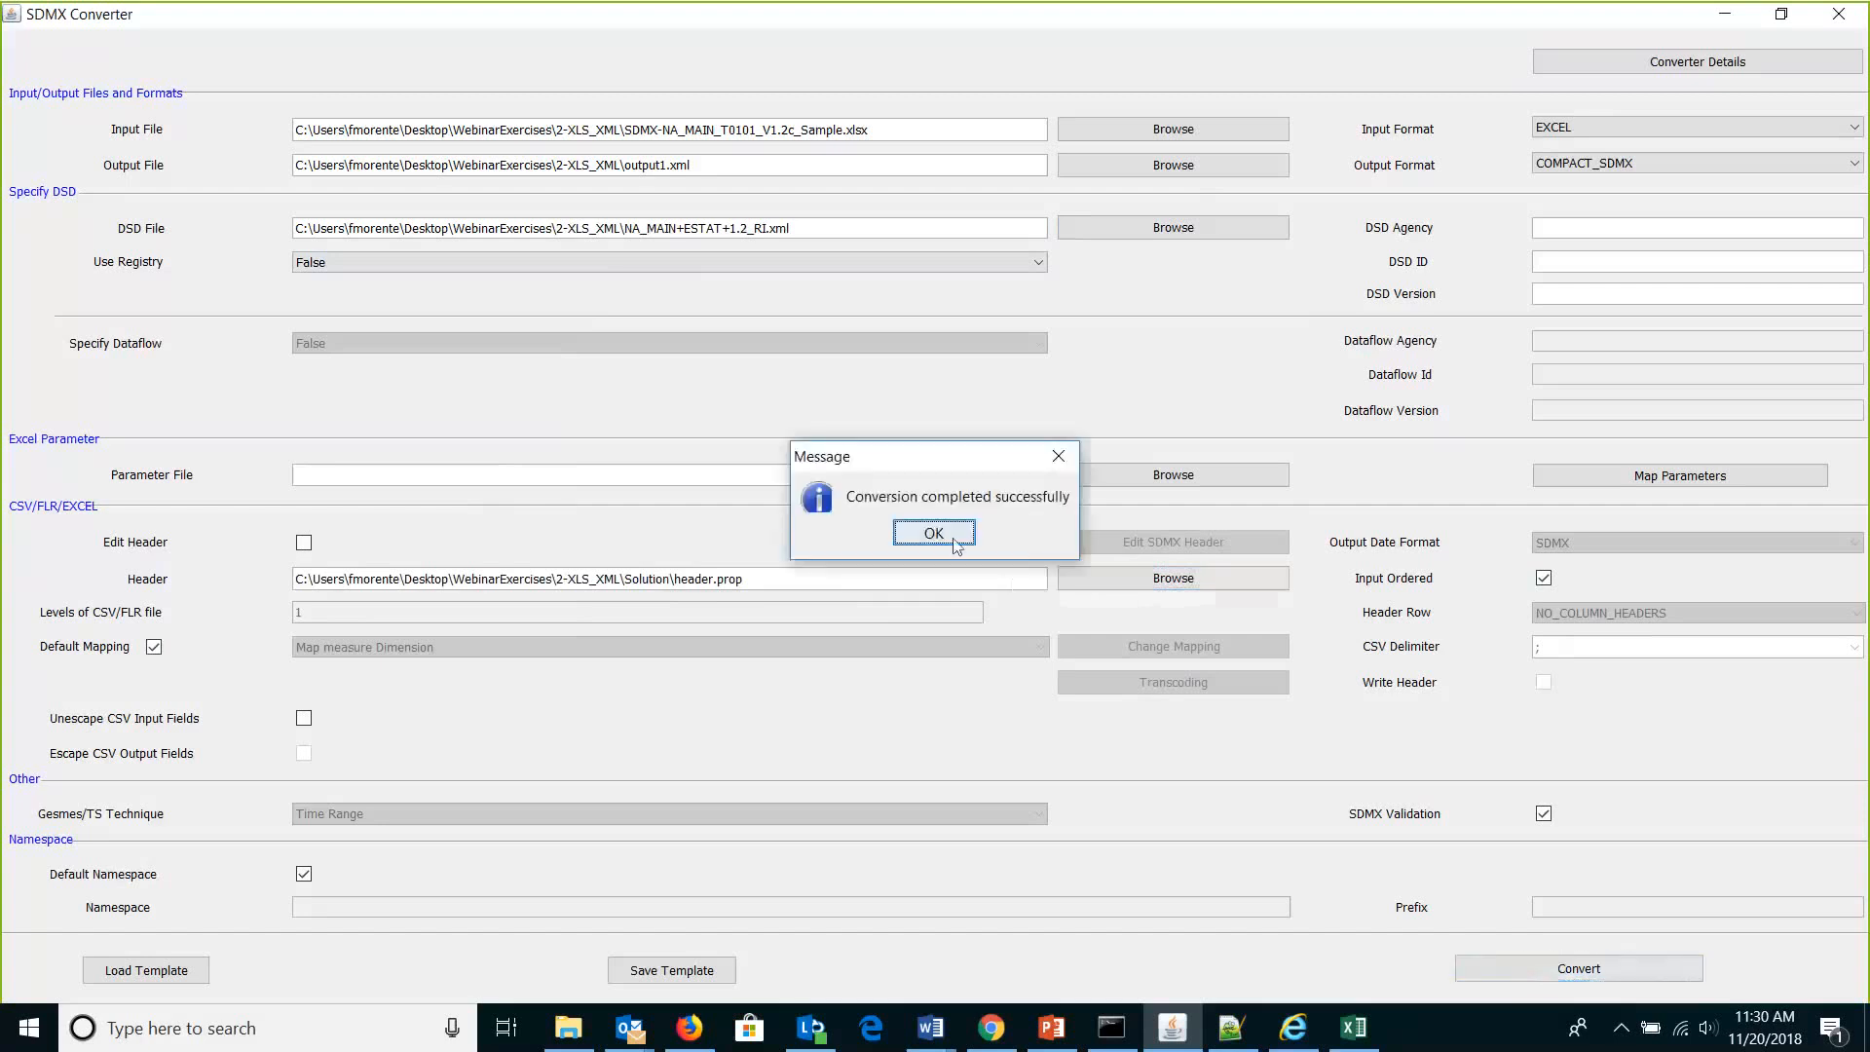
click(934, 534)
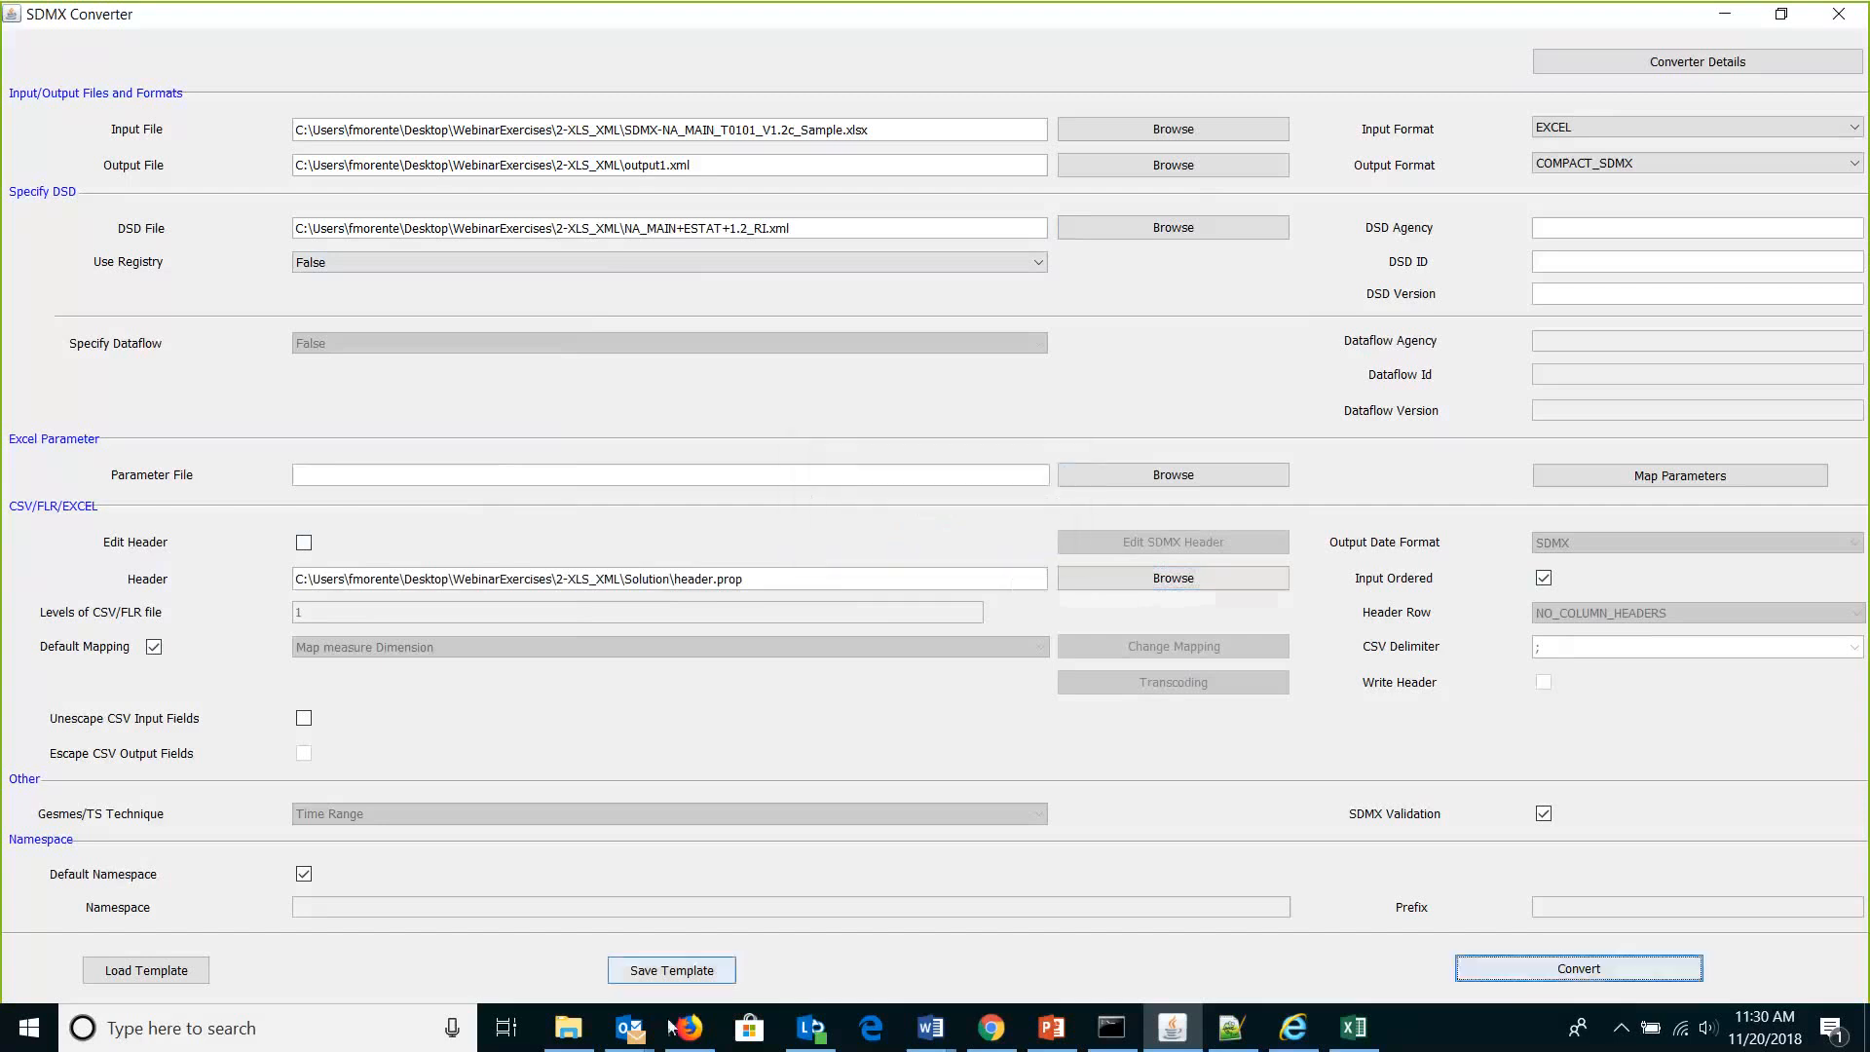
click(569, 1029)
Open output1.xml from 2-XLS_XML in Notepad++ via its context menu.
click(732, 276)
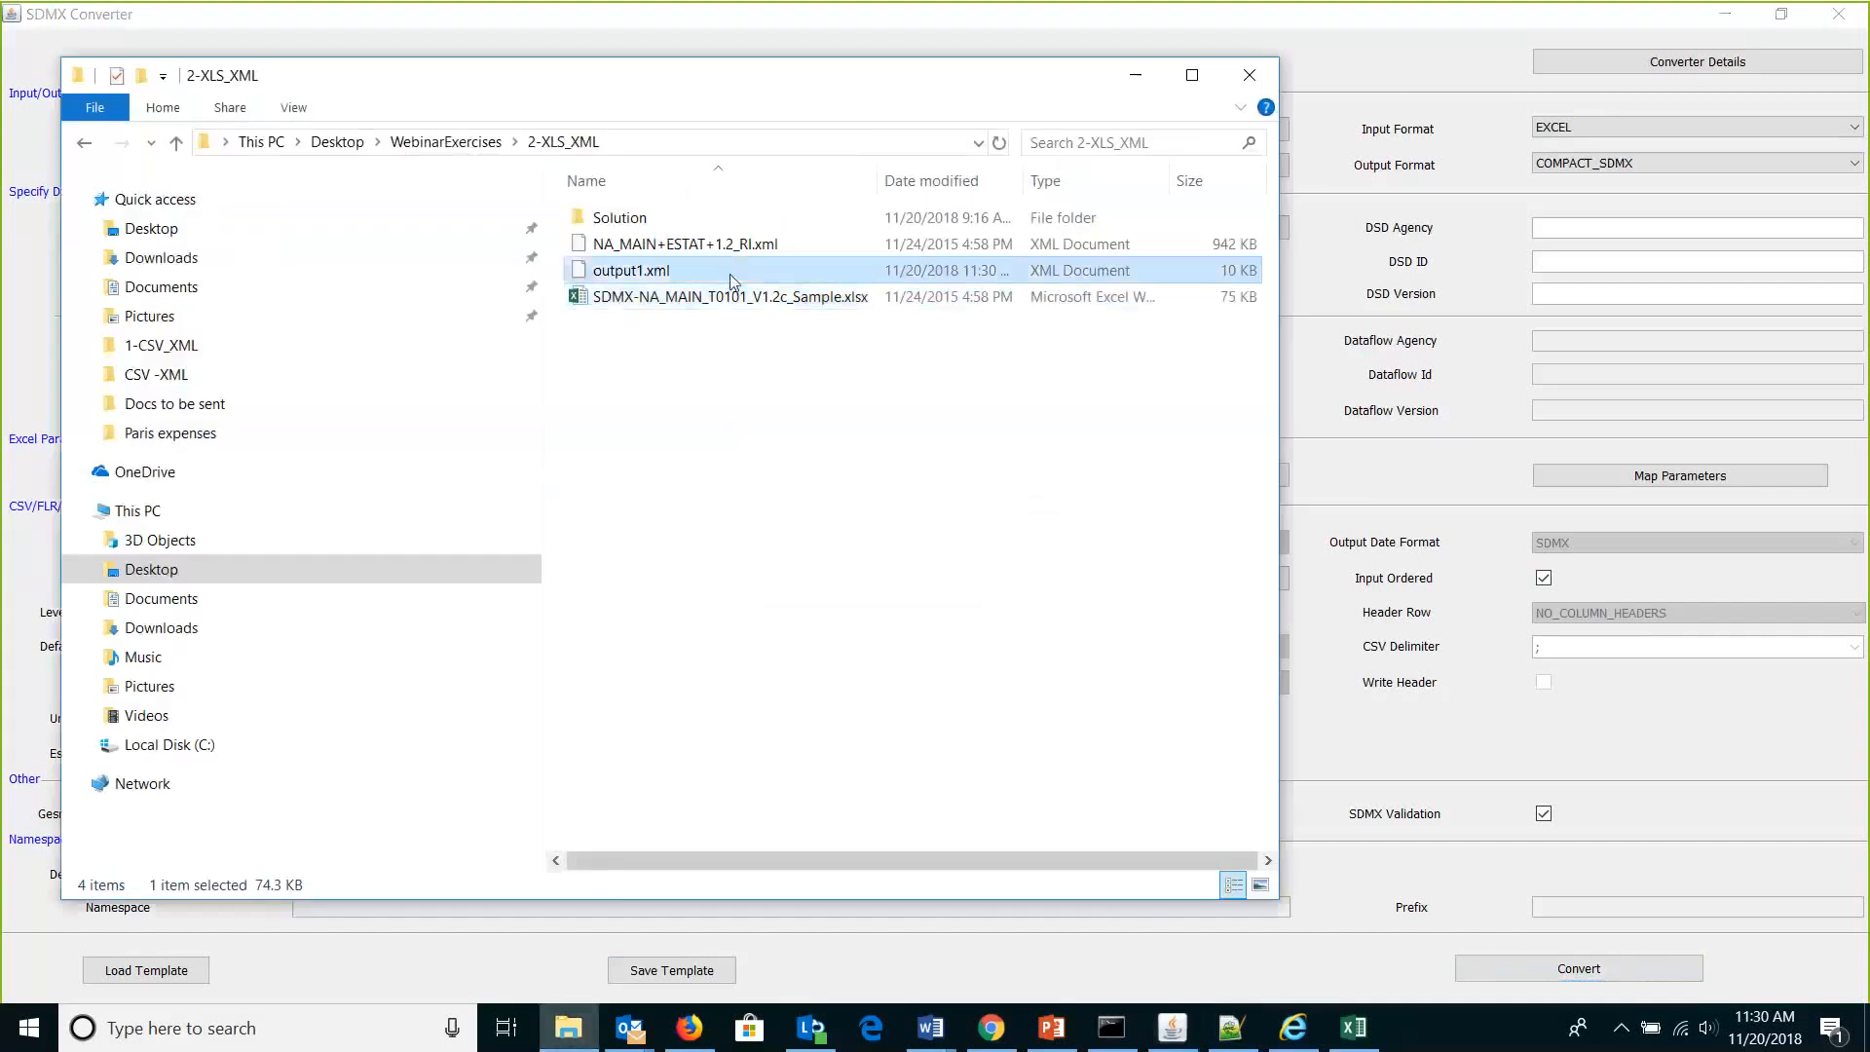
right_click(732, 280)
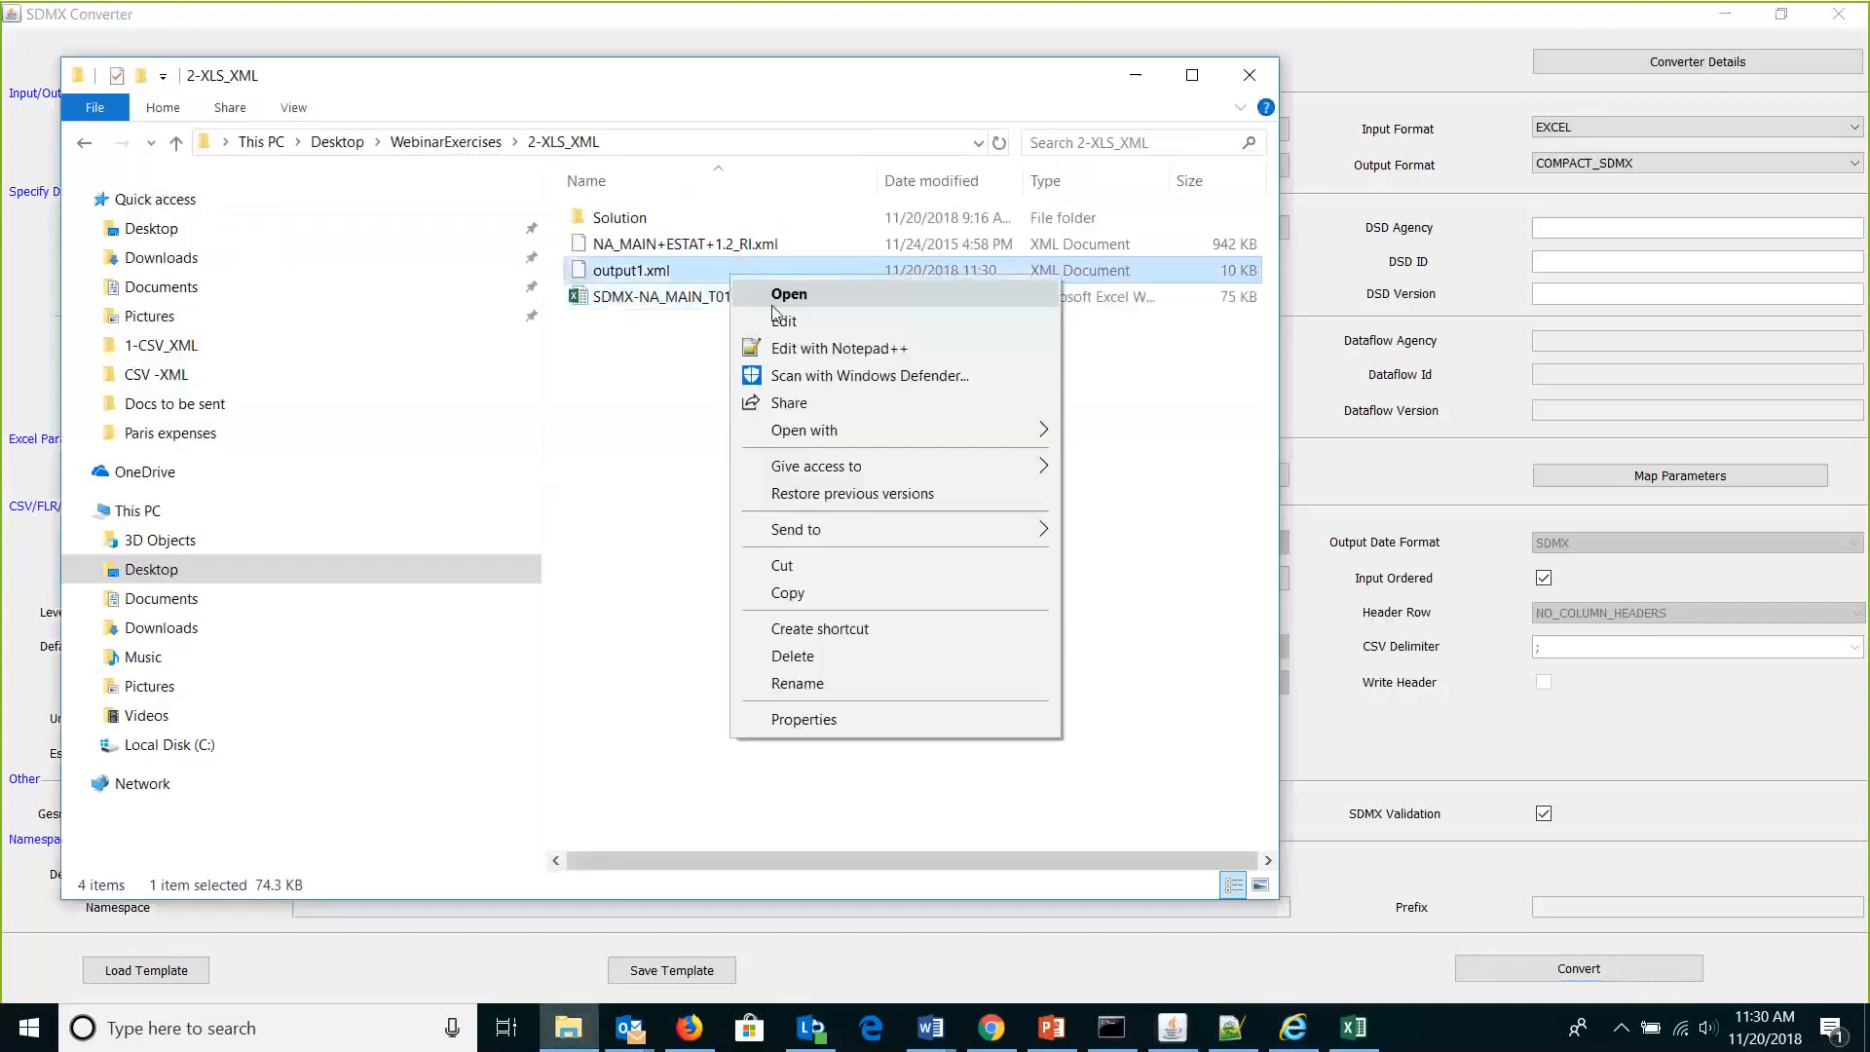
click(799, 349)
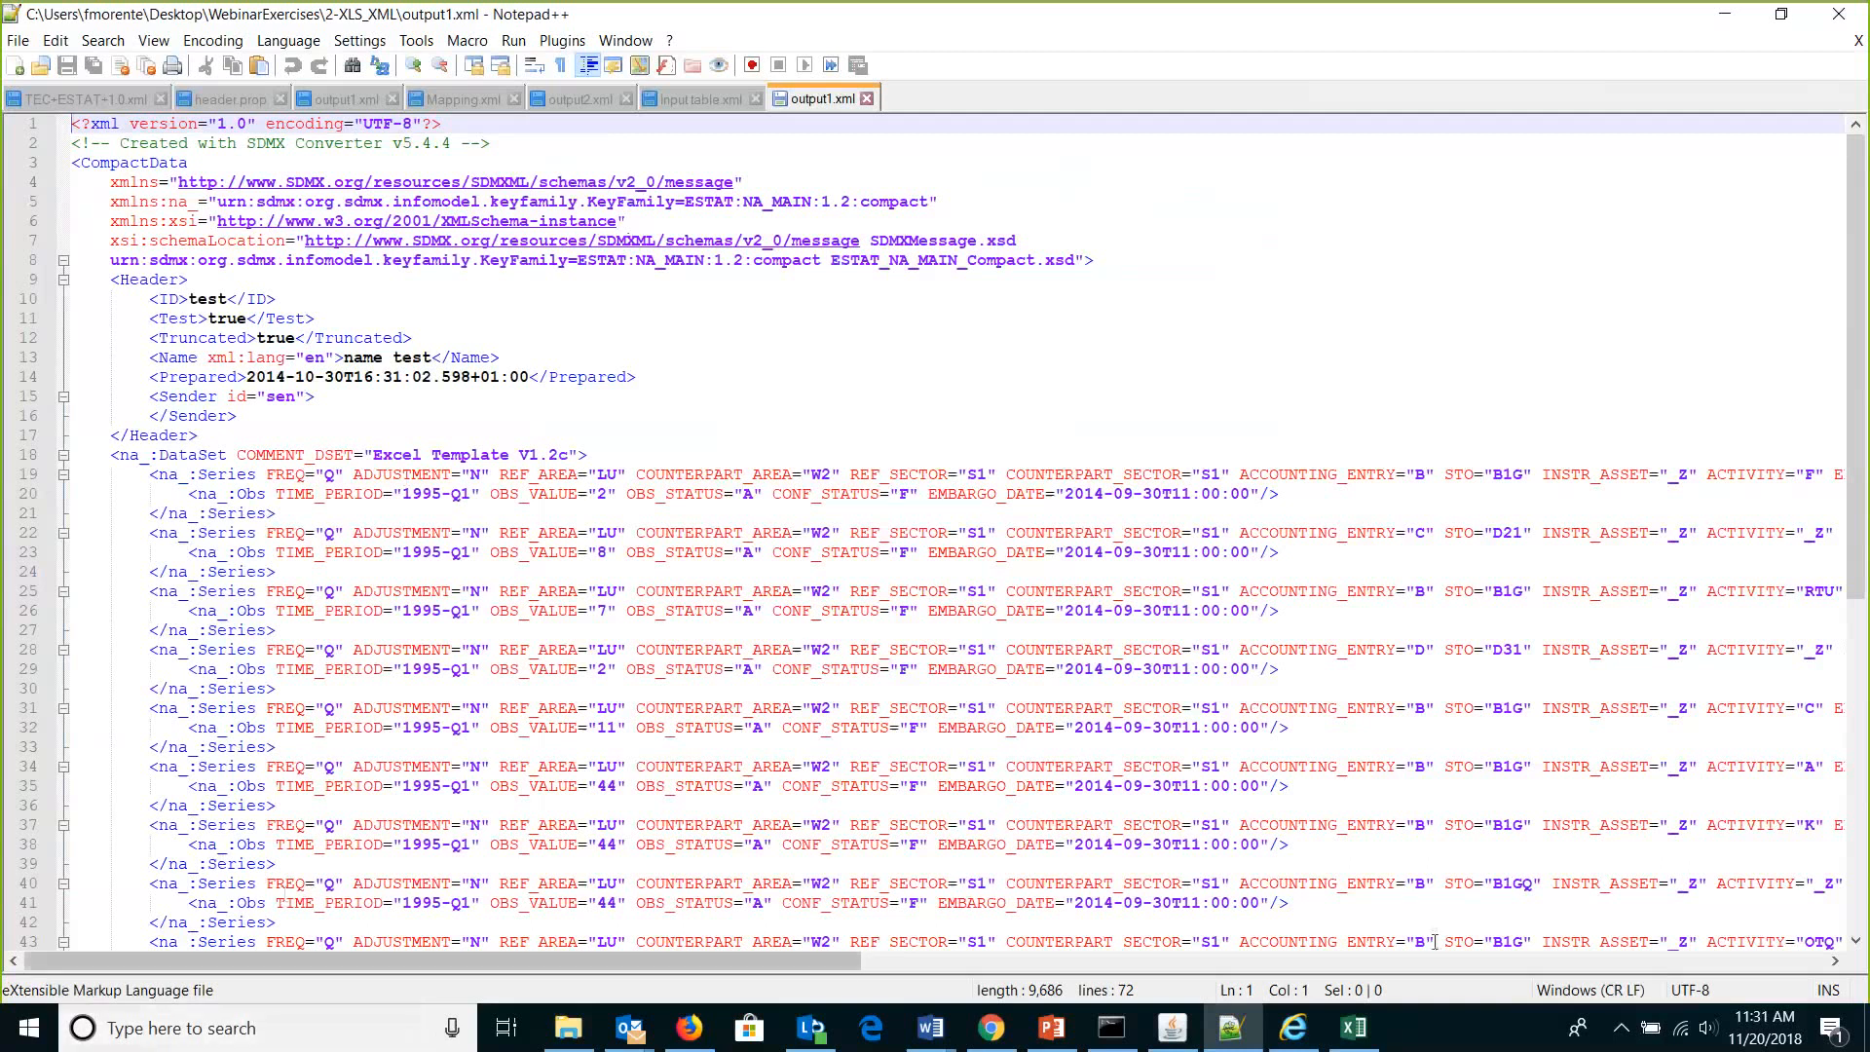
Compare Excel with output1.xml, highlighting UNIT_MULT and LAST_UPDATE on line 19.
click(1354, 1030)
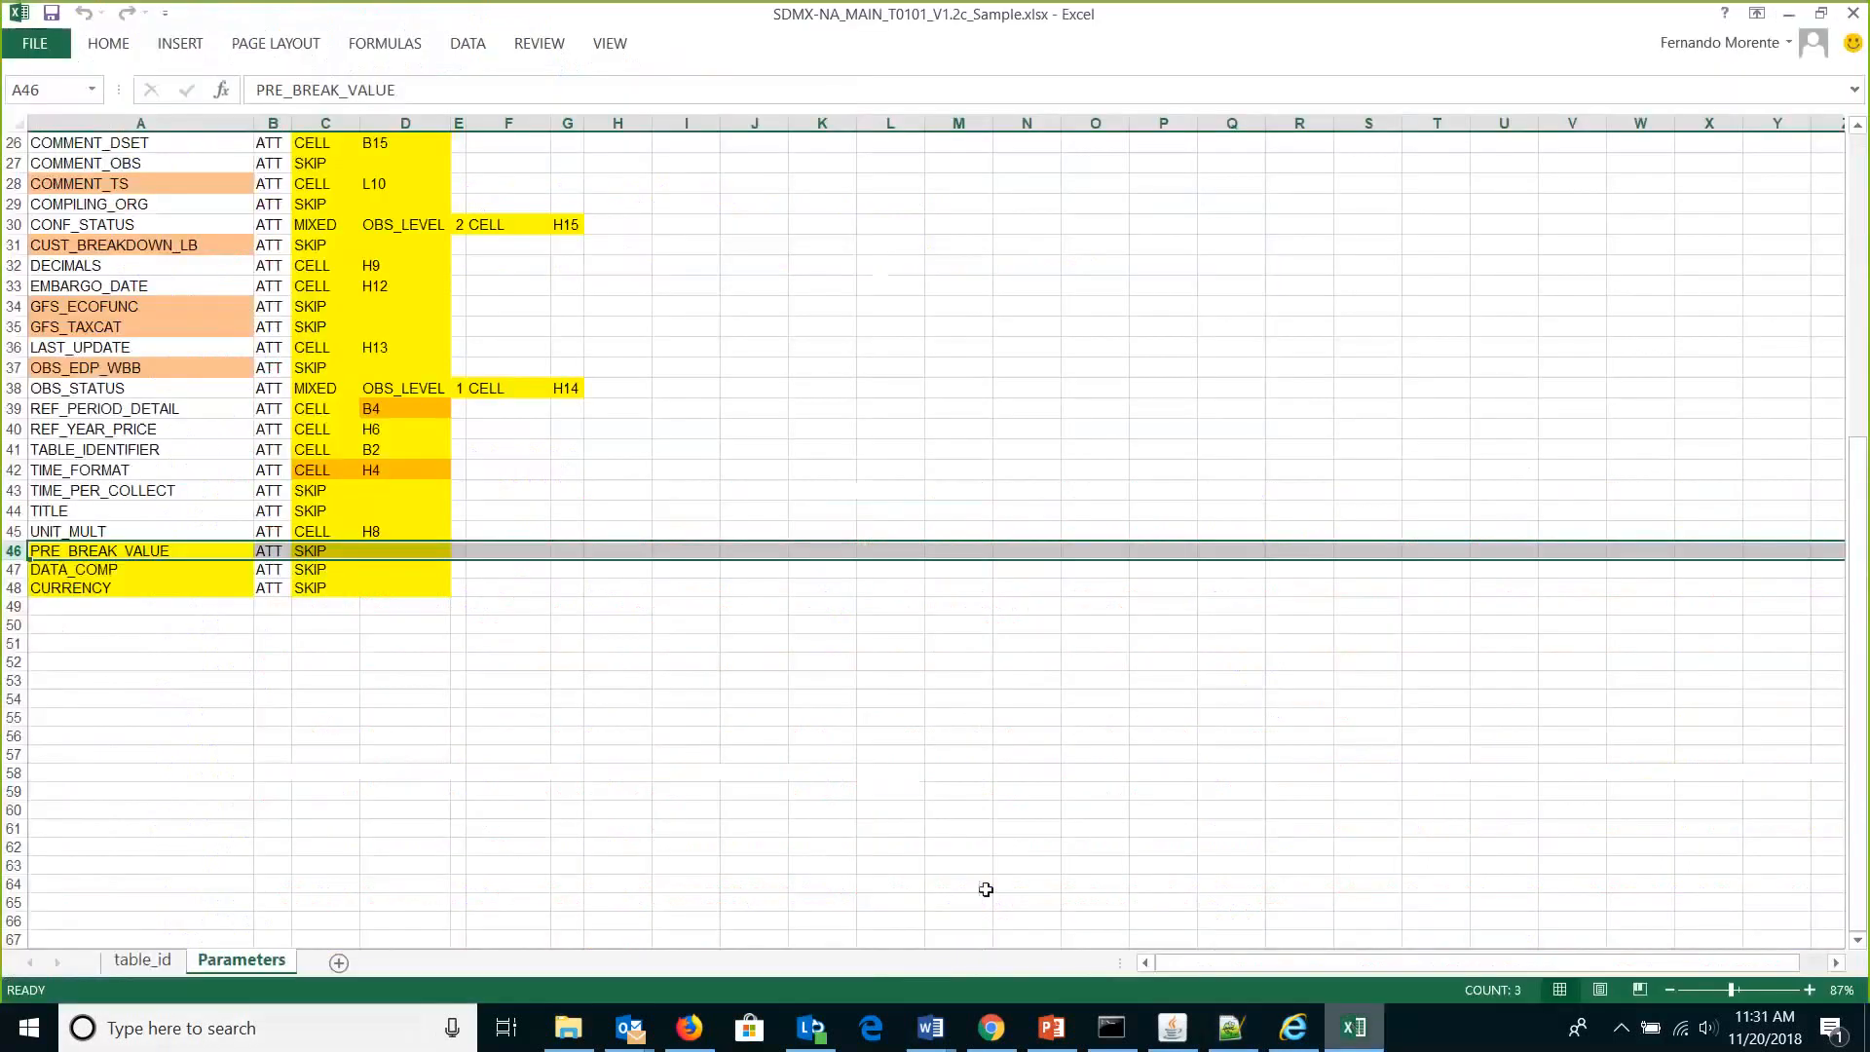
click(1351, 1035)
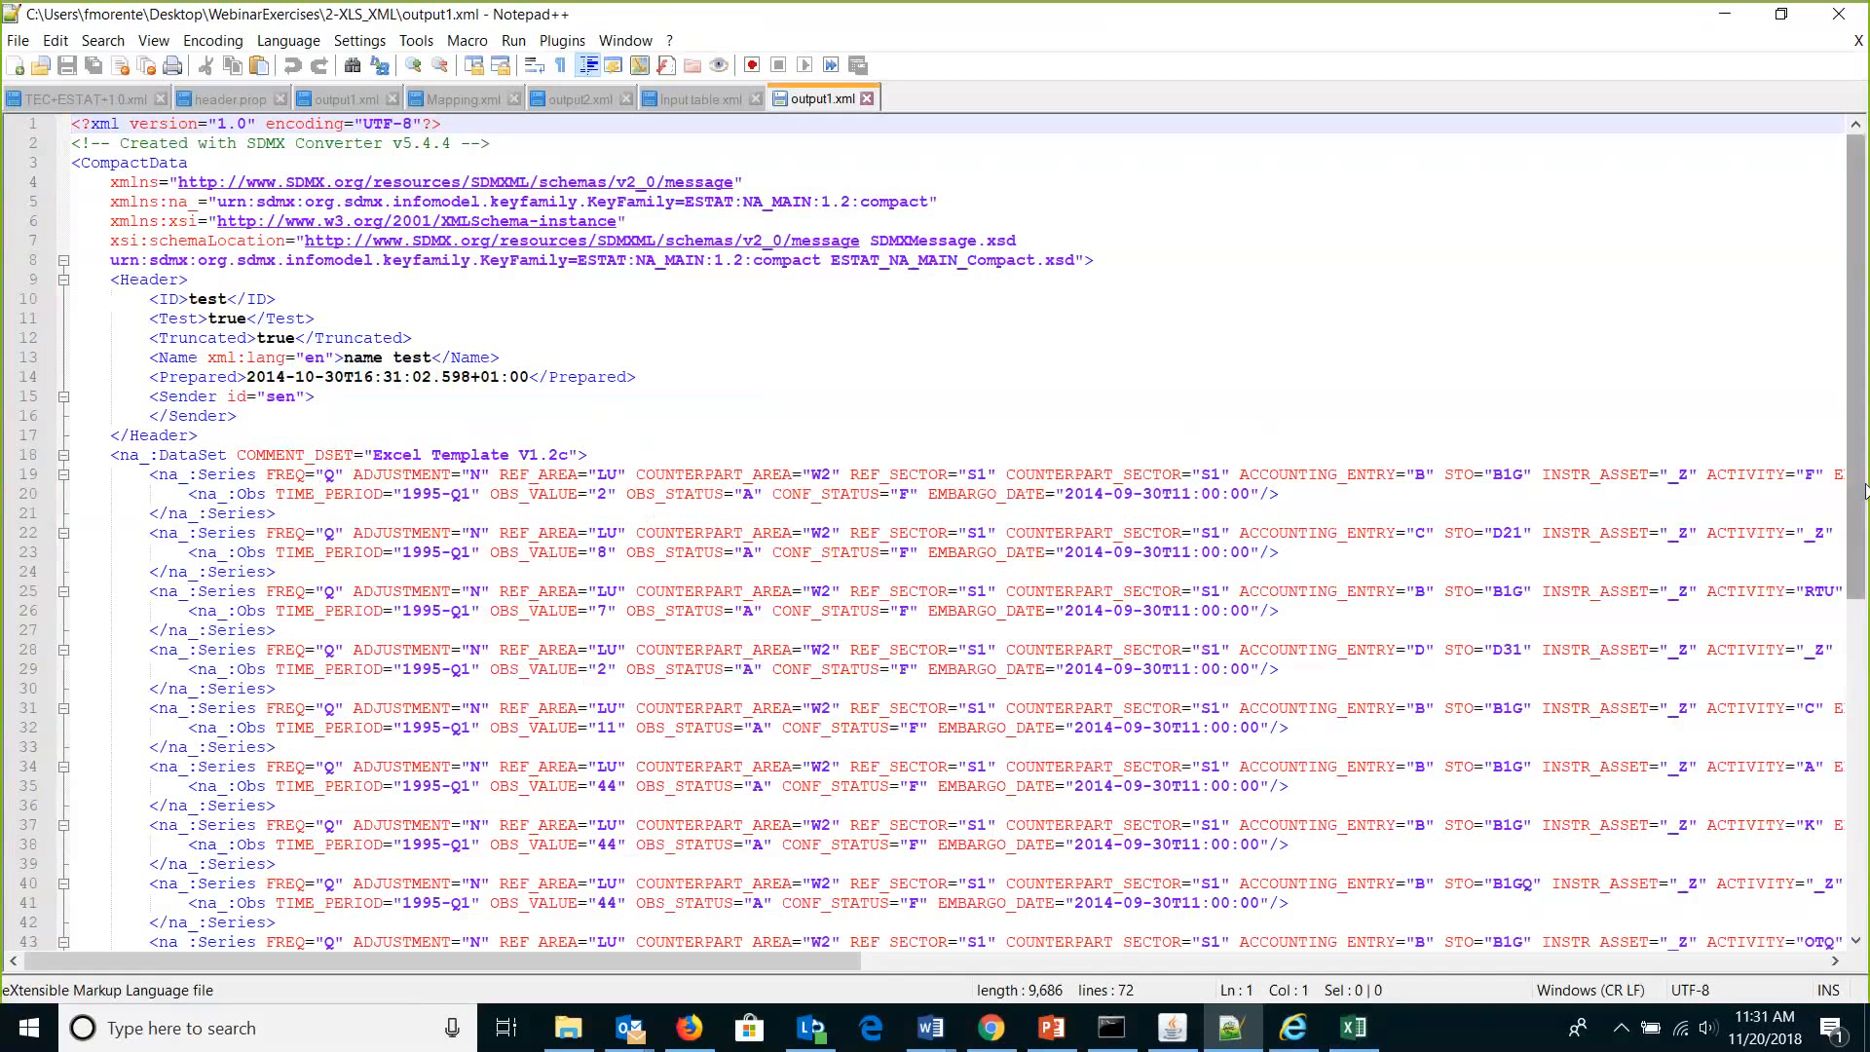
mouse_move(1860, 490)
mouse_down()
mouse_move(1851, 811)
mouse_move(1855, 476)
mouse_up()
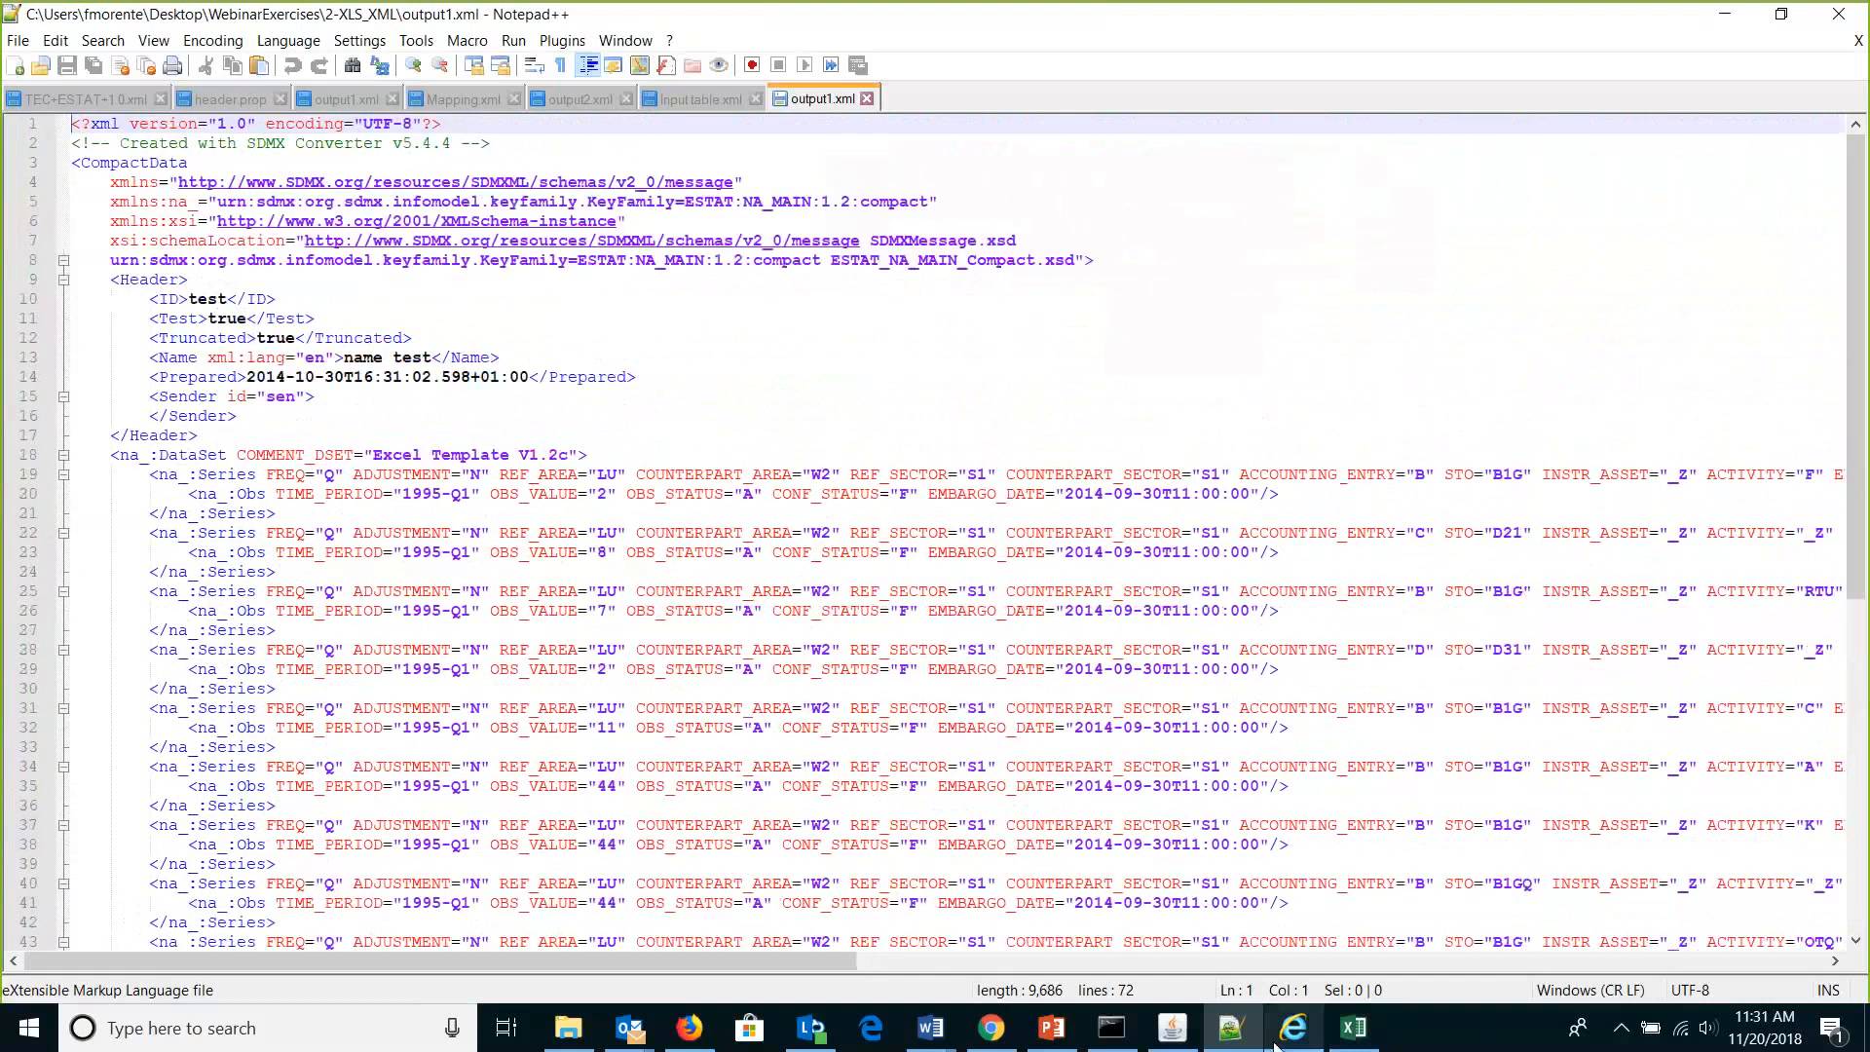
click(1352, 1027)
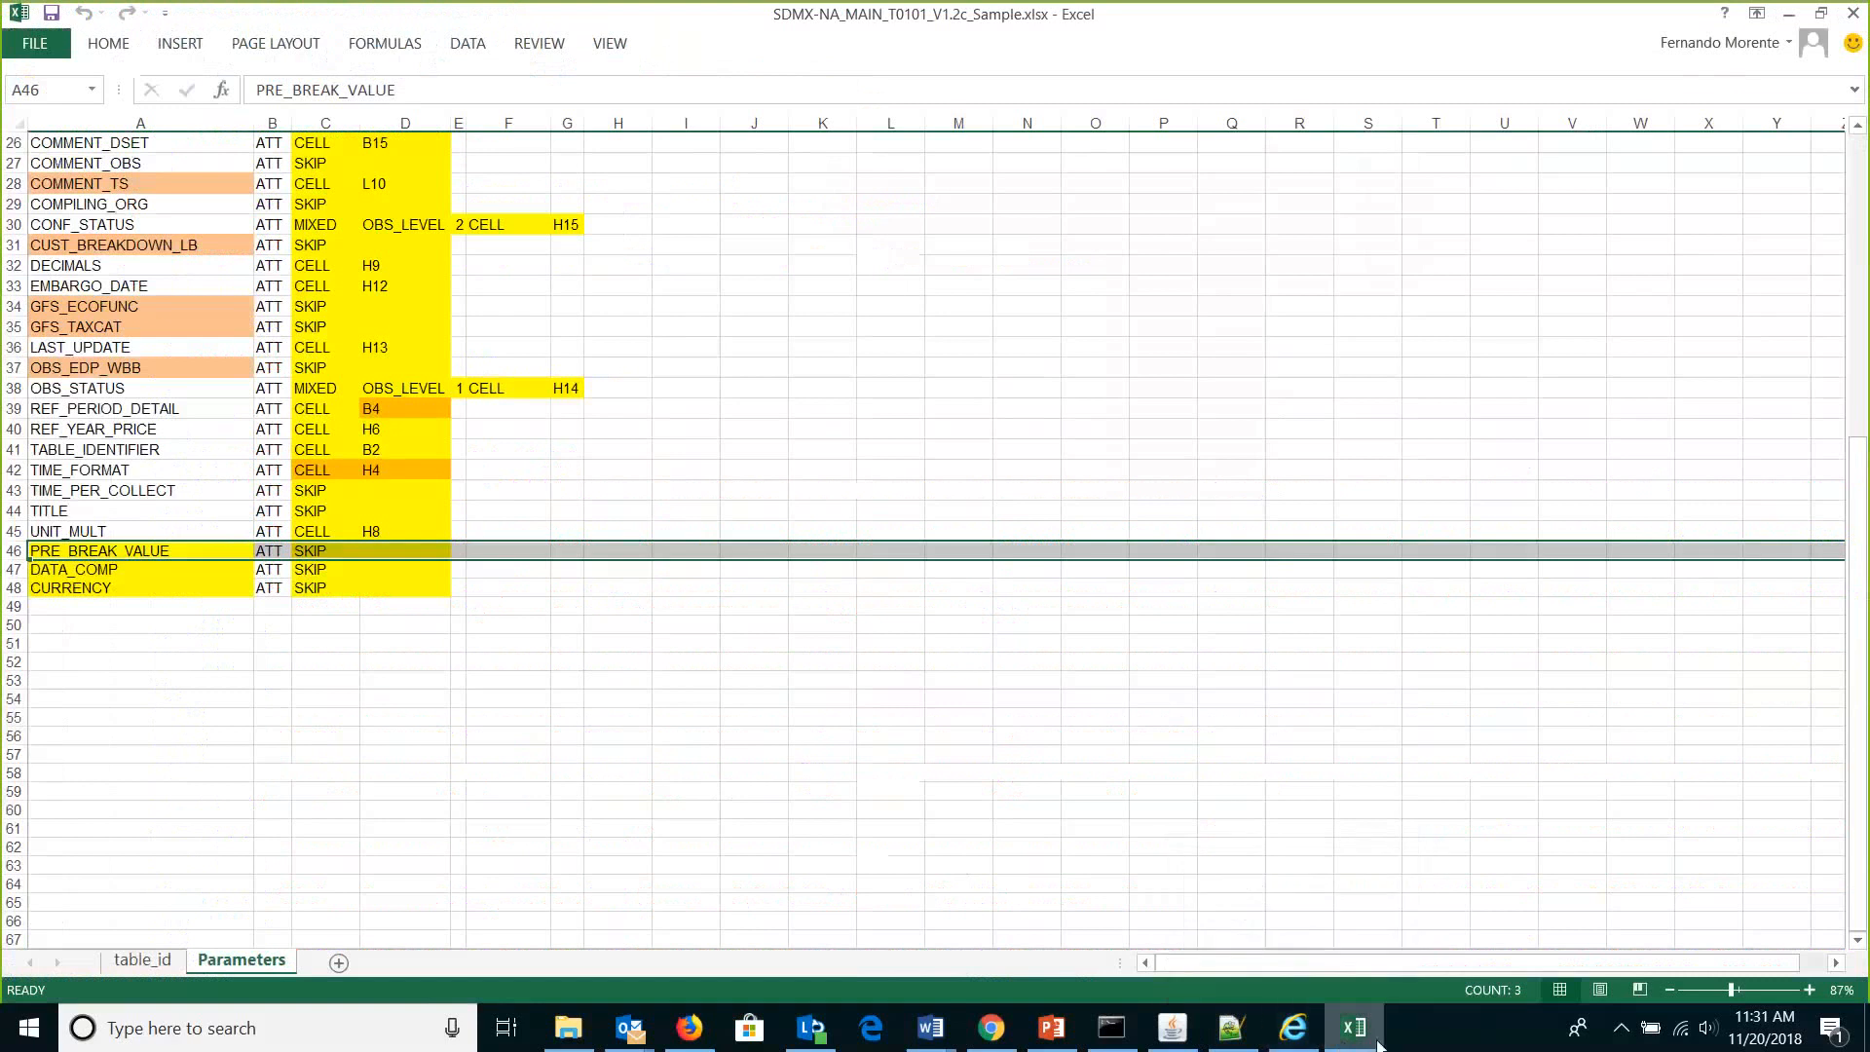
click(1356, 1032)
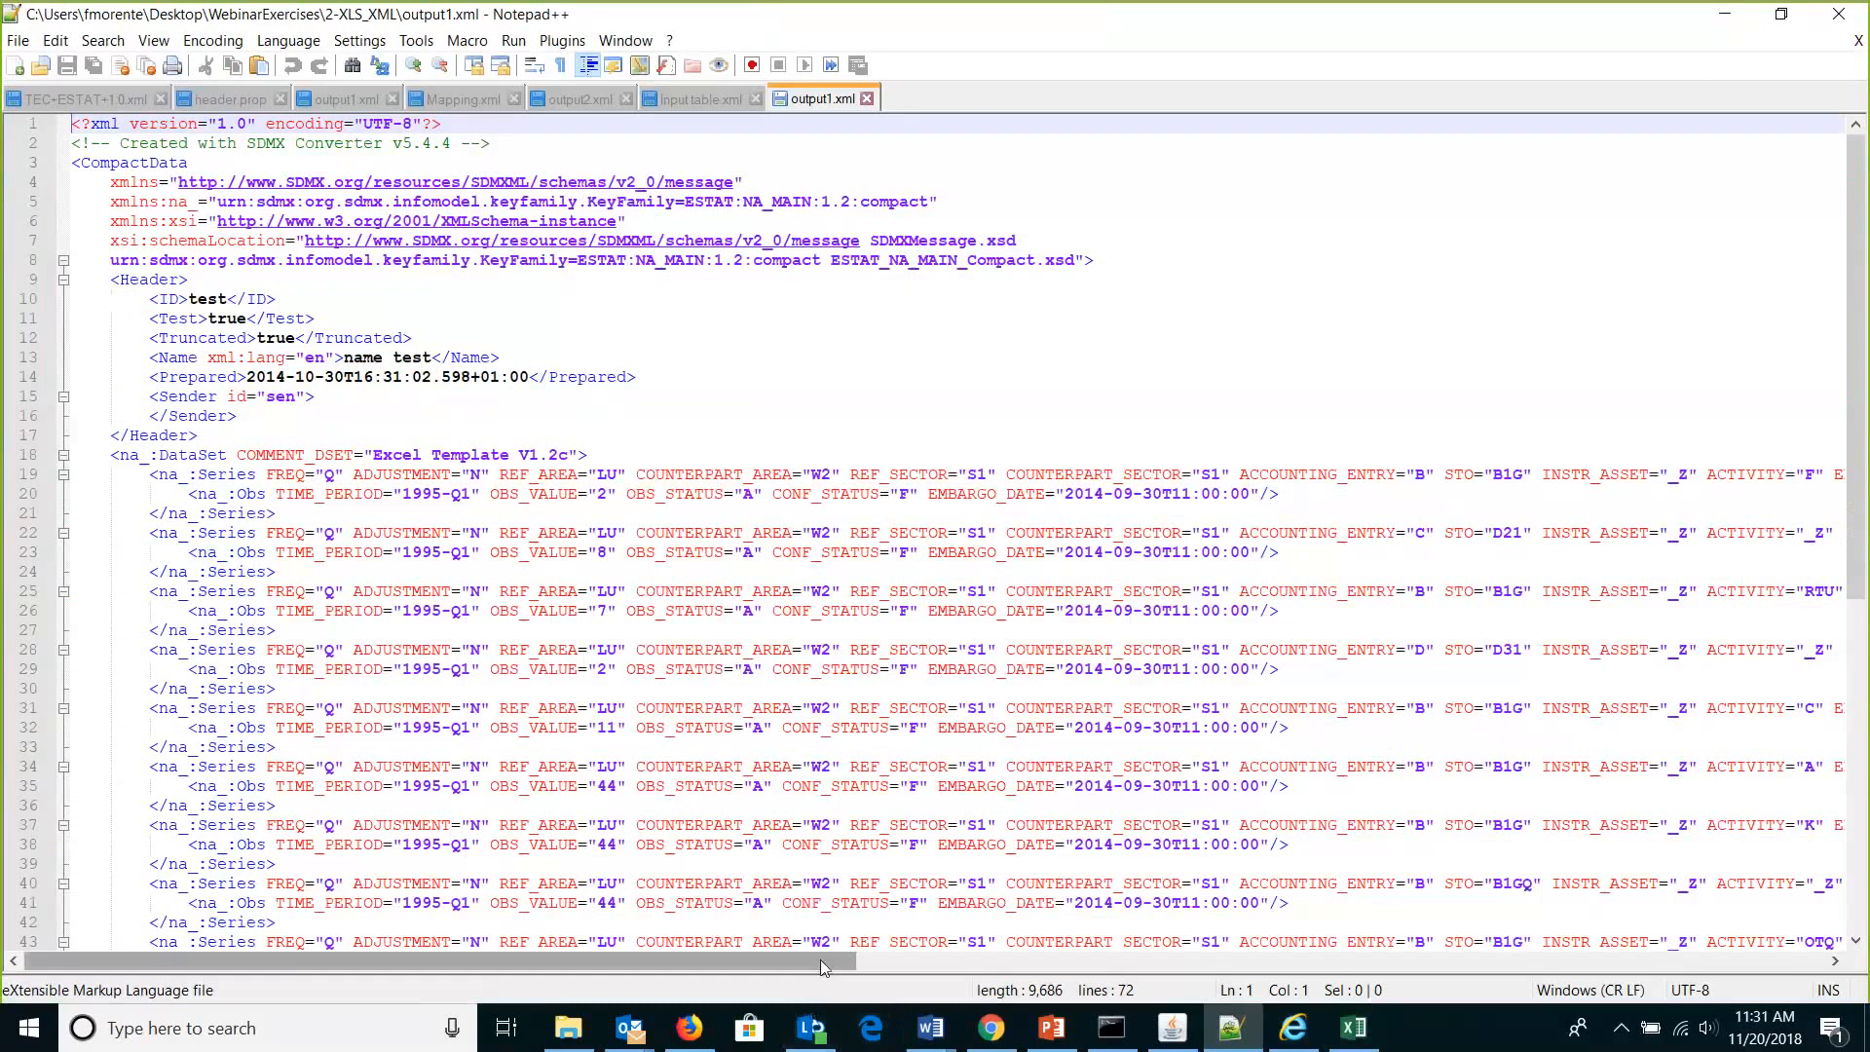
drag(821, 965, 1662, 870)
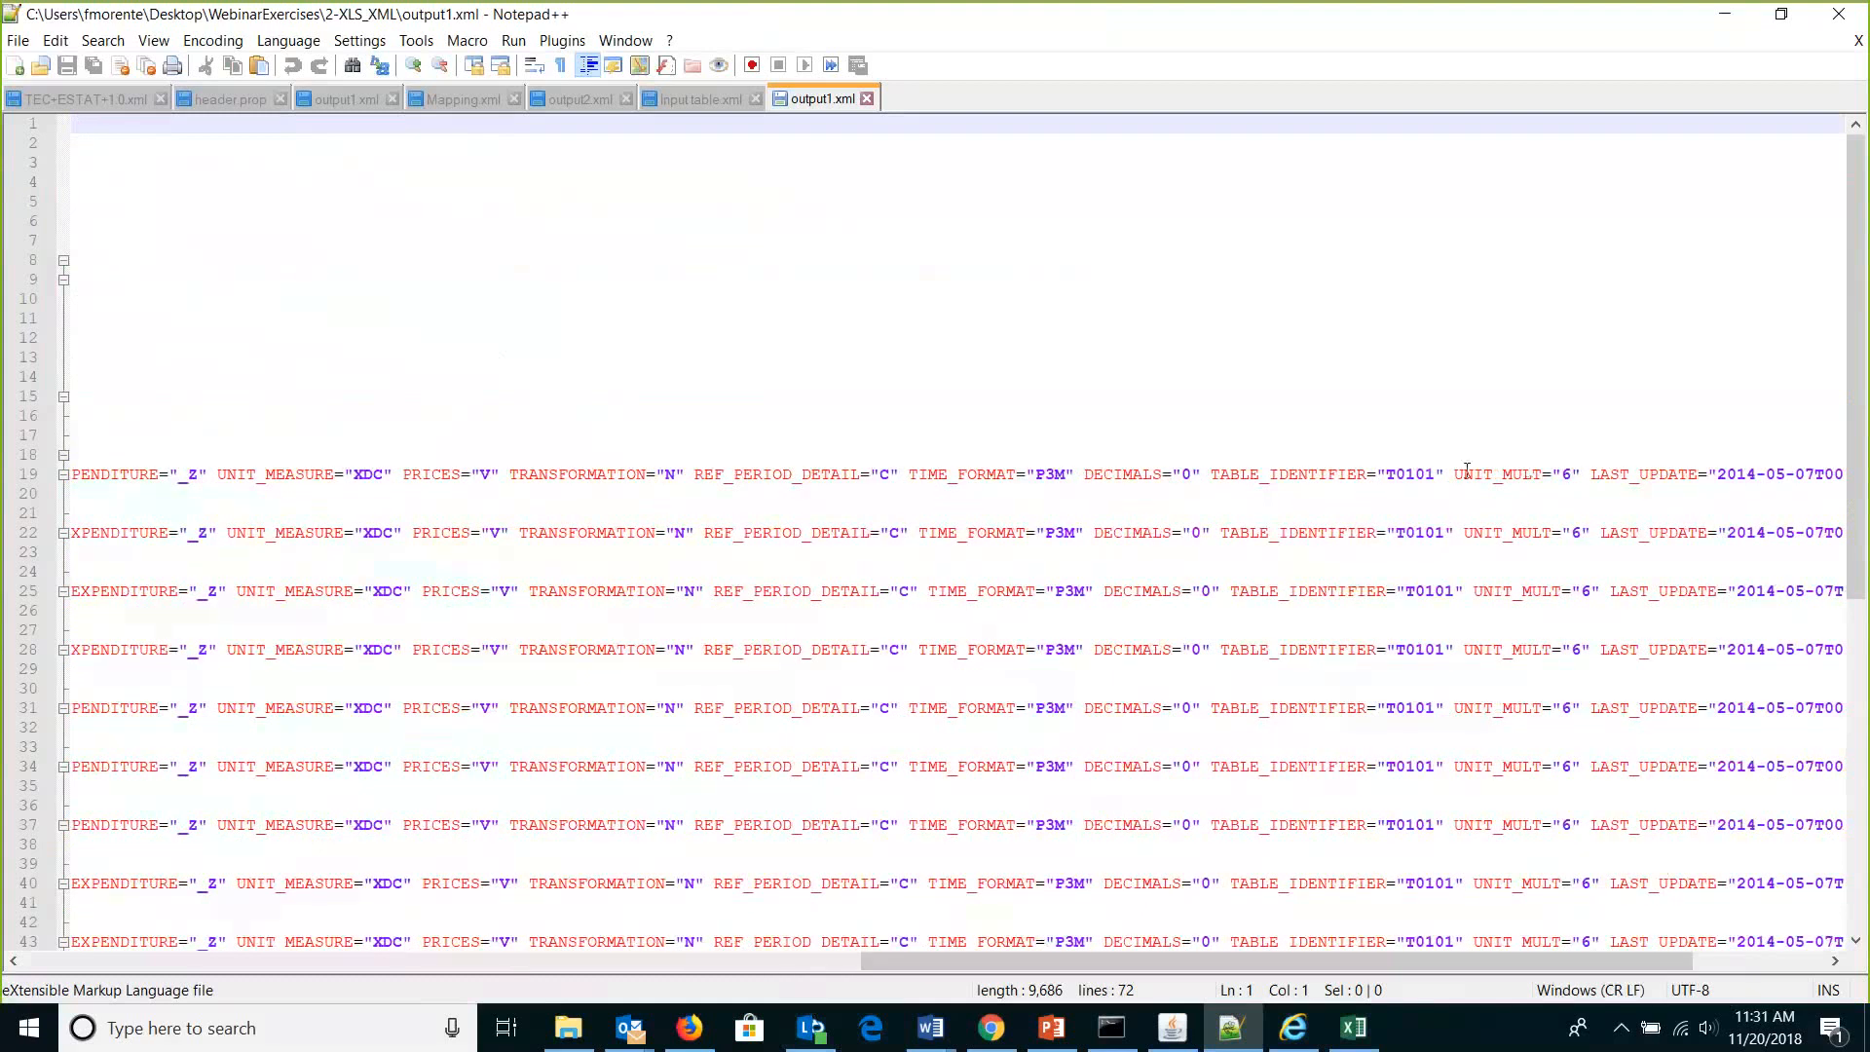
drag(1467, 470, 1579, 484)
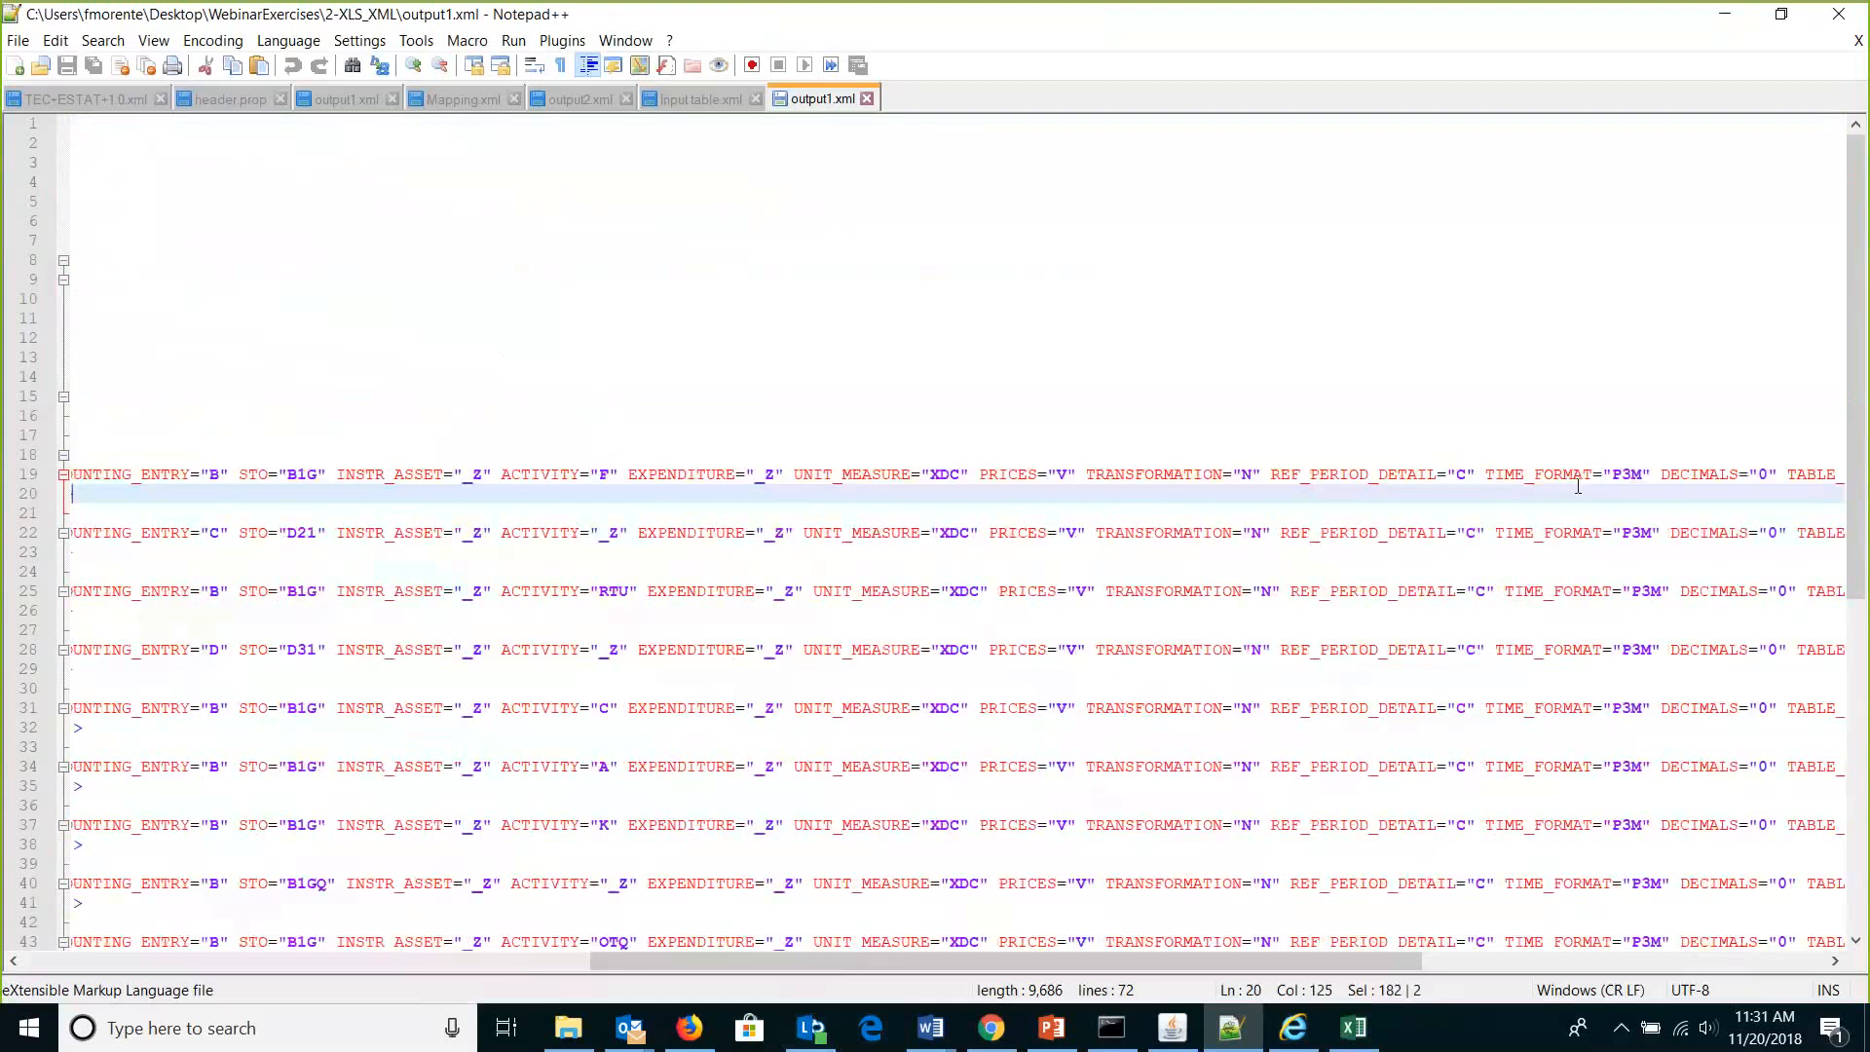
drag(1419, 960, 1676, 954)
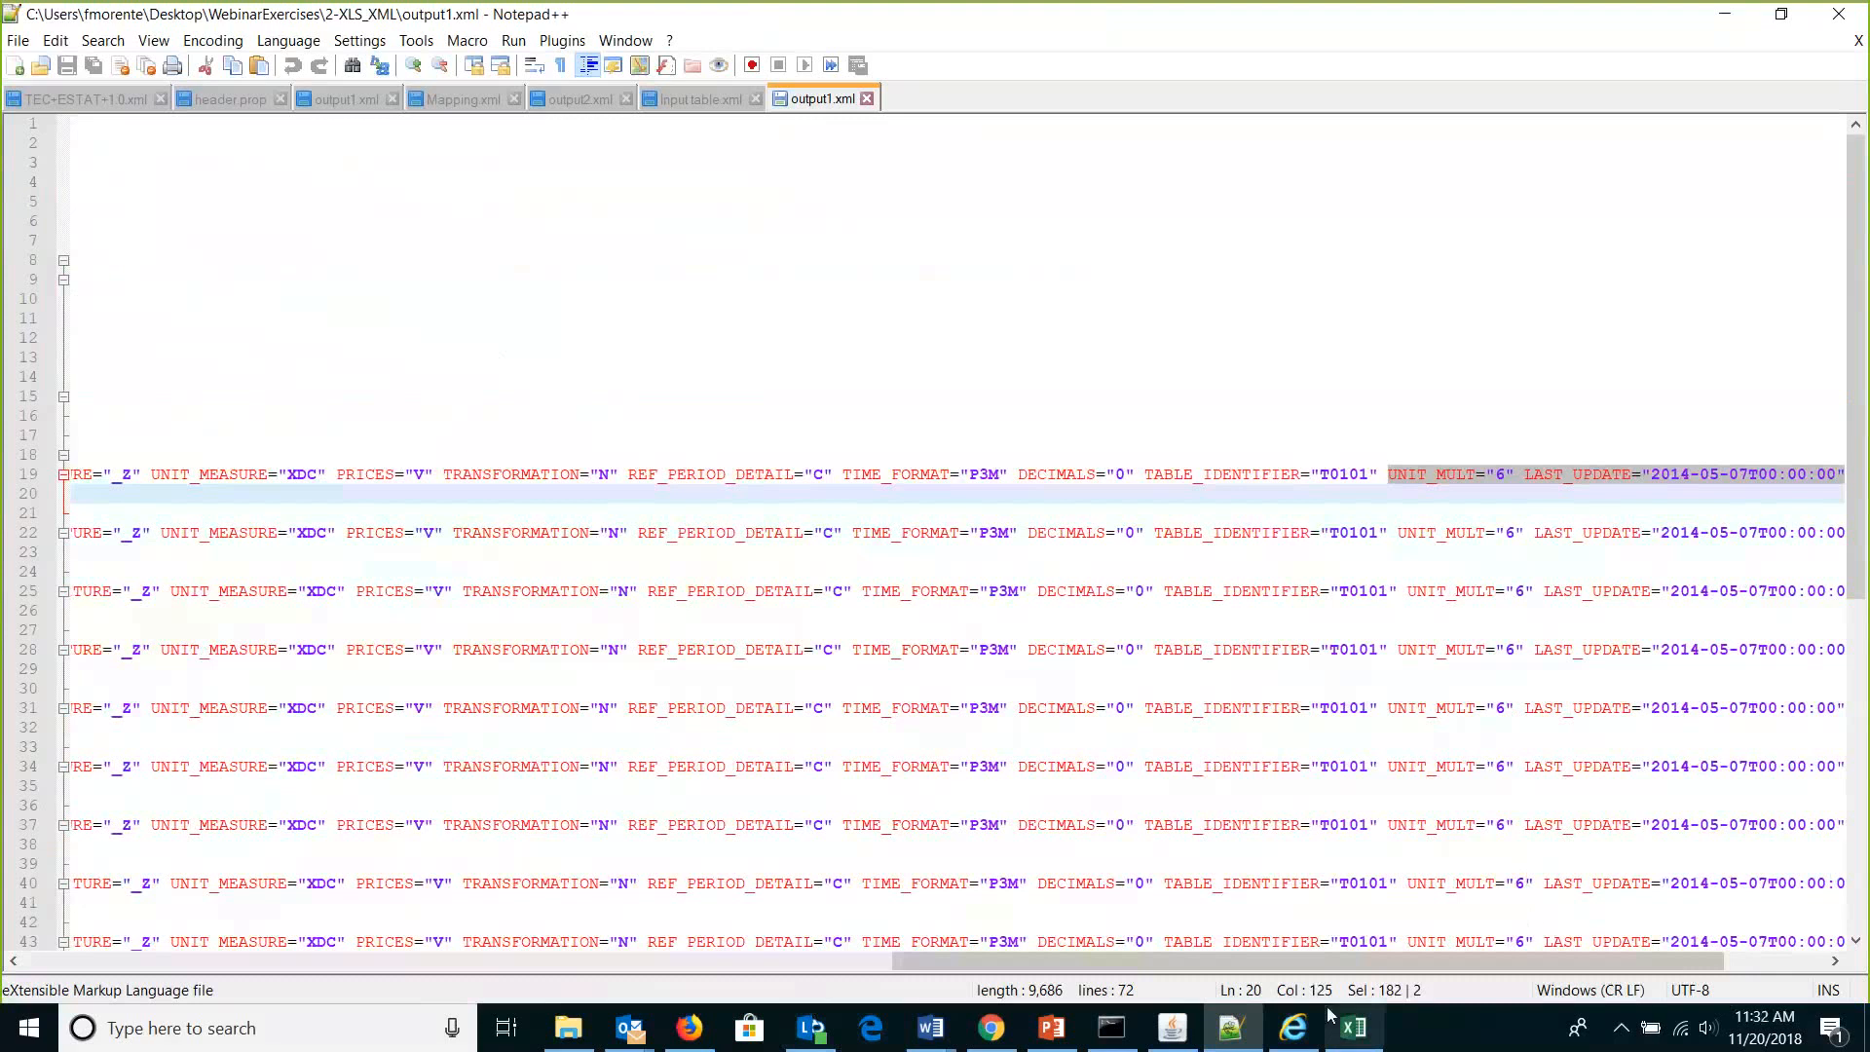
Trace UNIT_MULT to its Parameters row and value 6 in table_id cell H8.
click(1354, 1027)
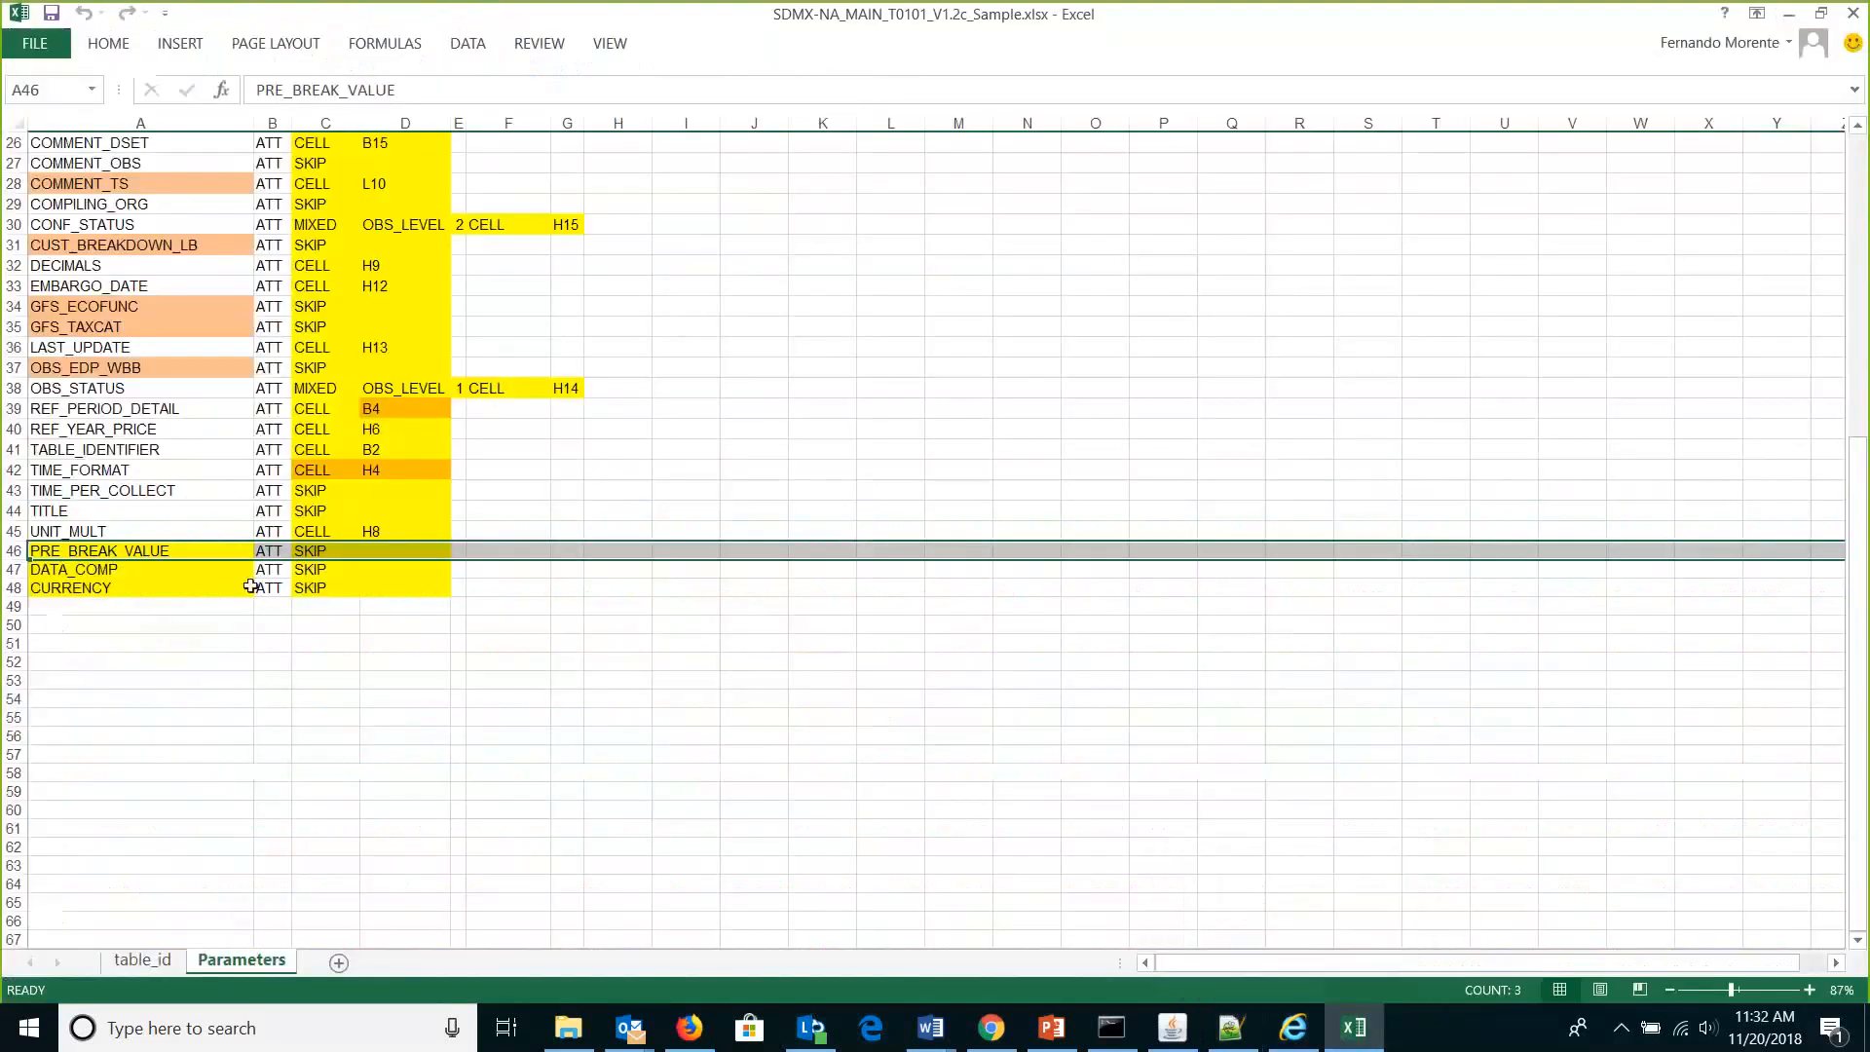
click(9, 526)
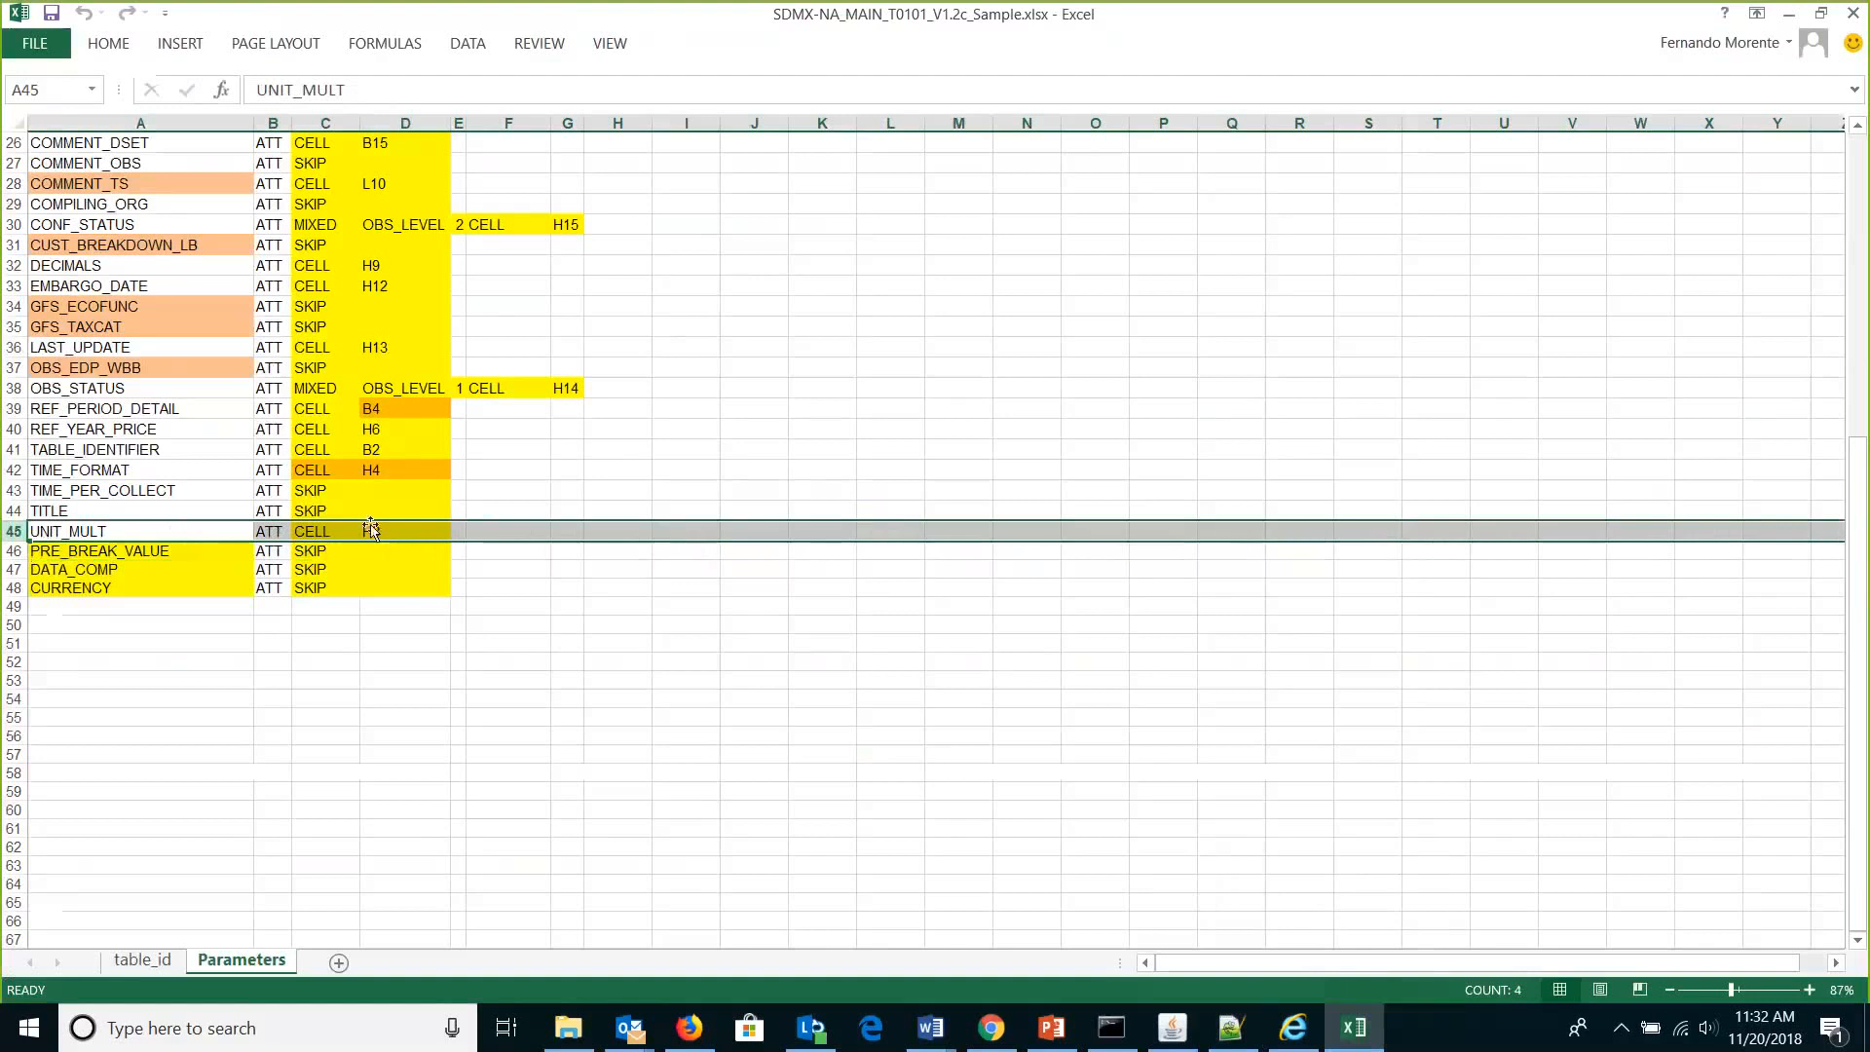
click(146, 960)
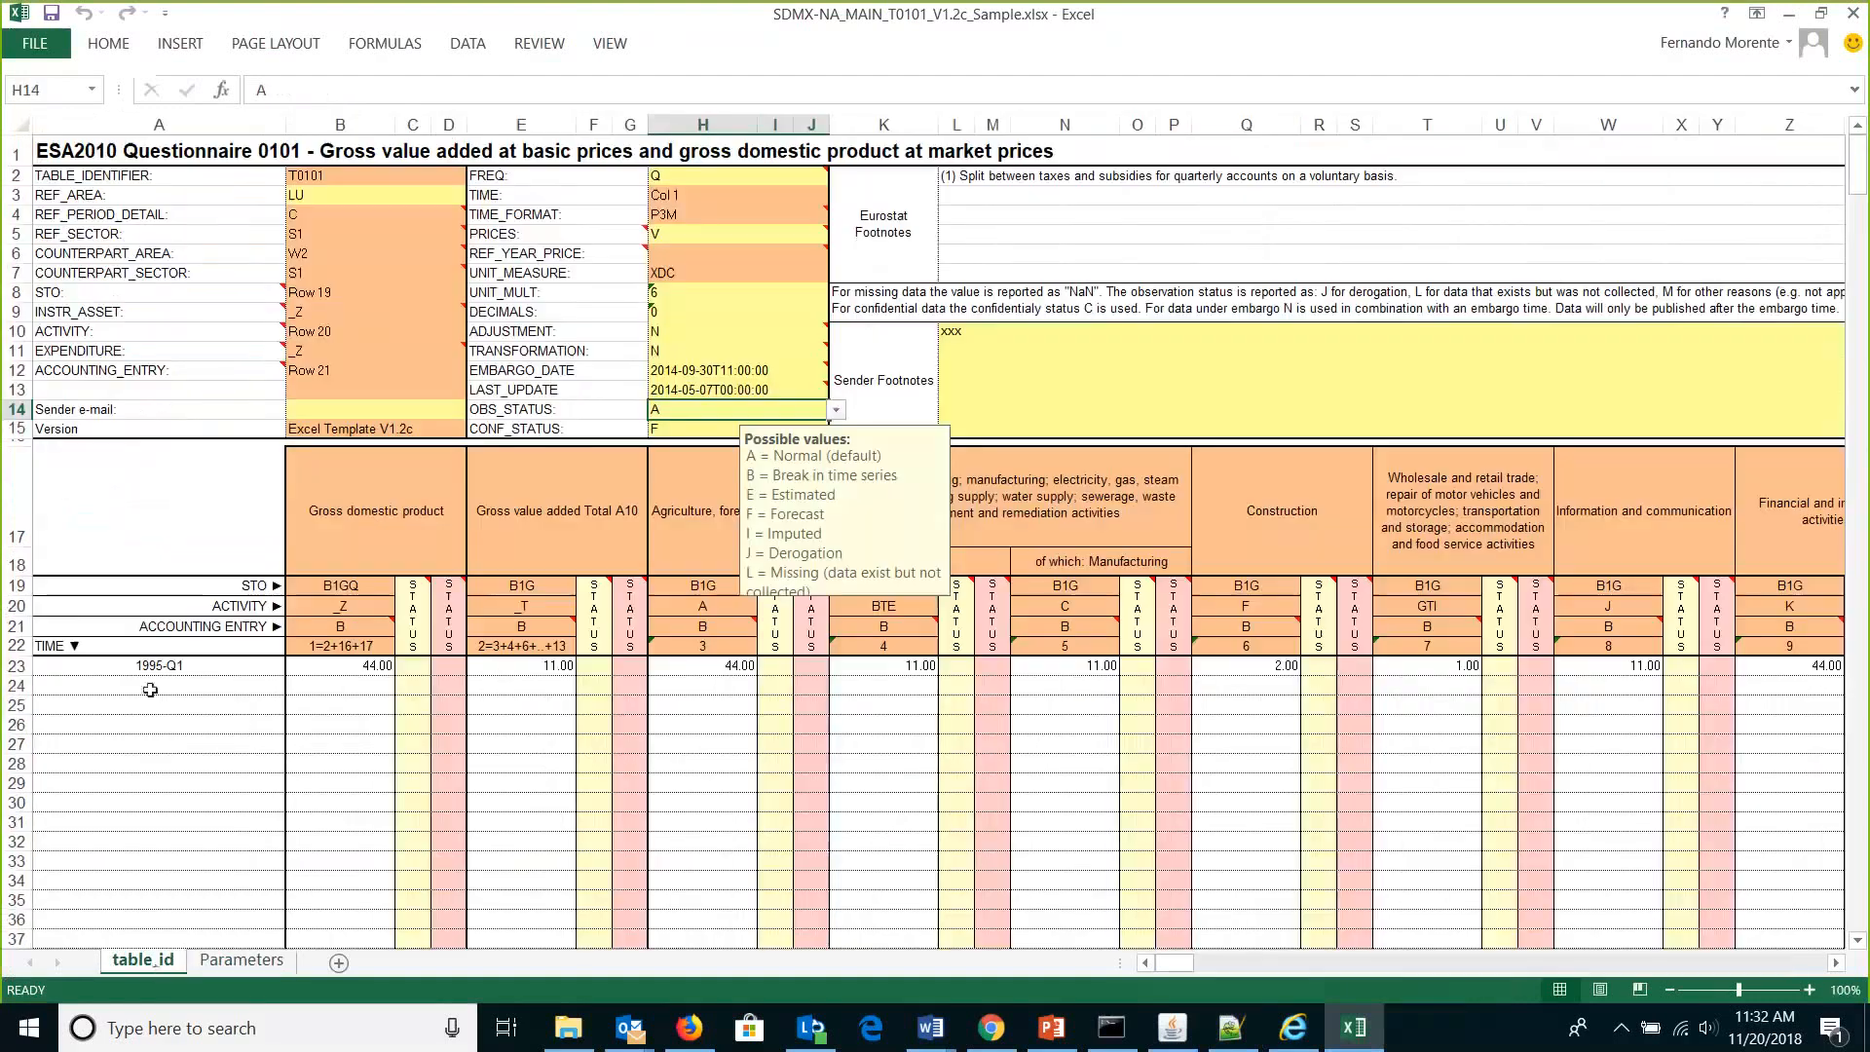
click(14, 298)
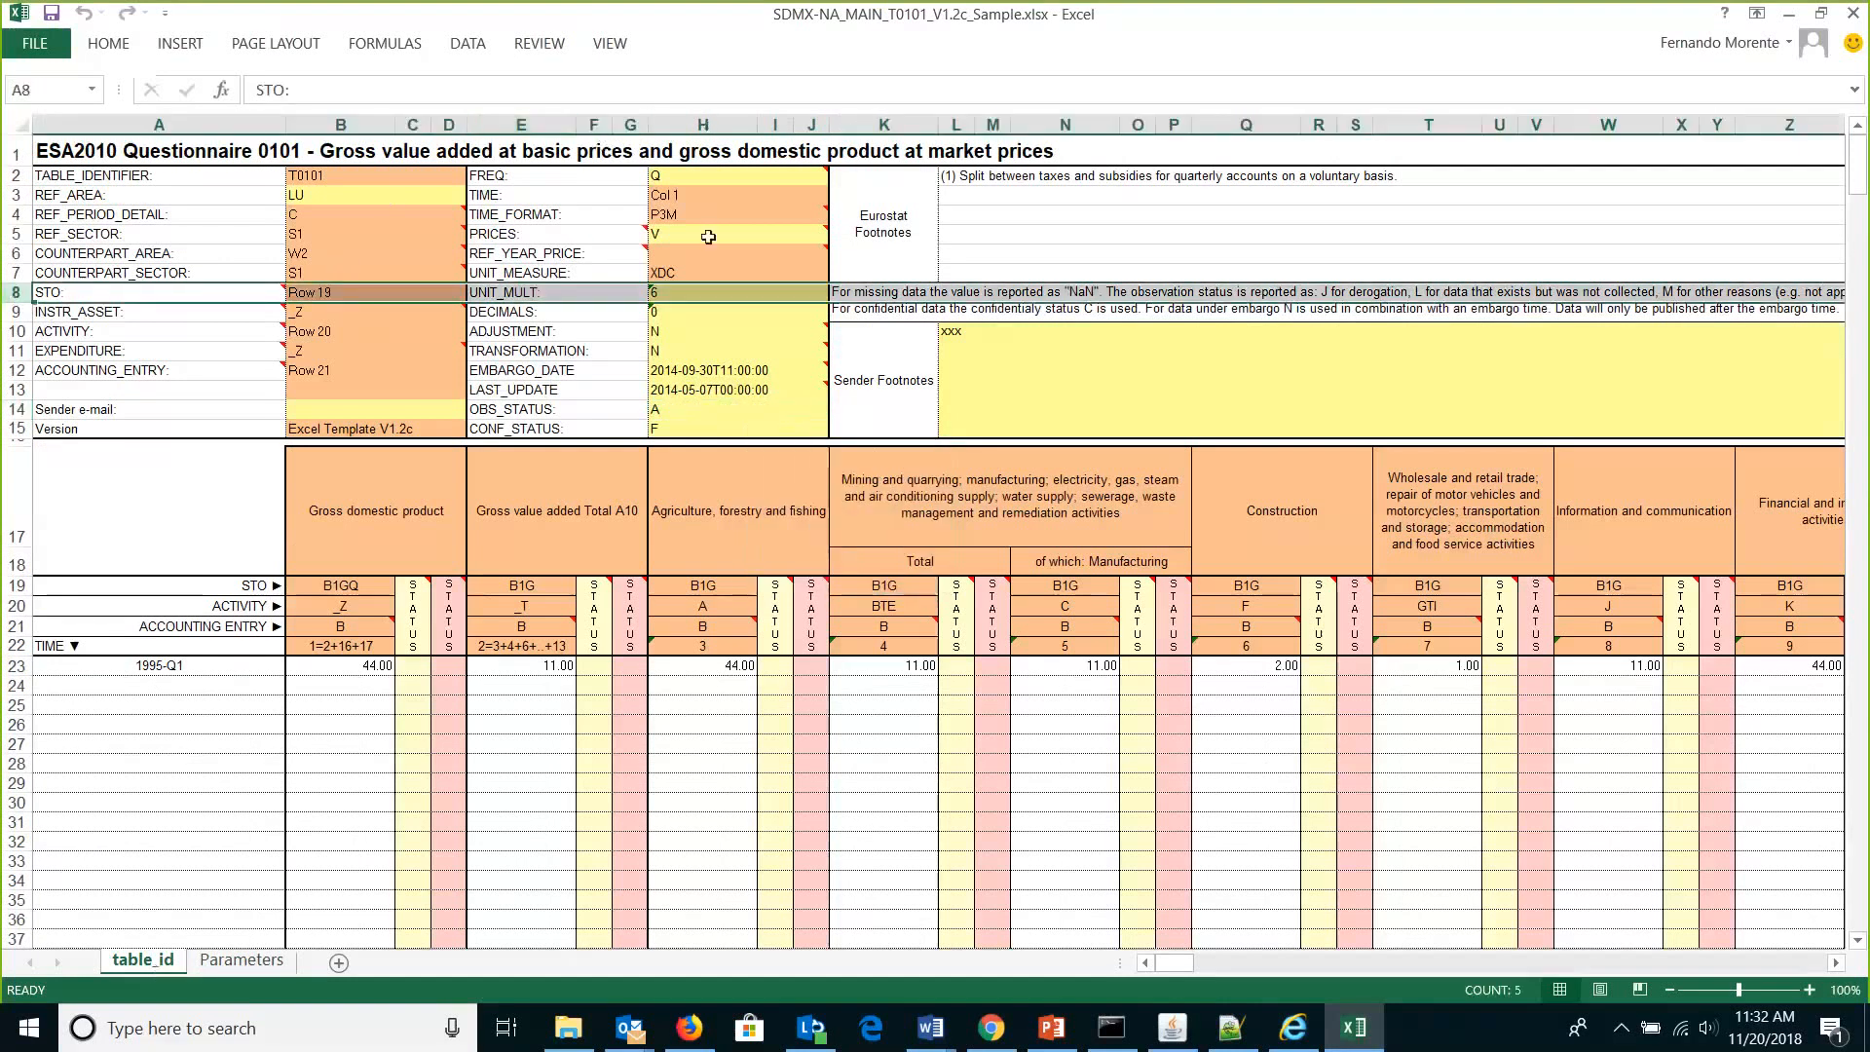
click(703, 294)
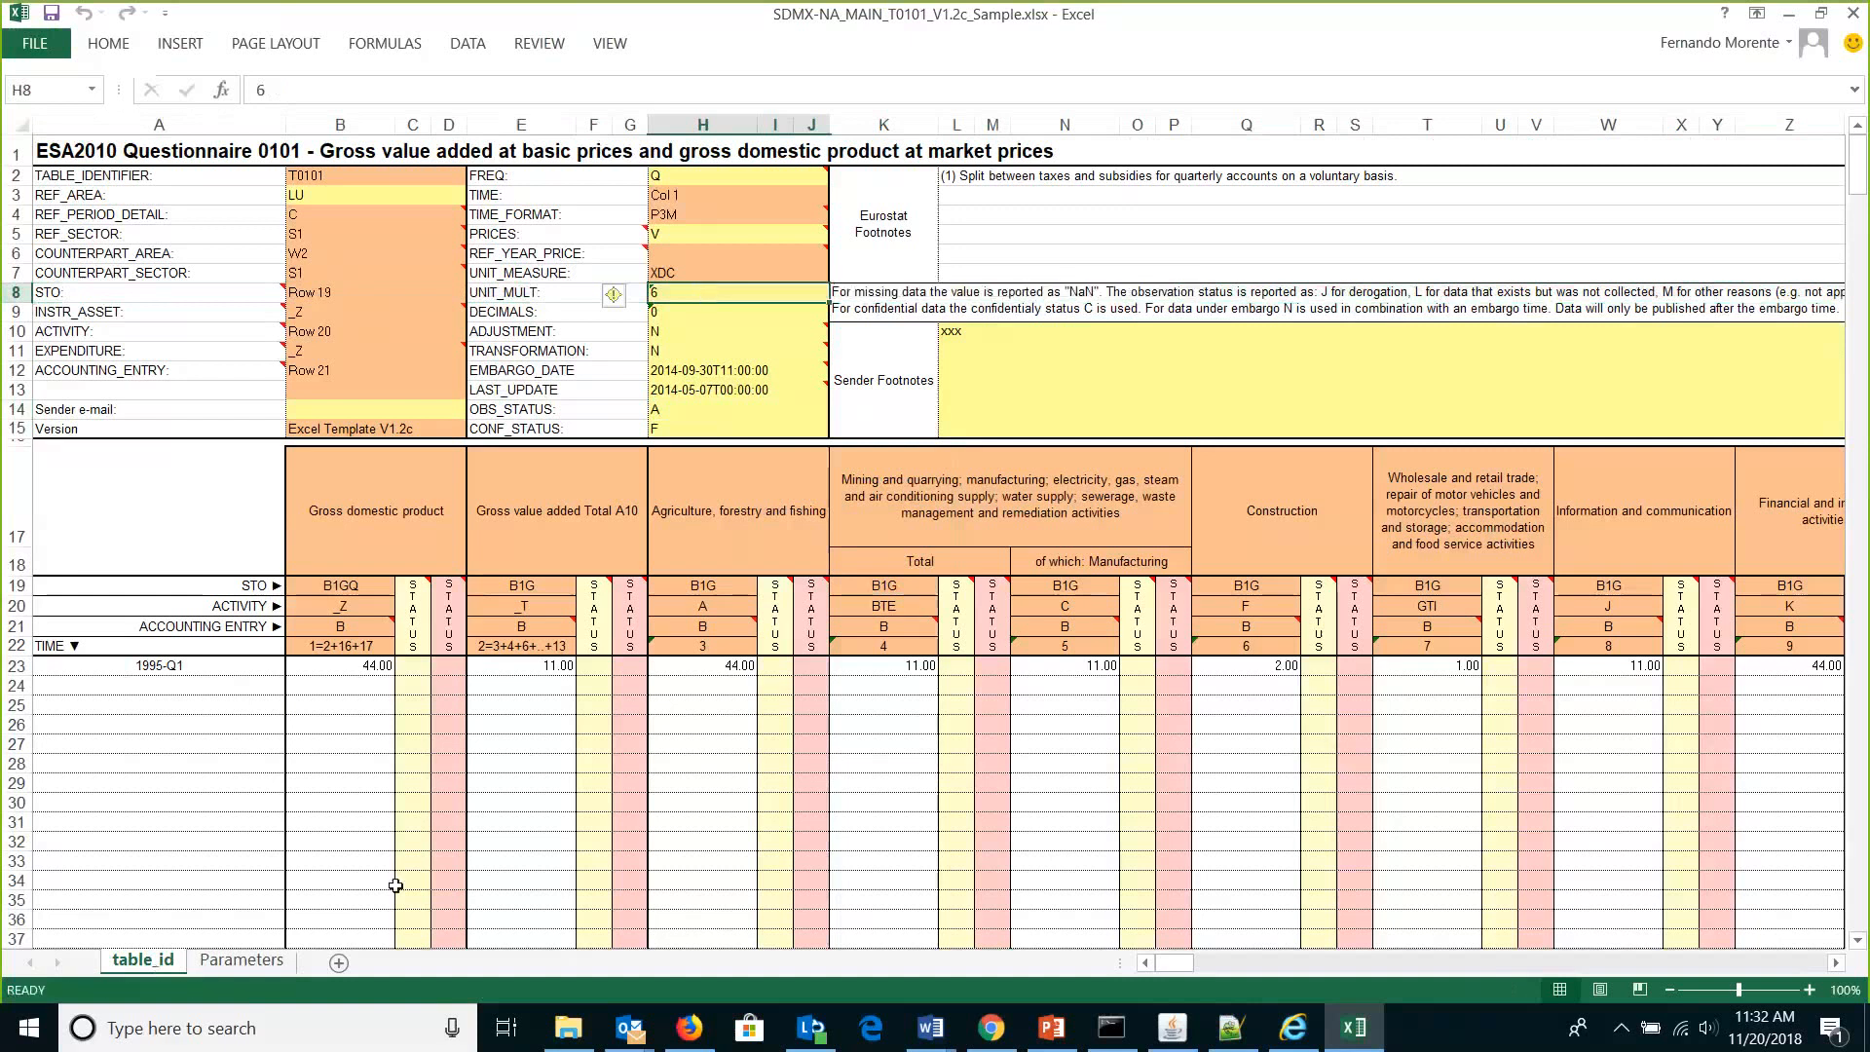
click(243, 962)
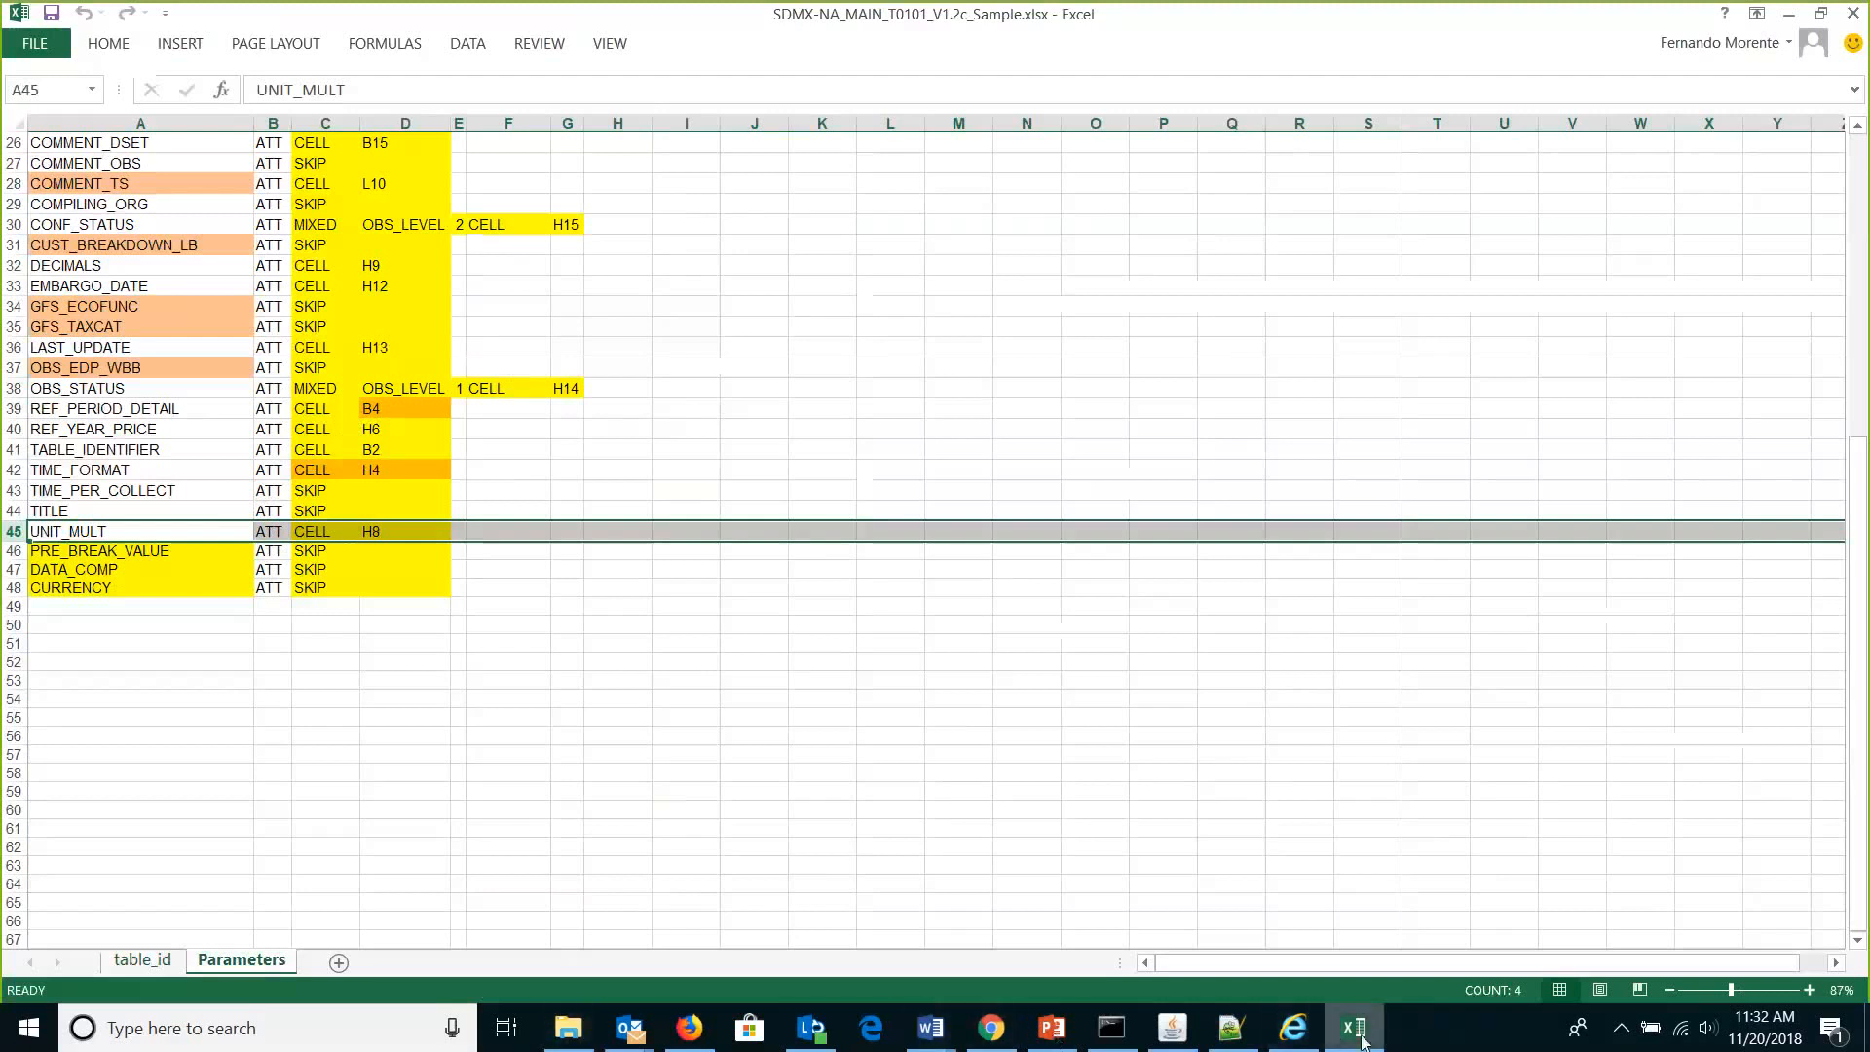
Cycle through Mapping.xml, SDMX Converter and Notepad++, then scroll Excel's Parameters sheet to row 1.
click(1295, 1031)
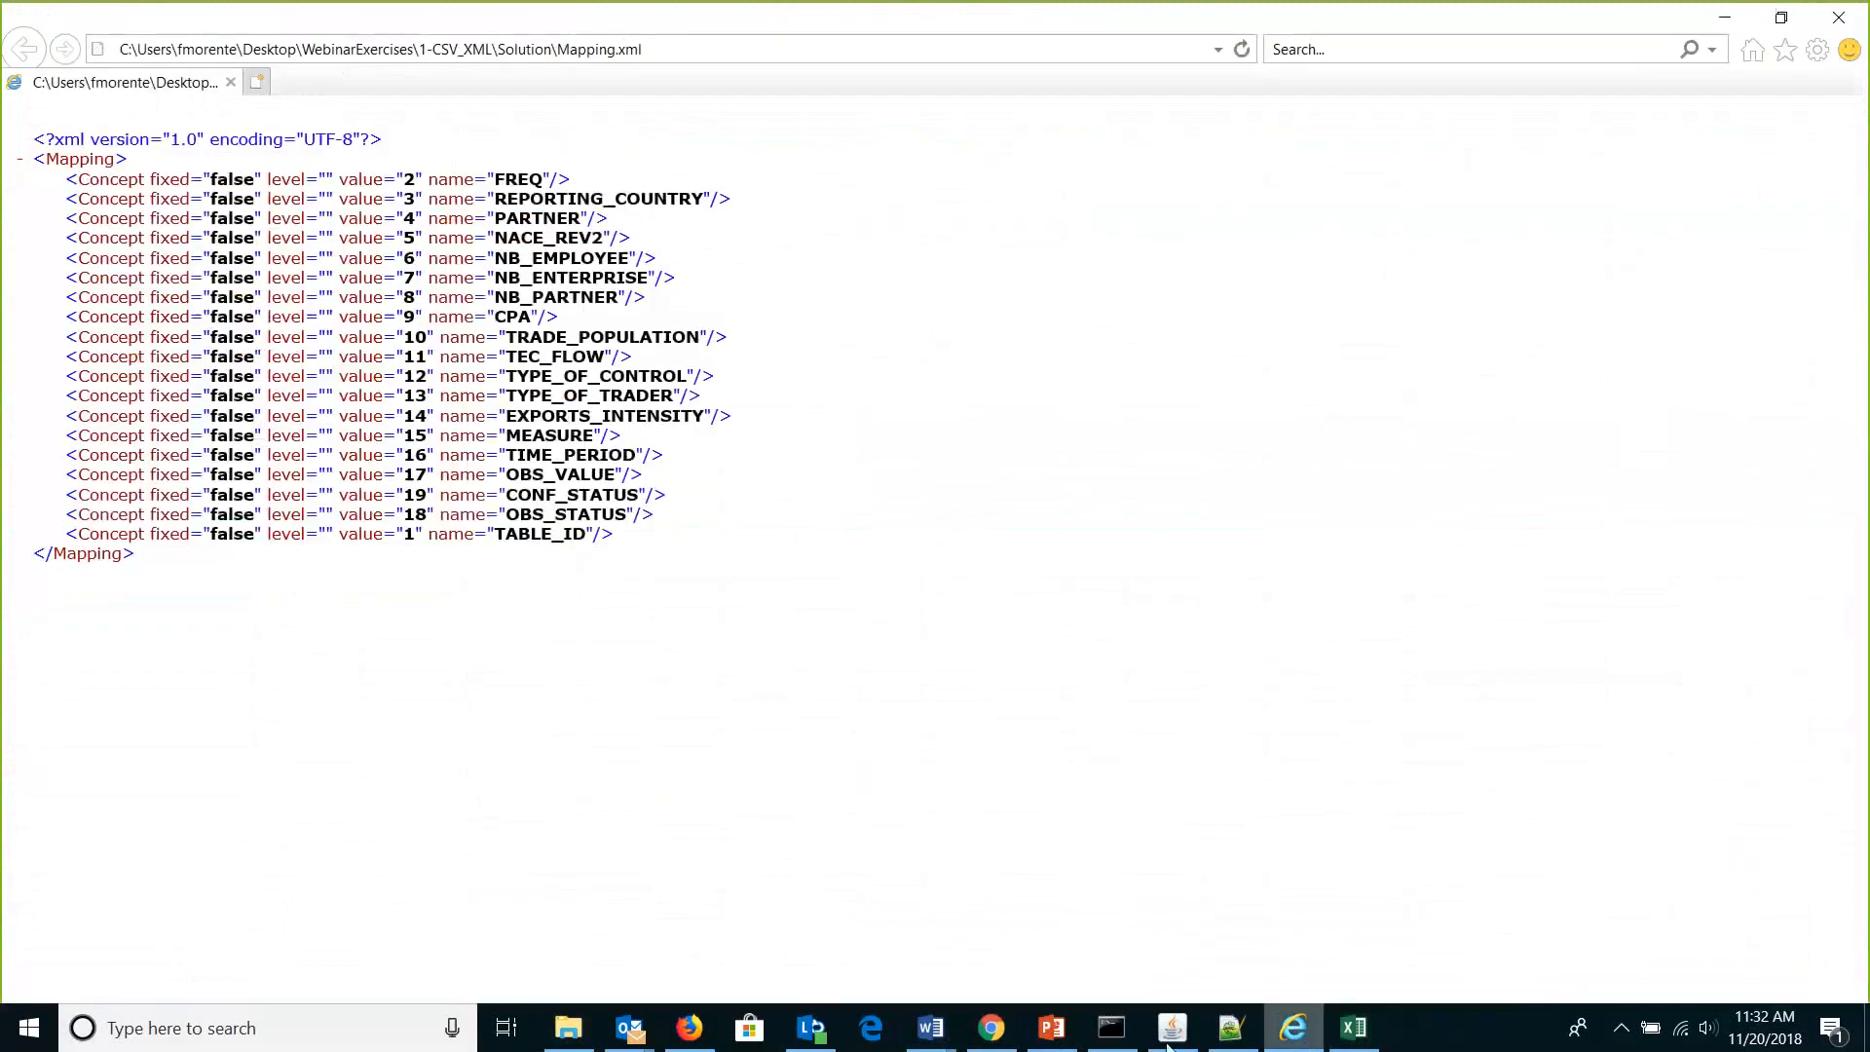
click(1171, 1033)
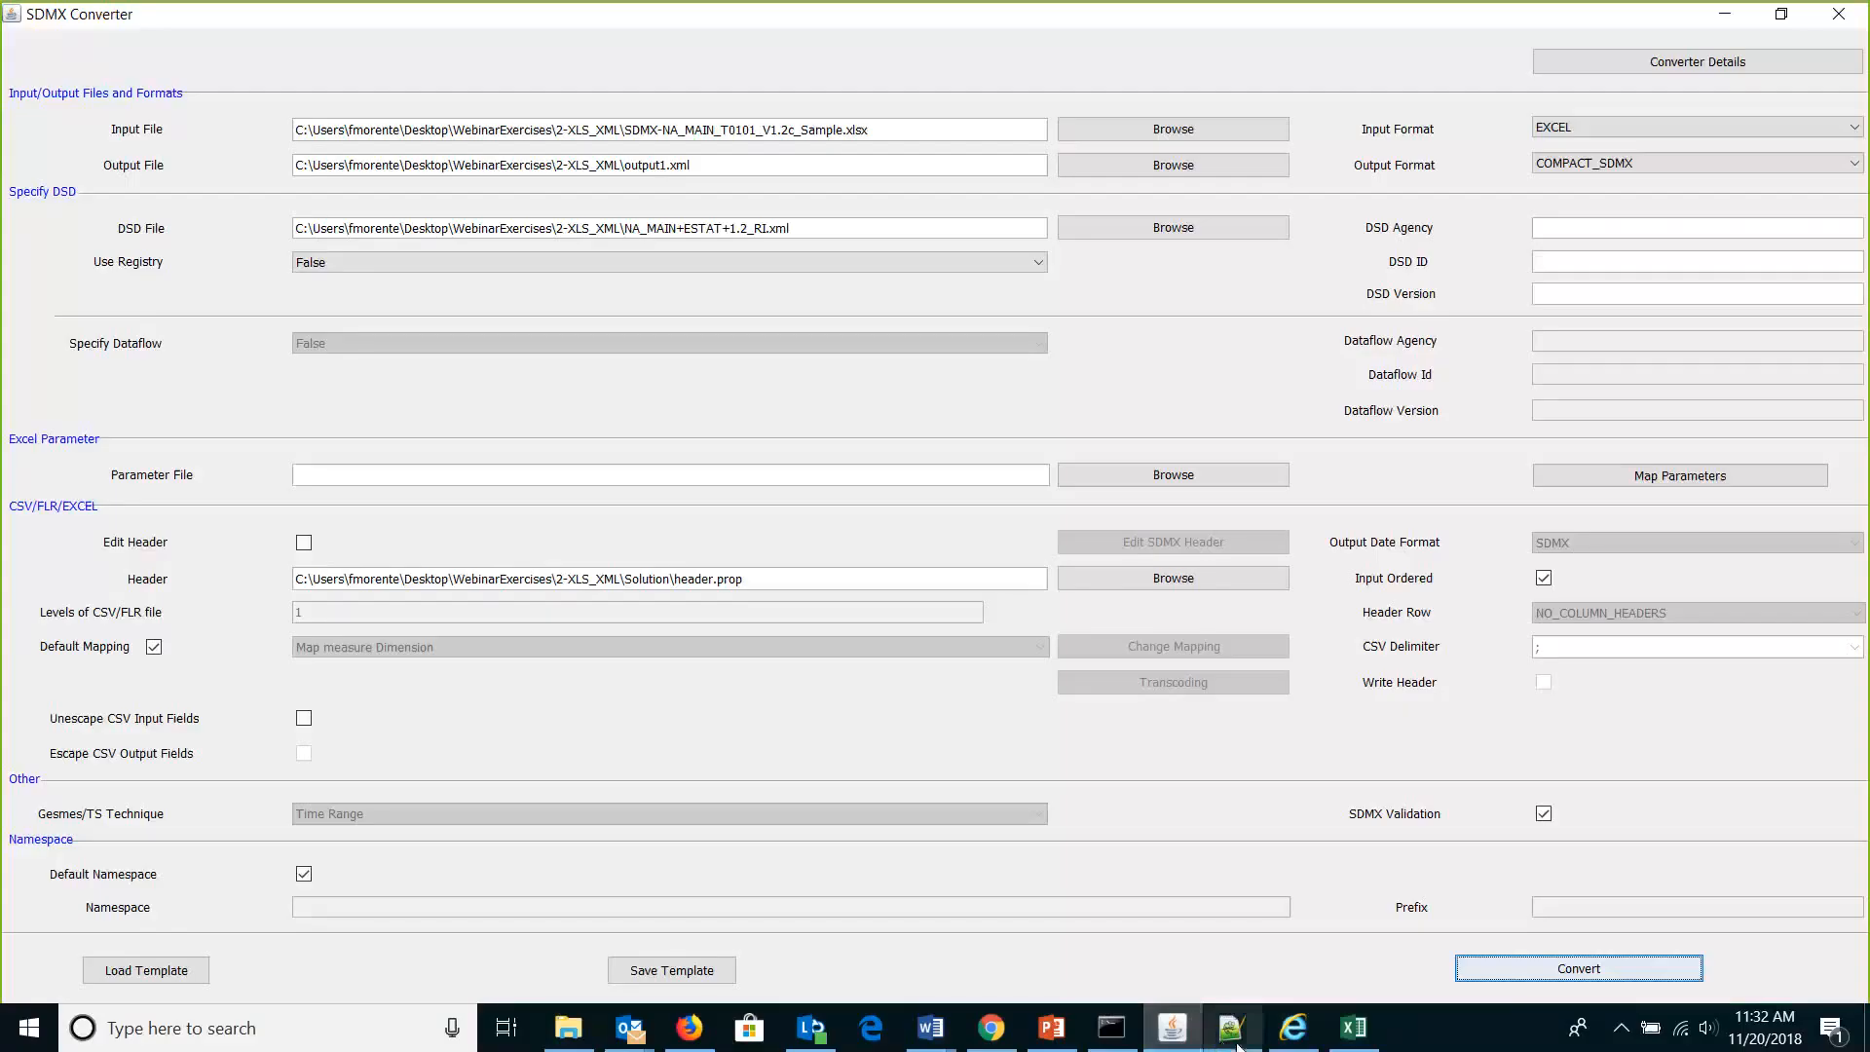
click(1233, 1034)
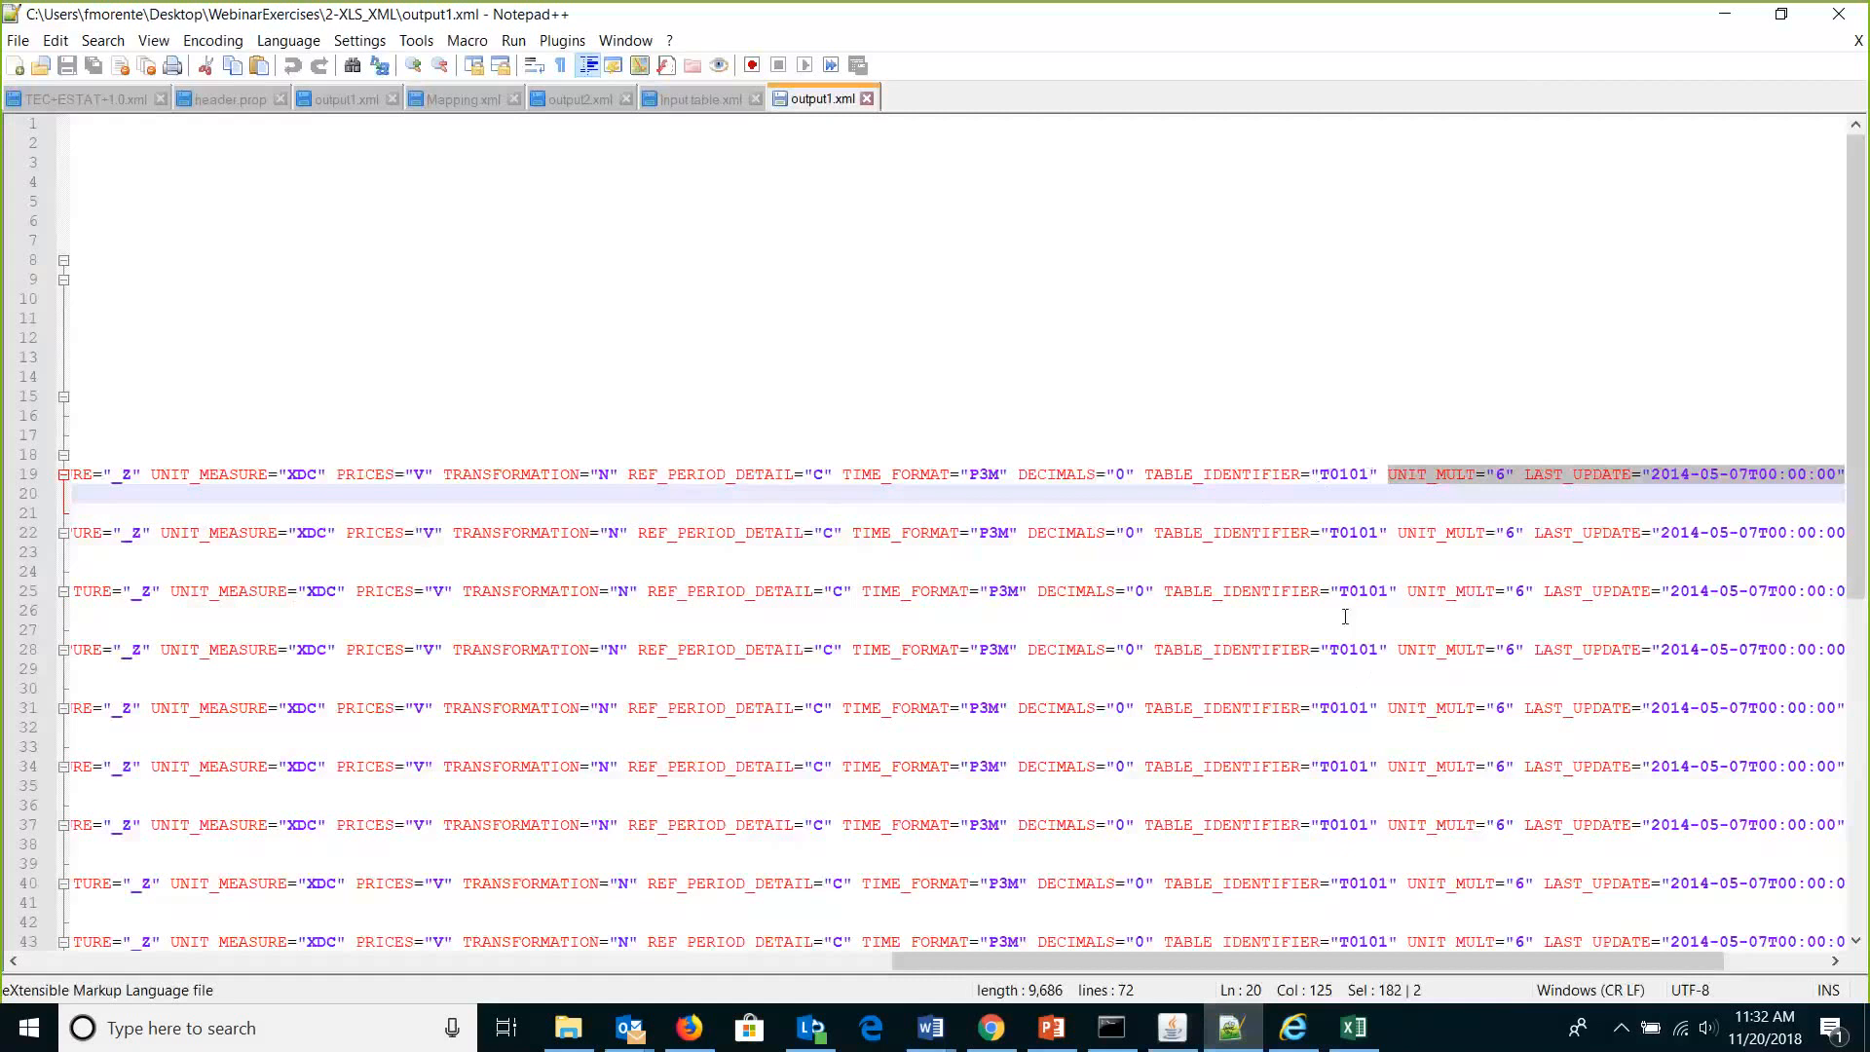
click(1352, 1031)
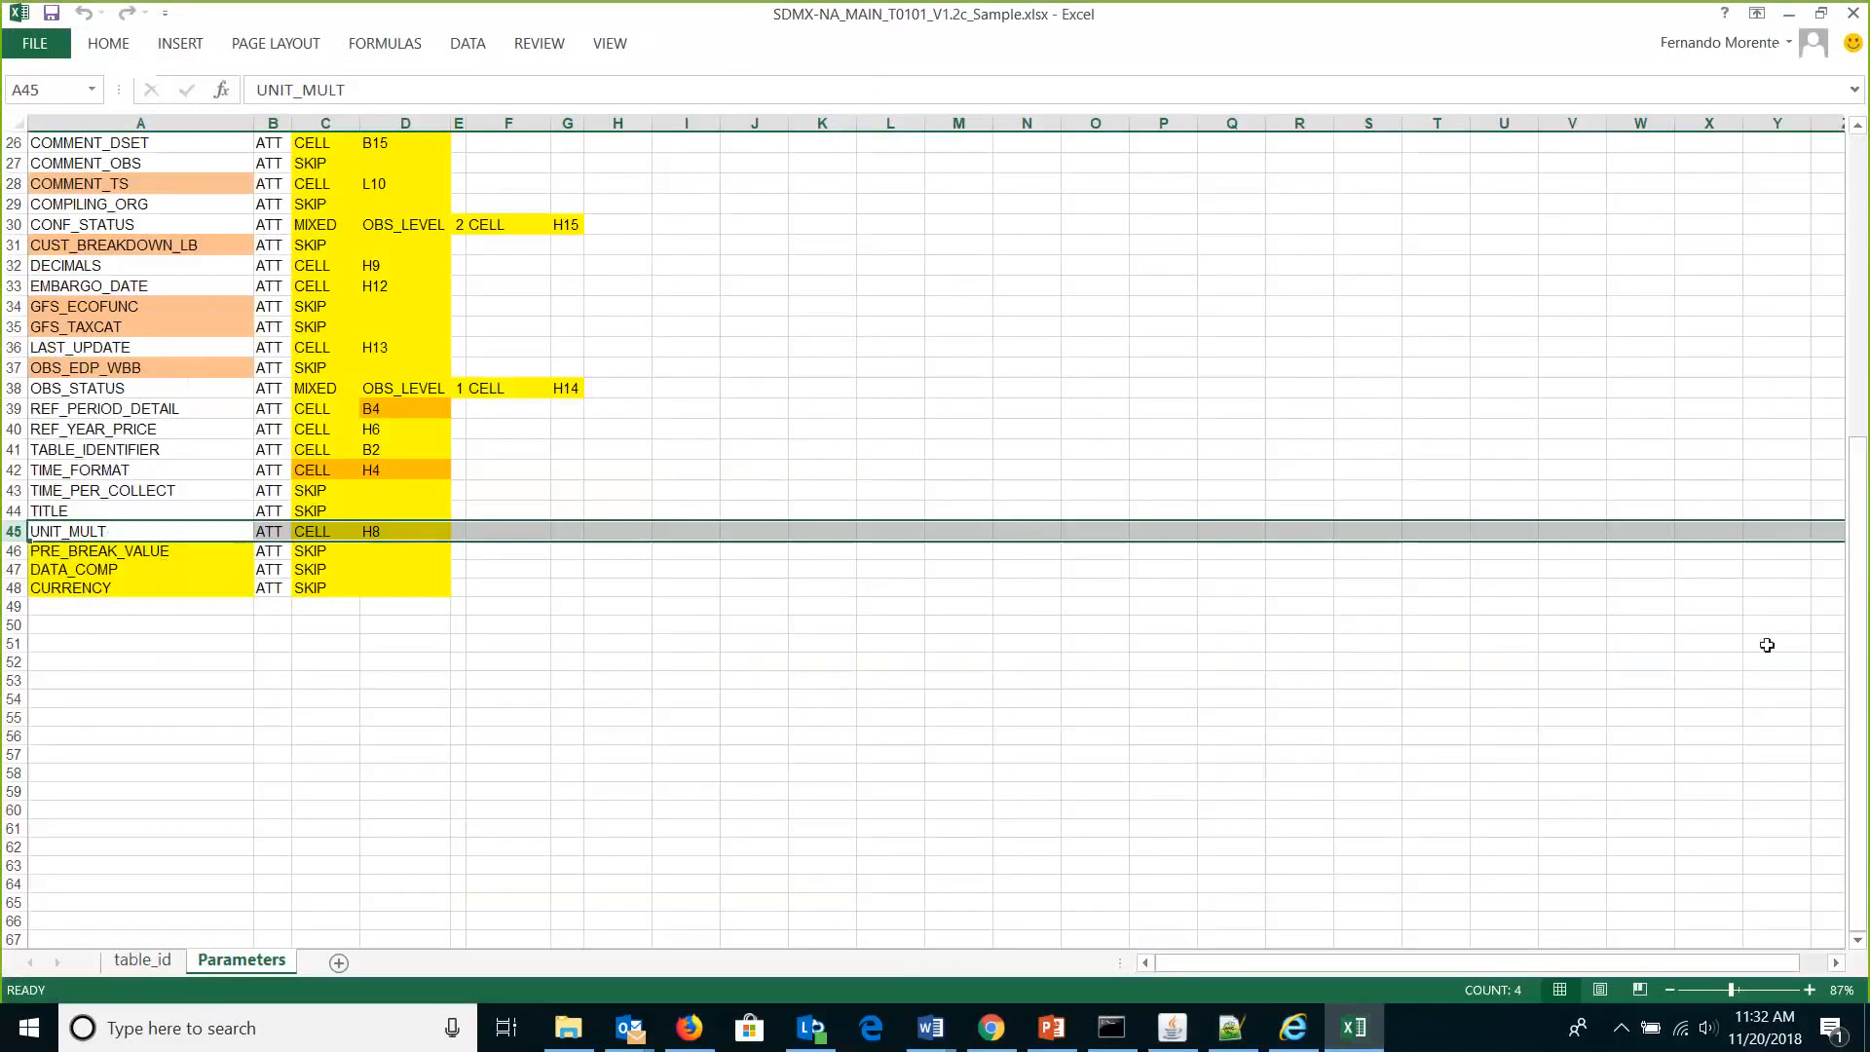
drag(1858, 604, 1868, 277)
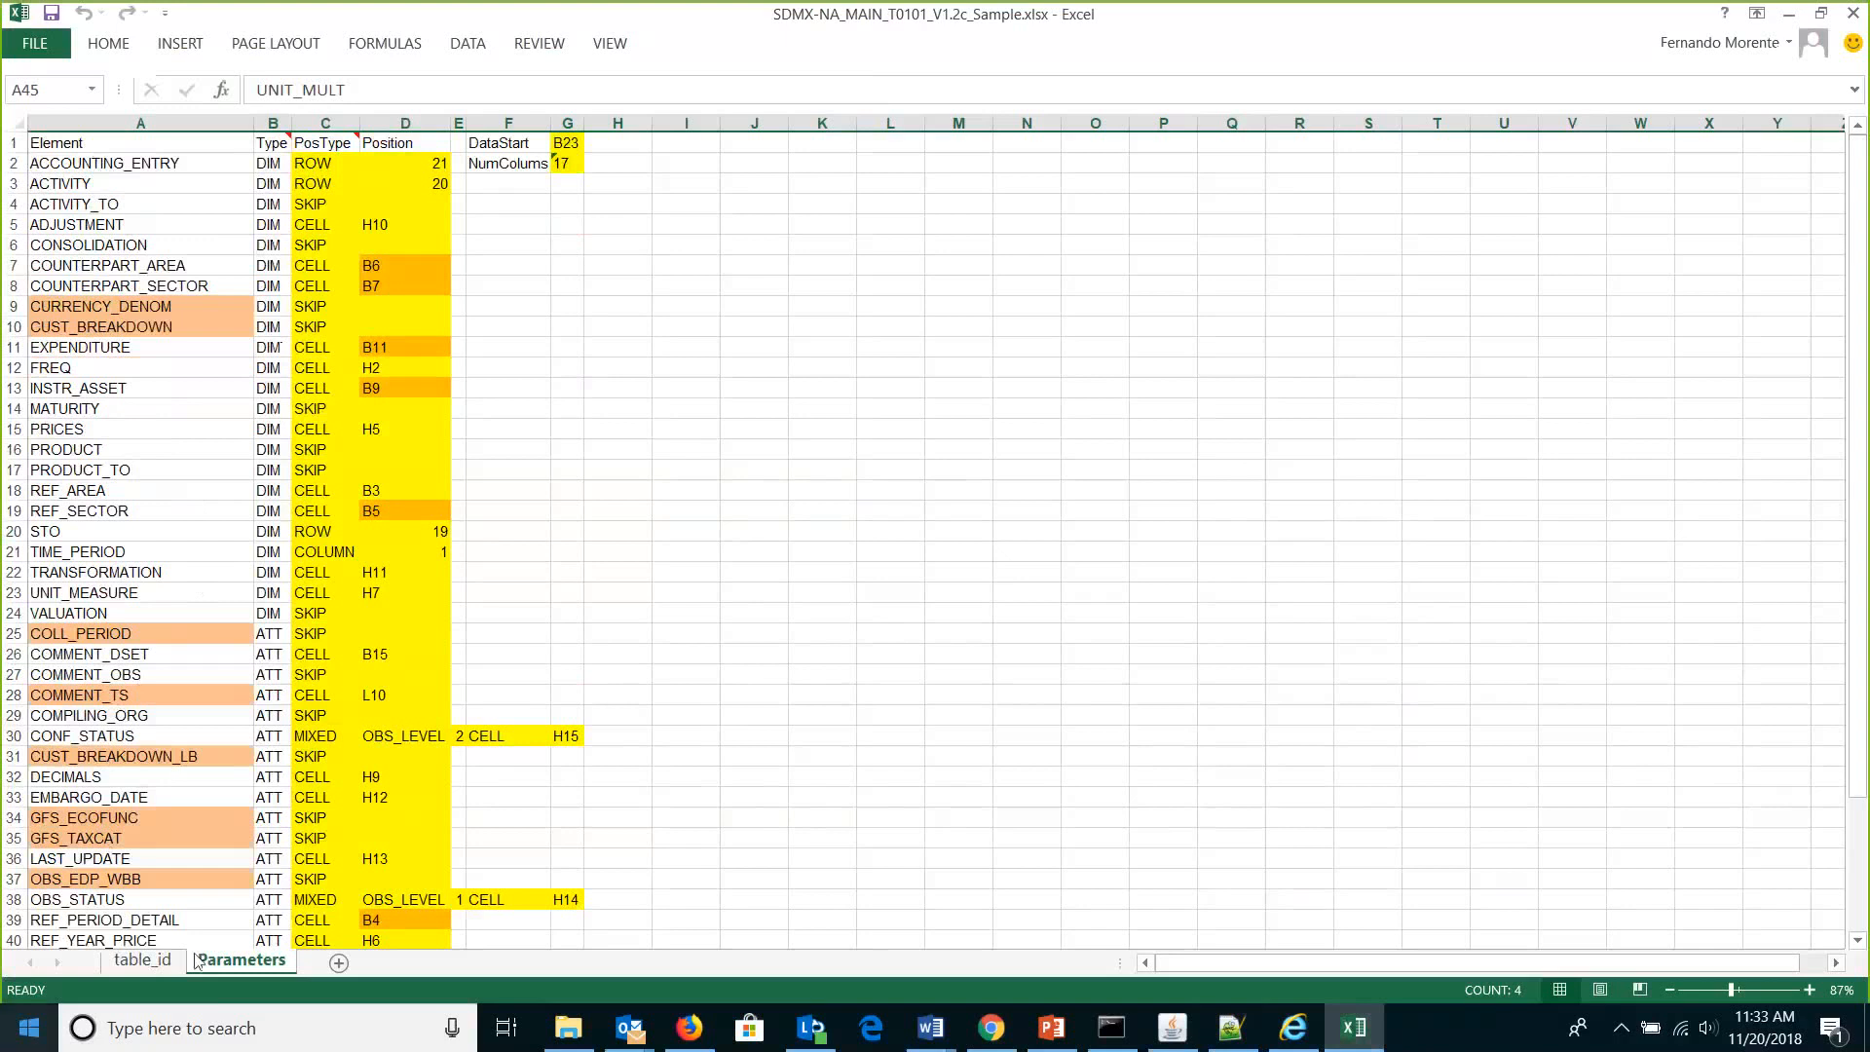
Check the table identifier T0101 in cell B2 of the table_id sheet.
click(142, 961)
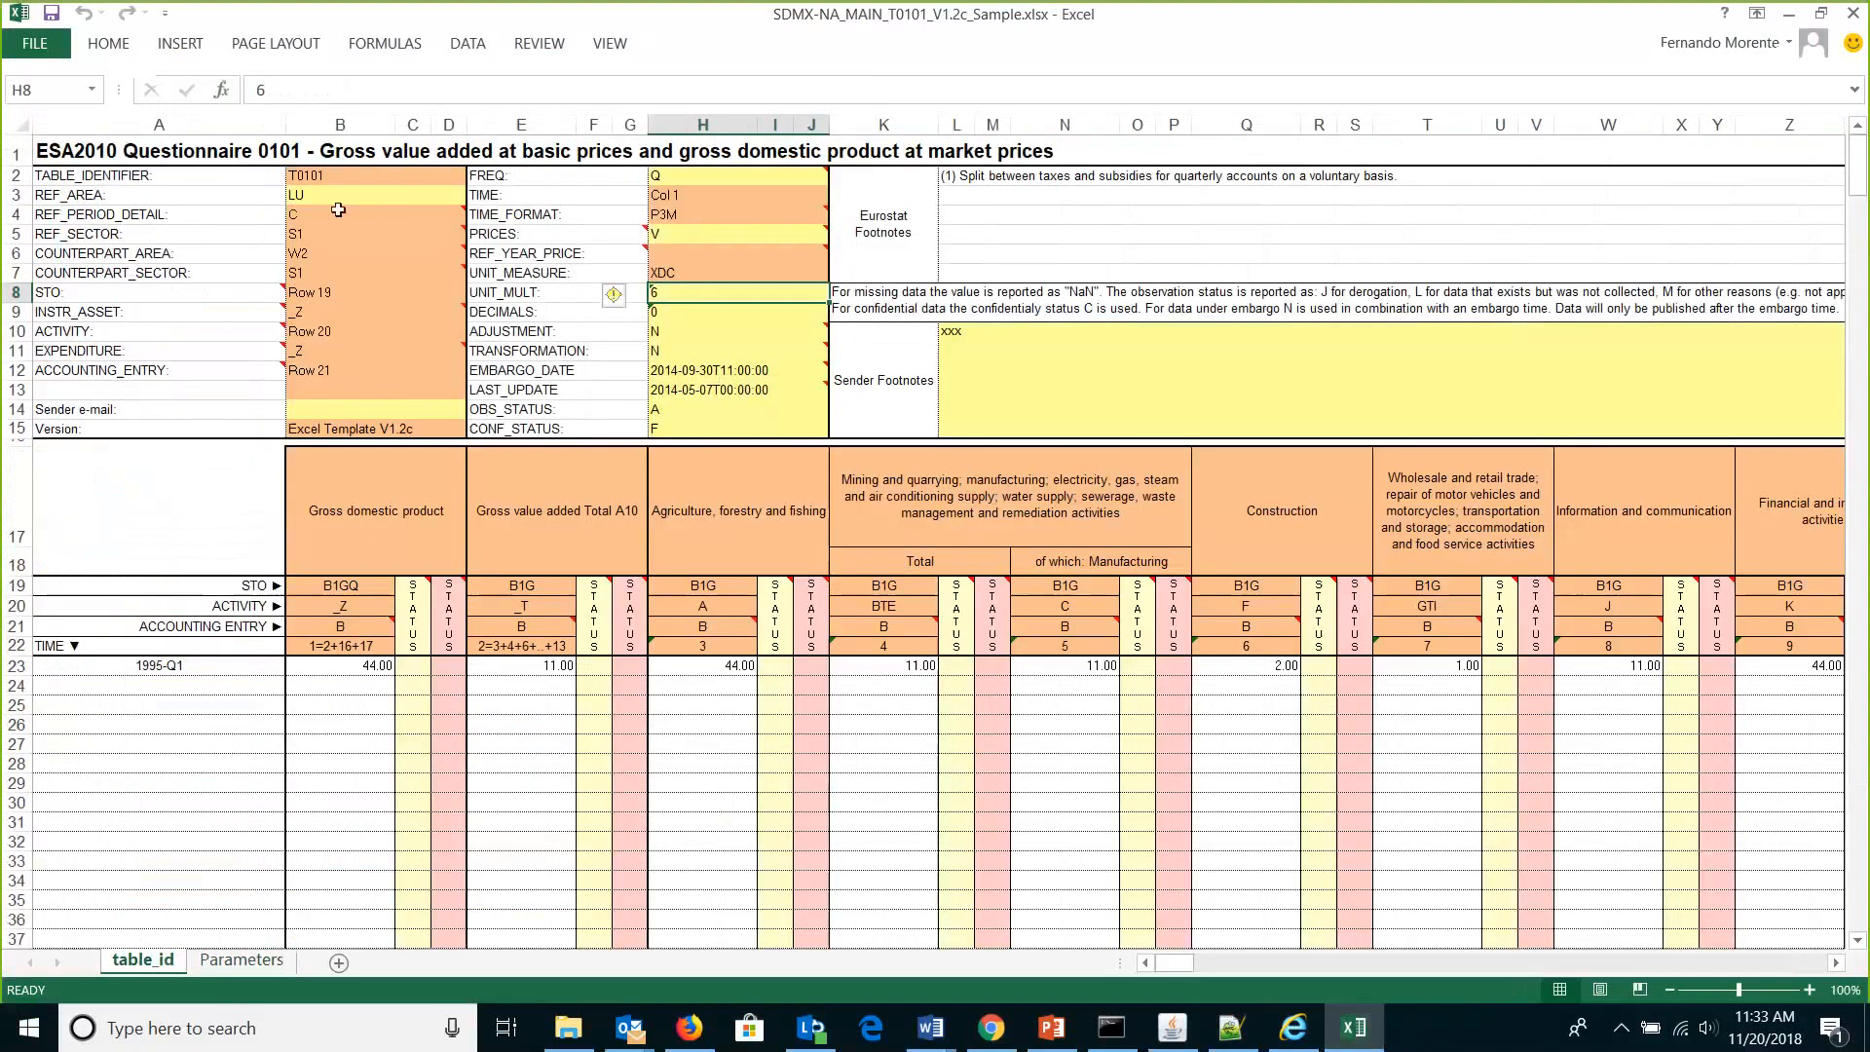
click(332, 178)
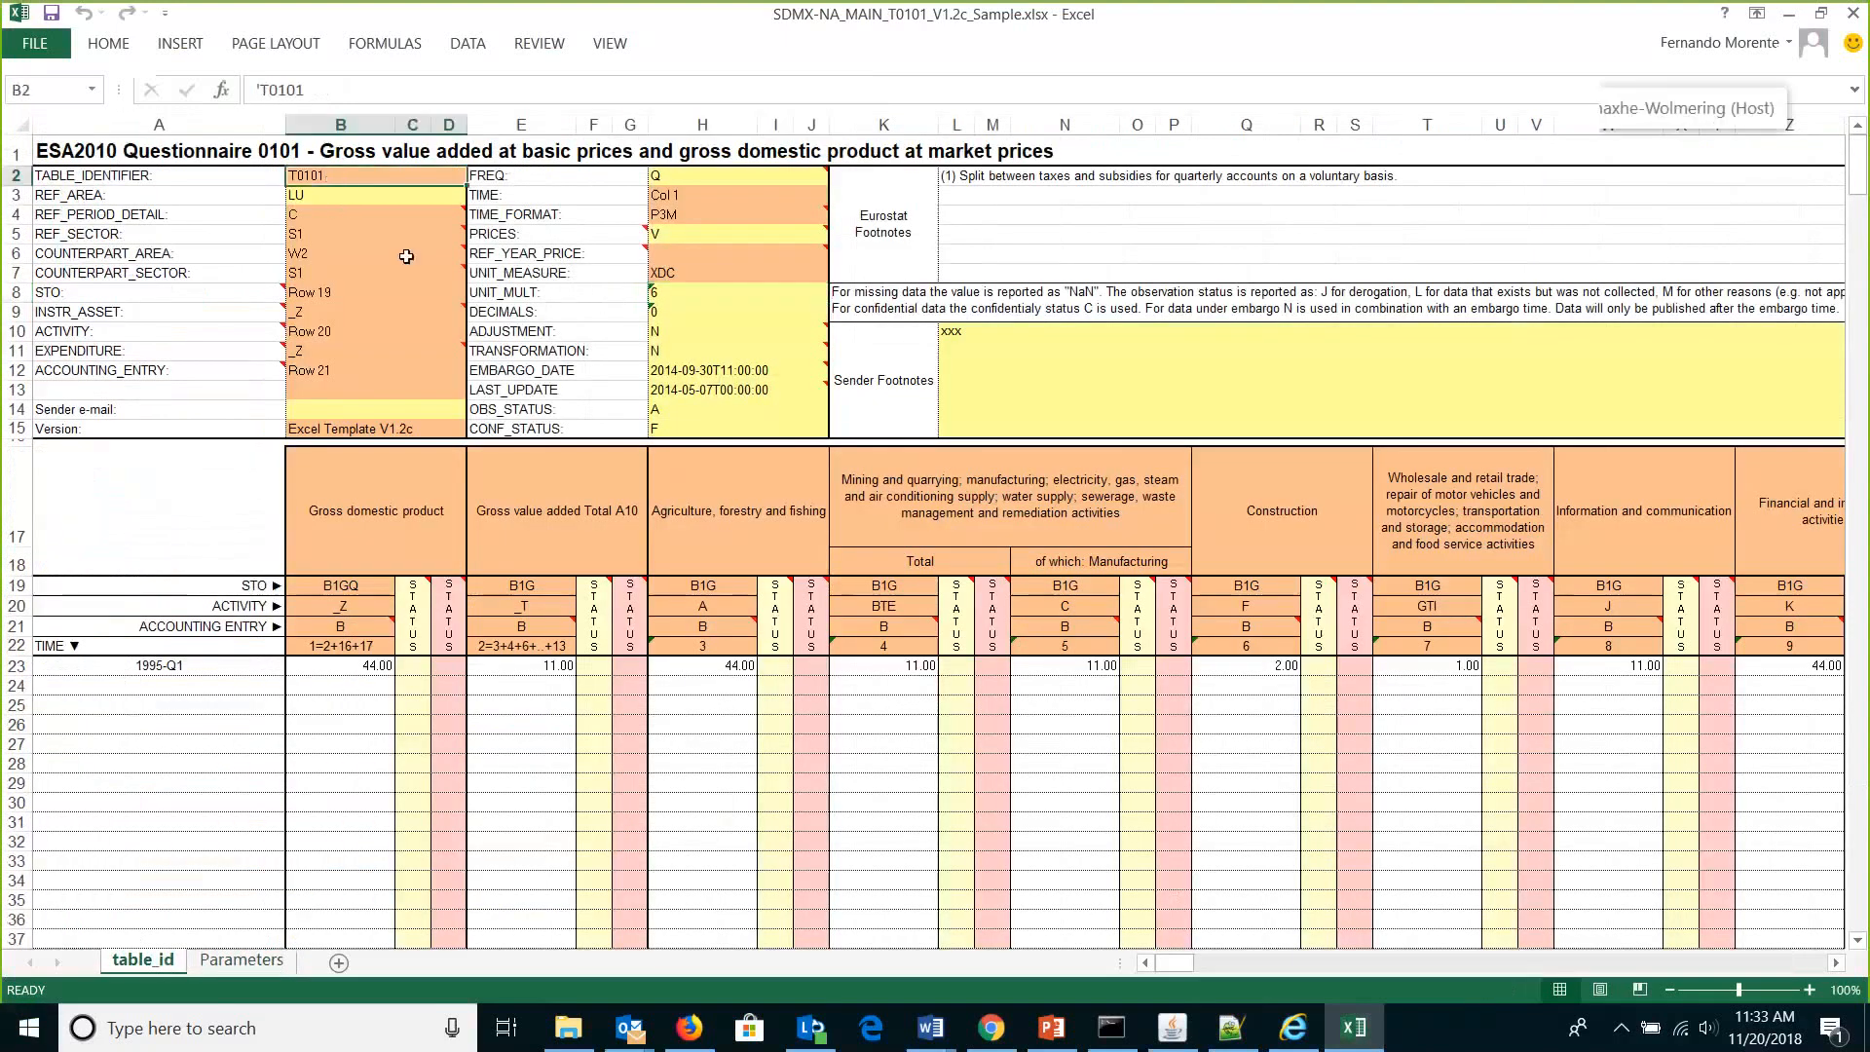
mouse_move(406, 256)
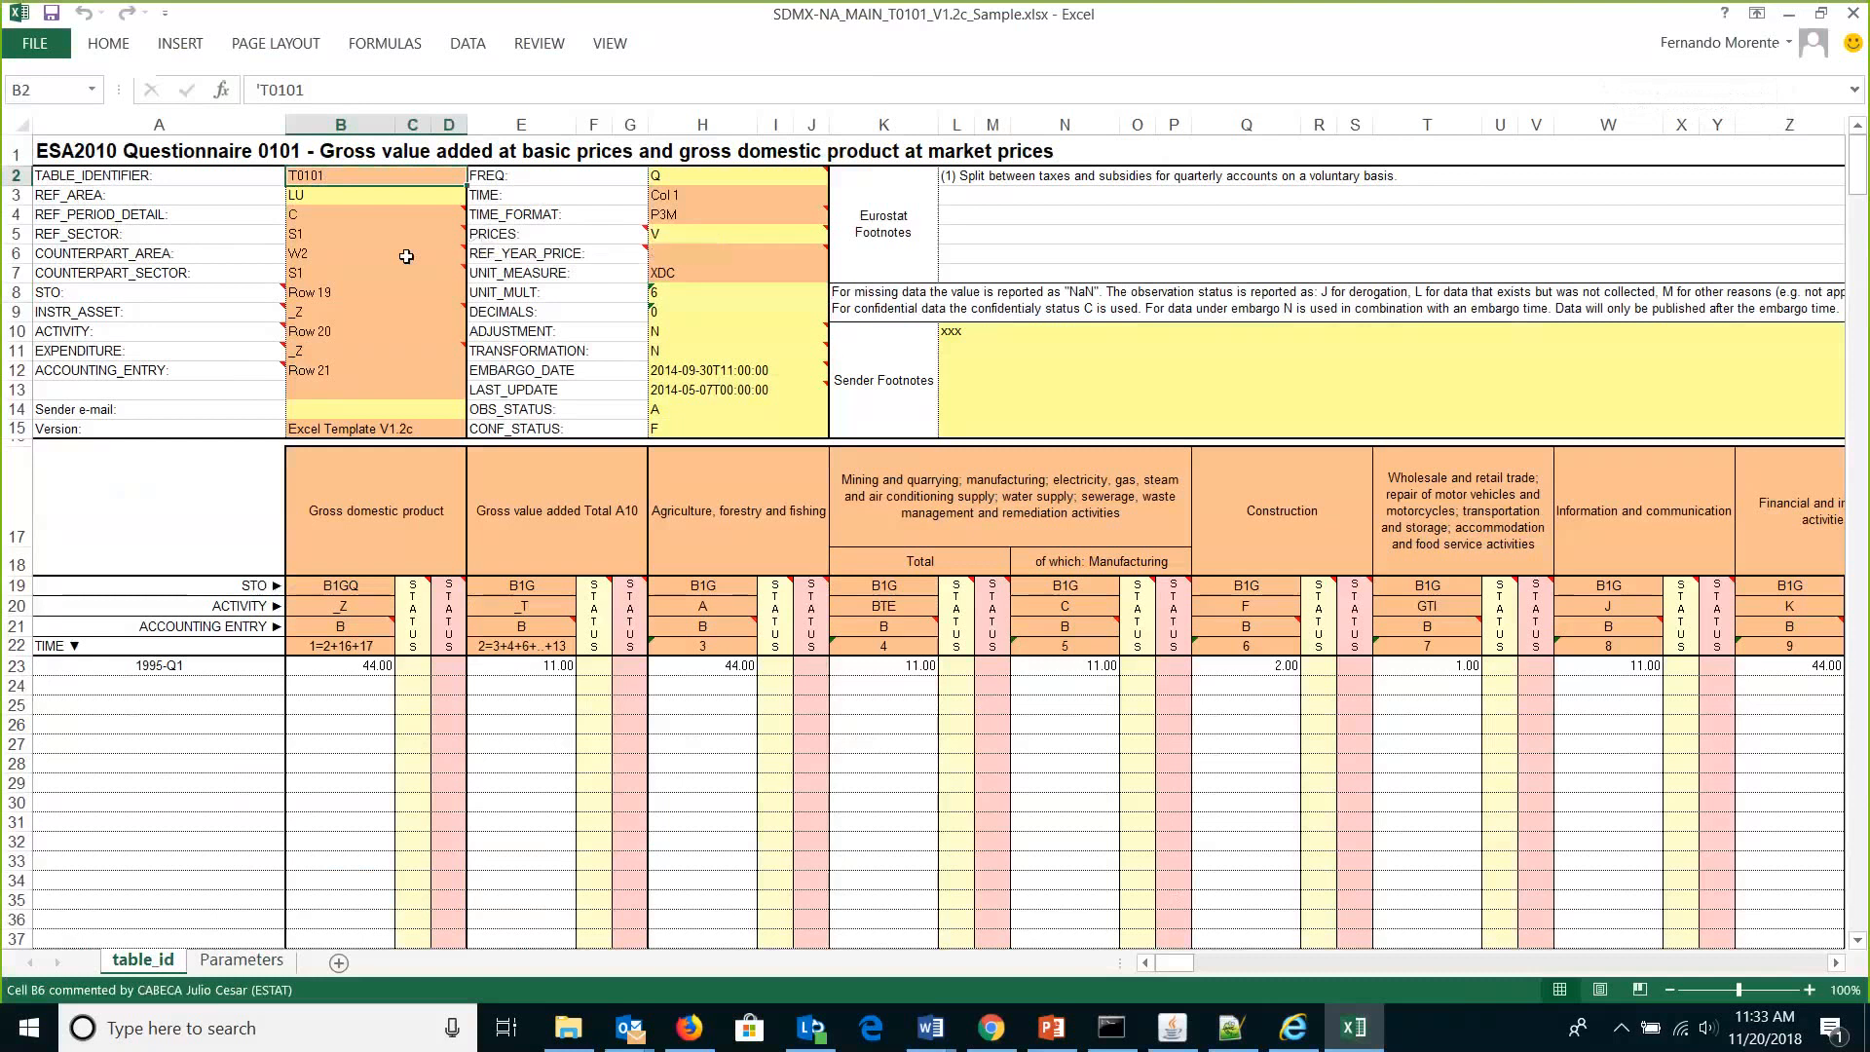
Minimize Notepad++, Excel and SDMX Converter to reveal the 2-XLS_XML folder.
click(1232, 1043)
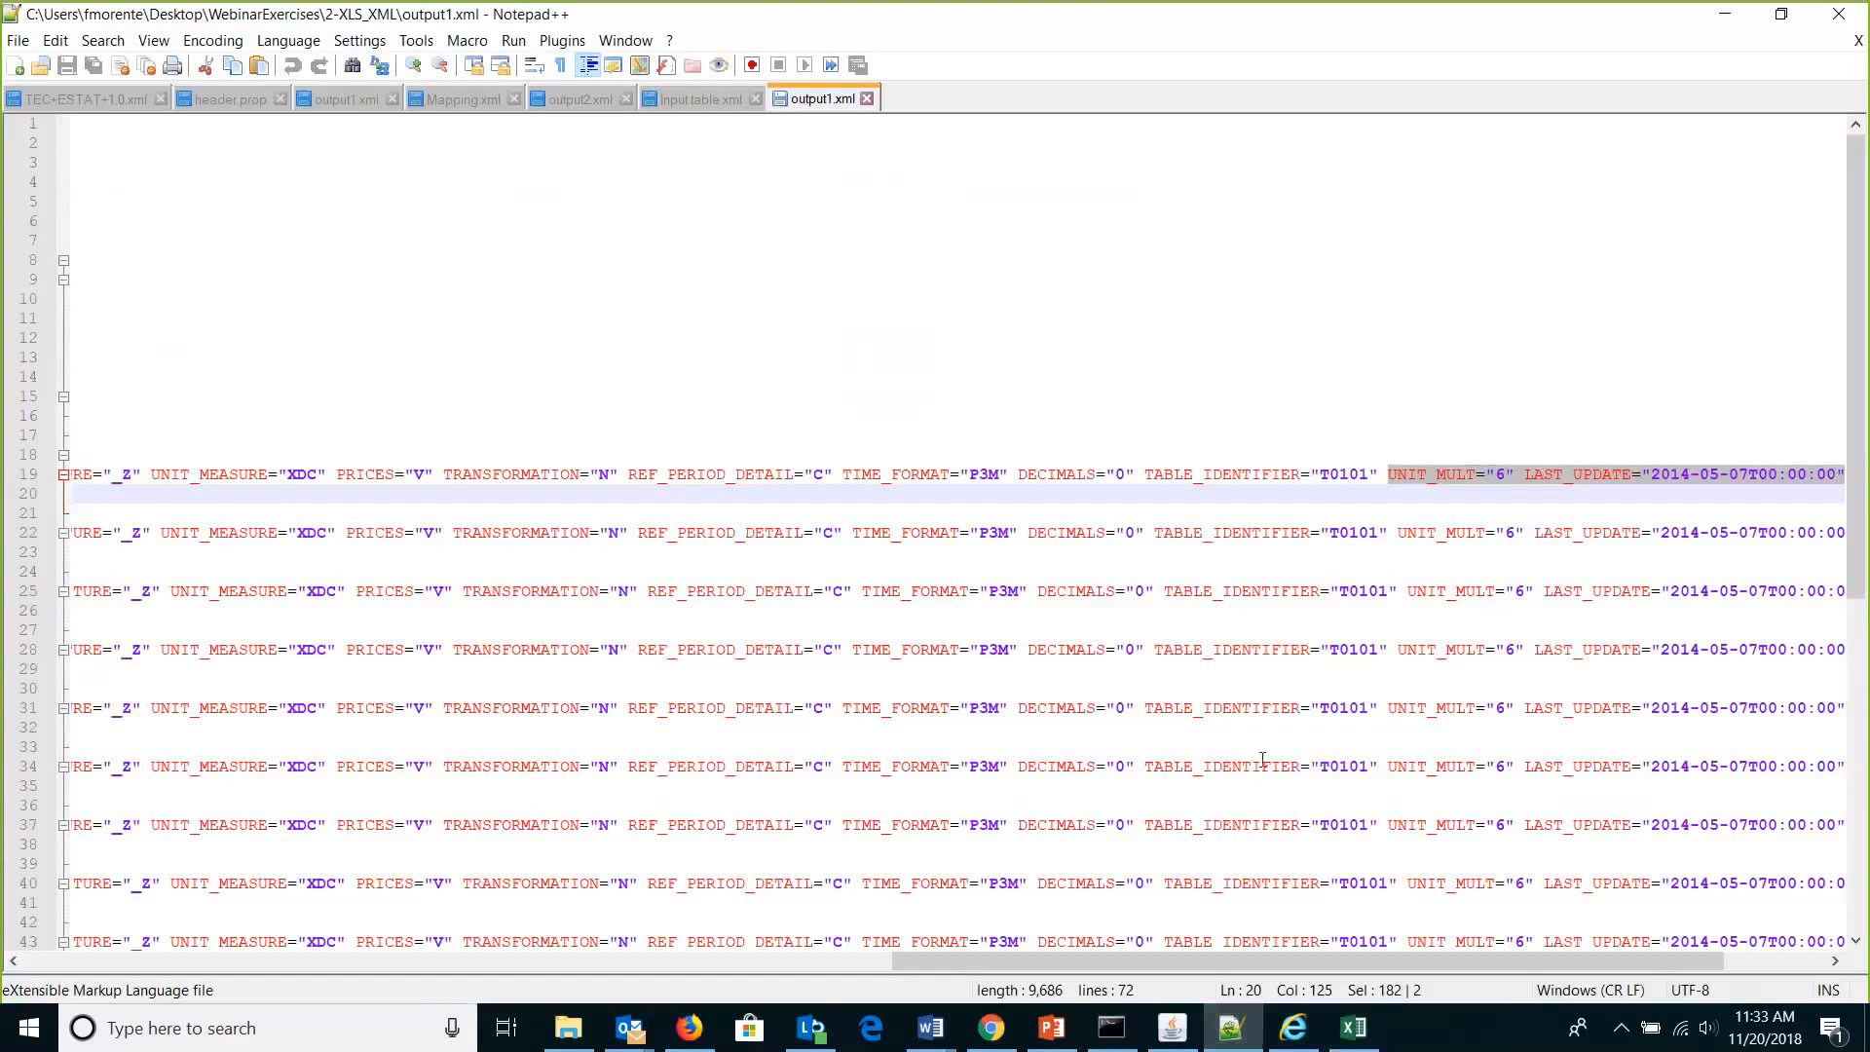
click(1733, 13)
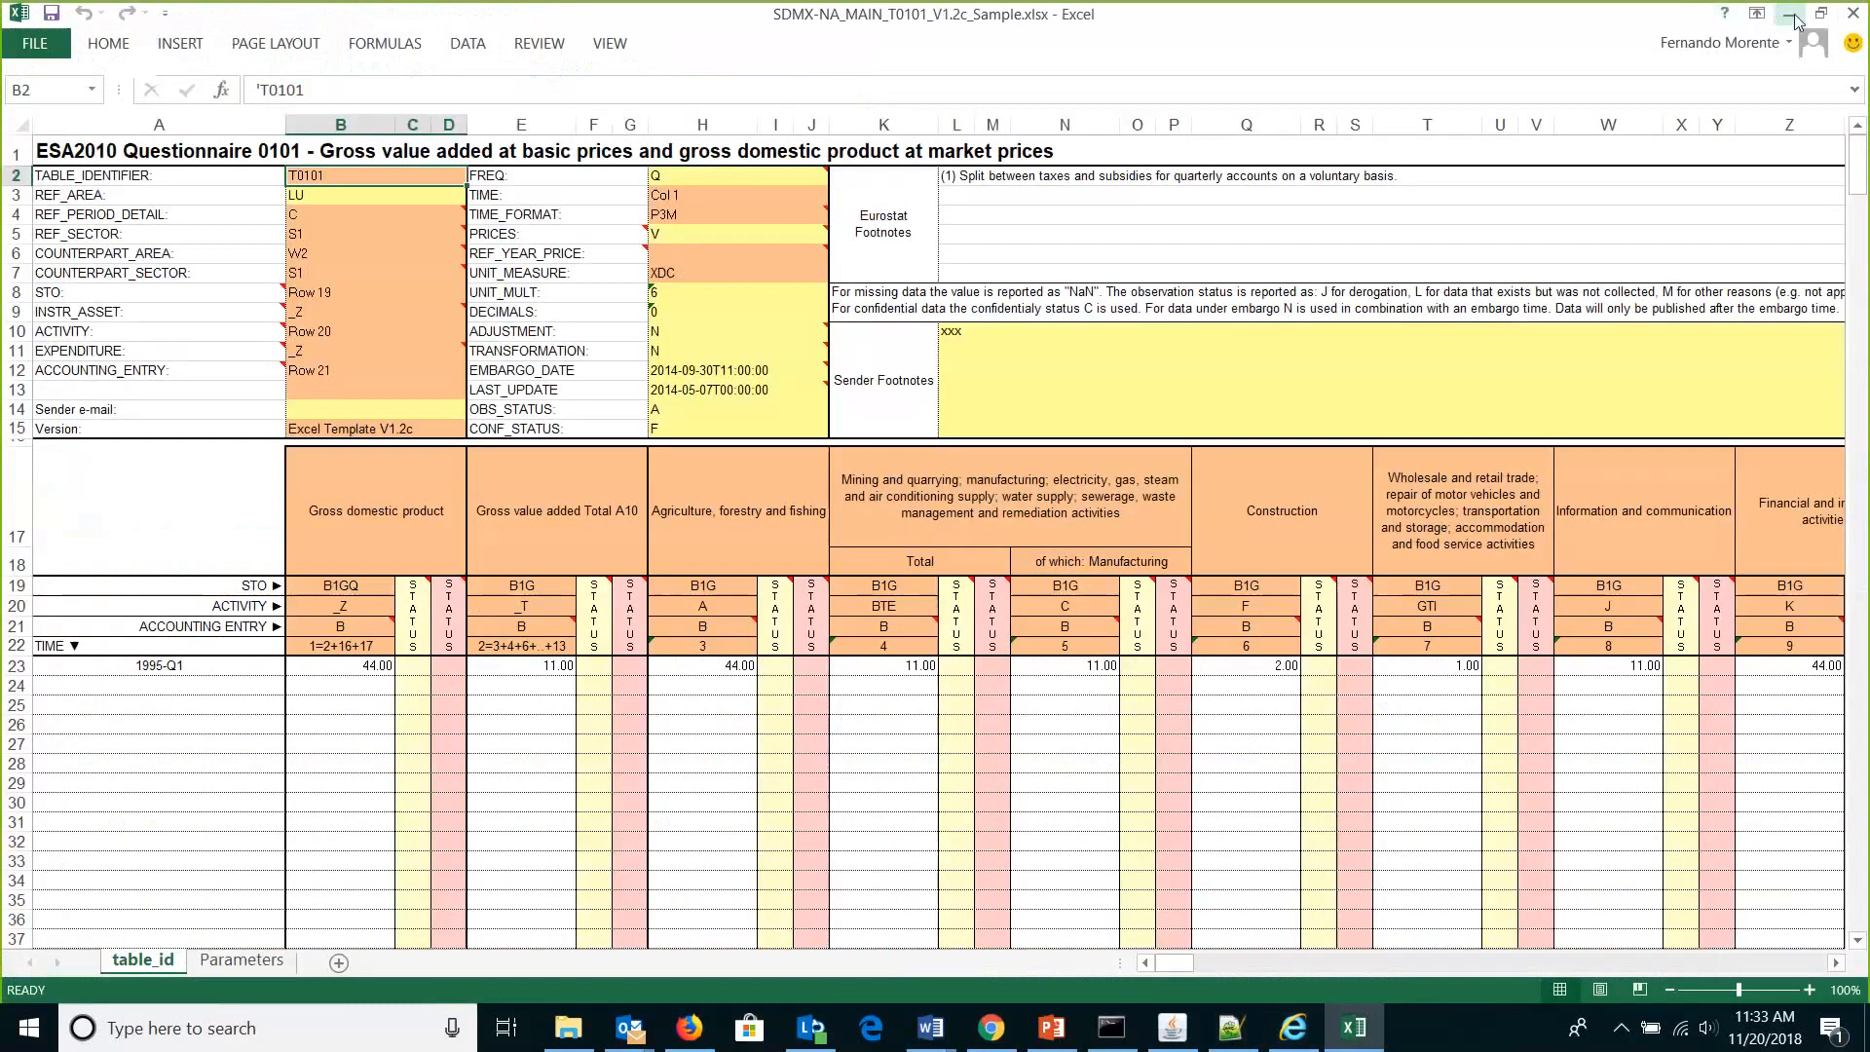
click(1790, 13)
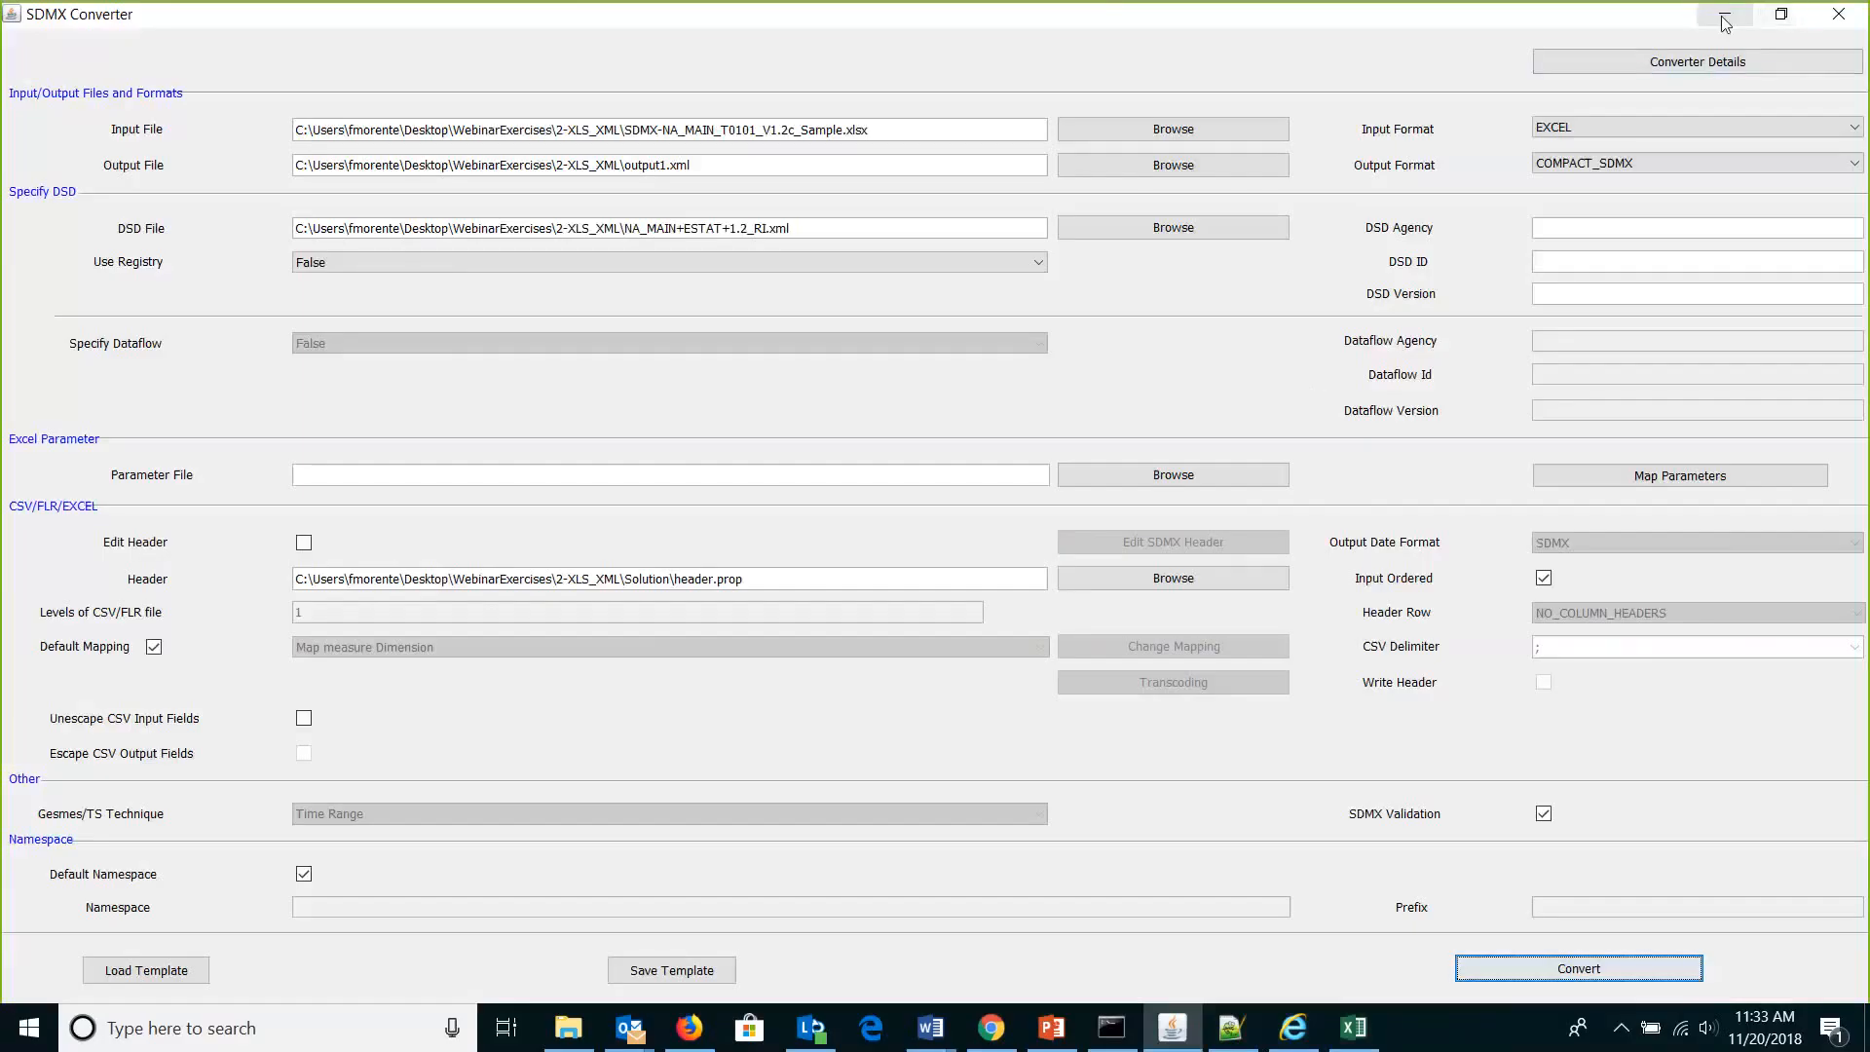
click(1725, 14)
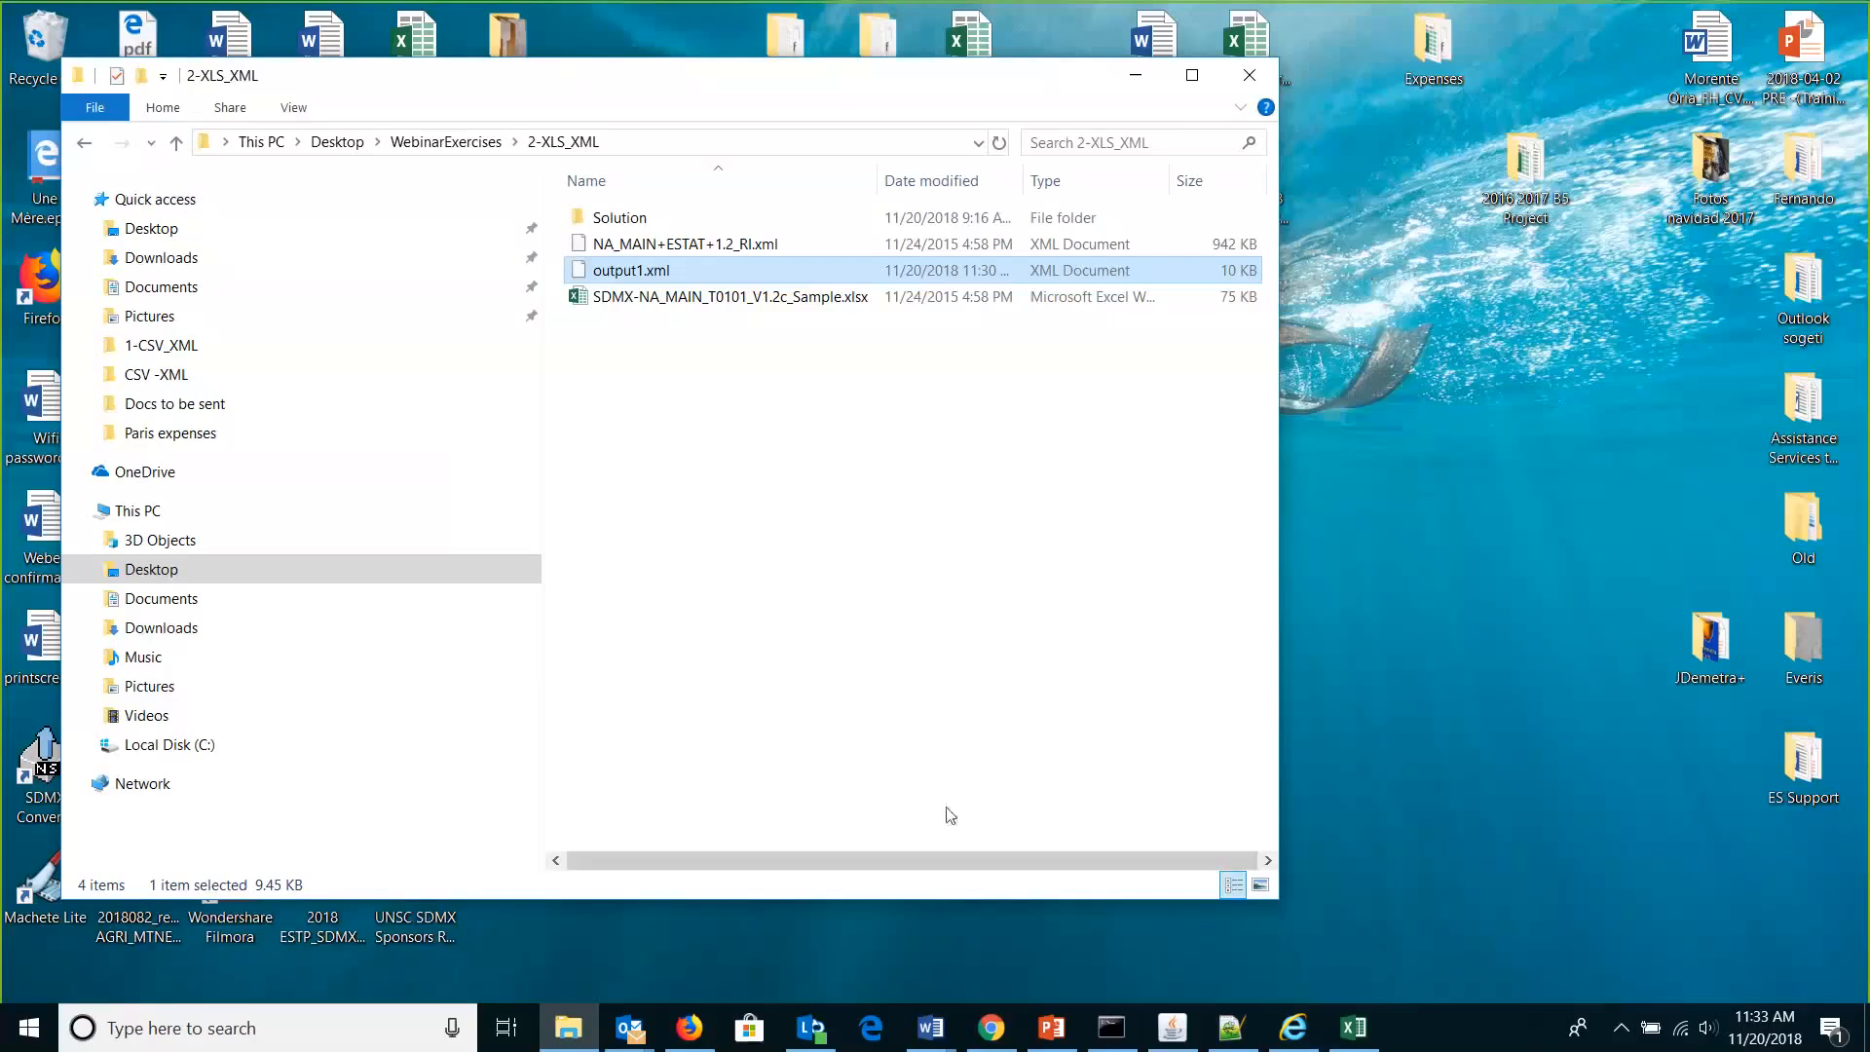
Return to PowerPoint slide 29 'CLI – Command line call' and highlight the Converter [Options] InputFile OutputFile syntax.
click(1048, 1030)
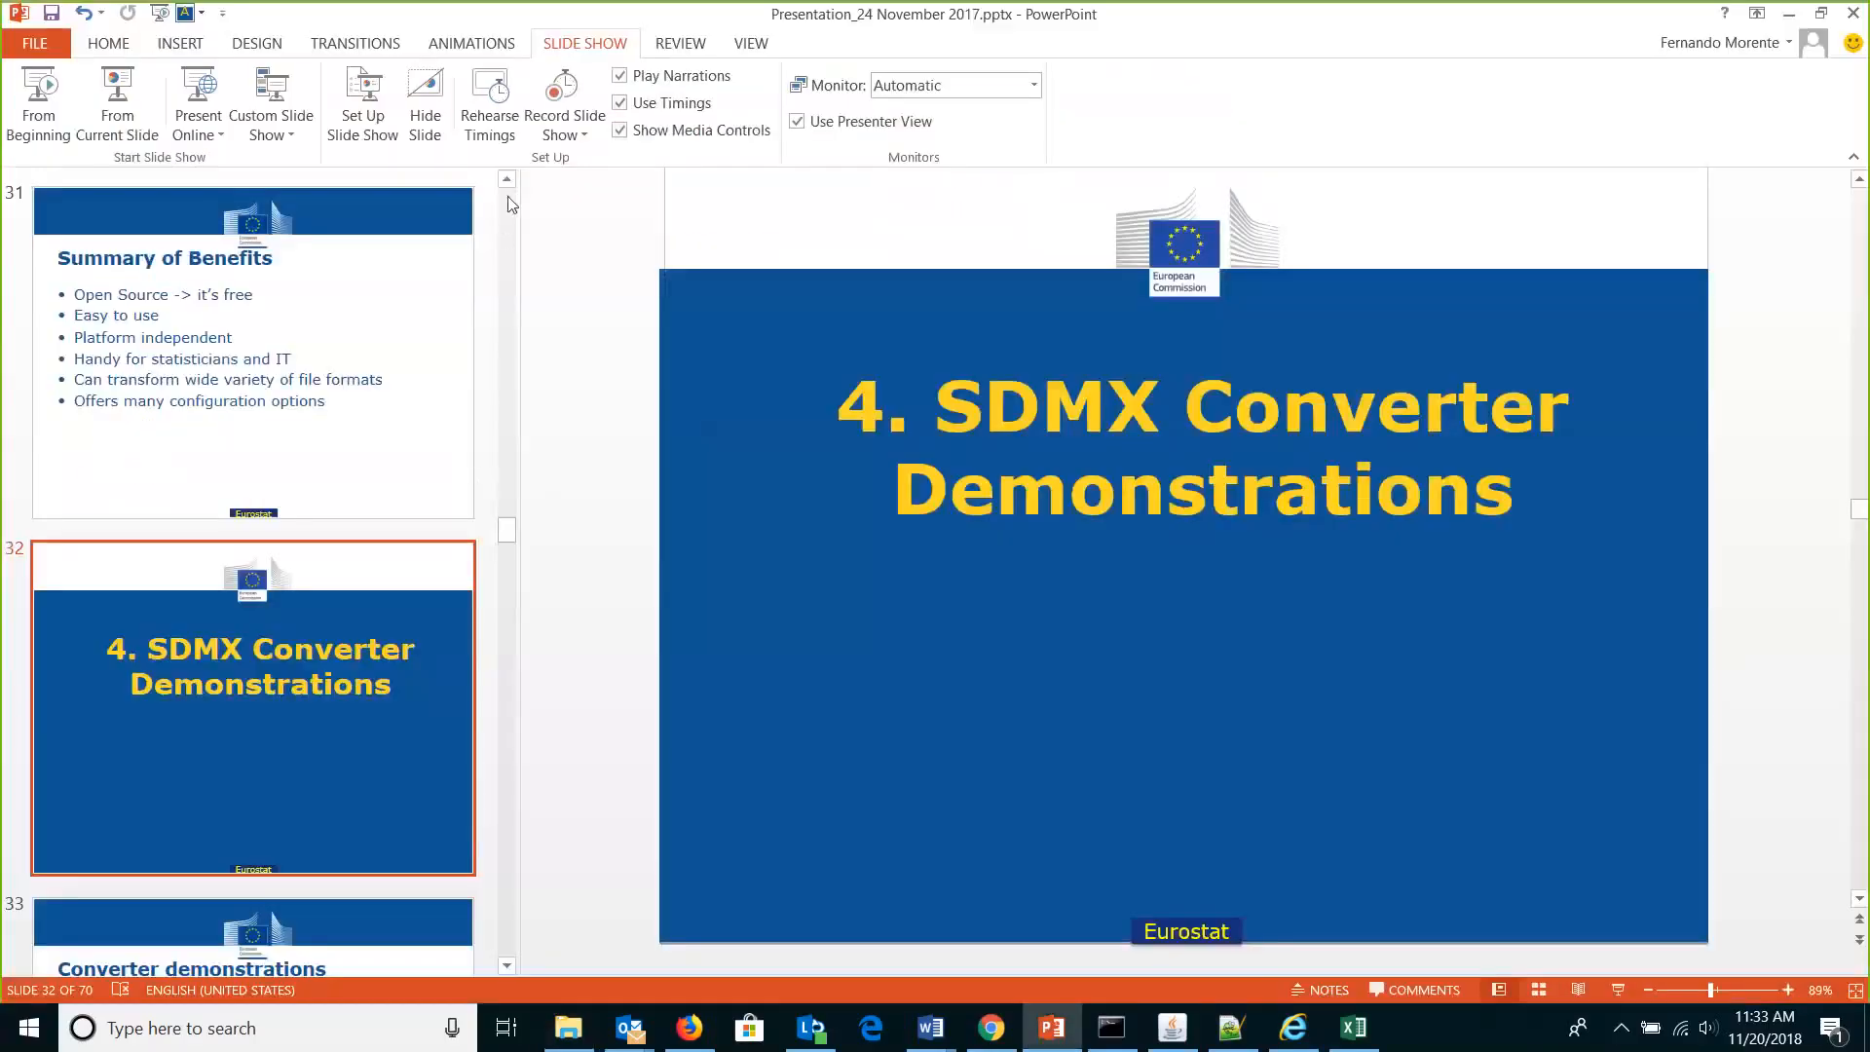
scroll(317, 565, up, 5)
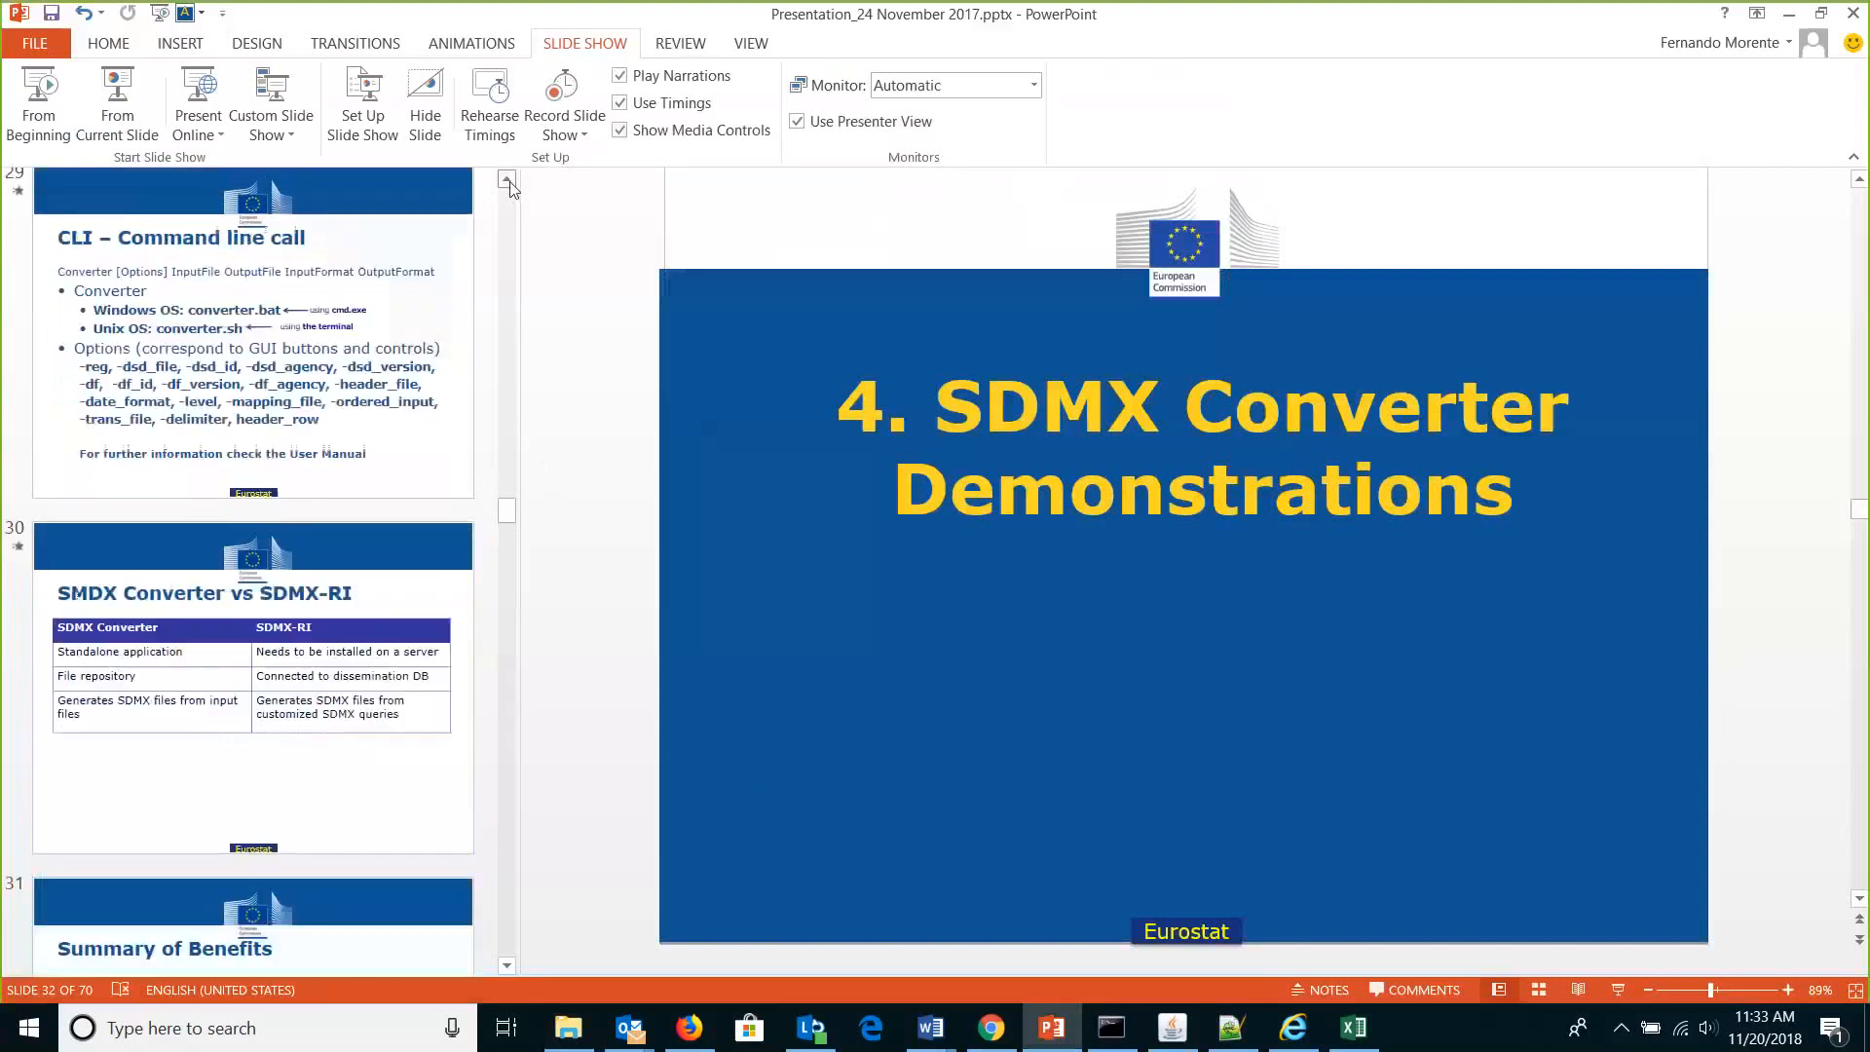
click(316, 565)
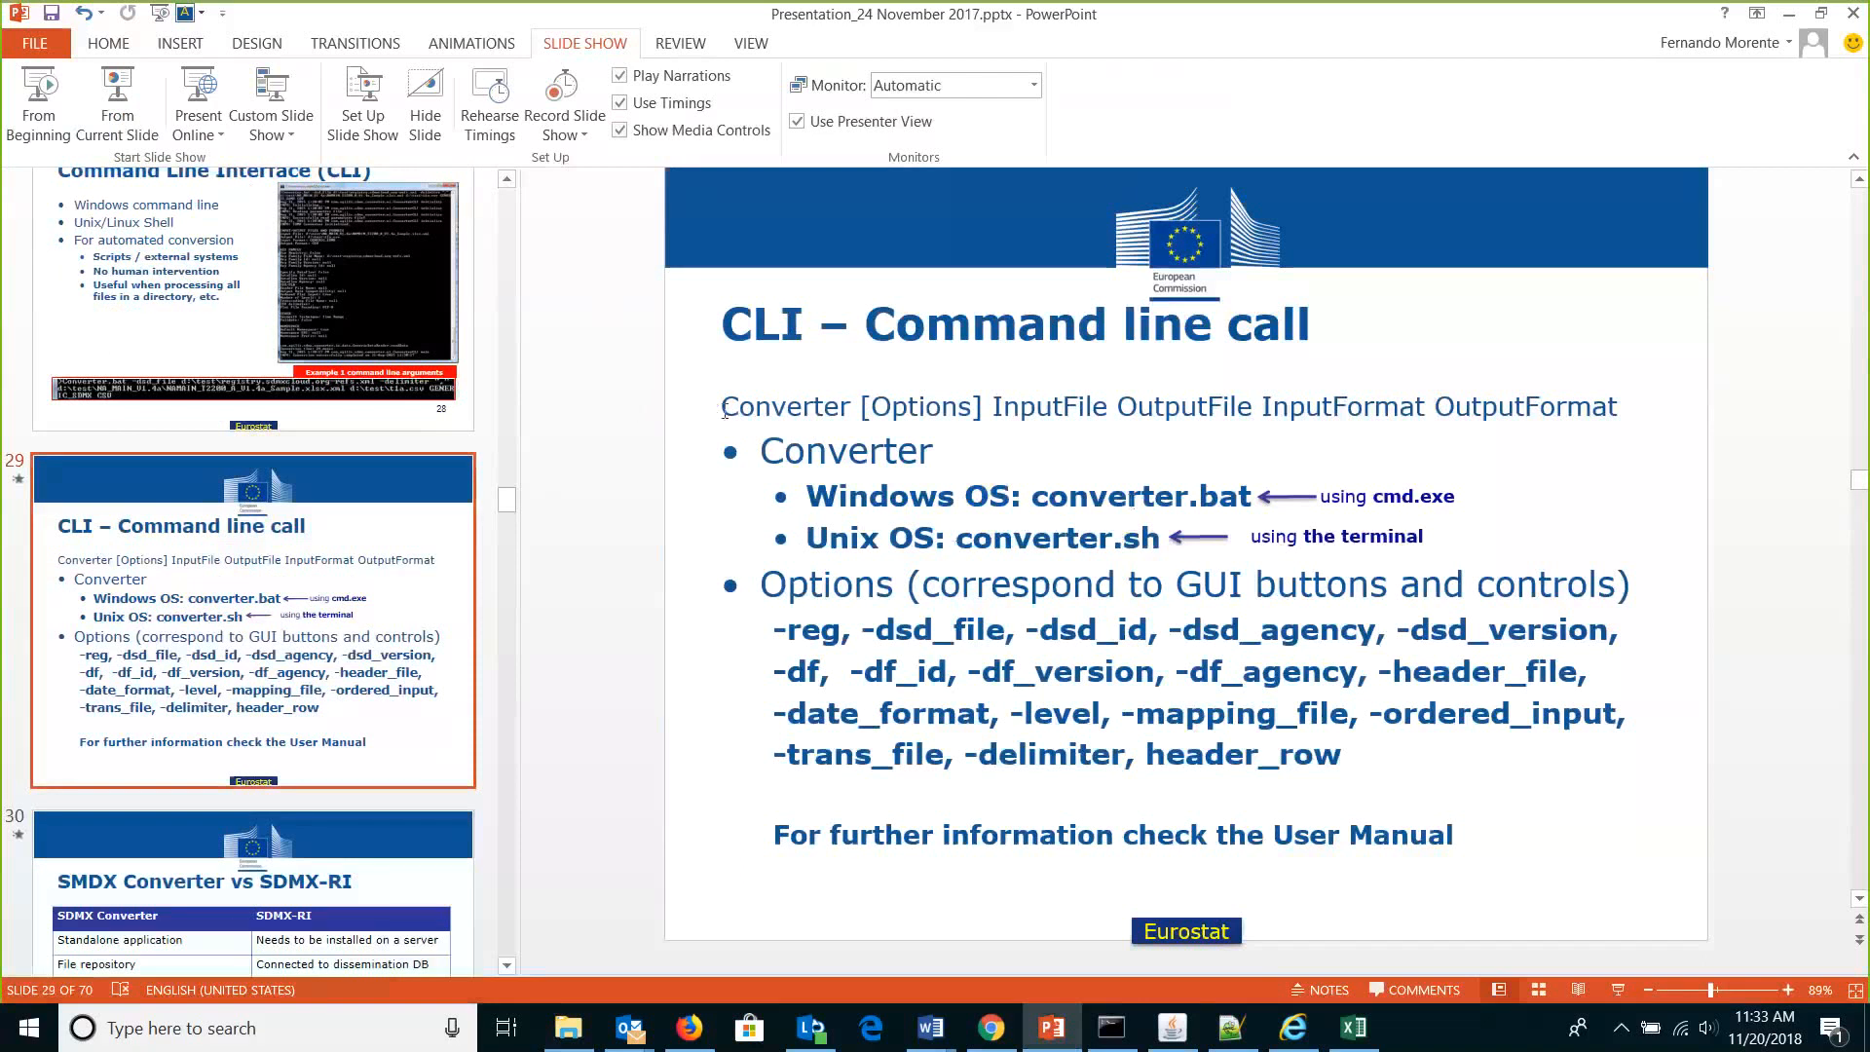
drag(724, 409, 964, 407)
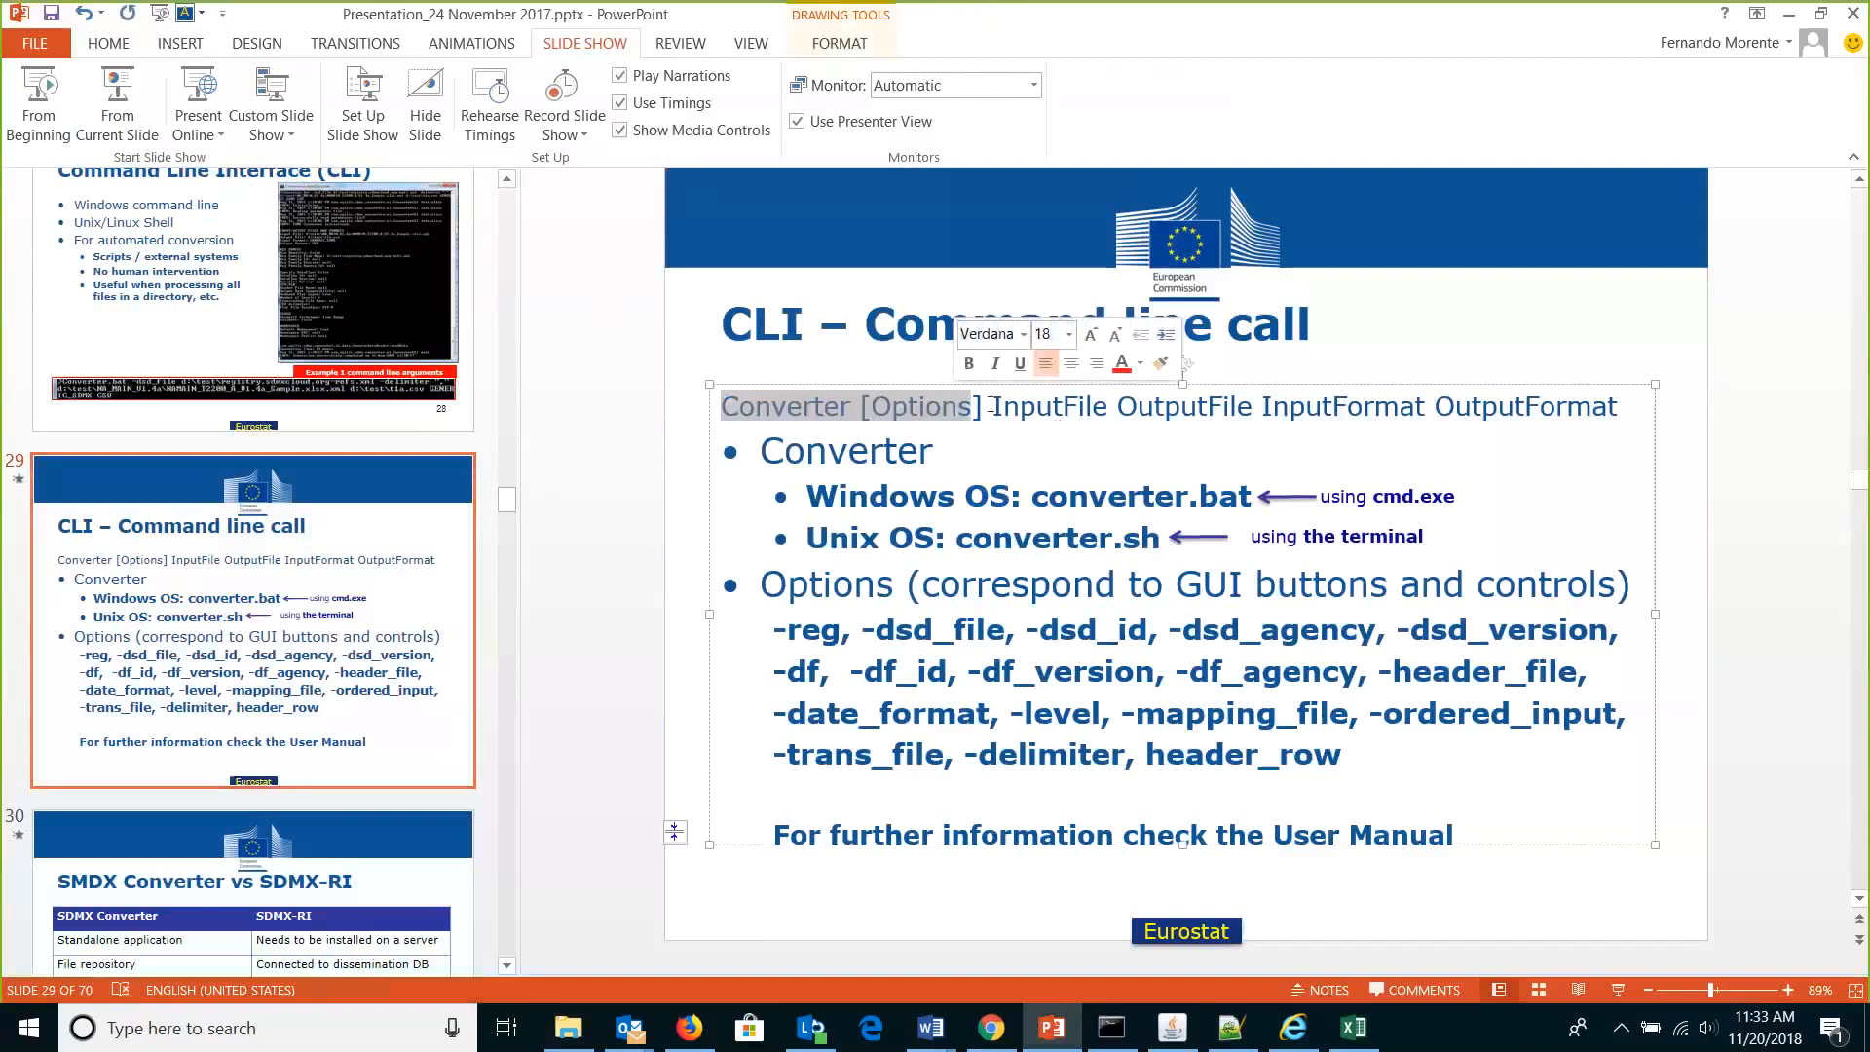
drag(991, 407, 1221, 414)
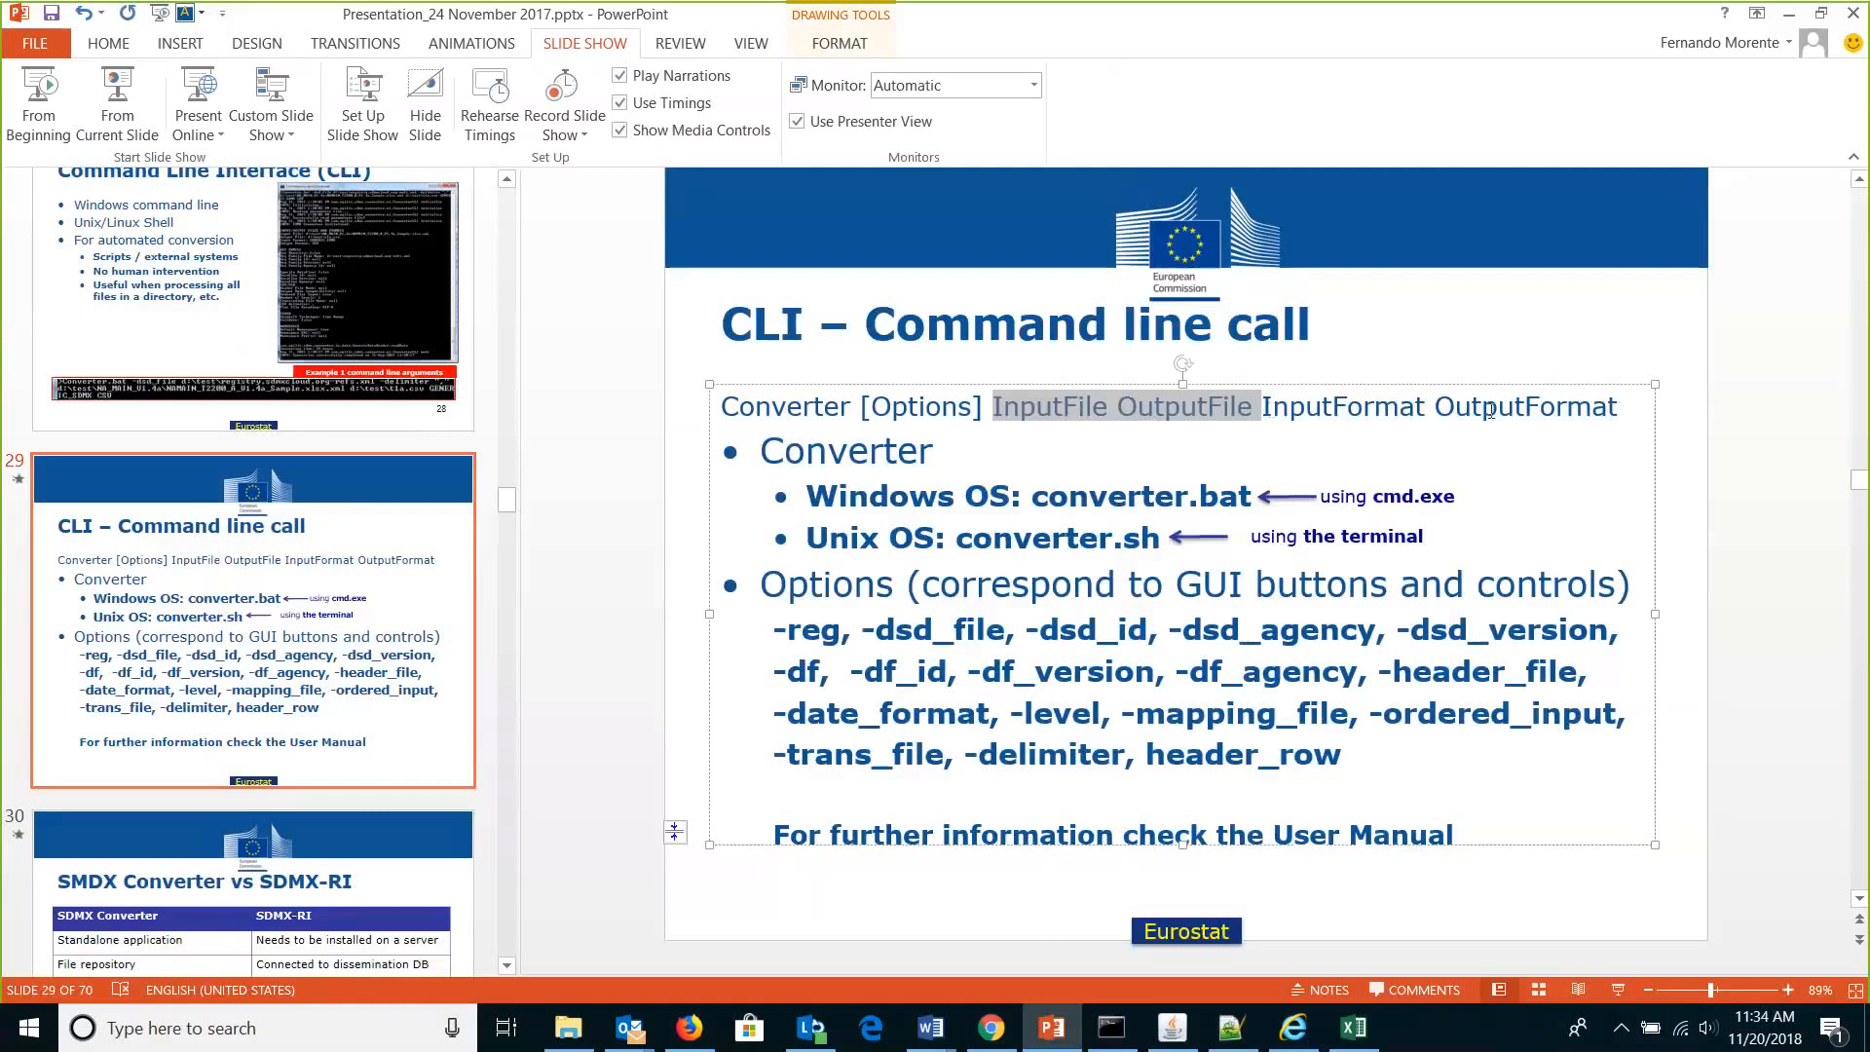
Briefly bring up the SDMX Converter window, then minimize it and preview File Explorer.
click(1176, 1042)
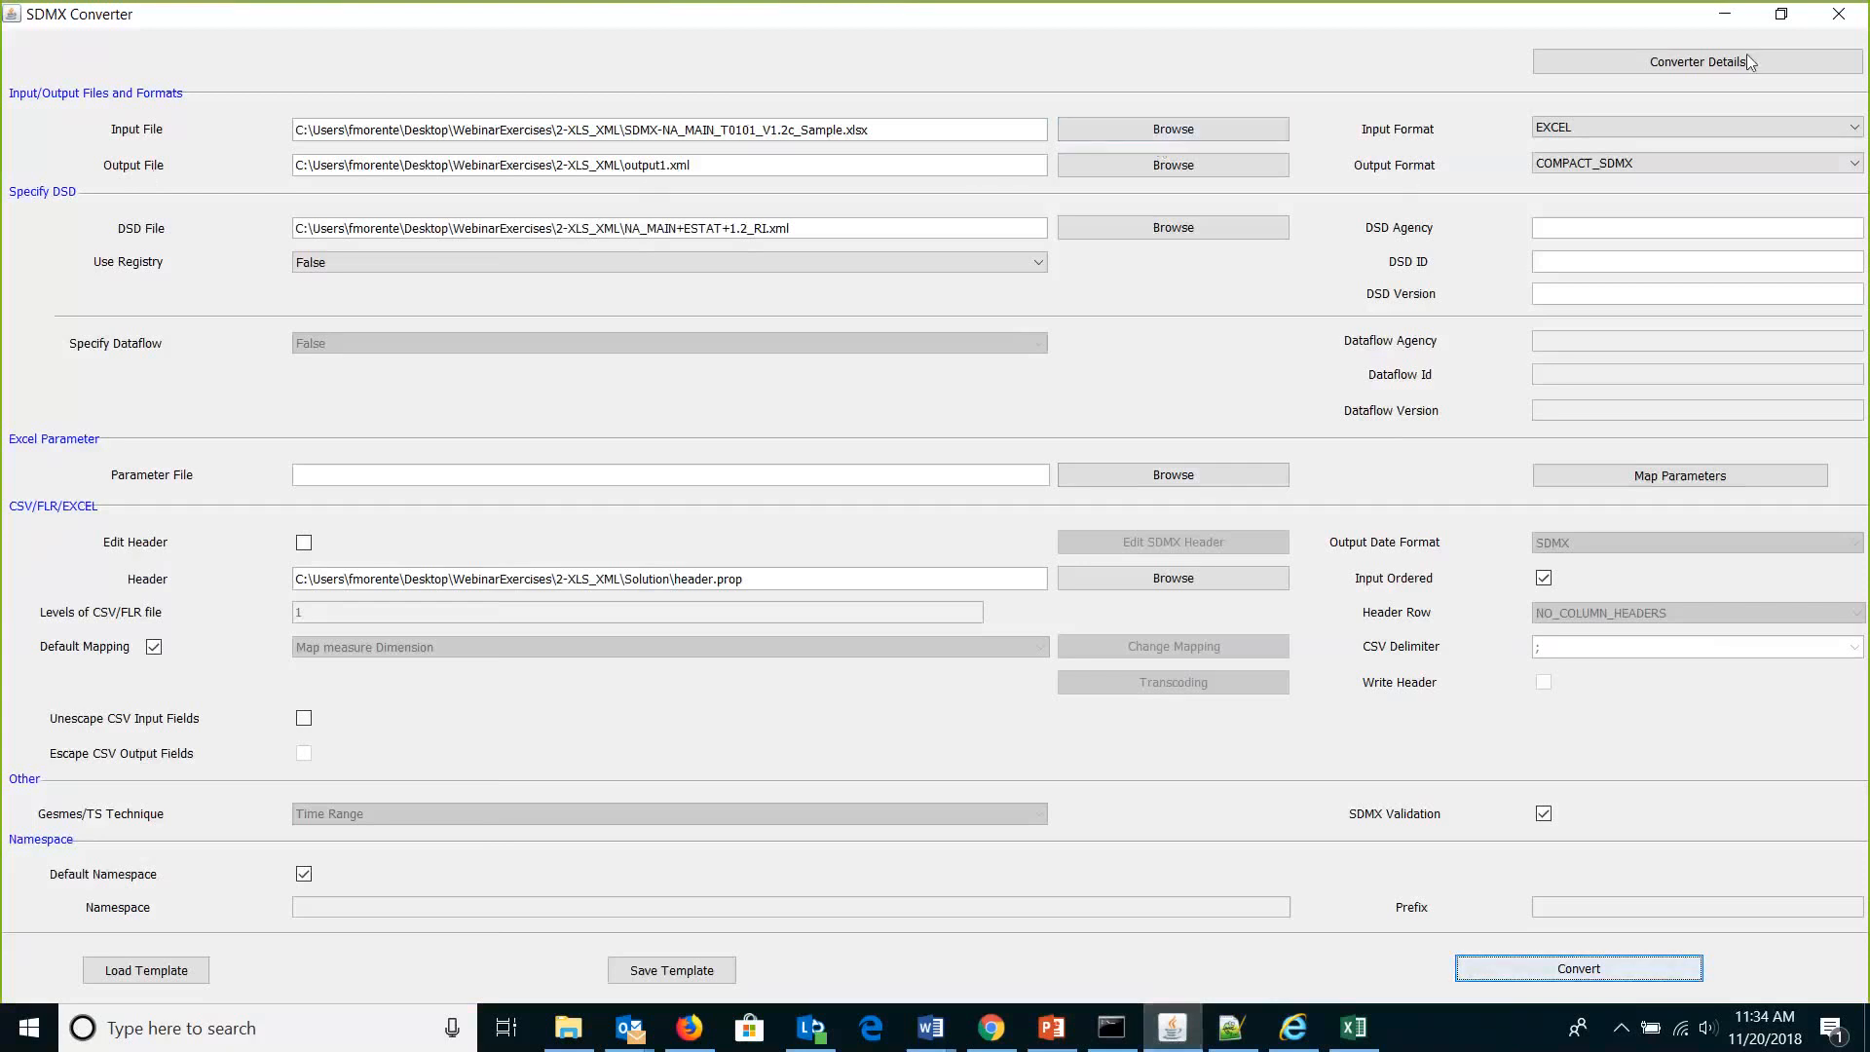
click(1726, 14)
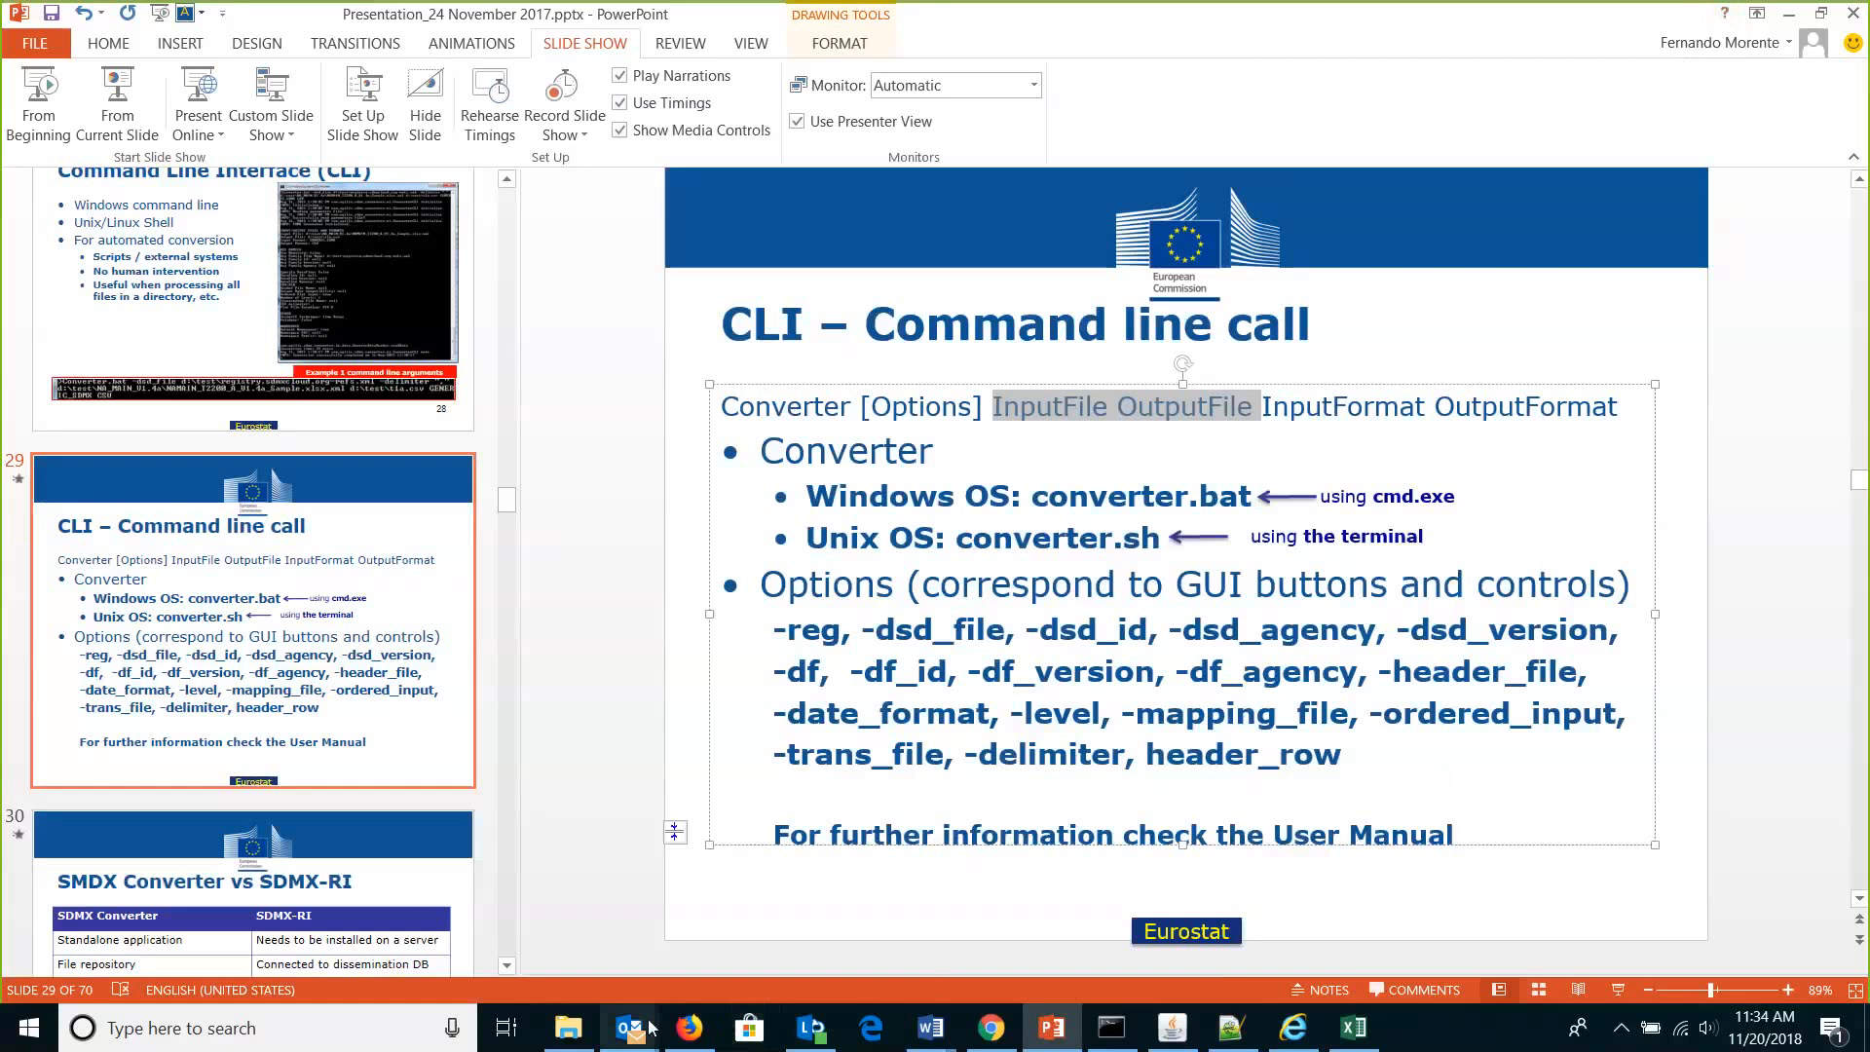
mouse_move(652, 1028)
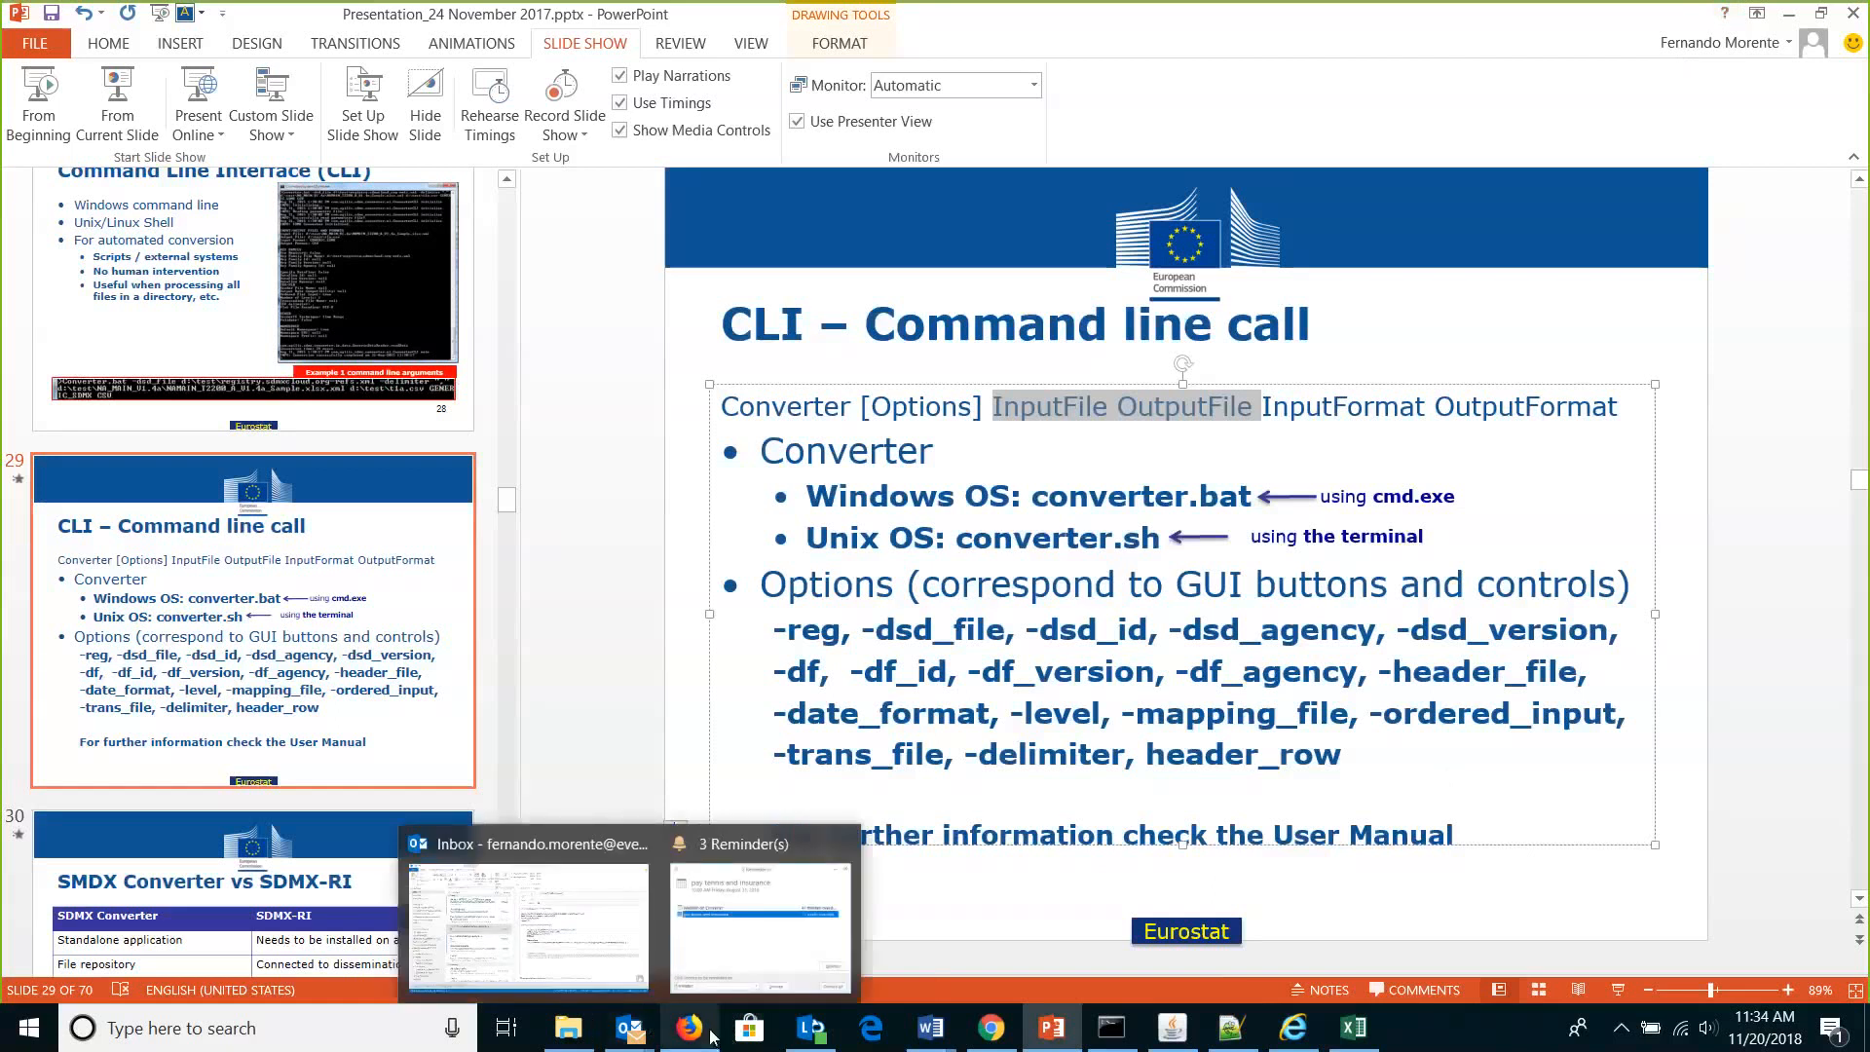
mouse_move(573, 1033)
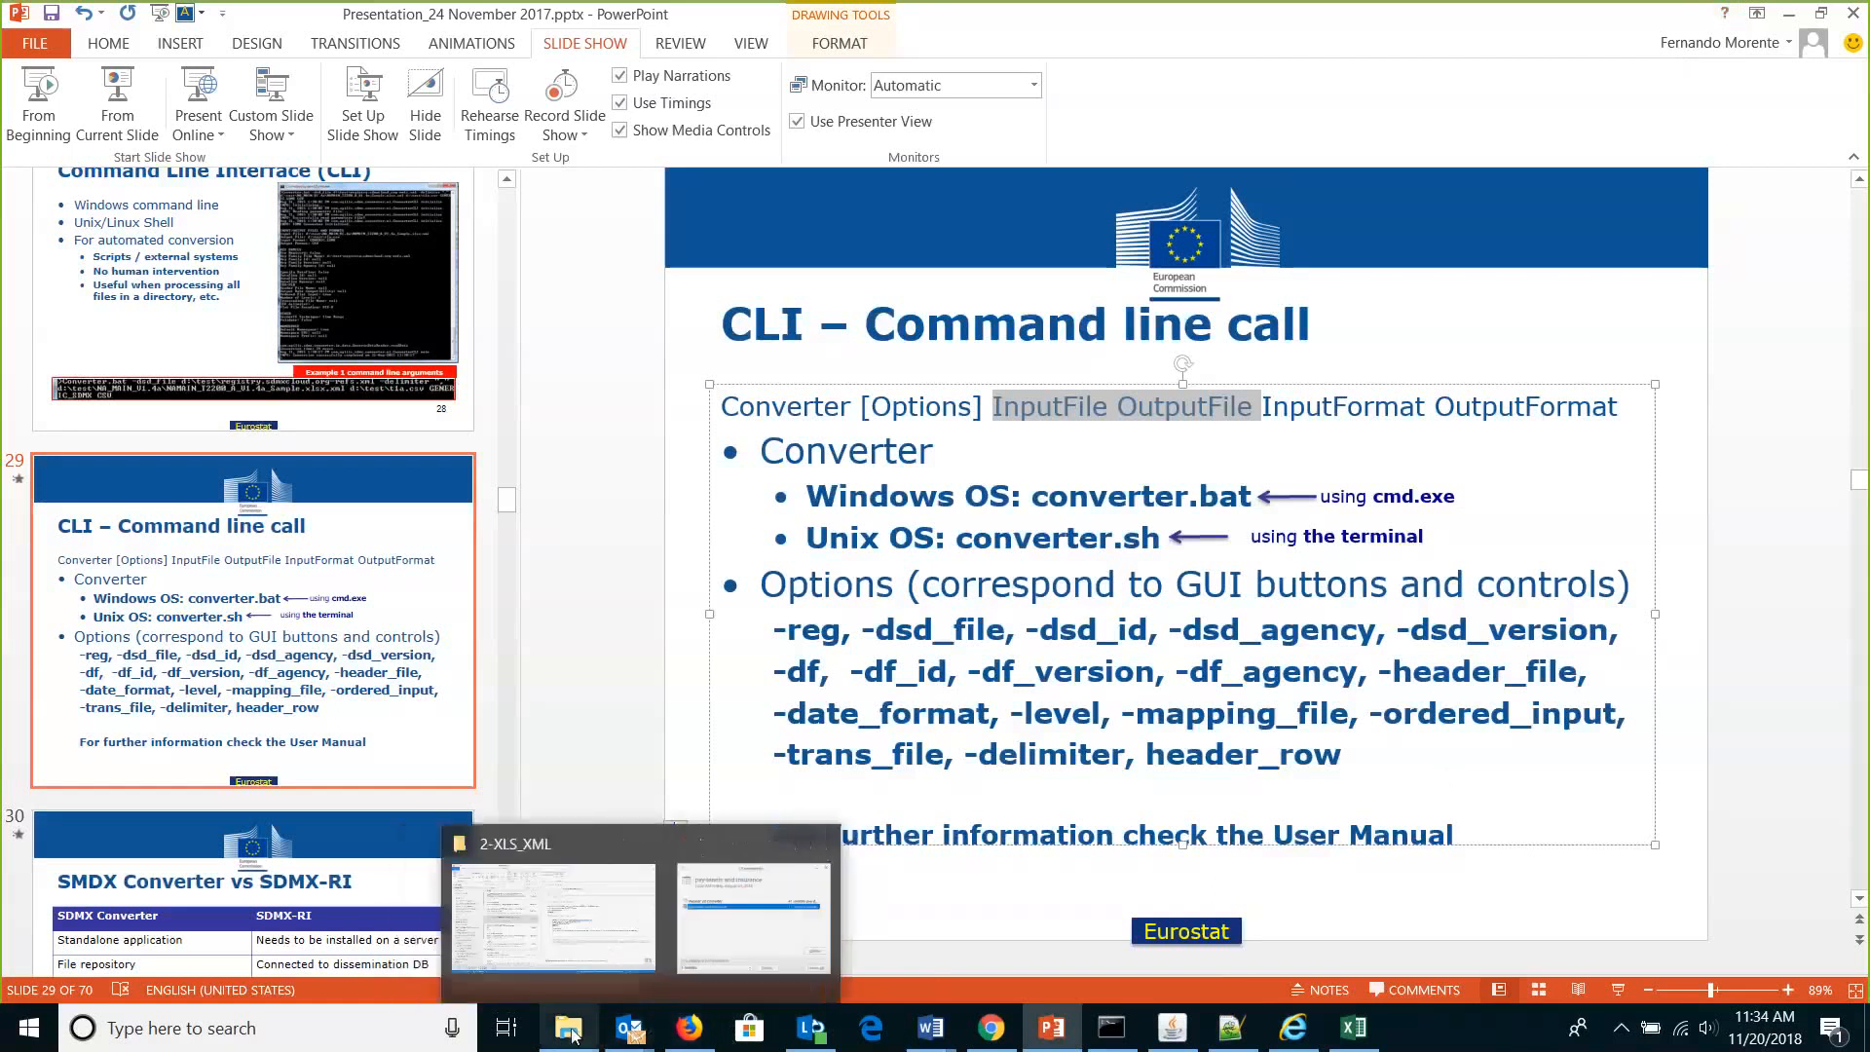
Open script6.bat from WebinarExercises\4-CSV_XML-CLI in Notepad++ using Edit with Notepad++.
click(576, 850)
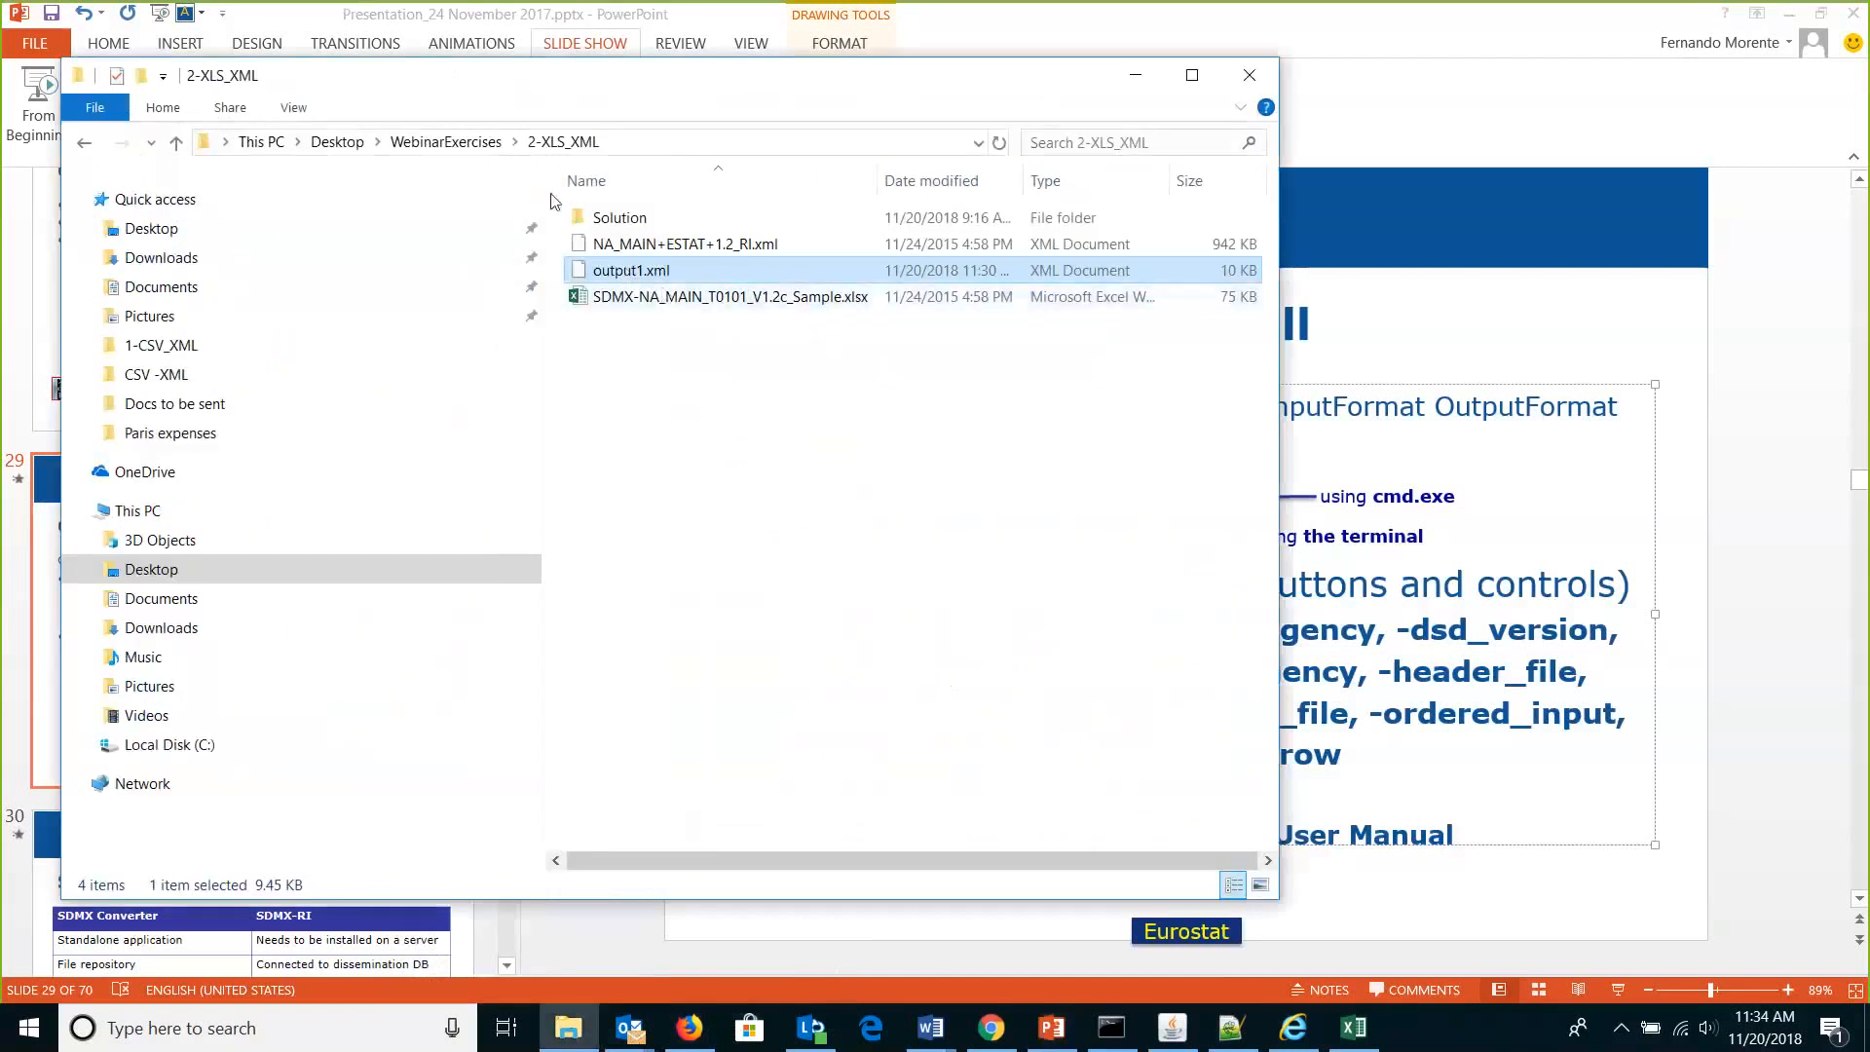
click(487, 142)
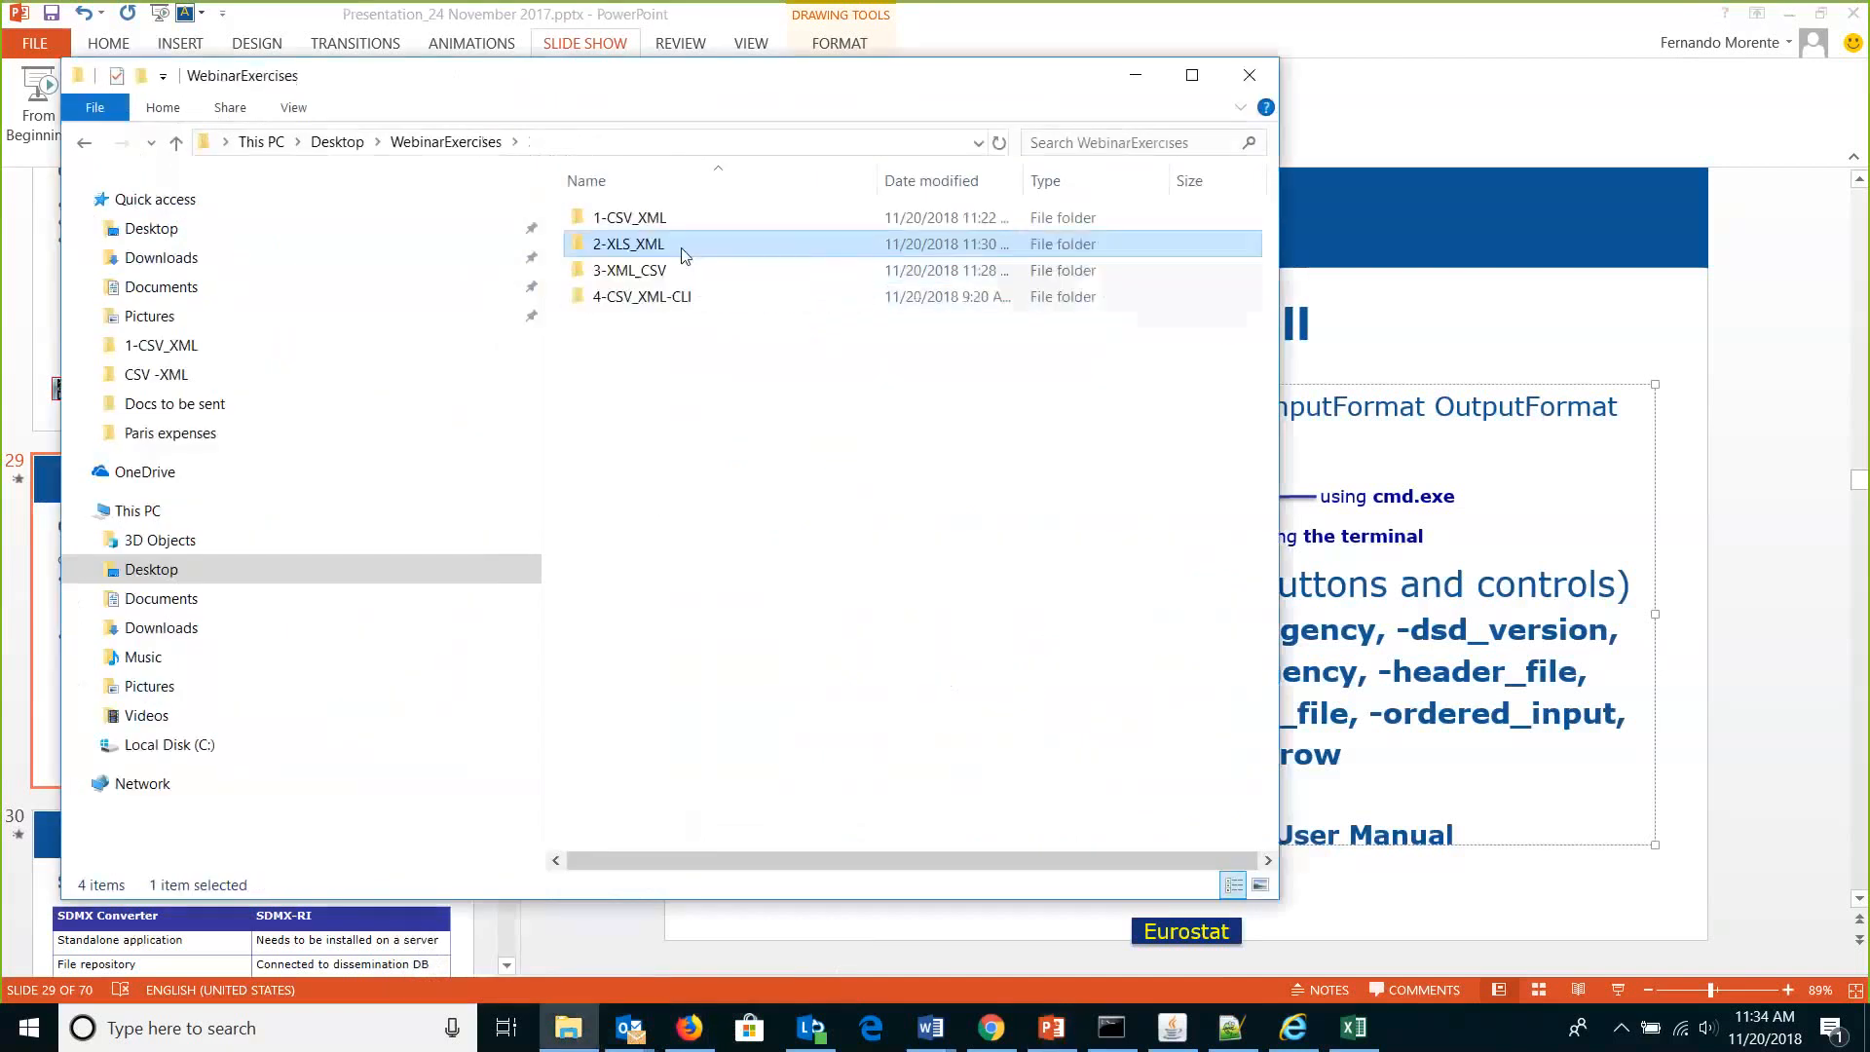
double_click(675, 306)
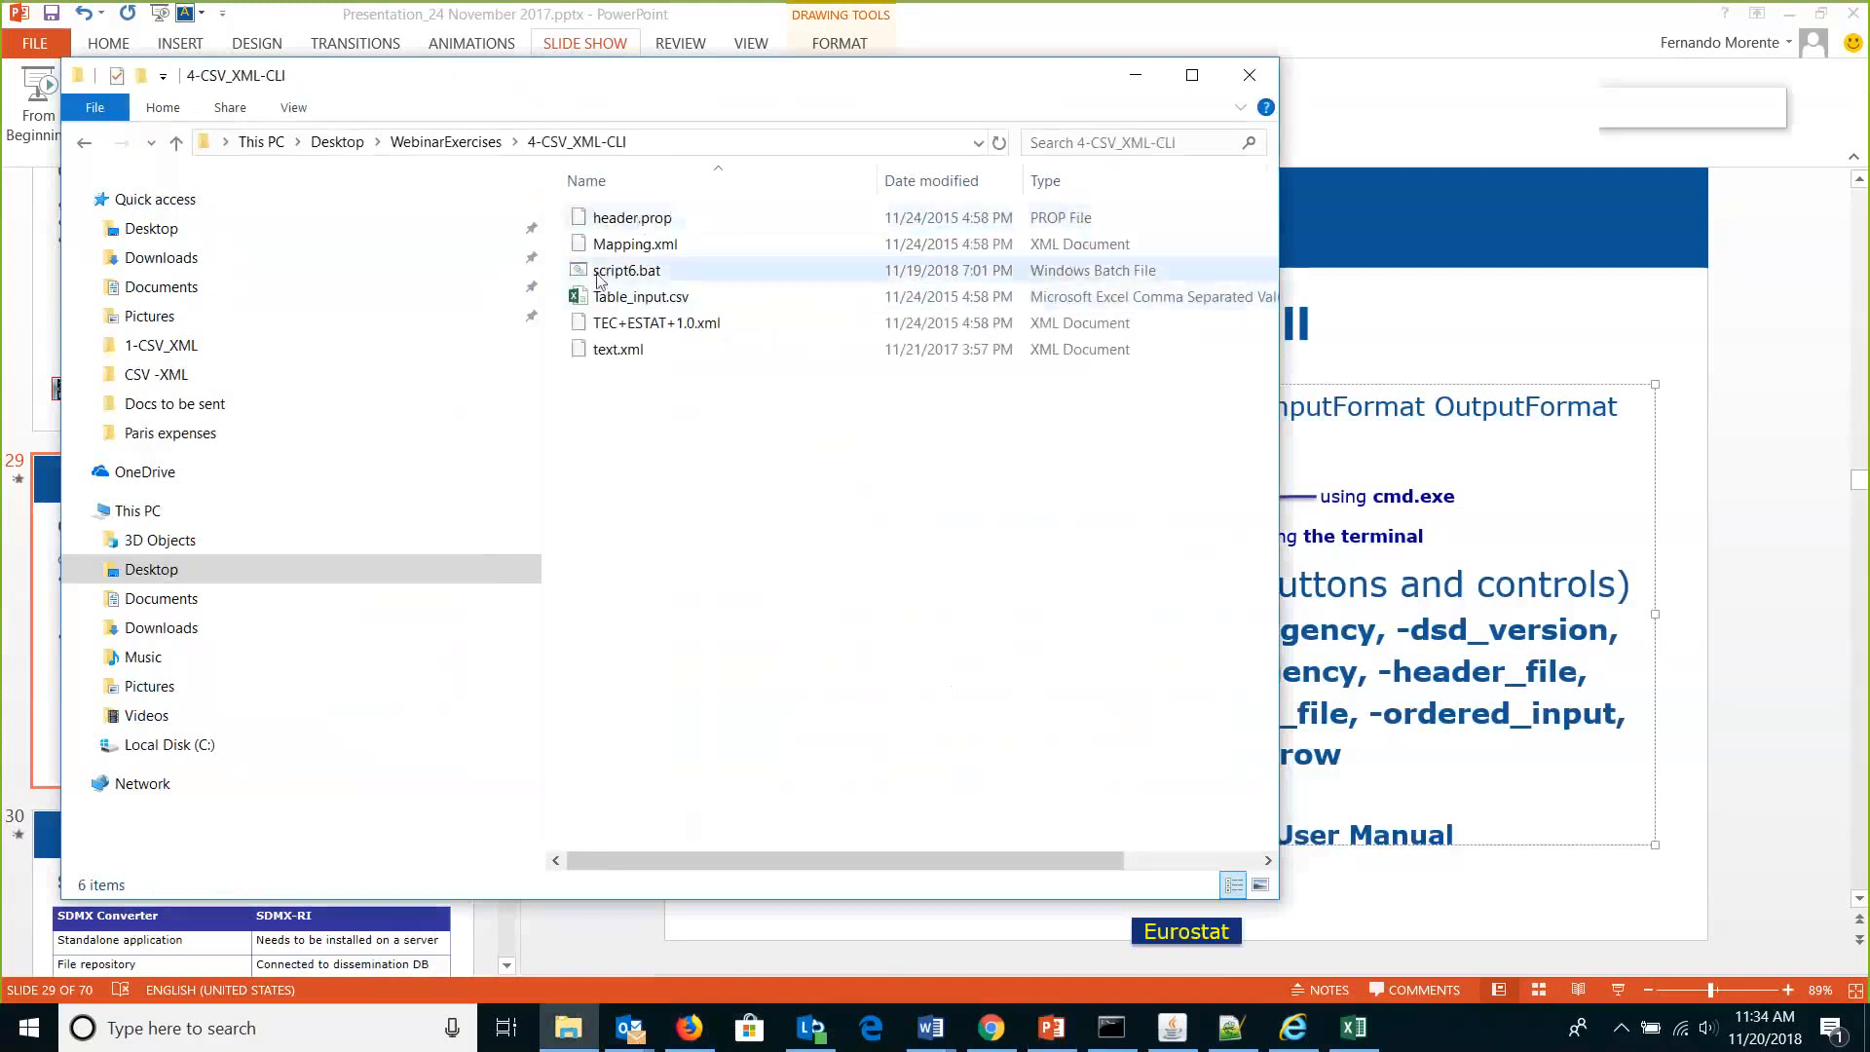
right_click(578, 276)
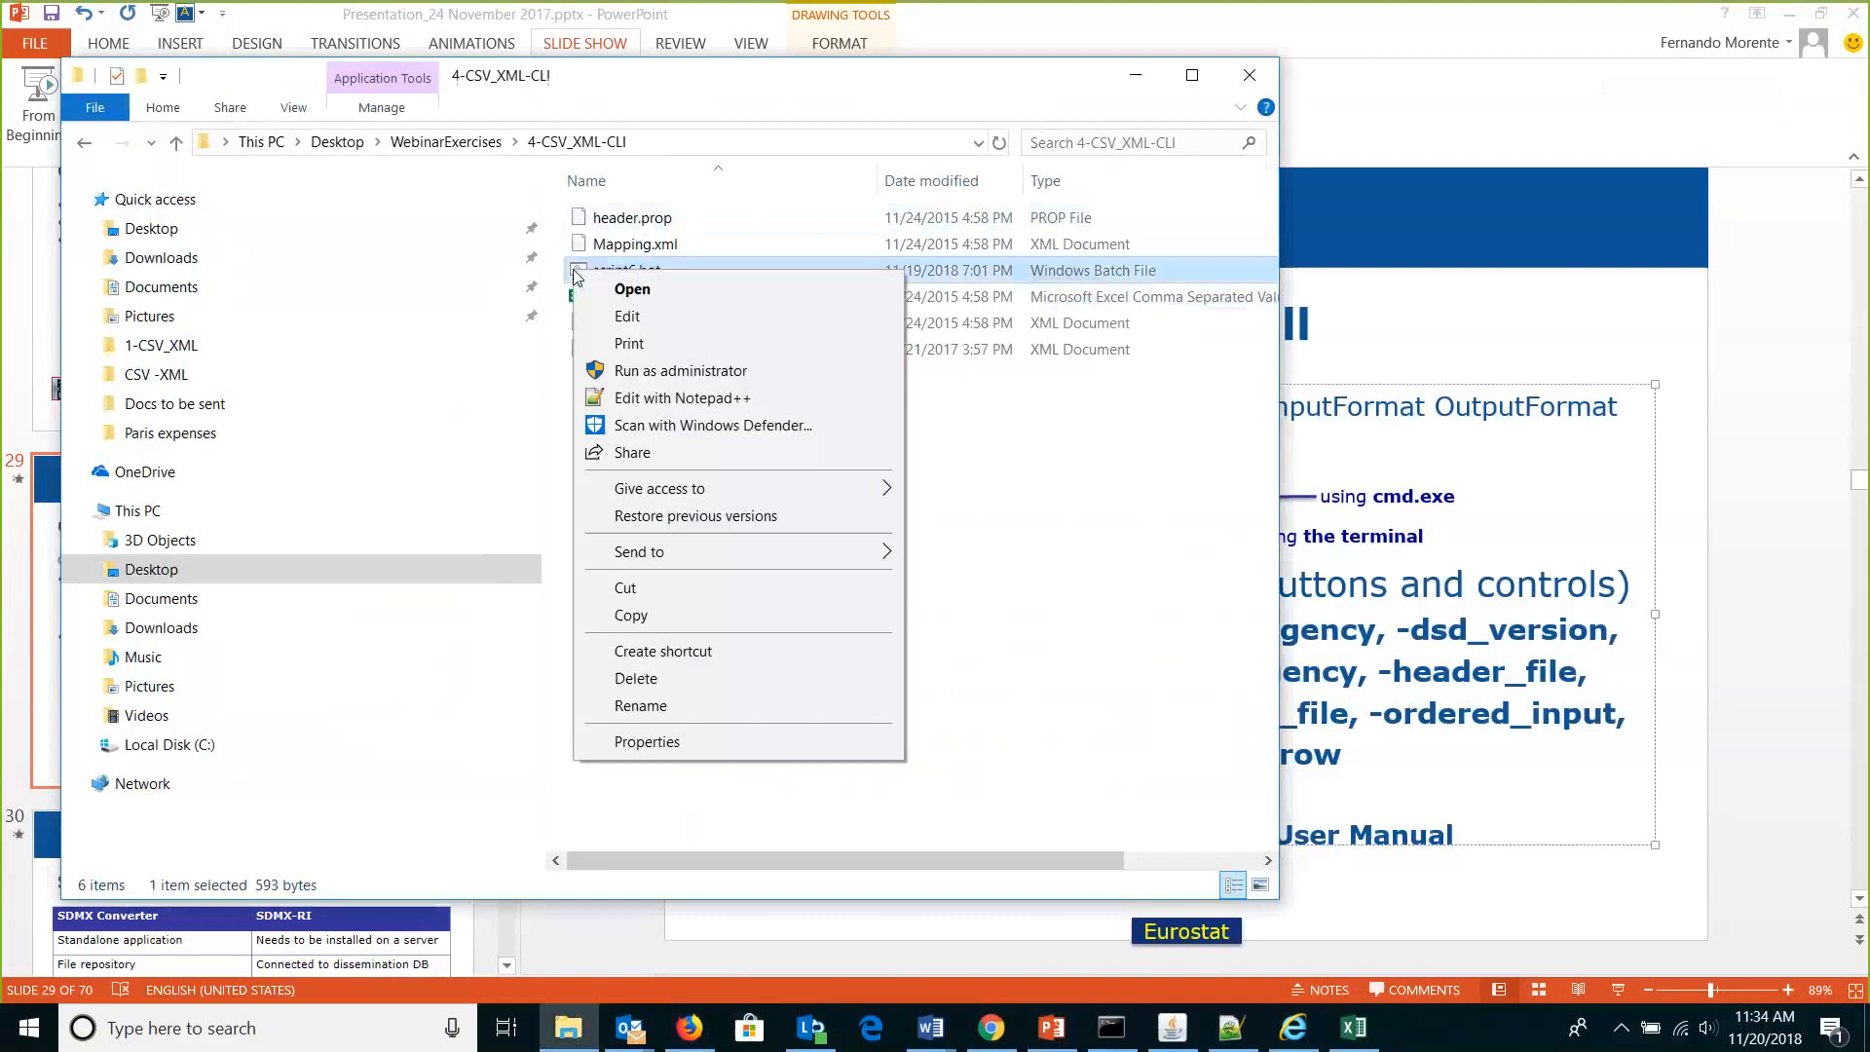
click(662, 400)
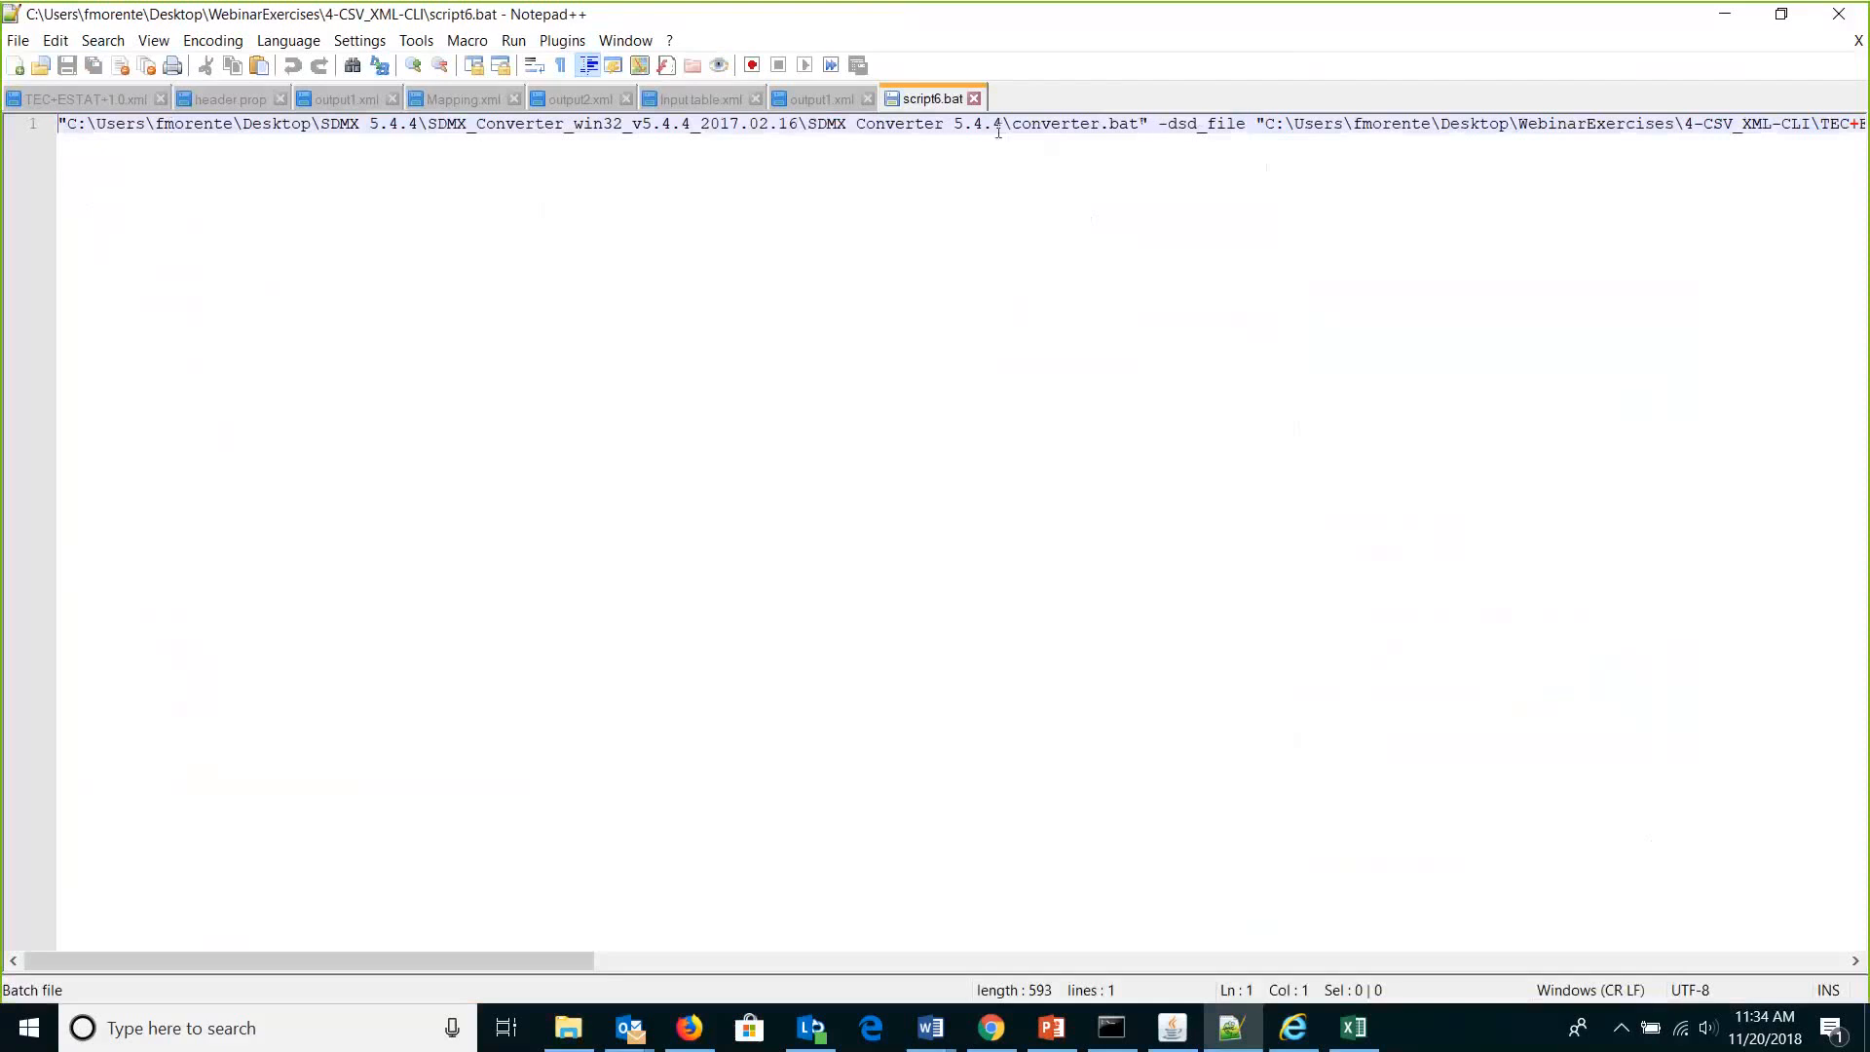
drag(1010, 126, 43, 126)
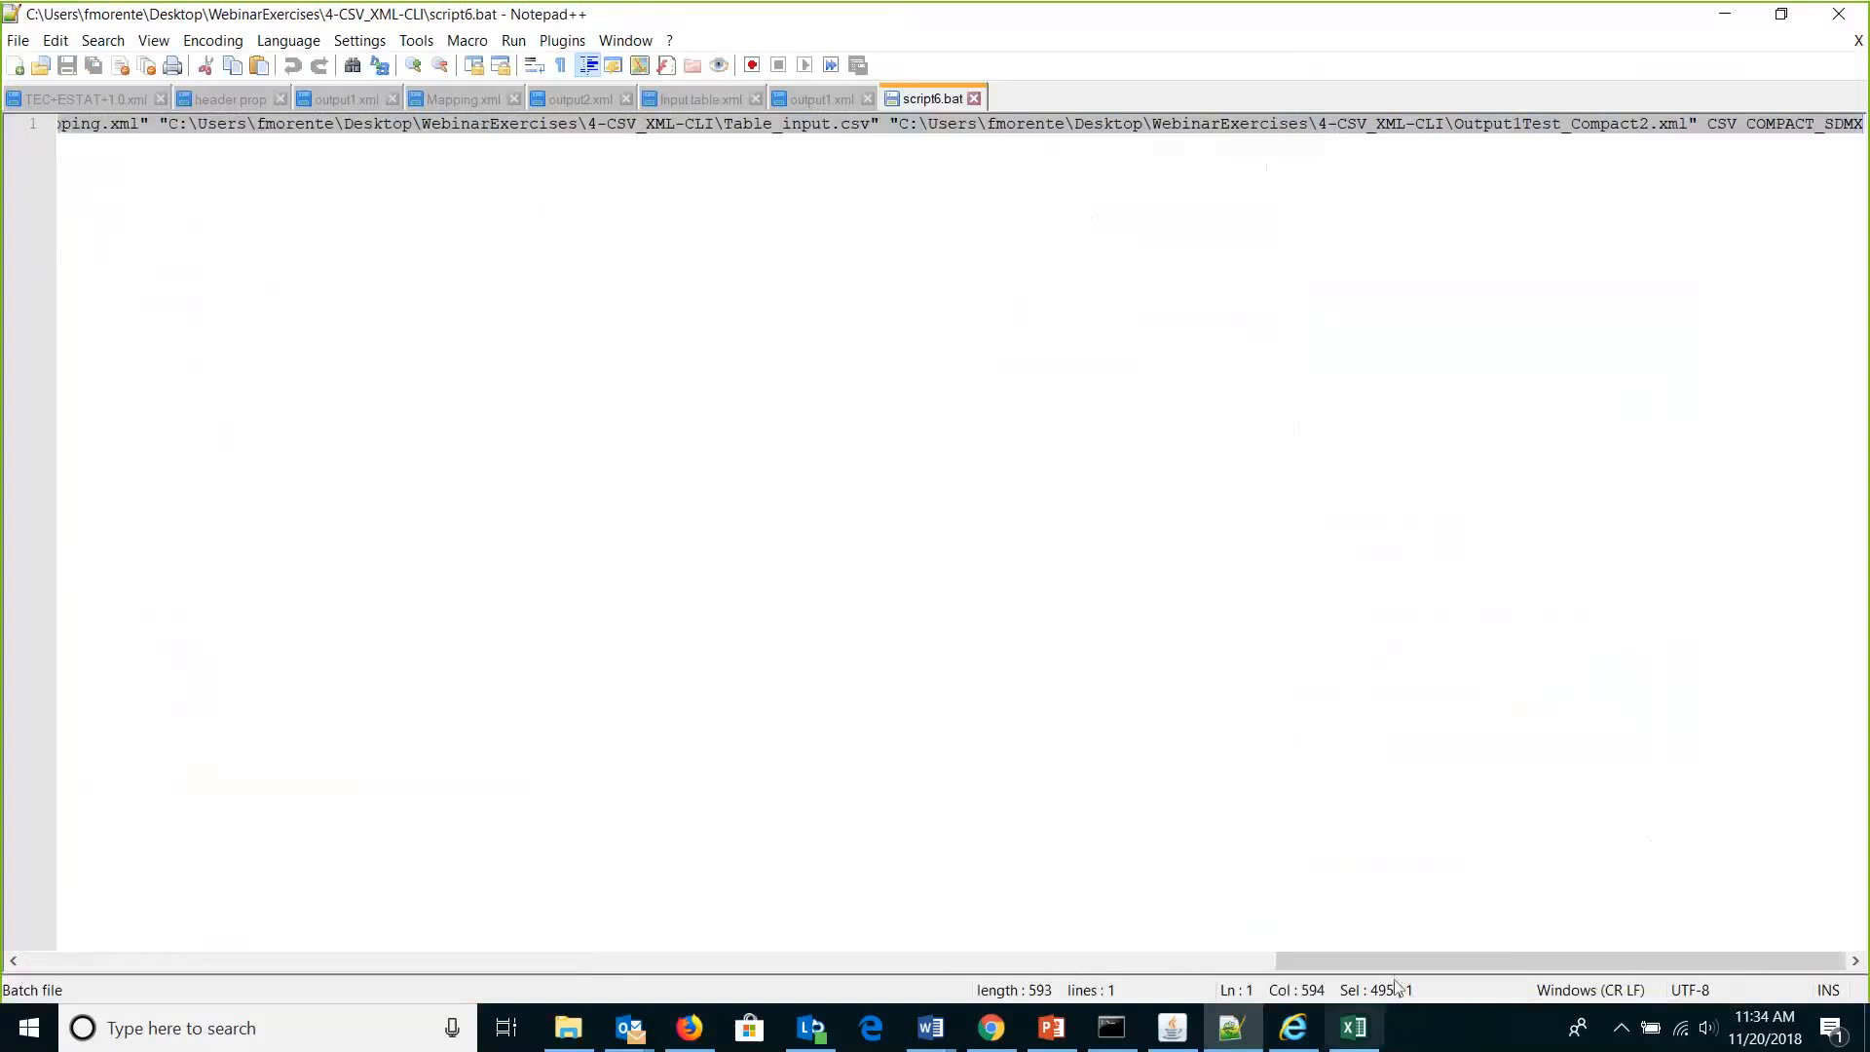
drag(1387, 968, 136, 968)
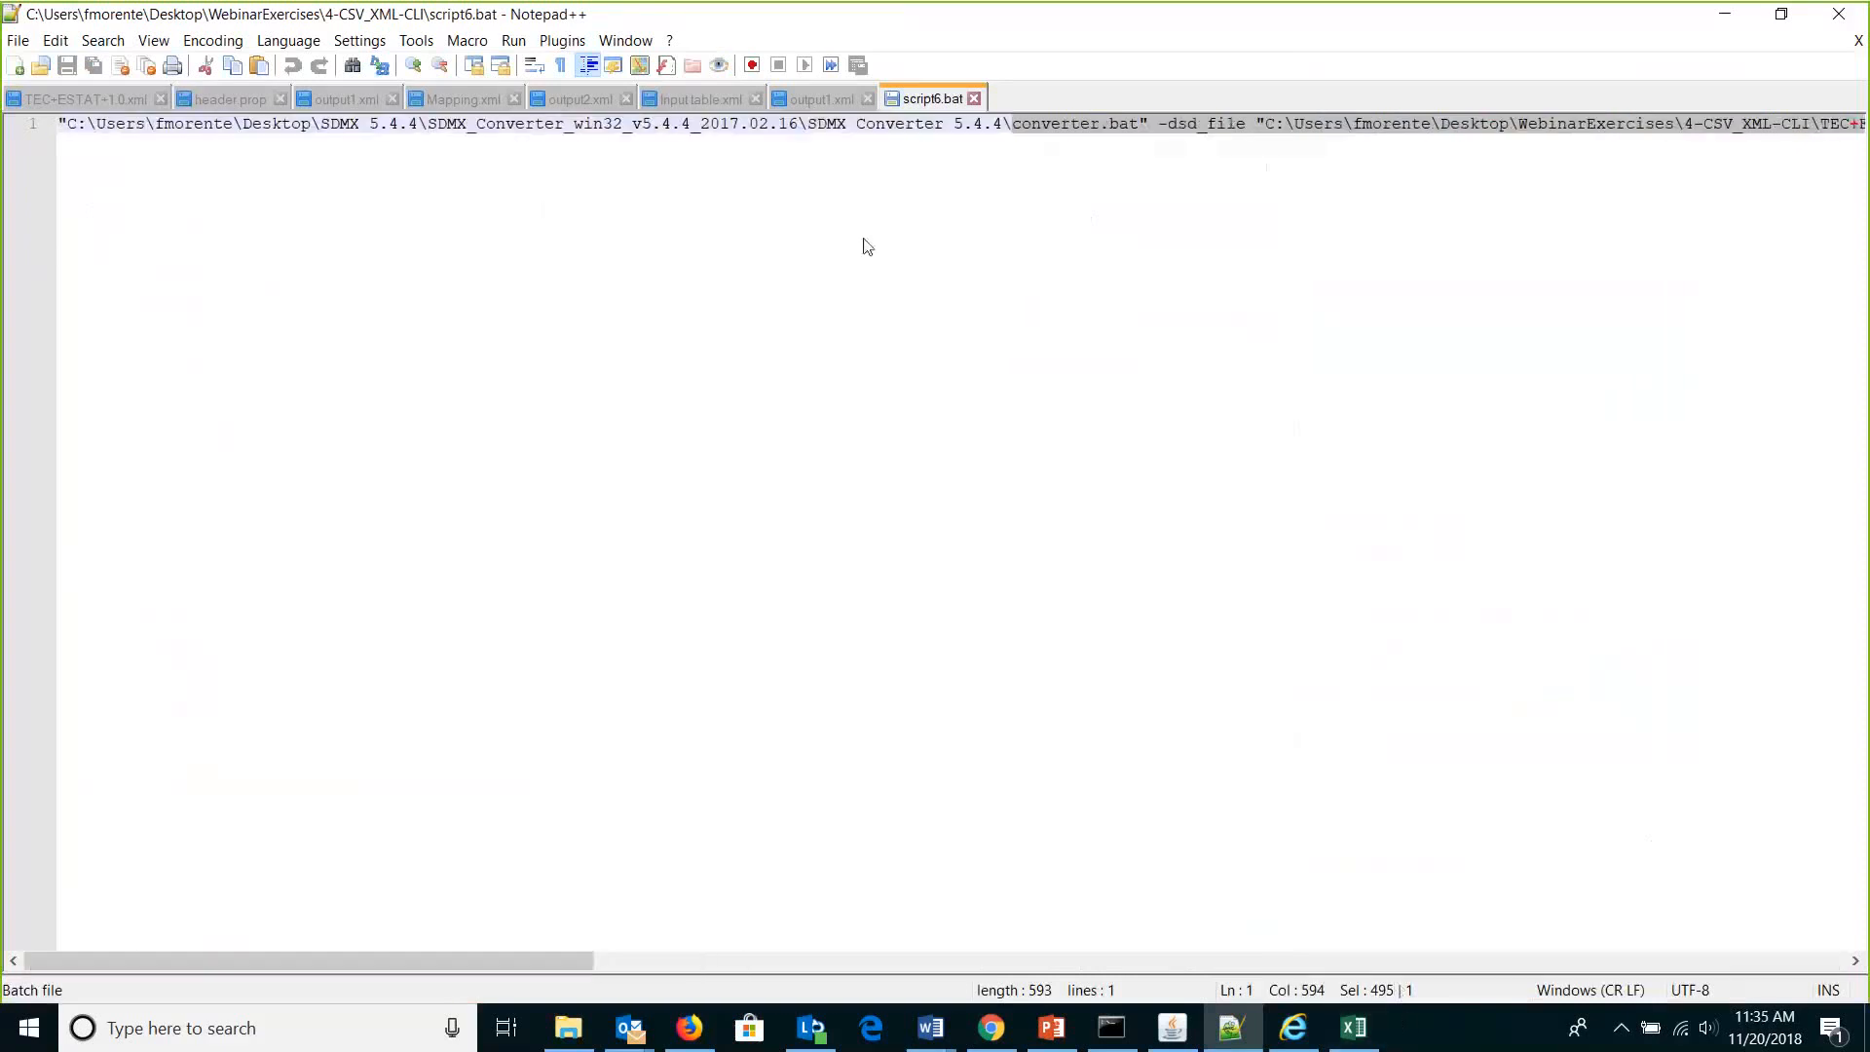
click(1021, 125)
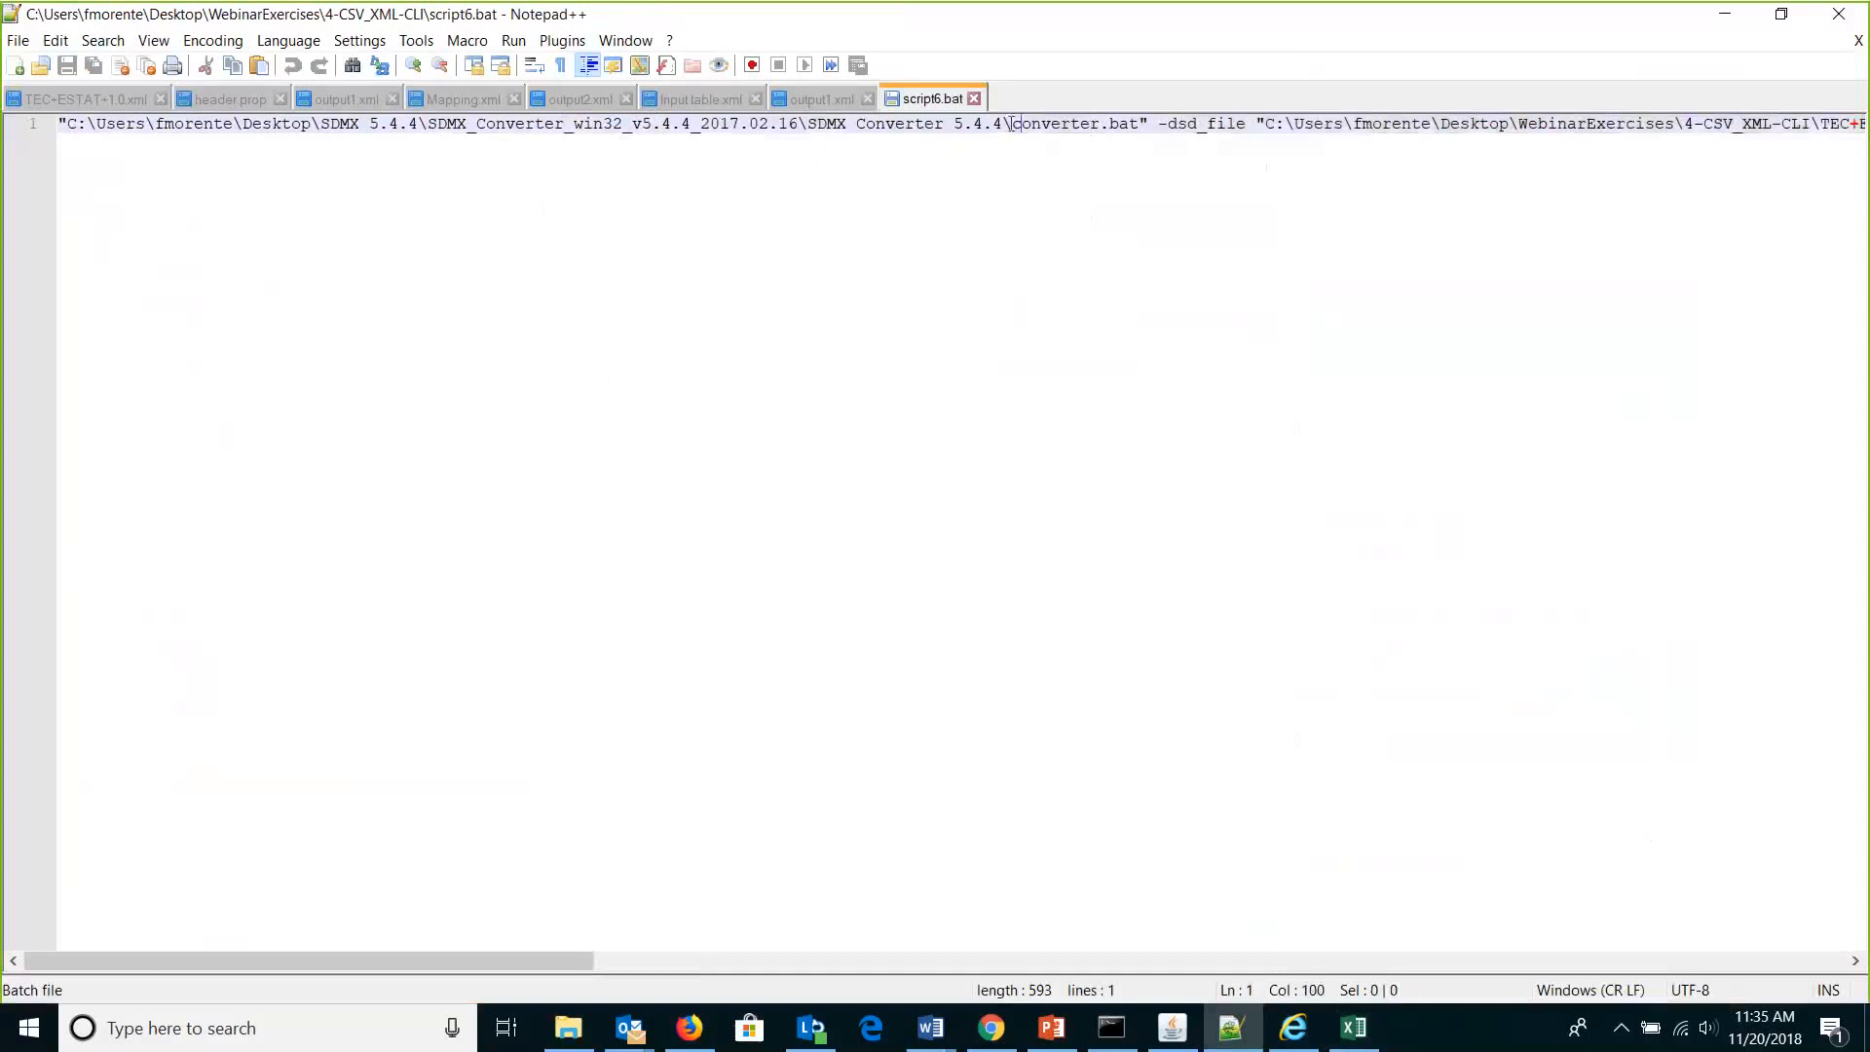
drag(1013, 125, 930, 129)
key(shift+End)
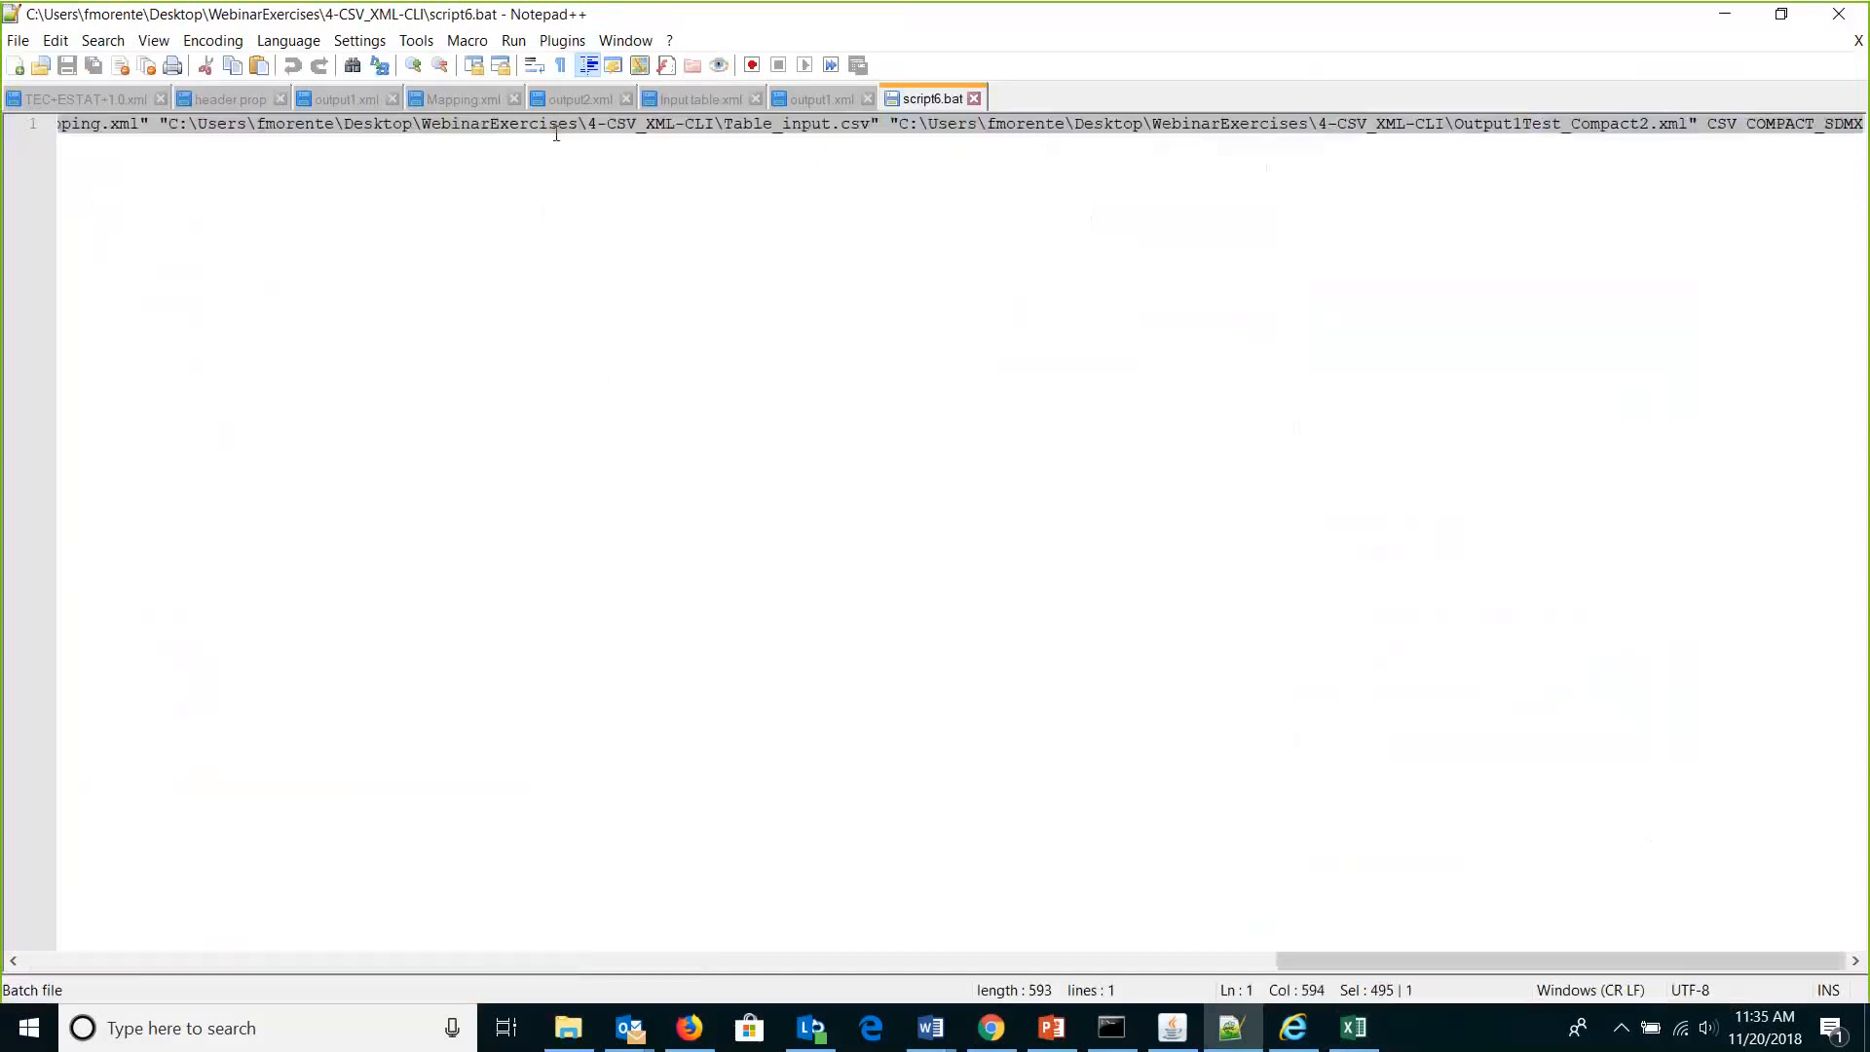
drag(100, 99, 39, 122)
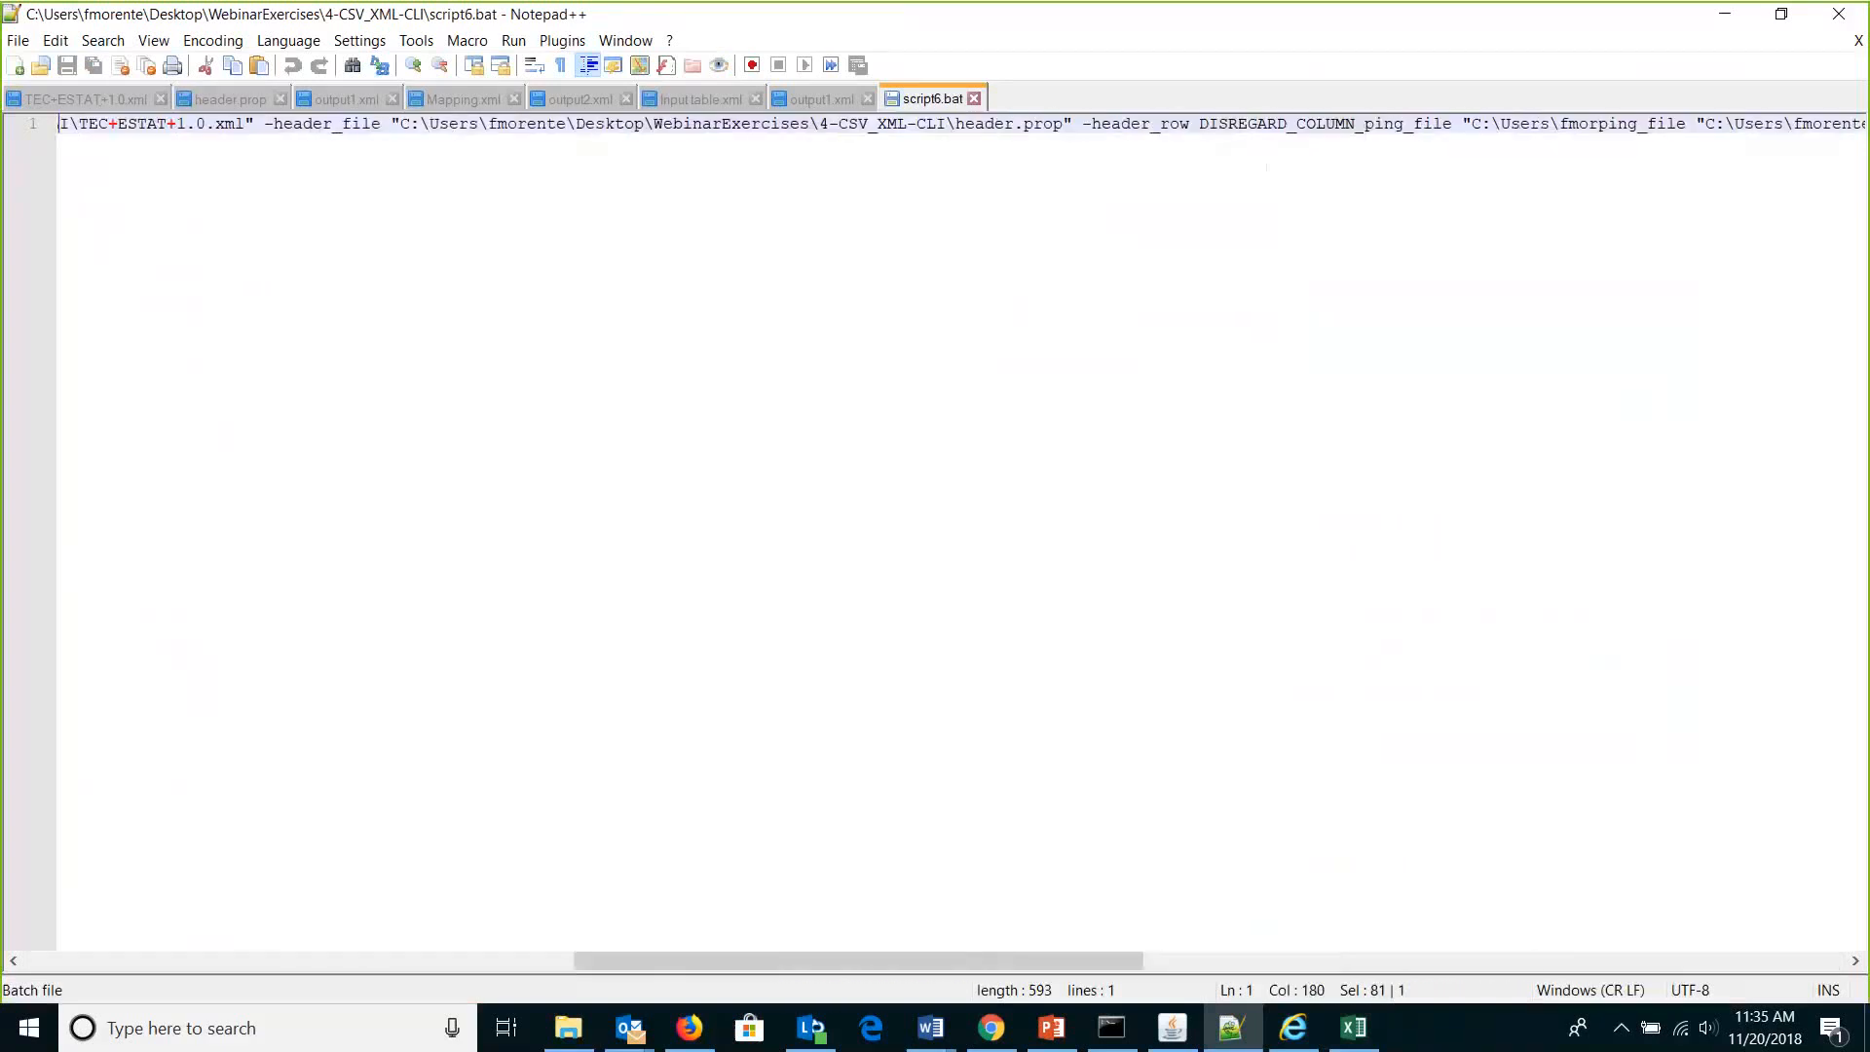
key(shift+End)
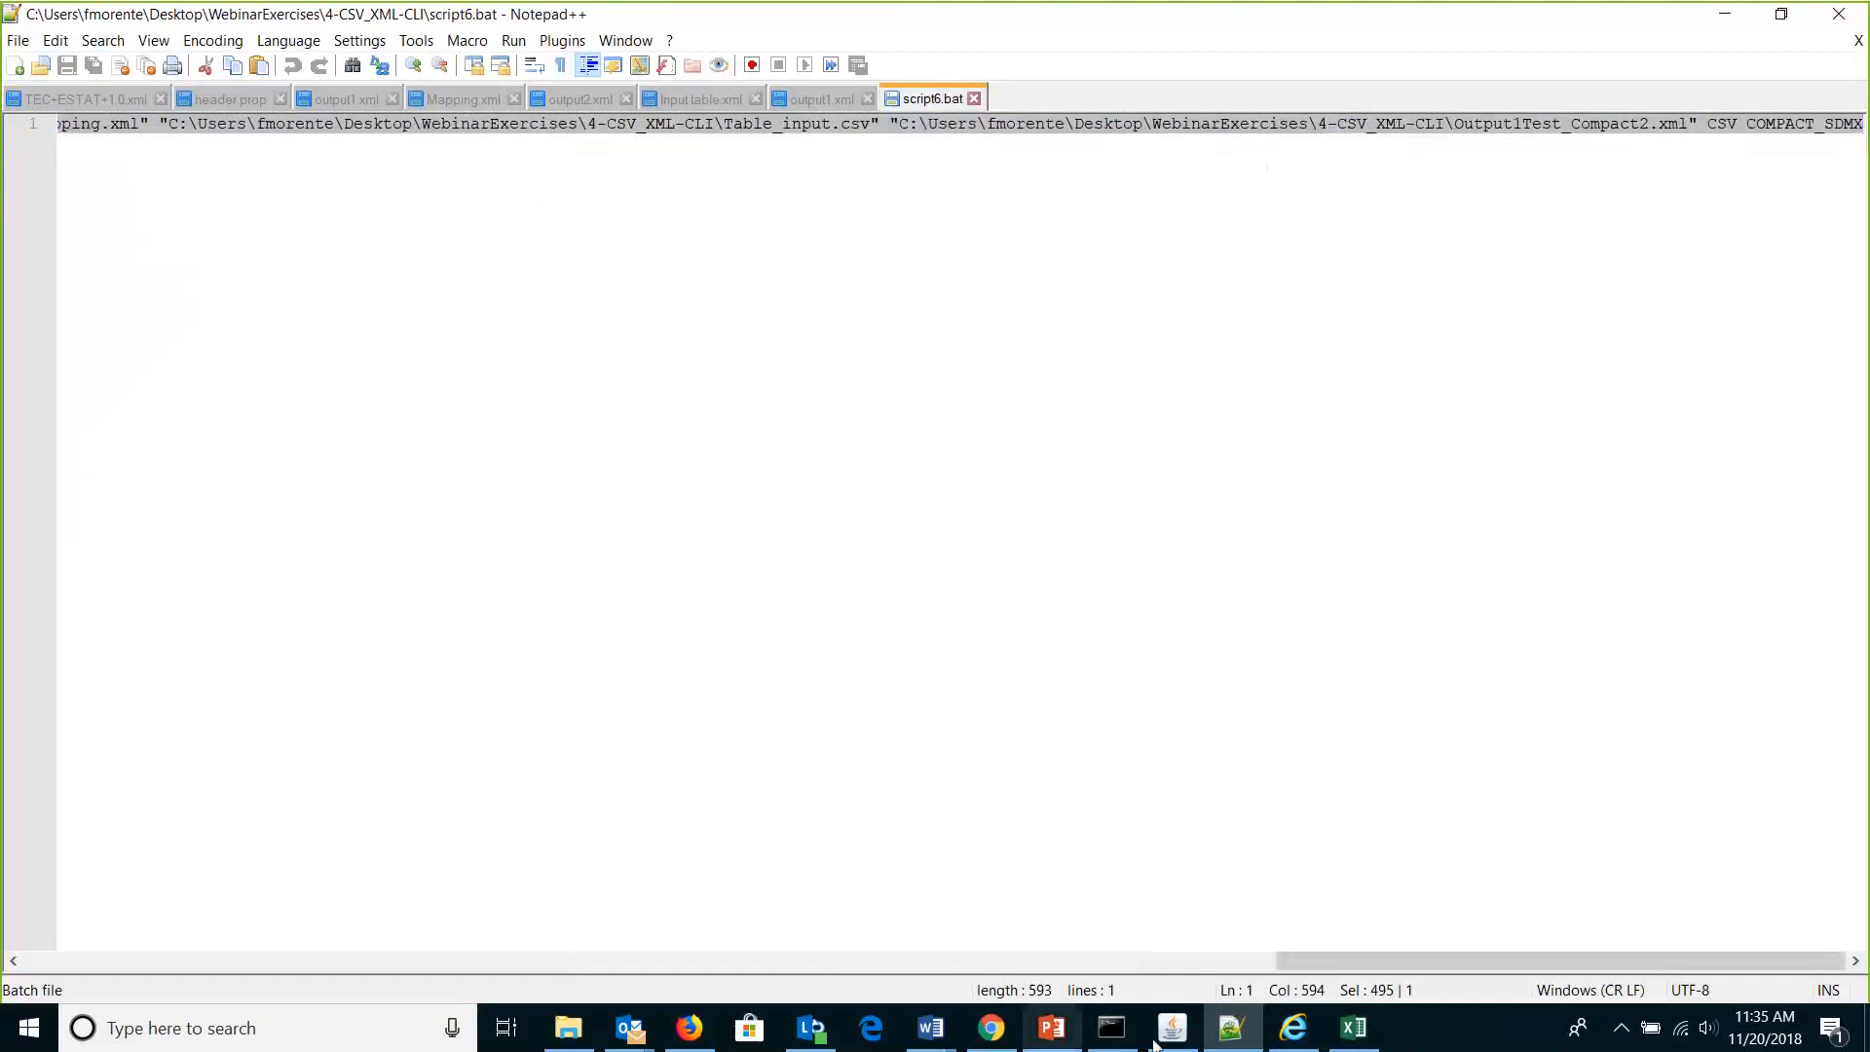
drag(1303, 961, 53, 964)
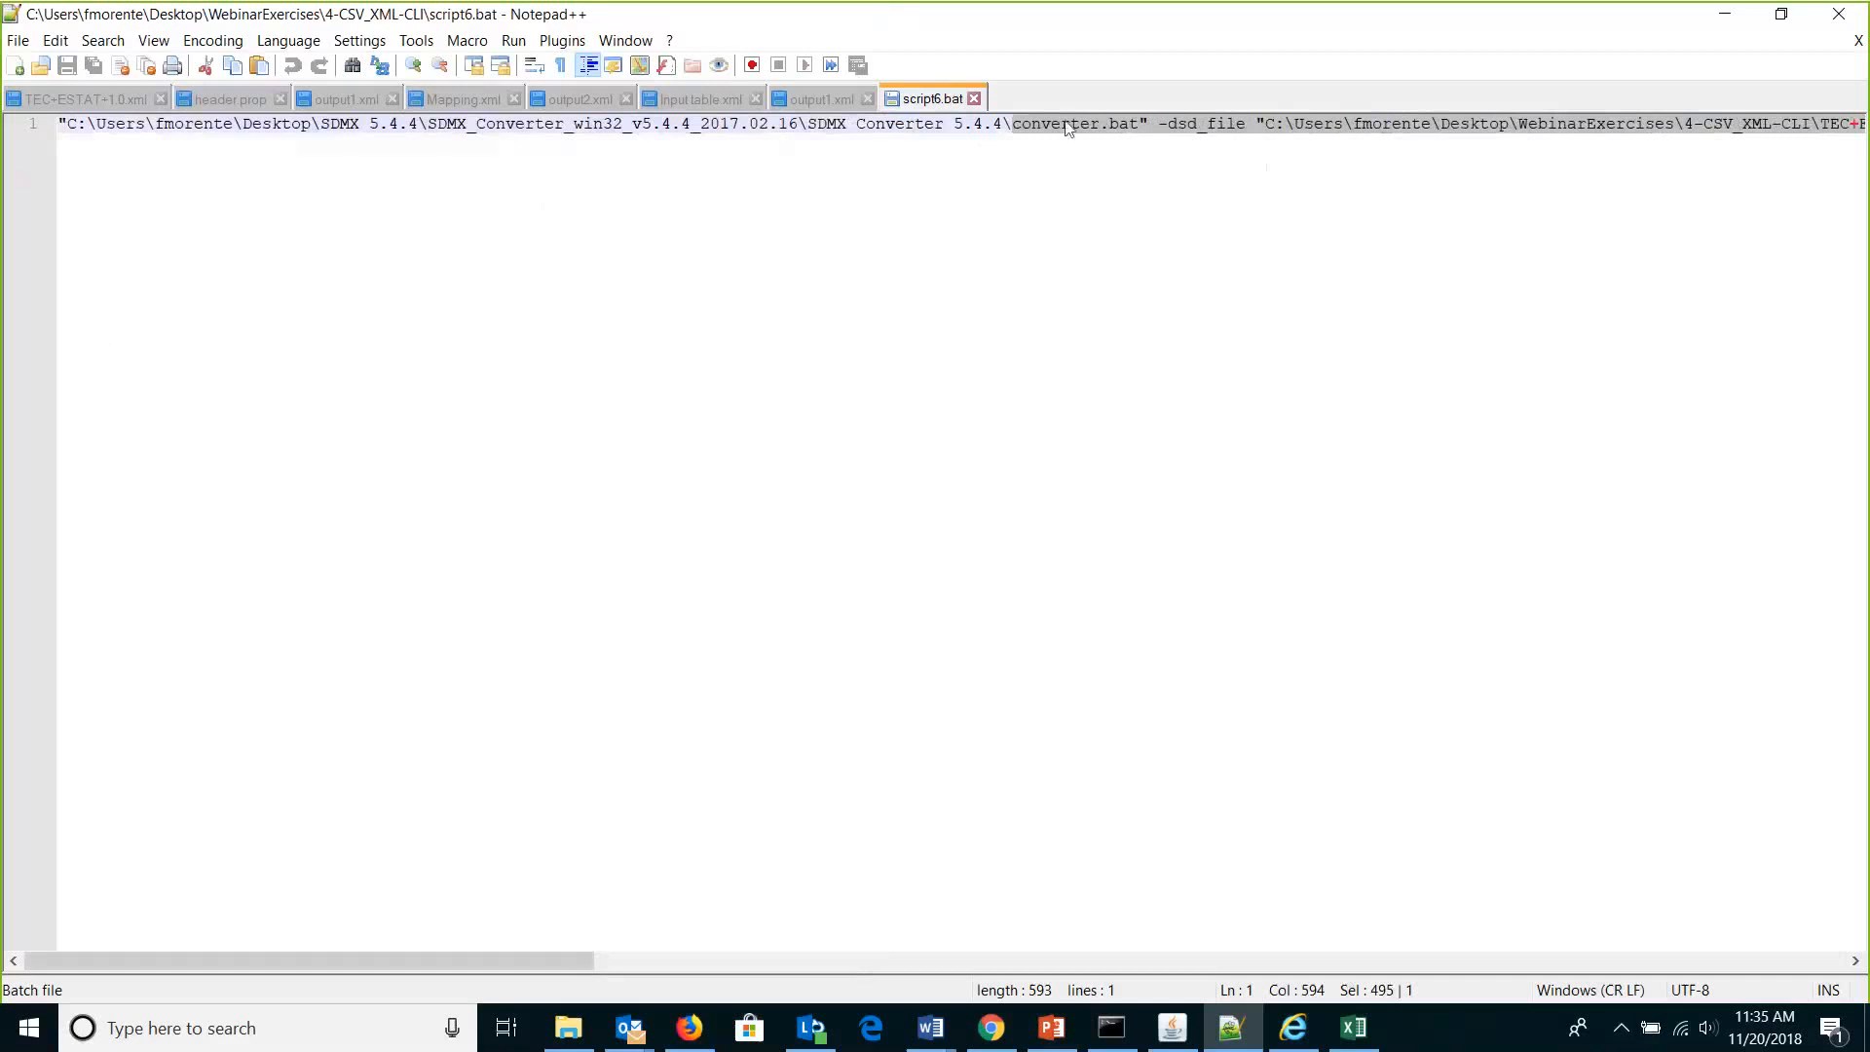
Browse SDMX 5.4.4 down to the SDMX Converter 5.4.4 folder, show its full path, then return to script6.bat.
click(1722, 15)
click(1789, 14)
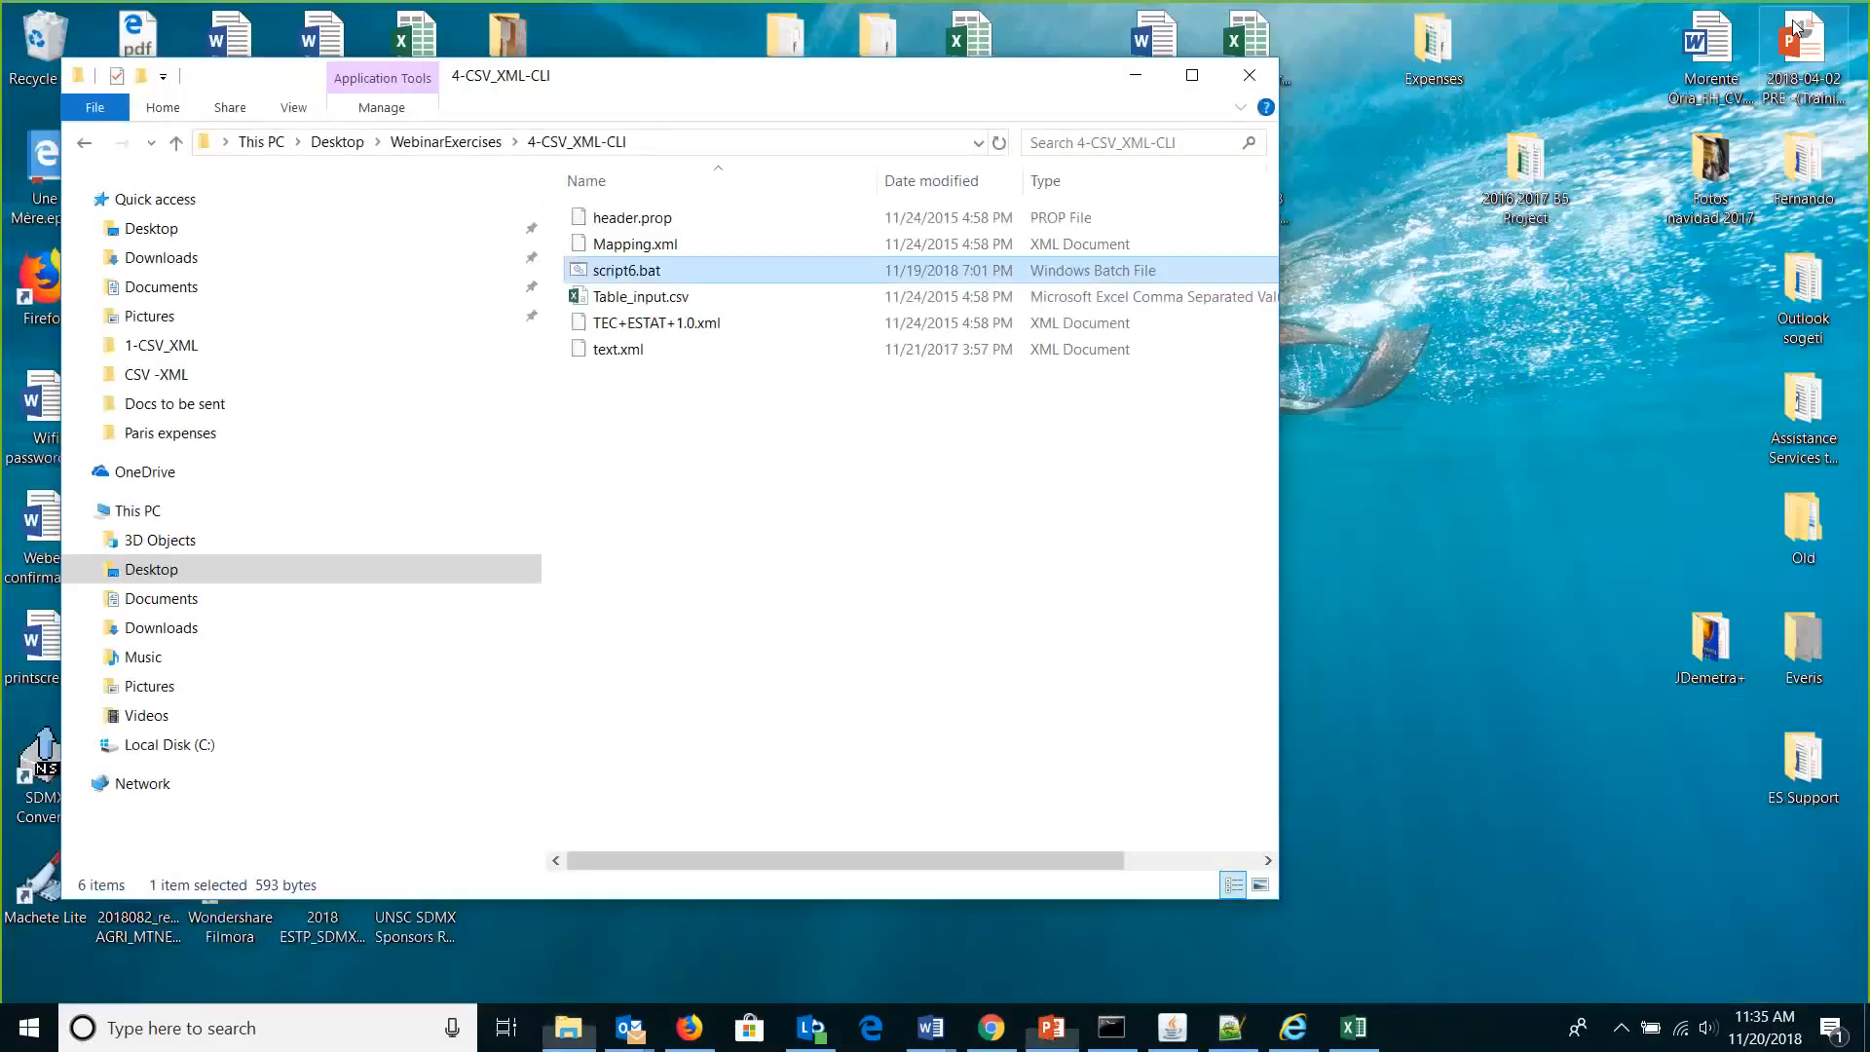
click(1250, 75)
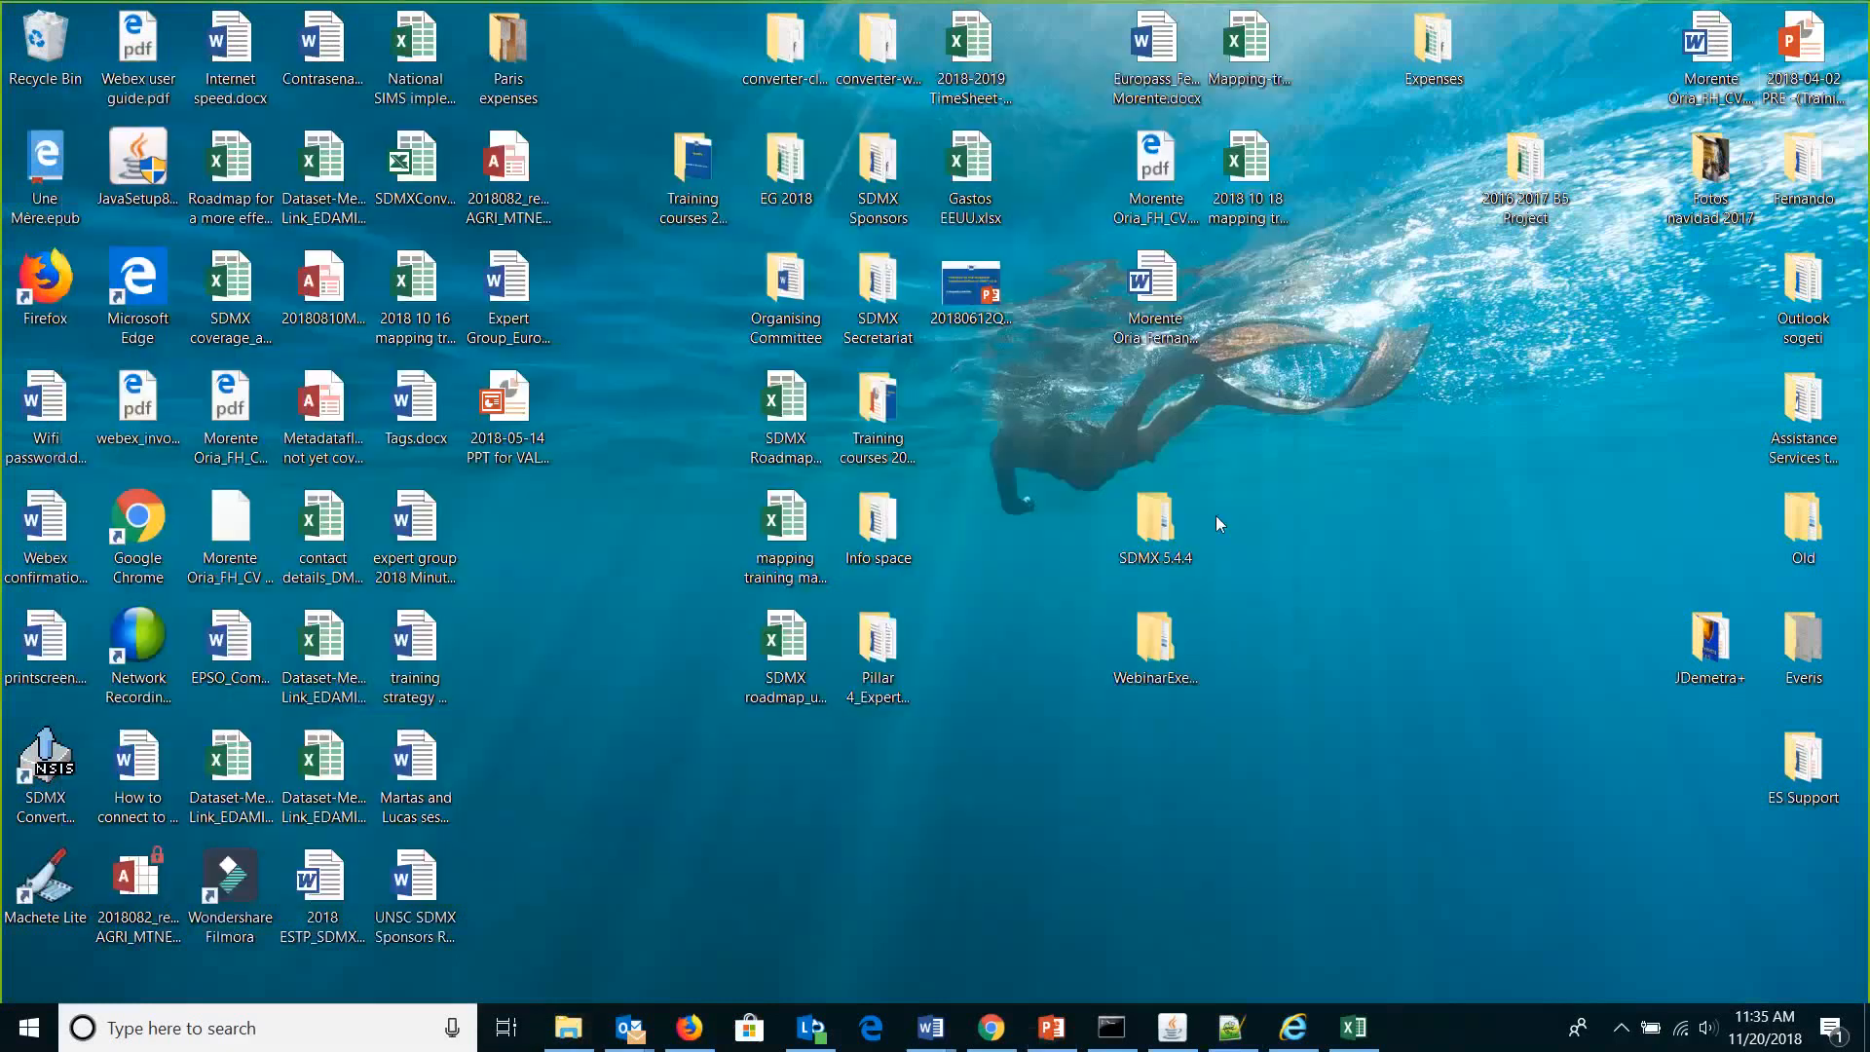
double_click(1158, 531)
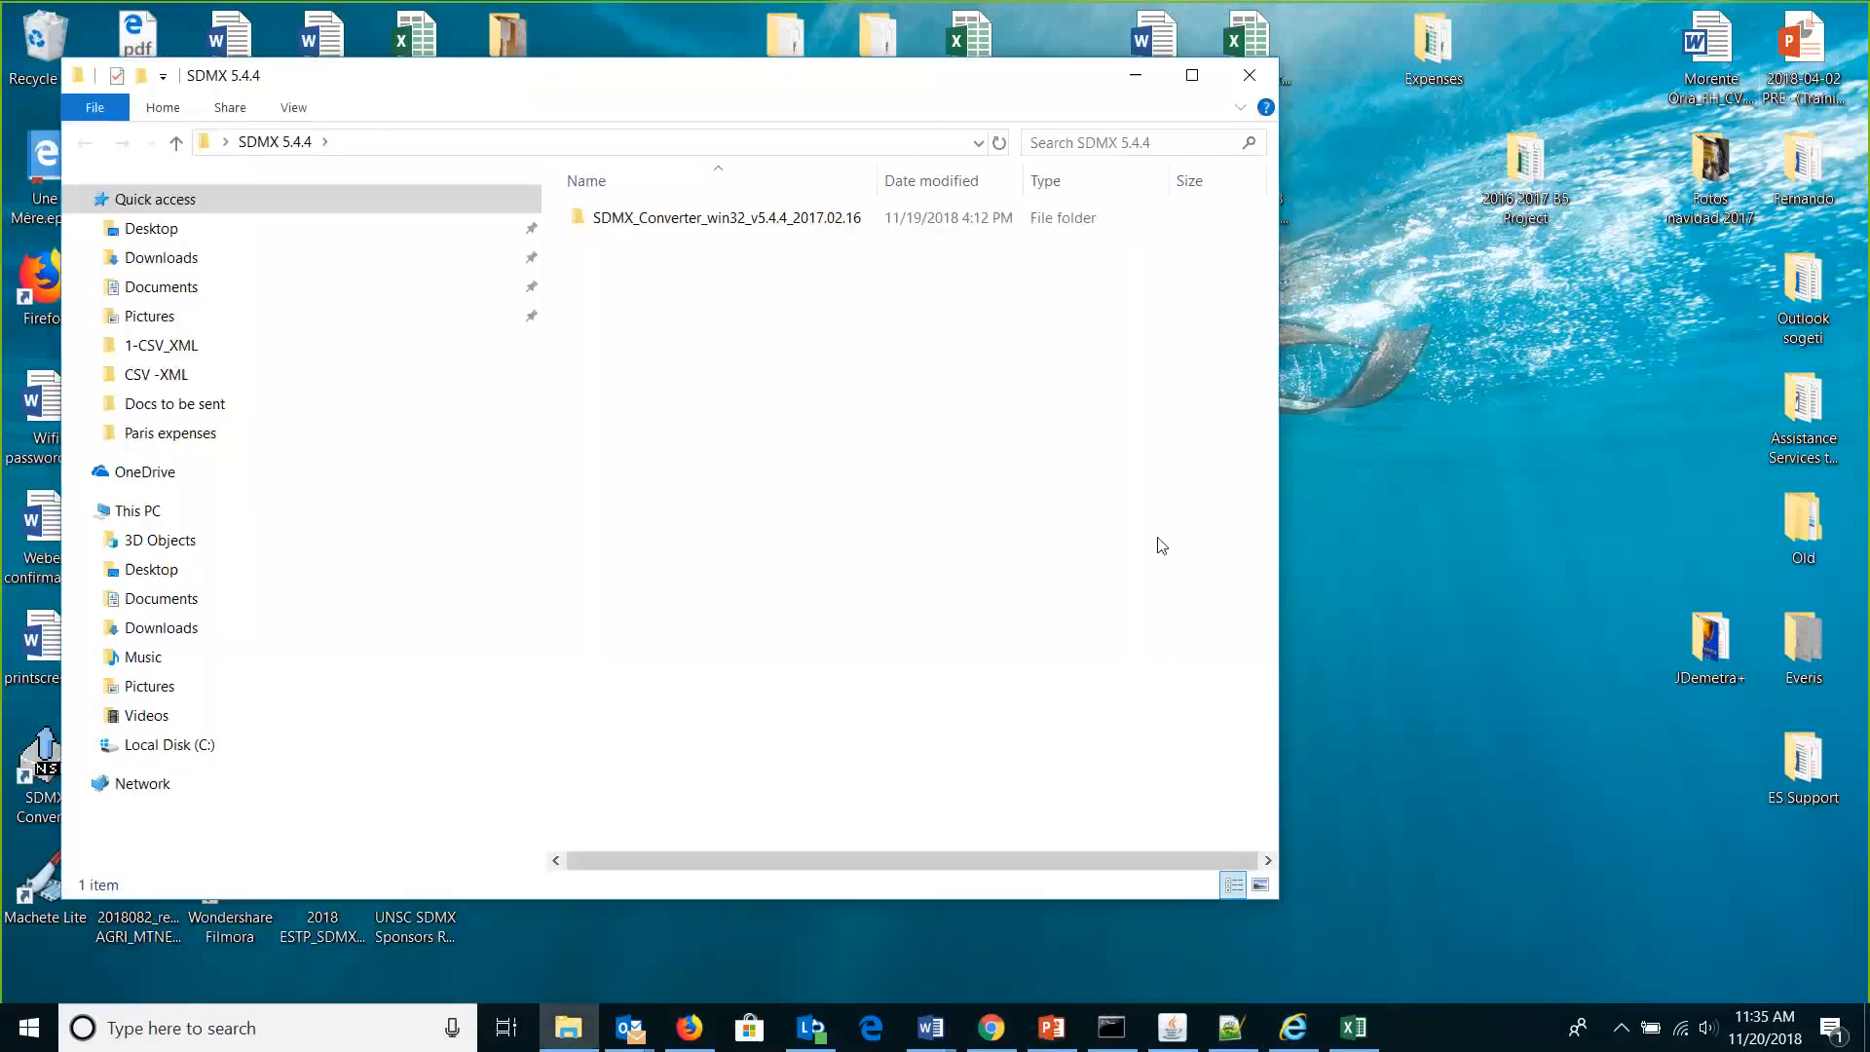
double_click(820, 224)
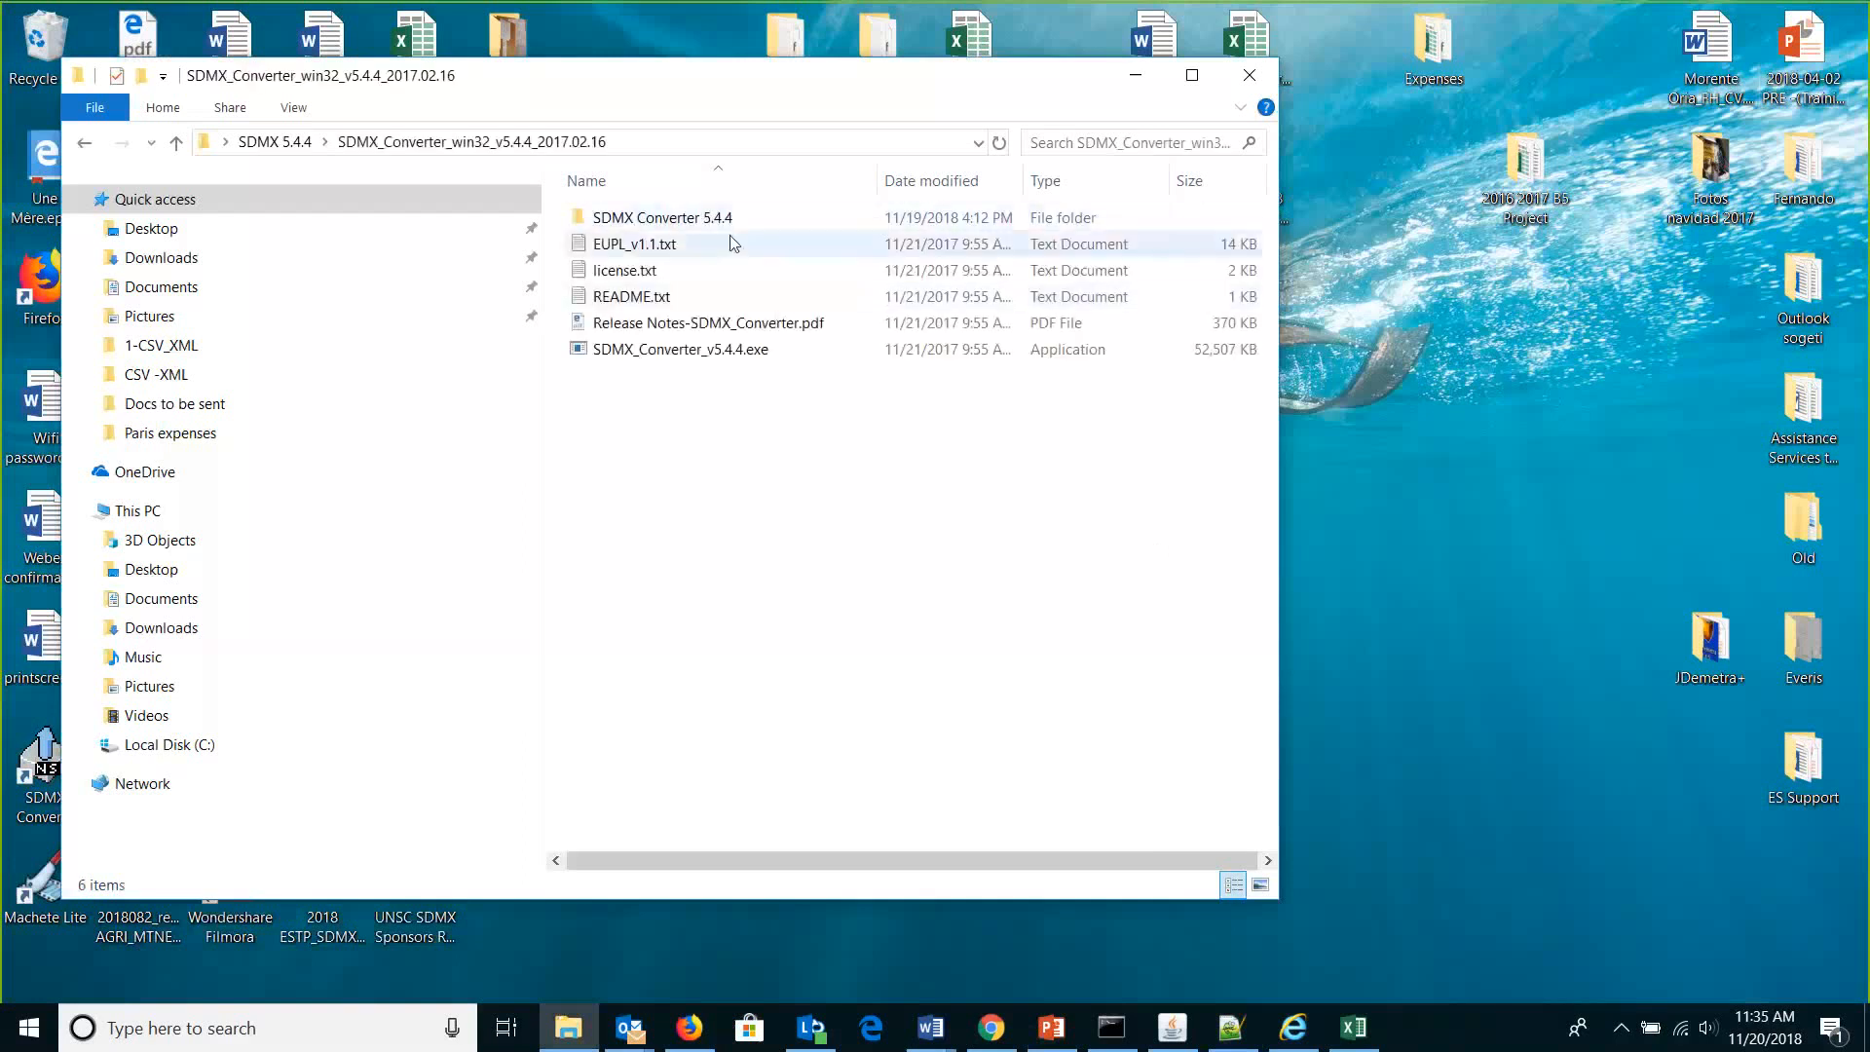
double_click(725, 220)
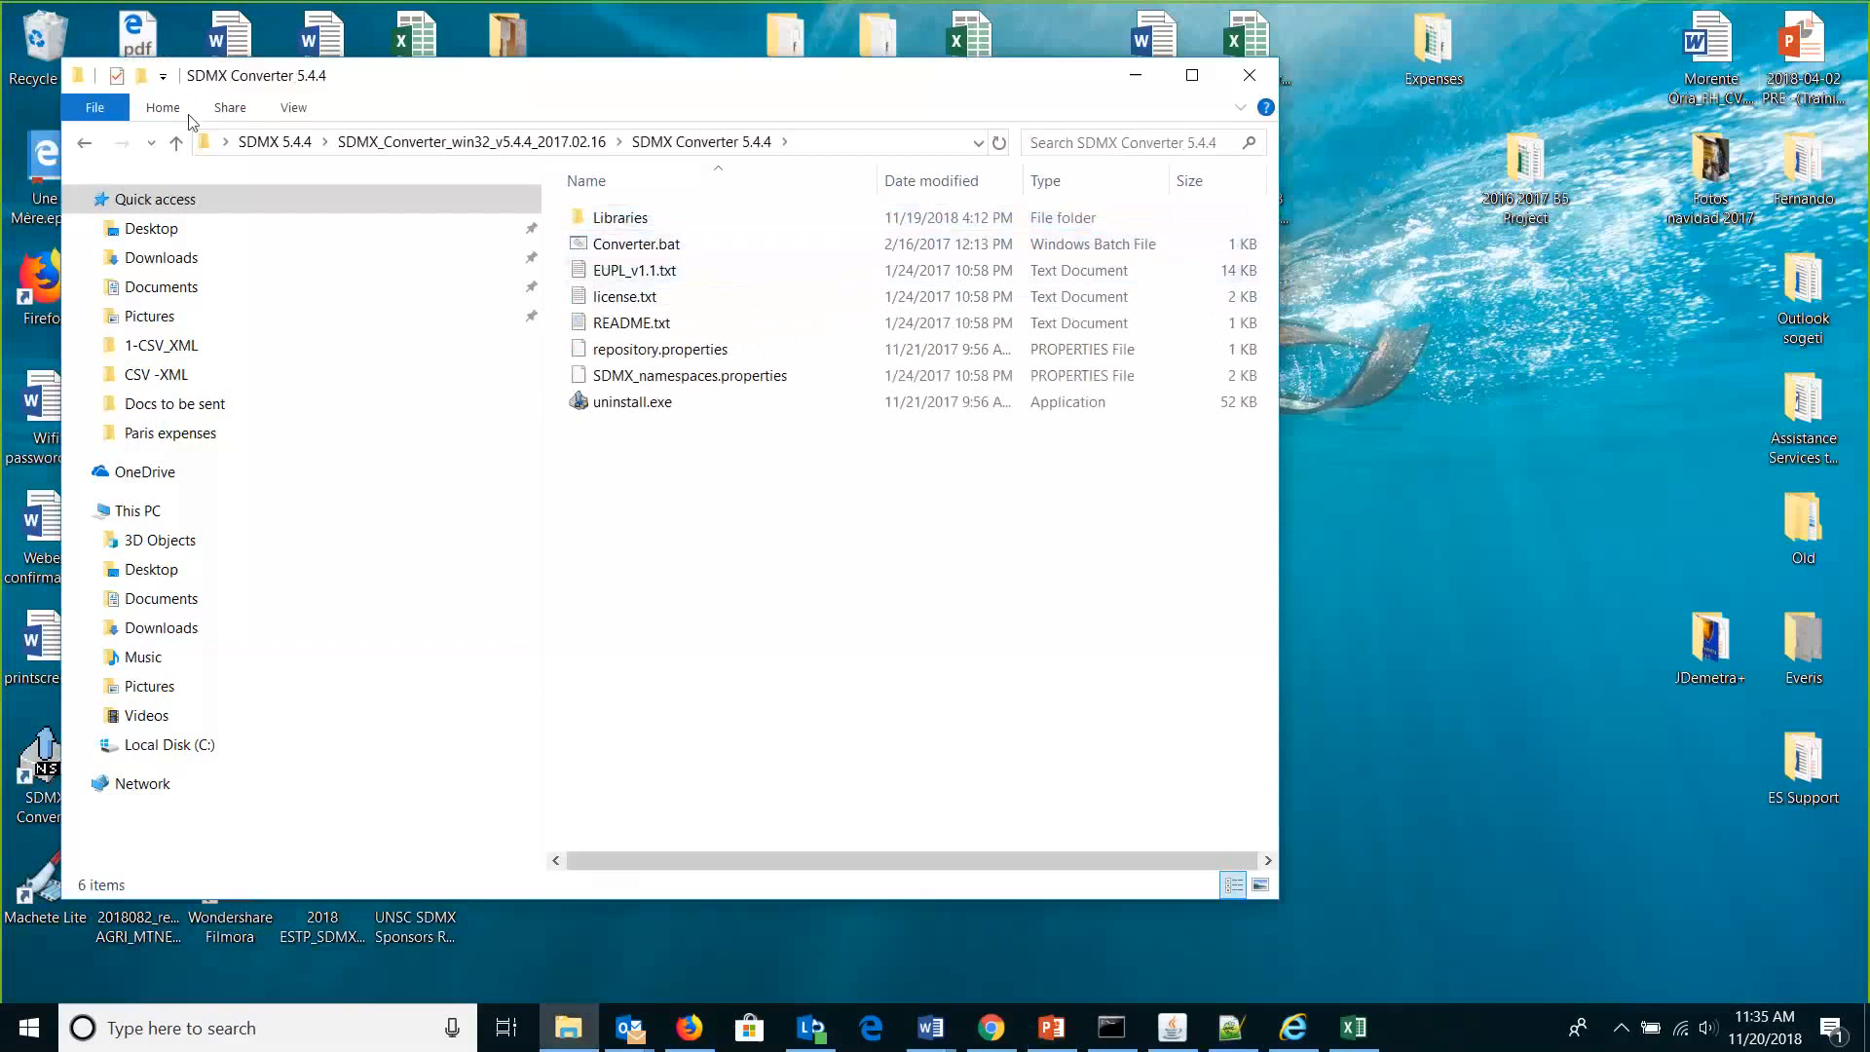
click(203, 144)
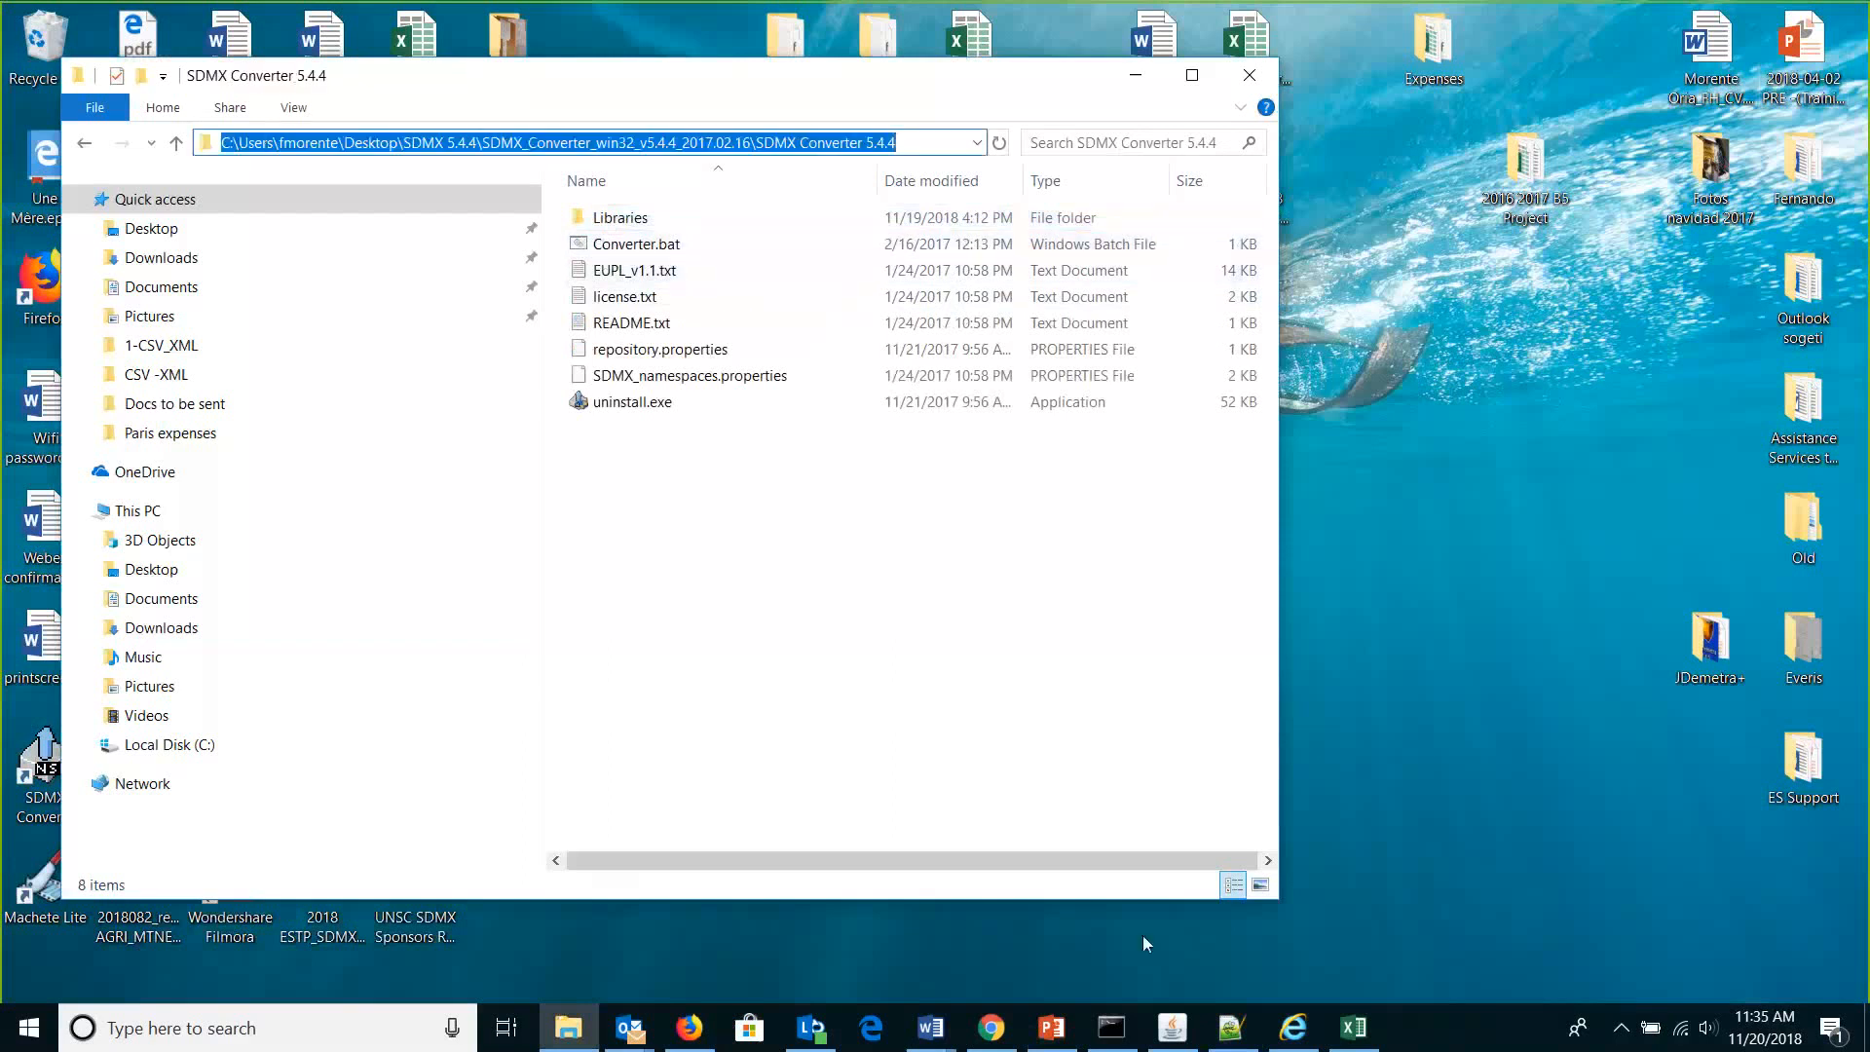
click(1235, 1034)
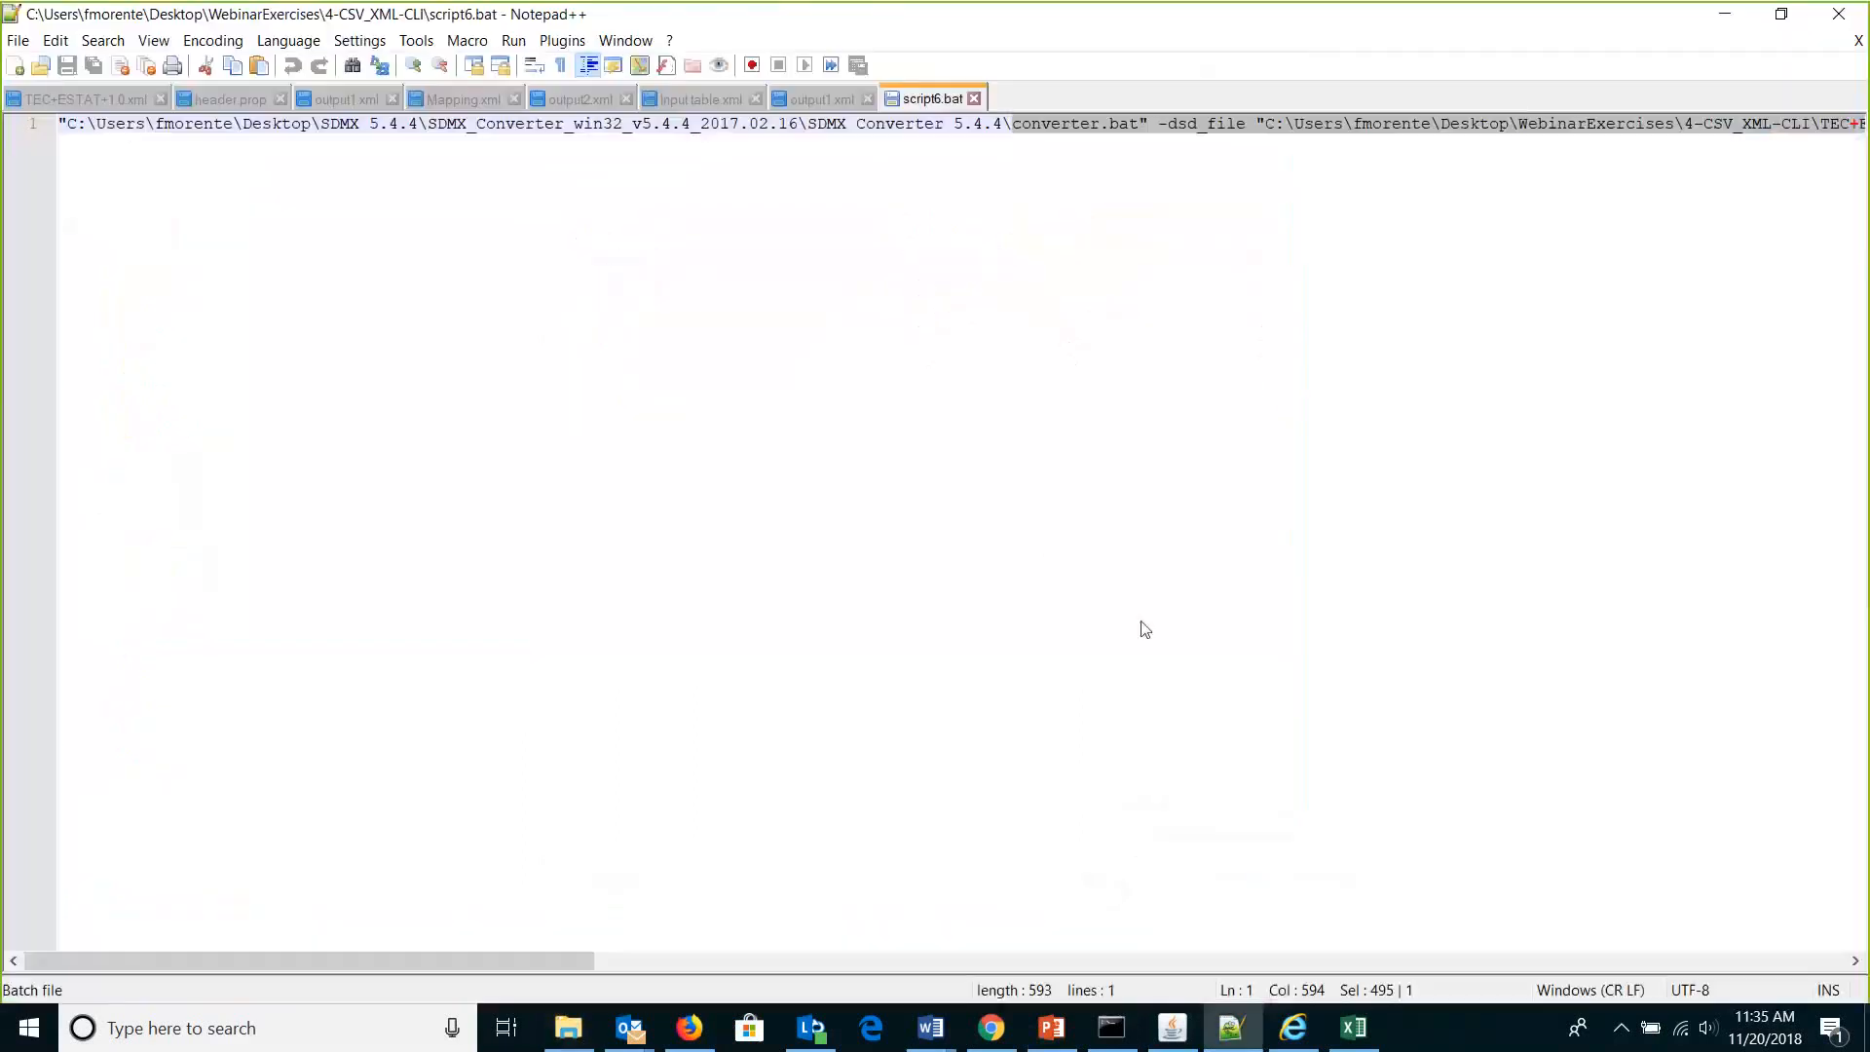
Highlight script6.bat's arguments from -dsd_file TEC+ESTAT+1.0.xml and -header_file header.prop, then return to the Converter folder.
click(1135, 127)
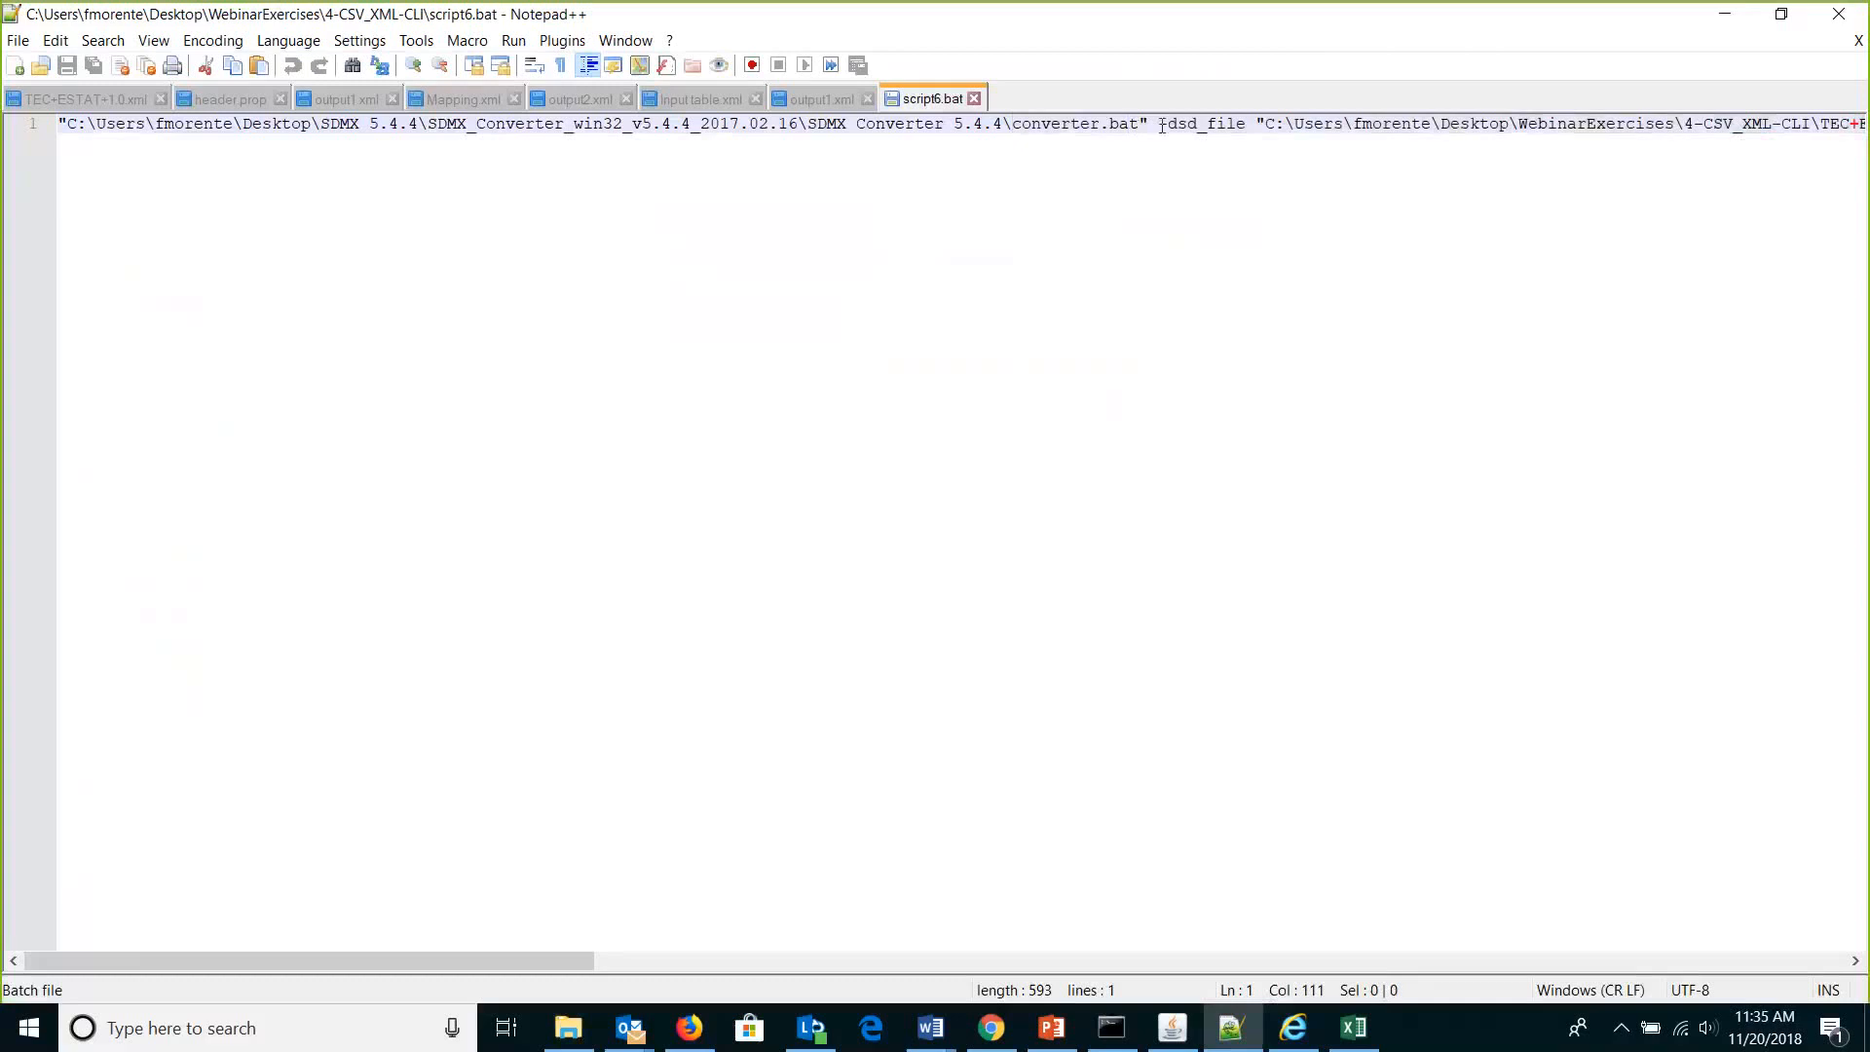
drag(1156, 124, 1743, 139)
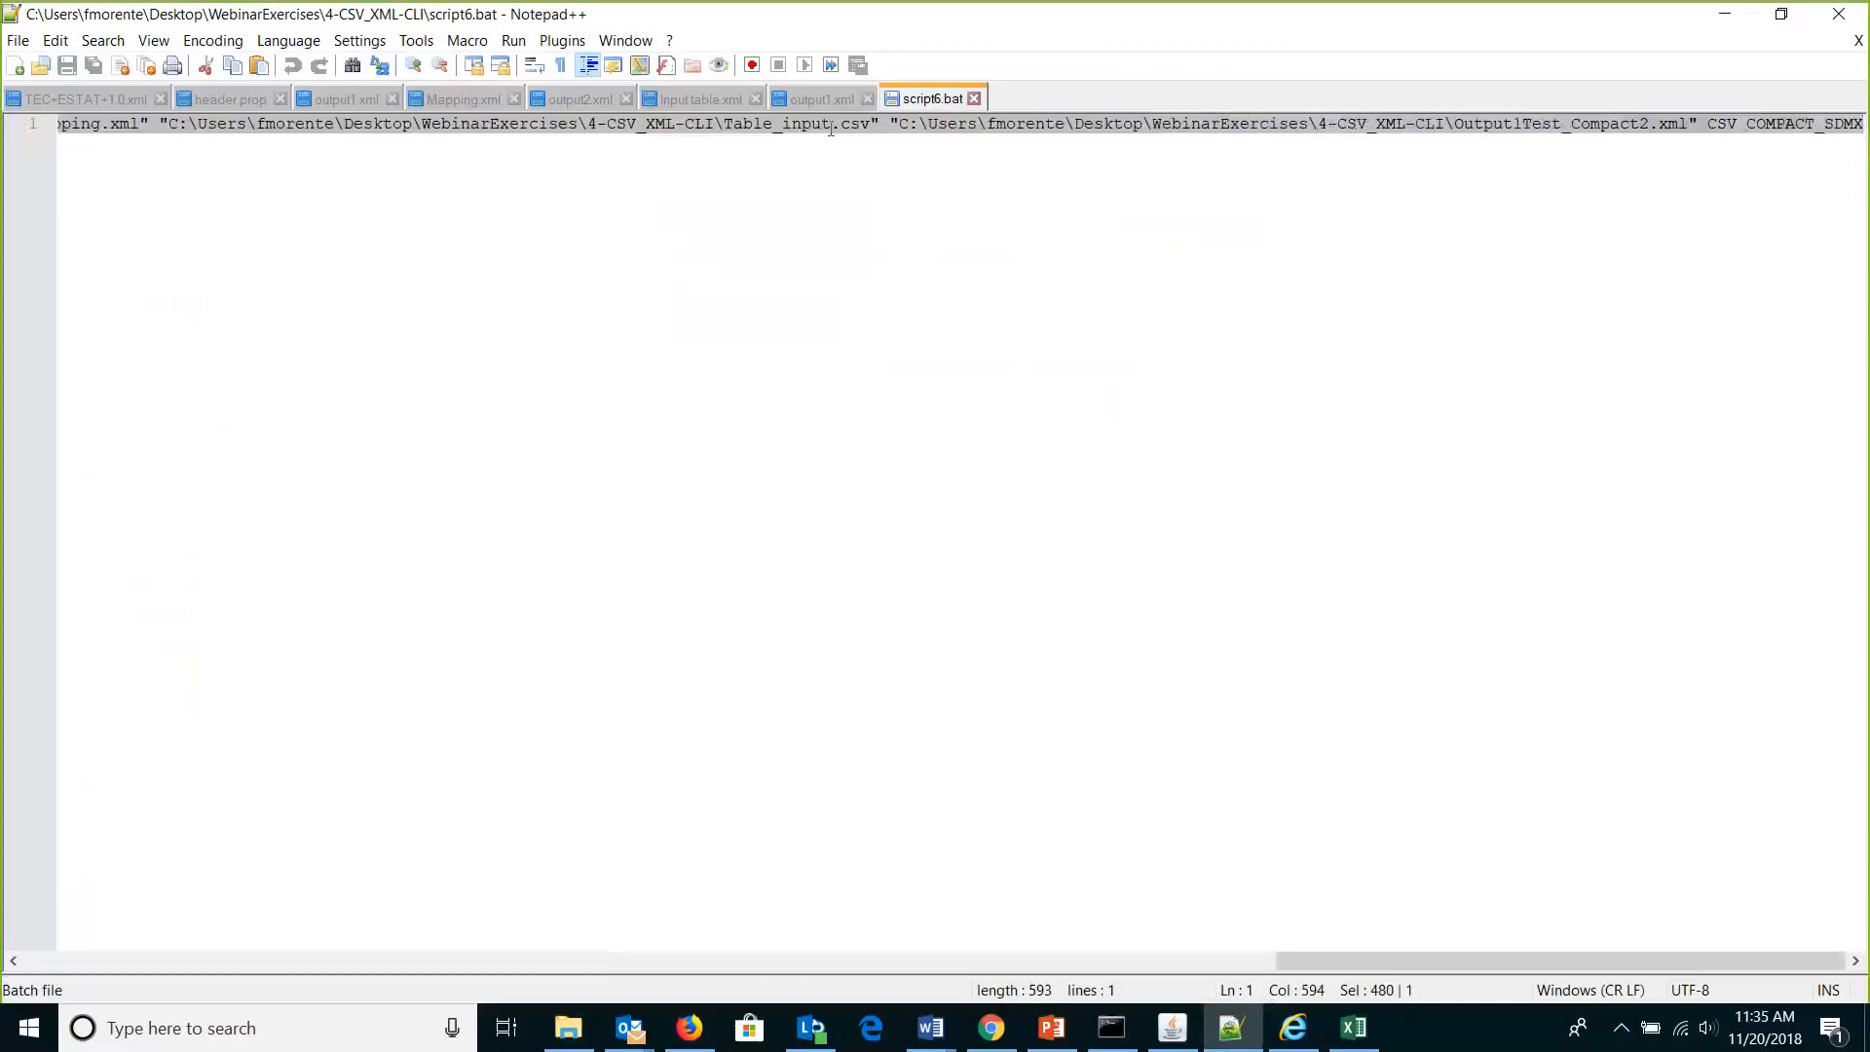
drag(502, 139, 153, 119)
key(Left)
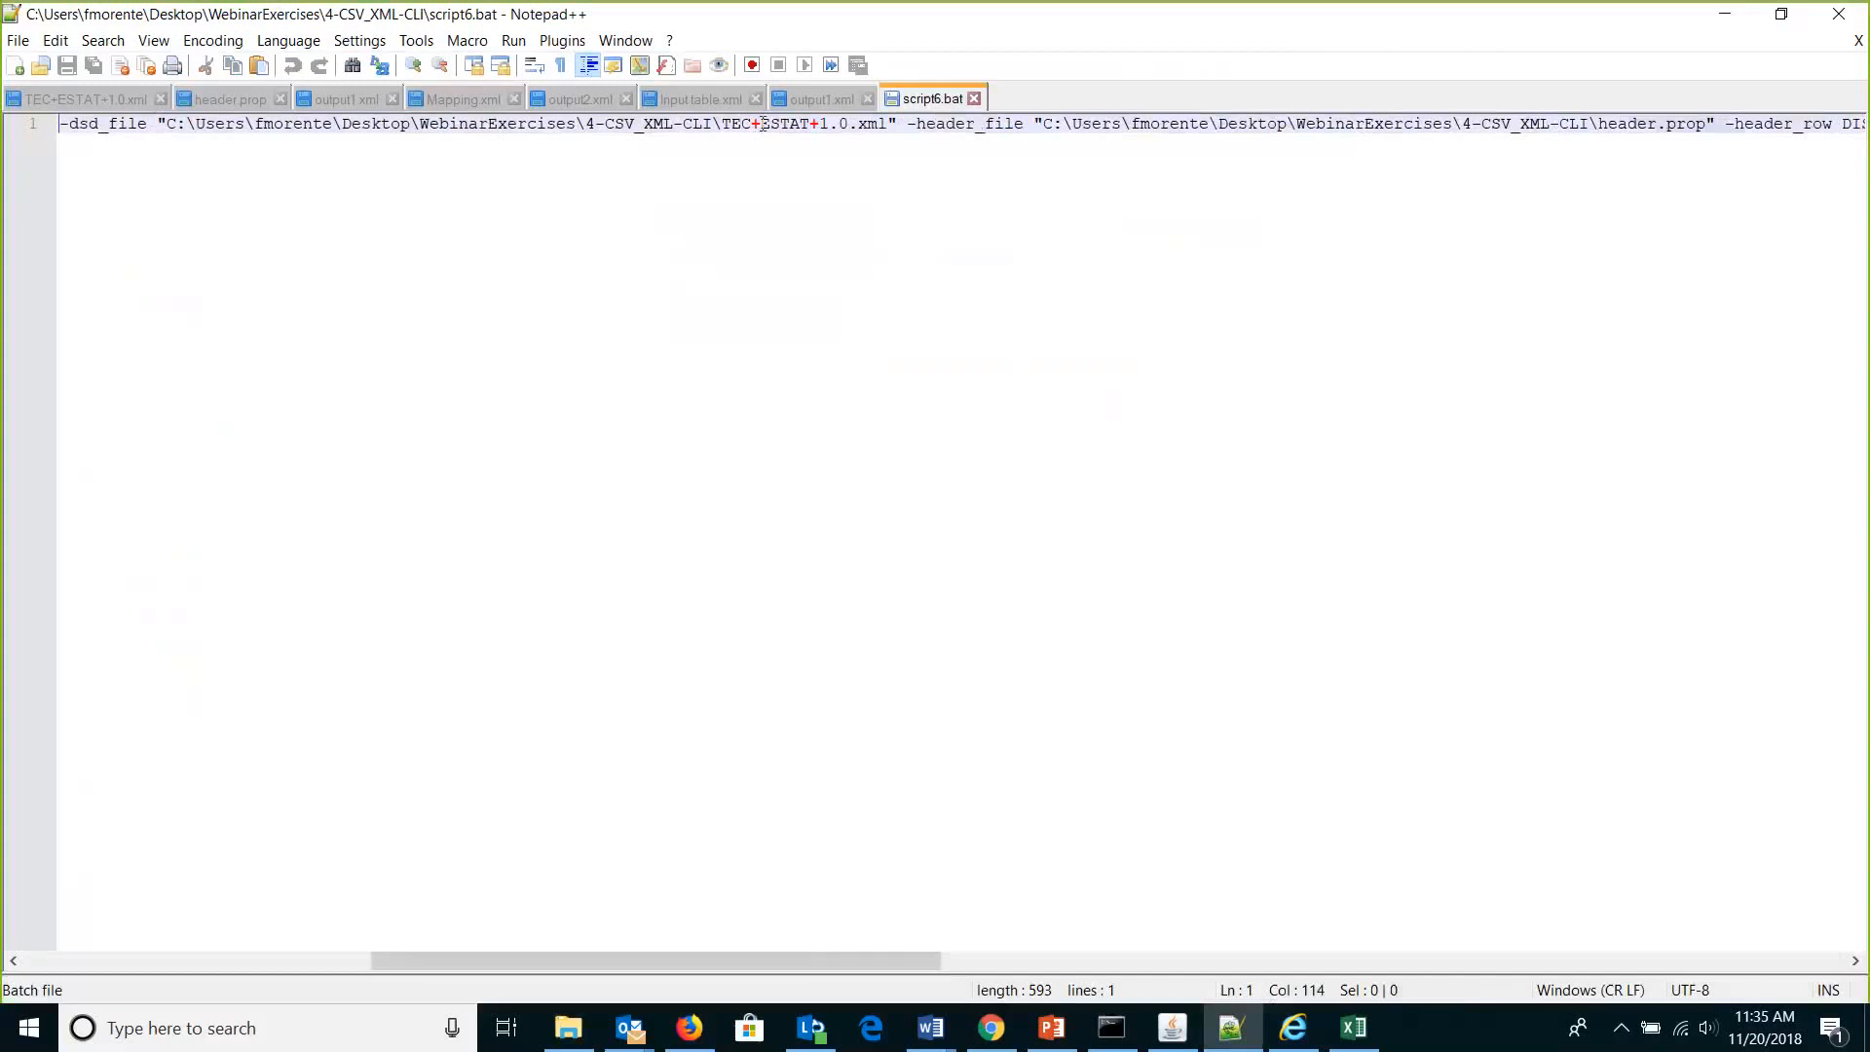
click(568, 1027)
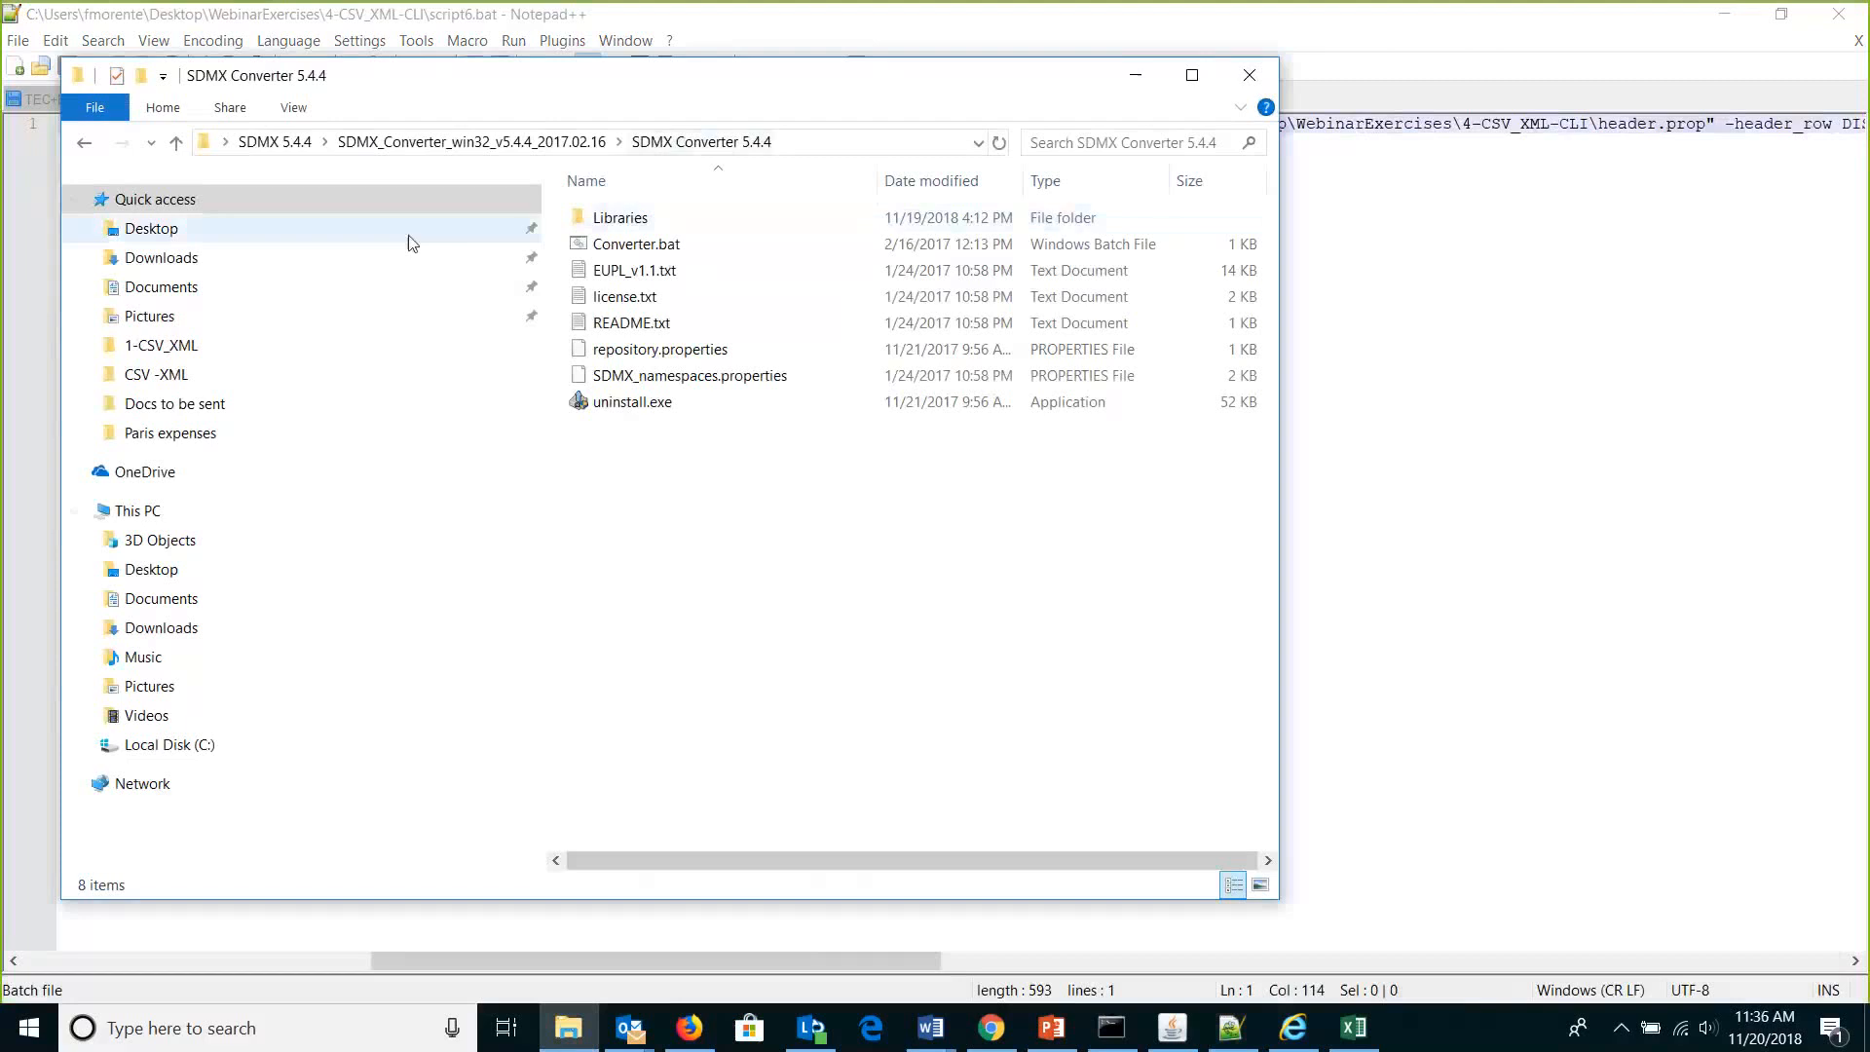
Browse Desktop > WebinarExercises > 4-CSV_XML-CLI, display its full path, then return to script6.bat.
click(237, 240)
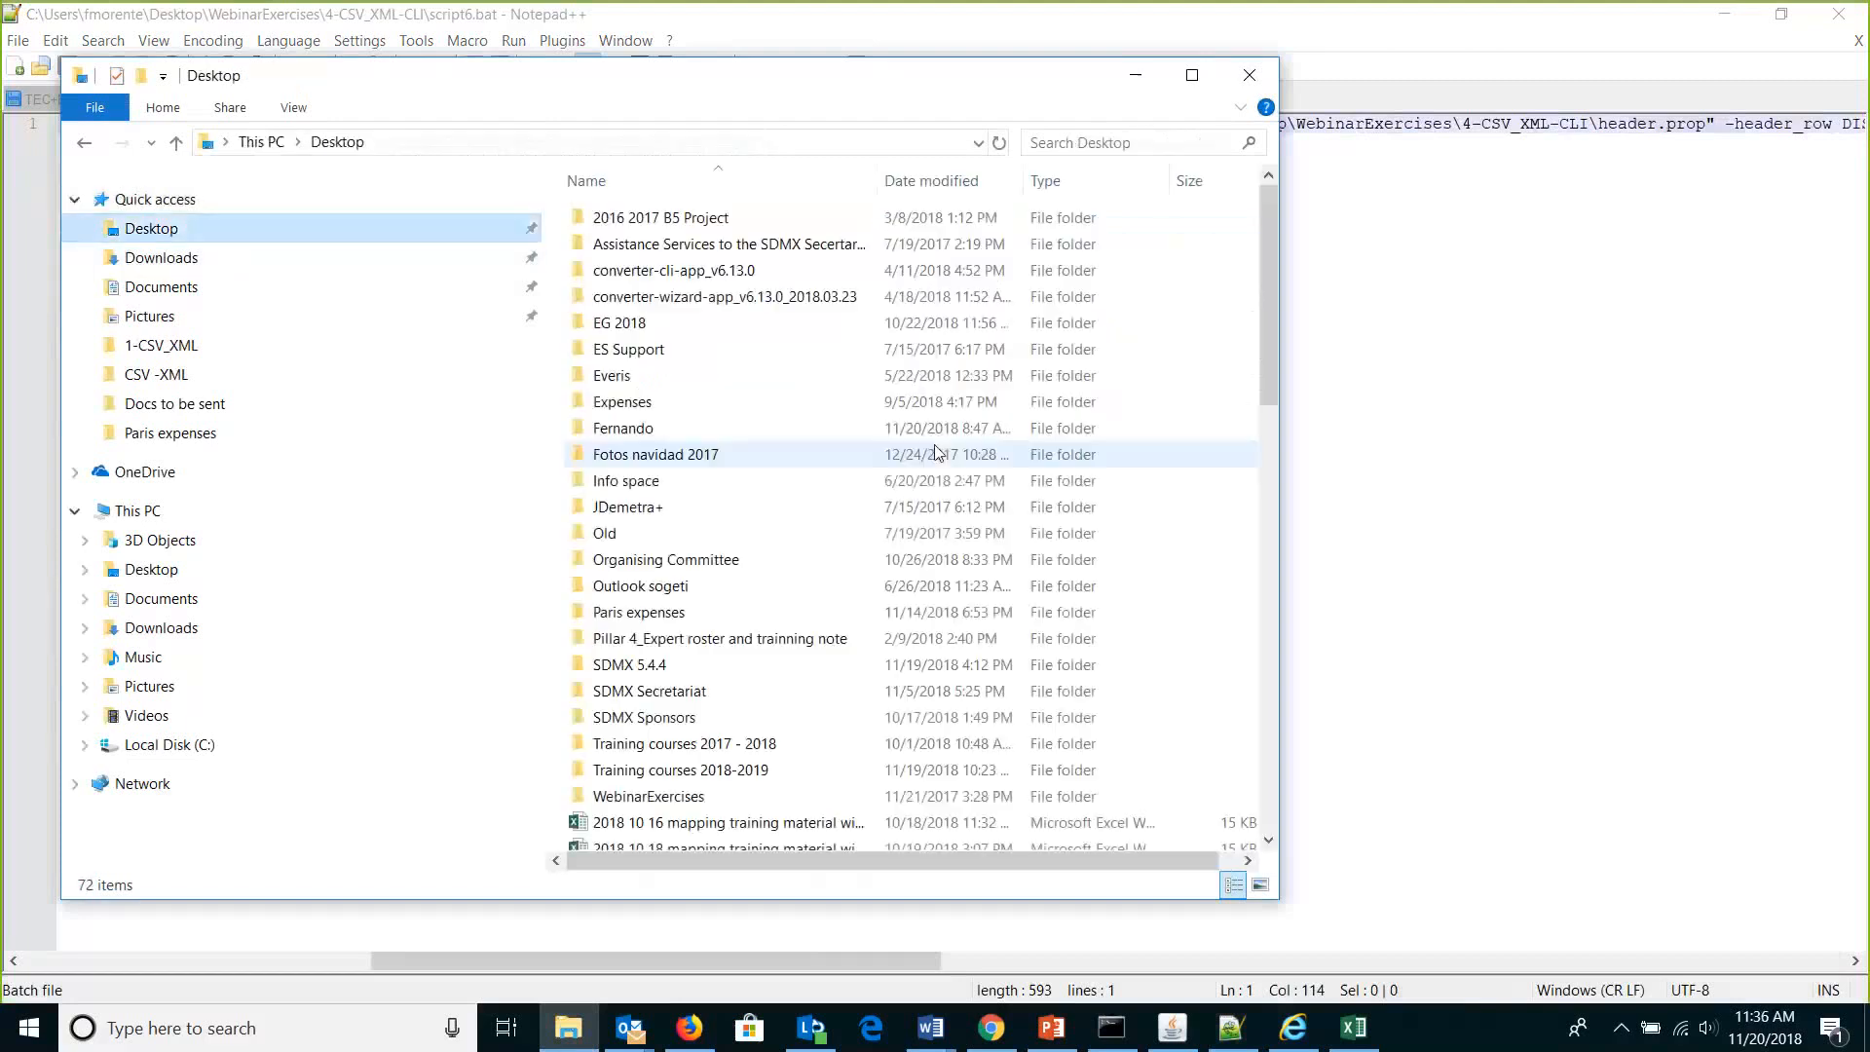
double_click(648, 797)
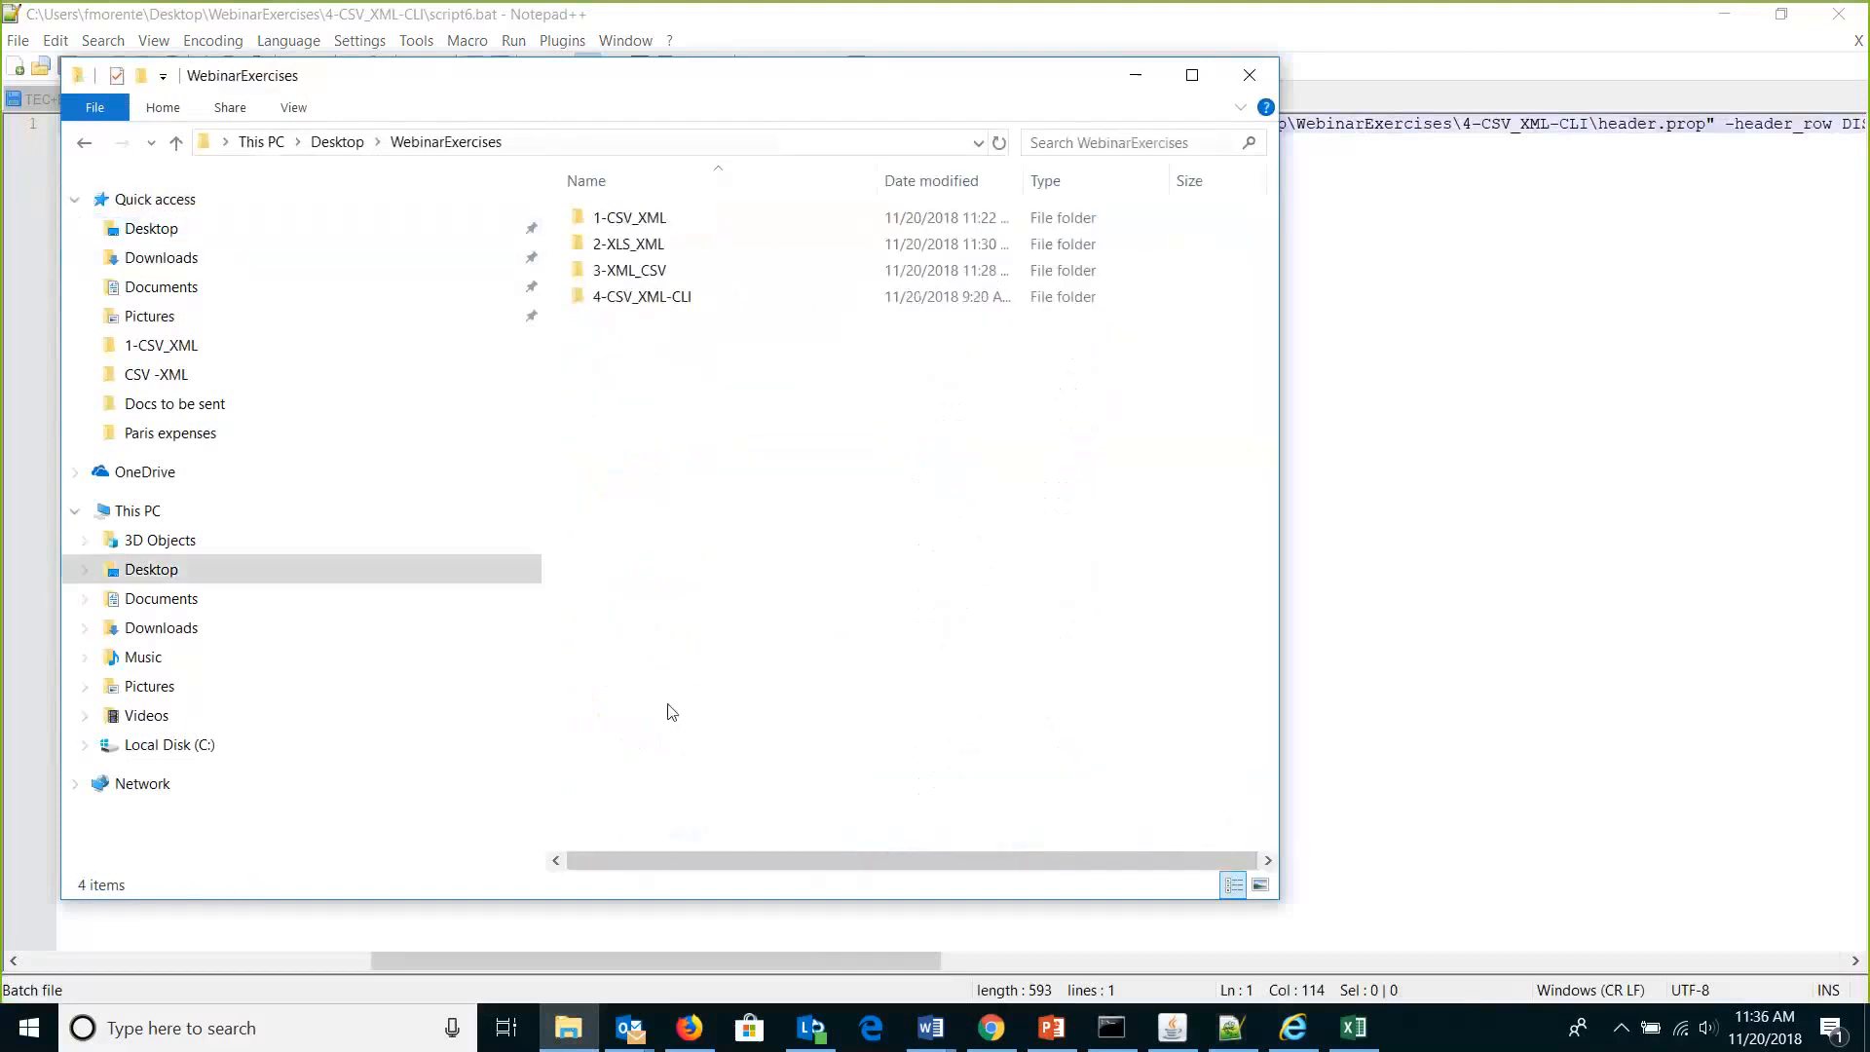
double_click(648, 297)
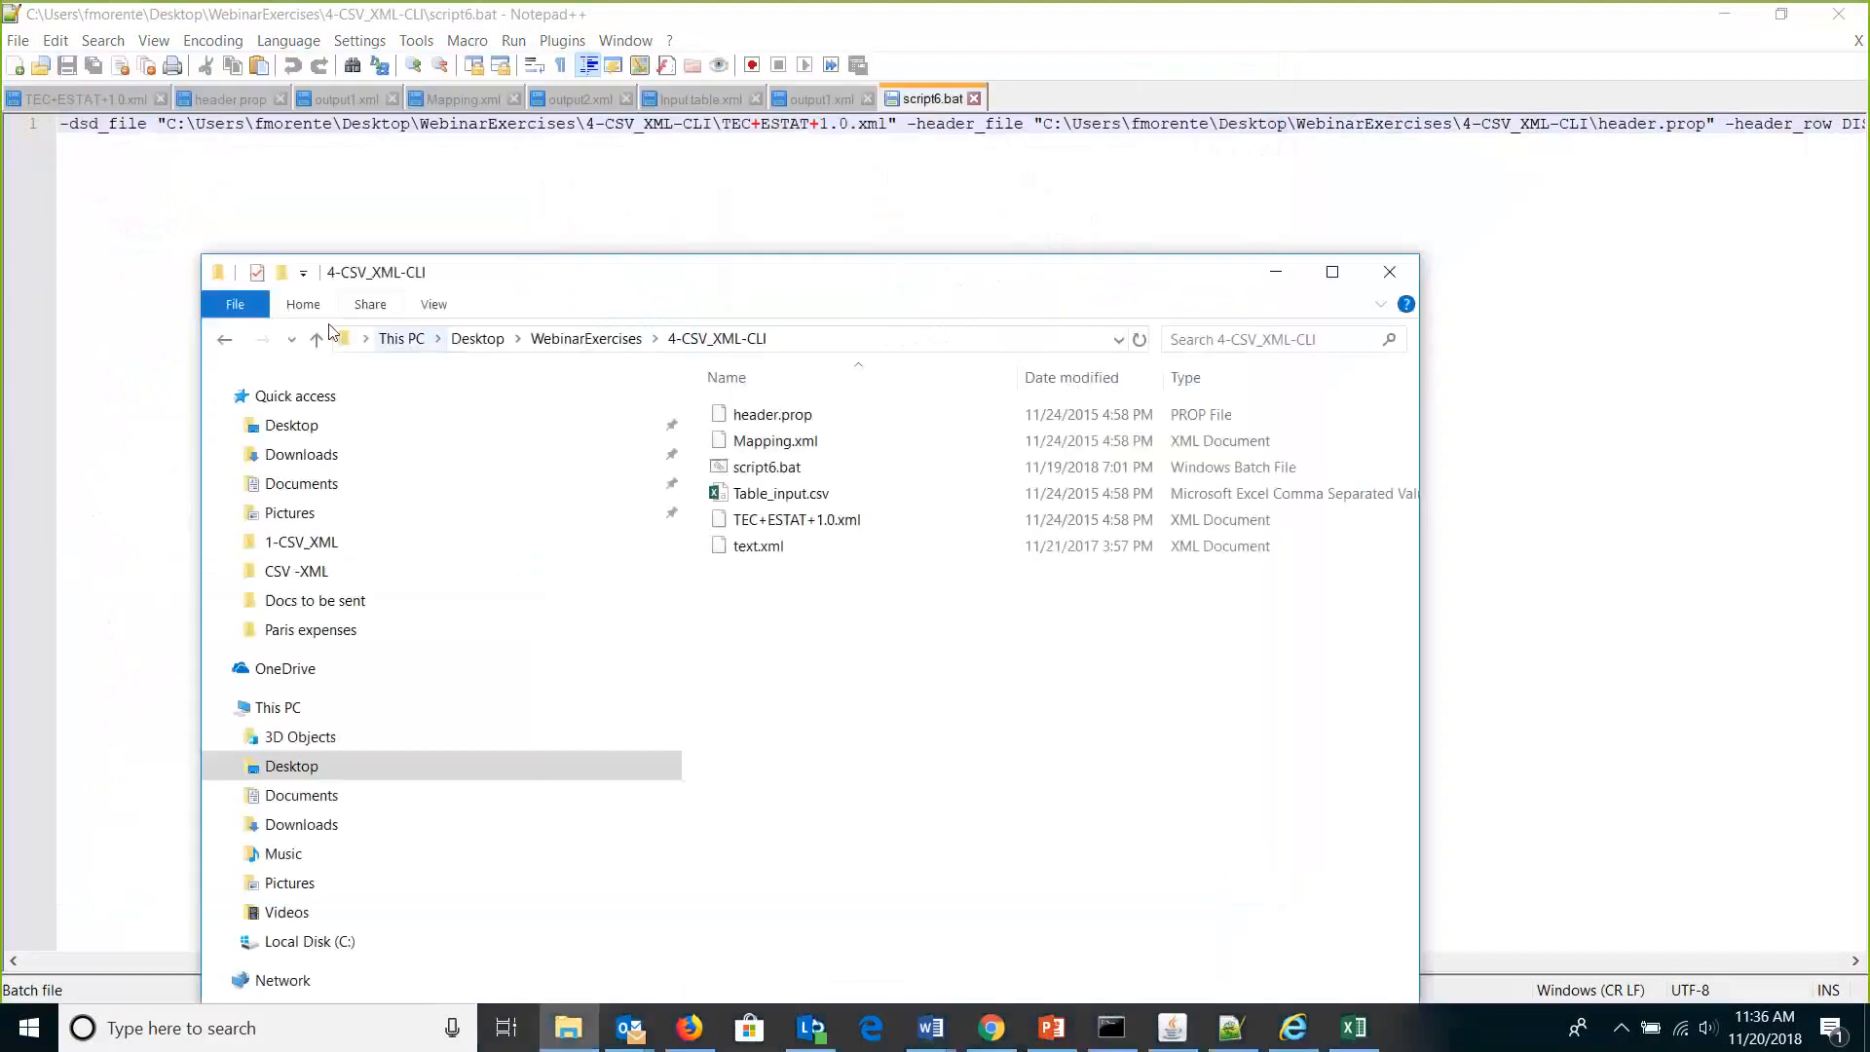
click(347, 340)
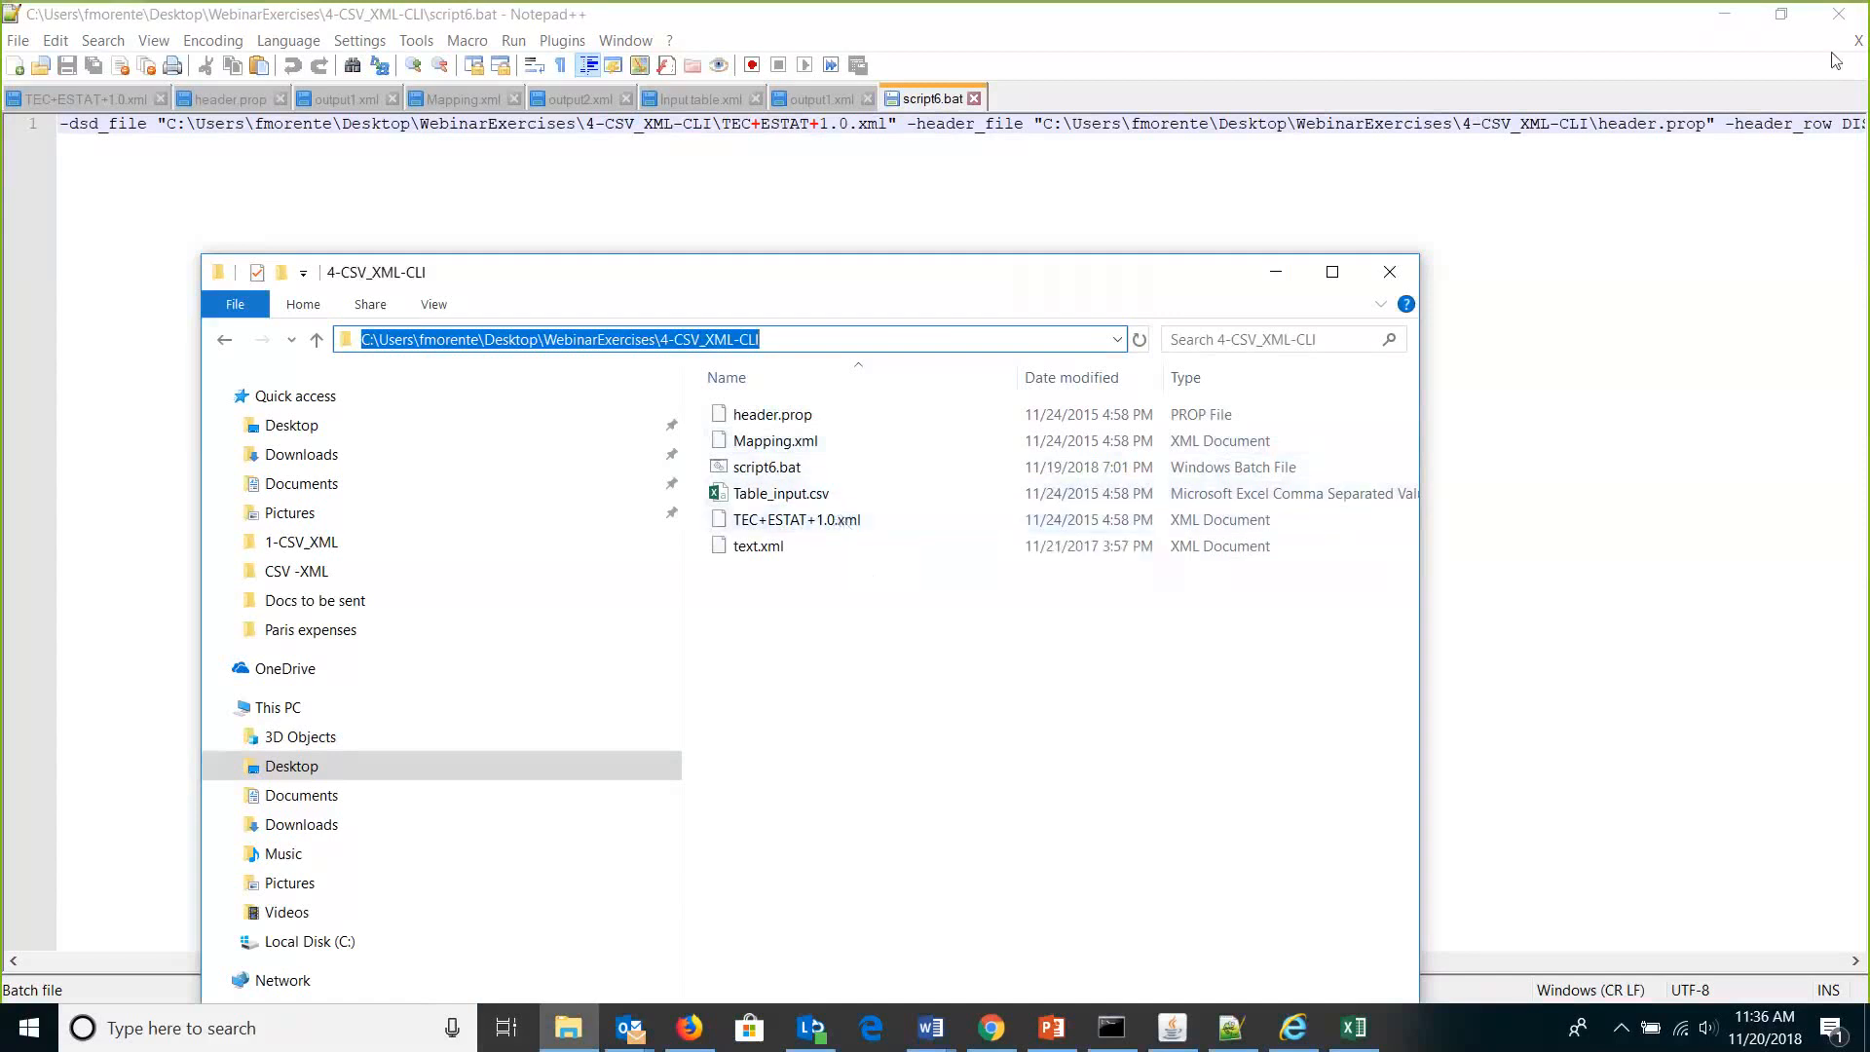
click(1178, 192)
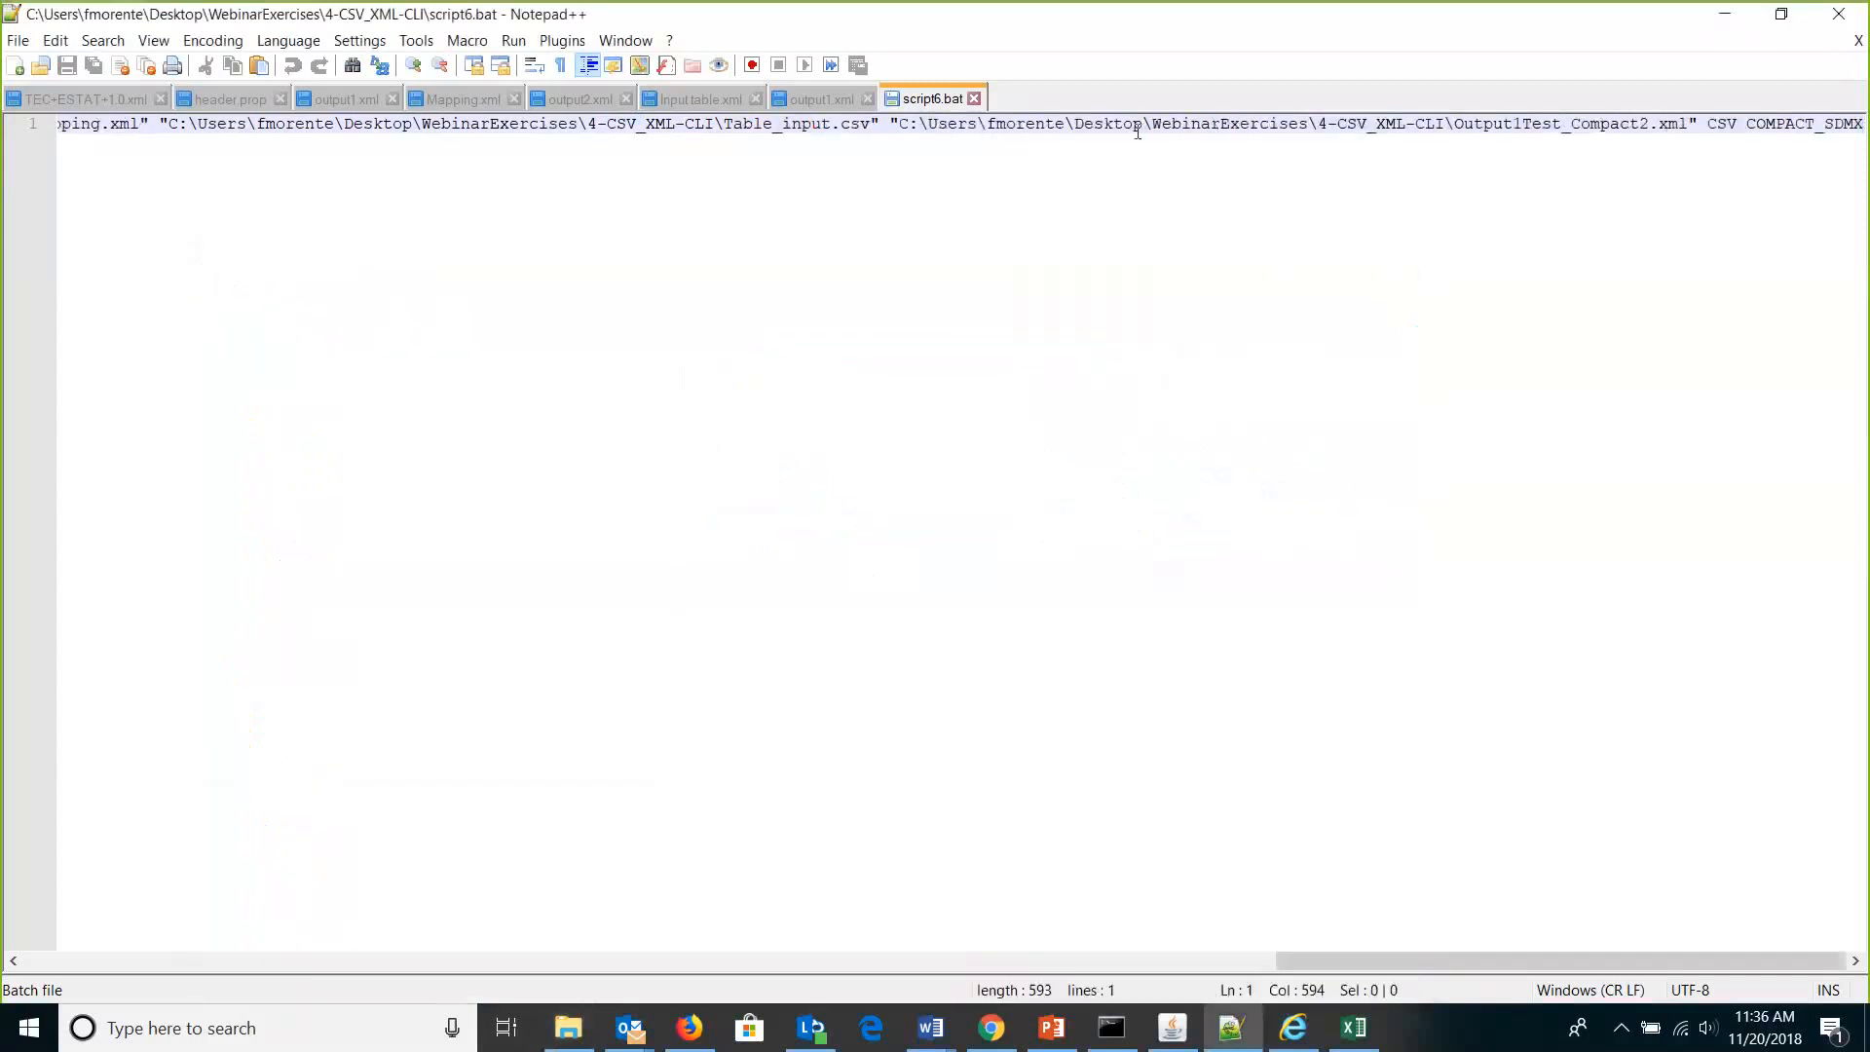
Mark the Output1Test_Compact2.xml output path, then restore and enlarge the Notepad++ window.
shift+click(1609, 143)
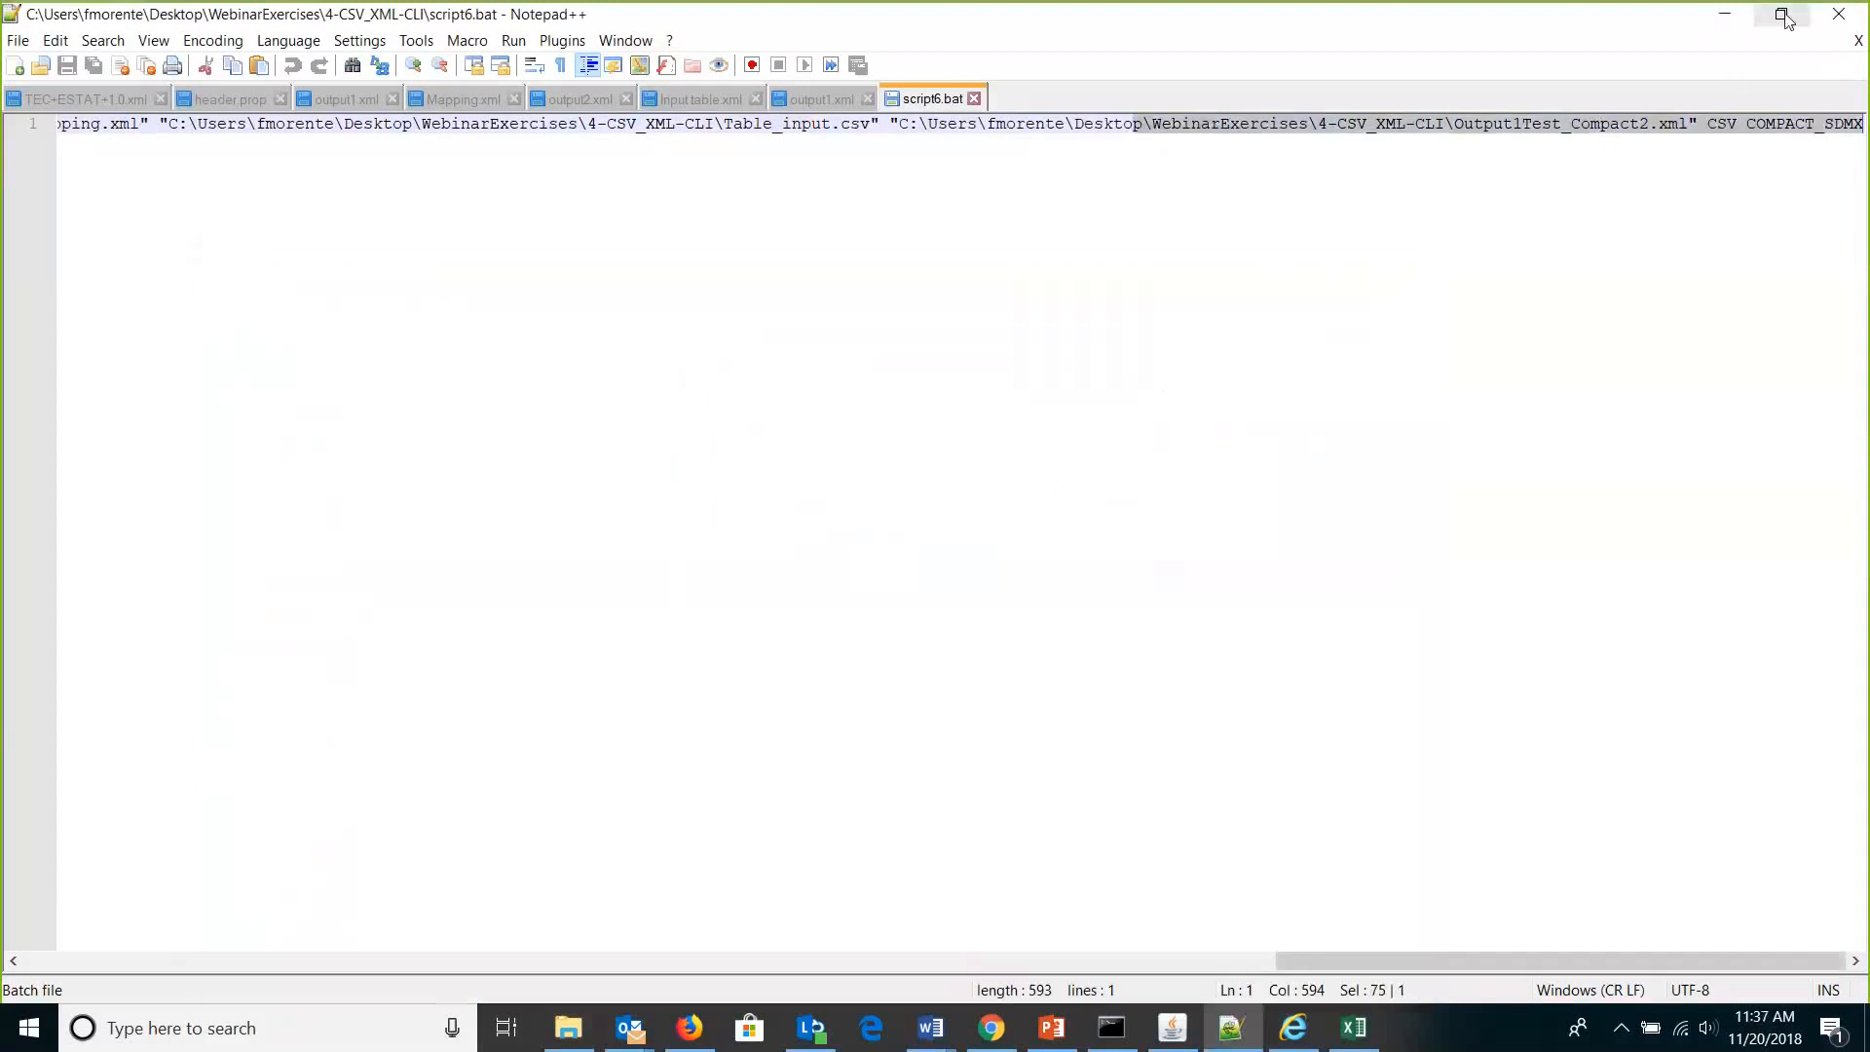
click(1786, 18)
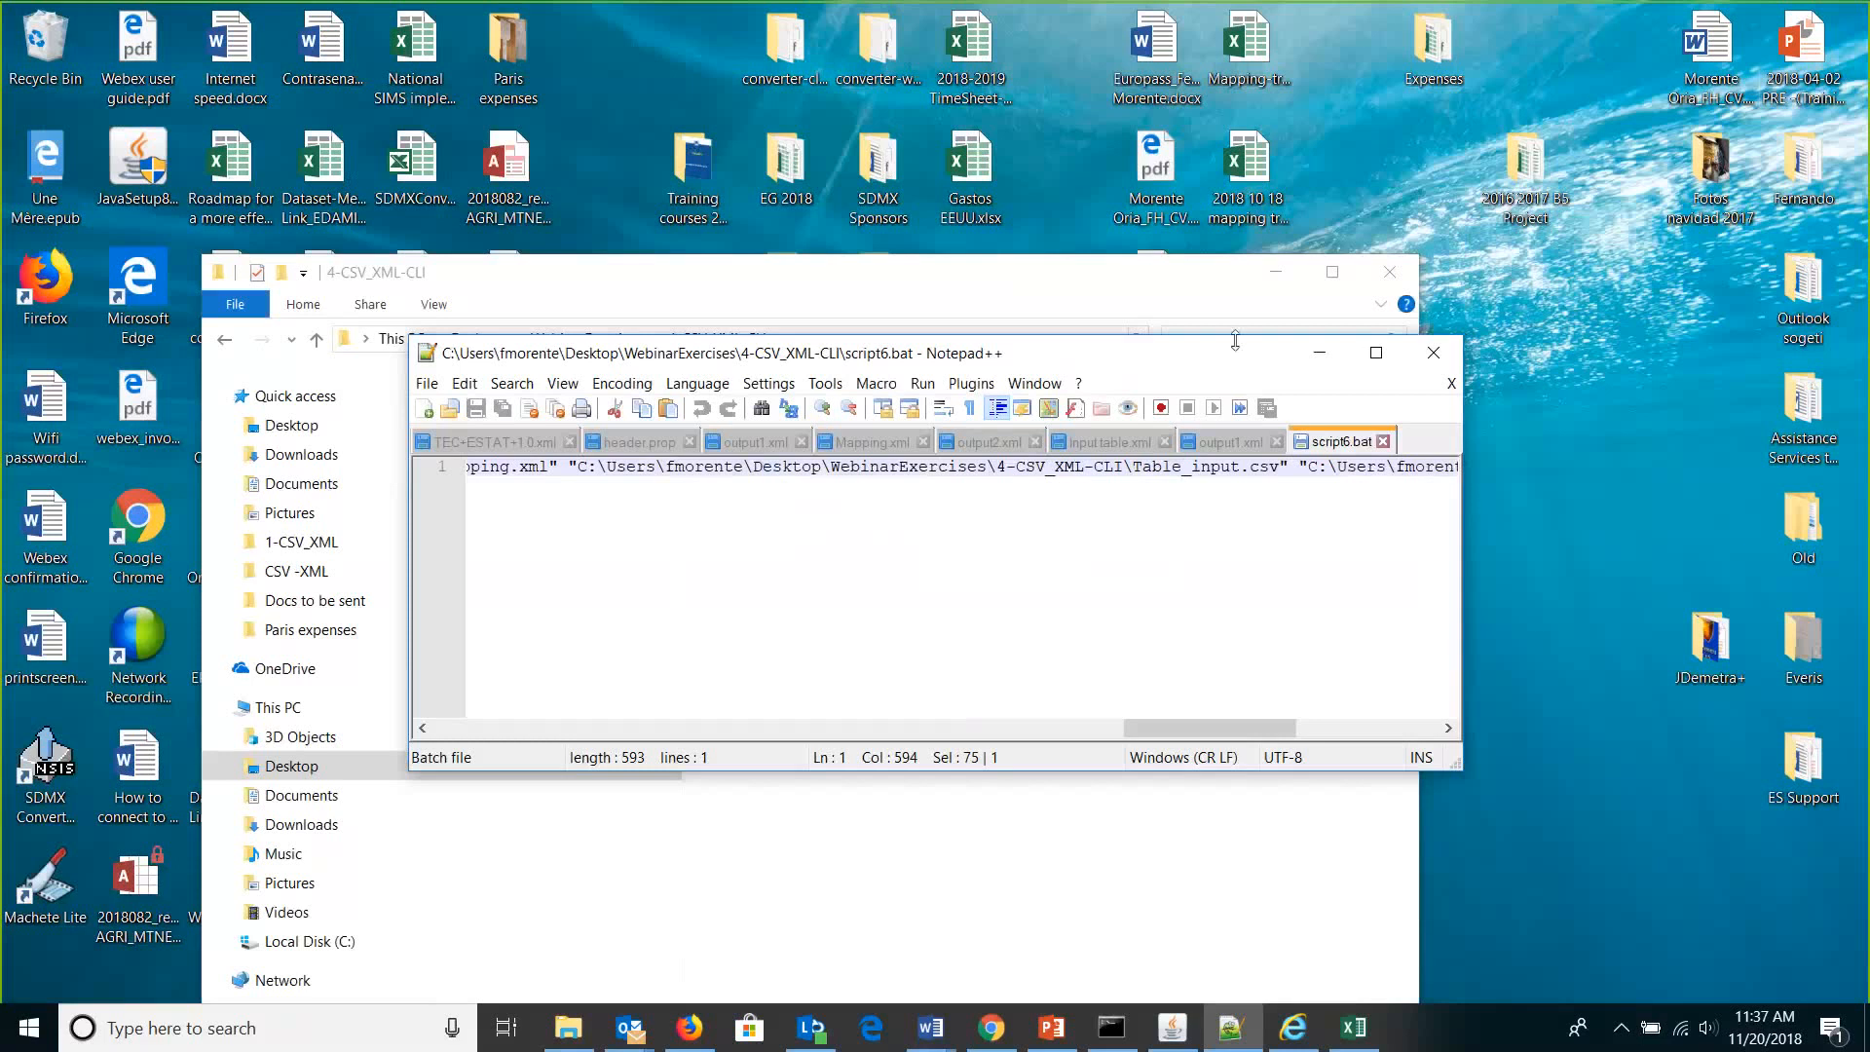
drag(1147, 336, 1148, 137)
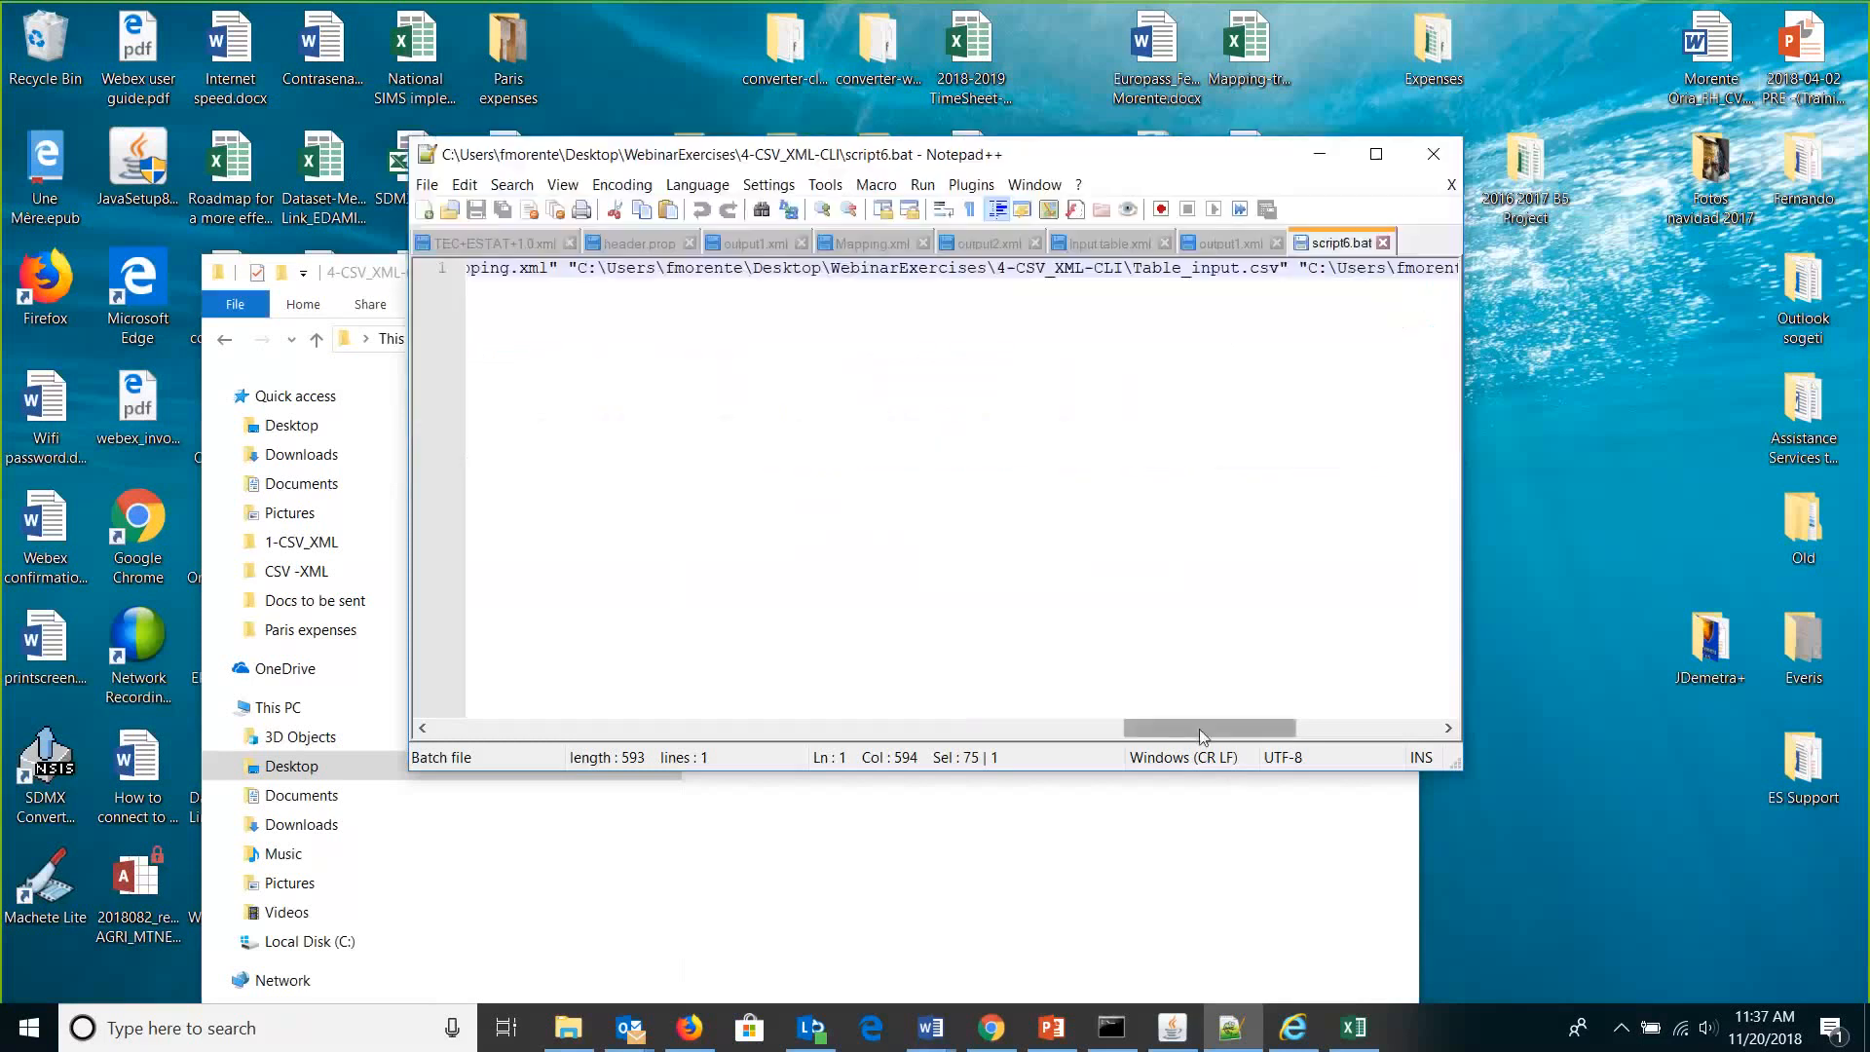
drag(1200, 729, 772, 531)
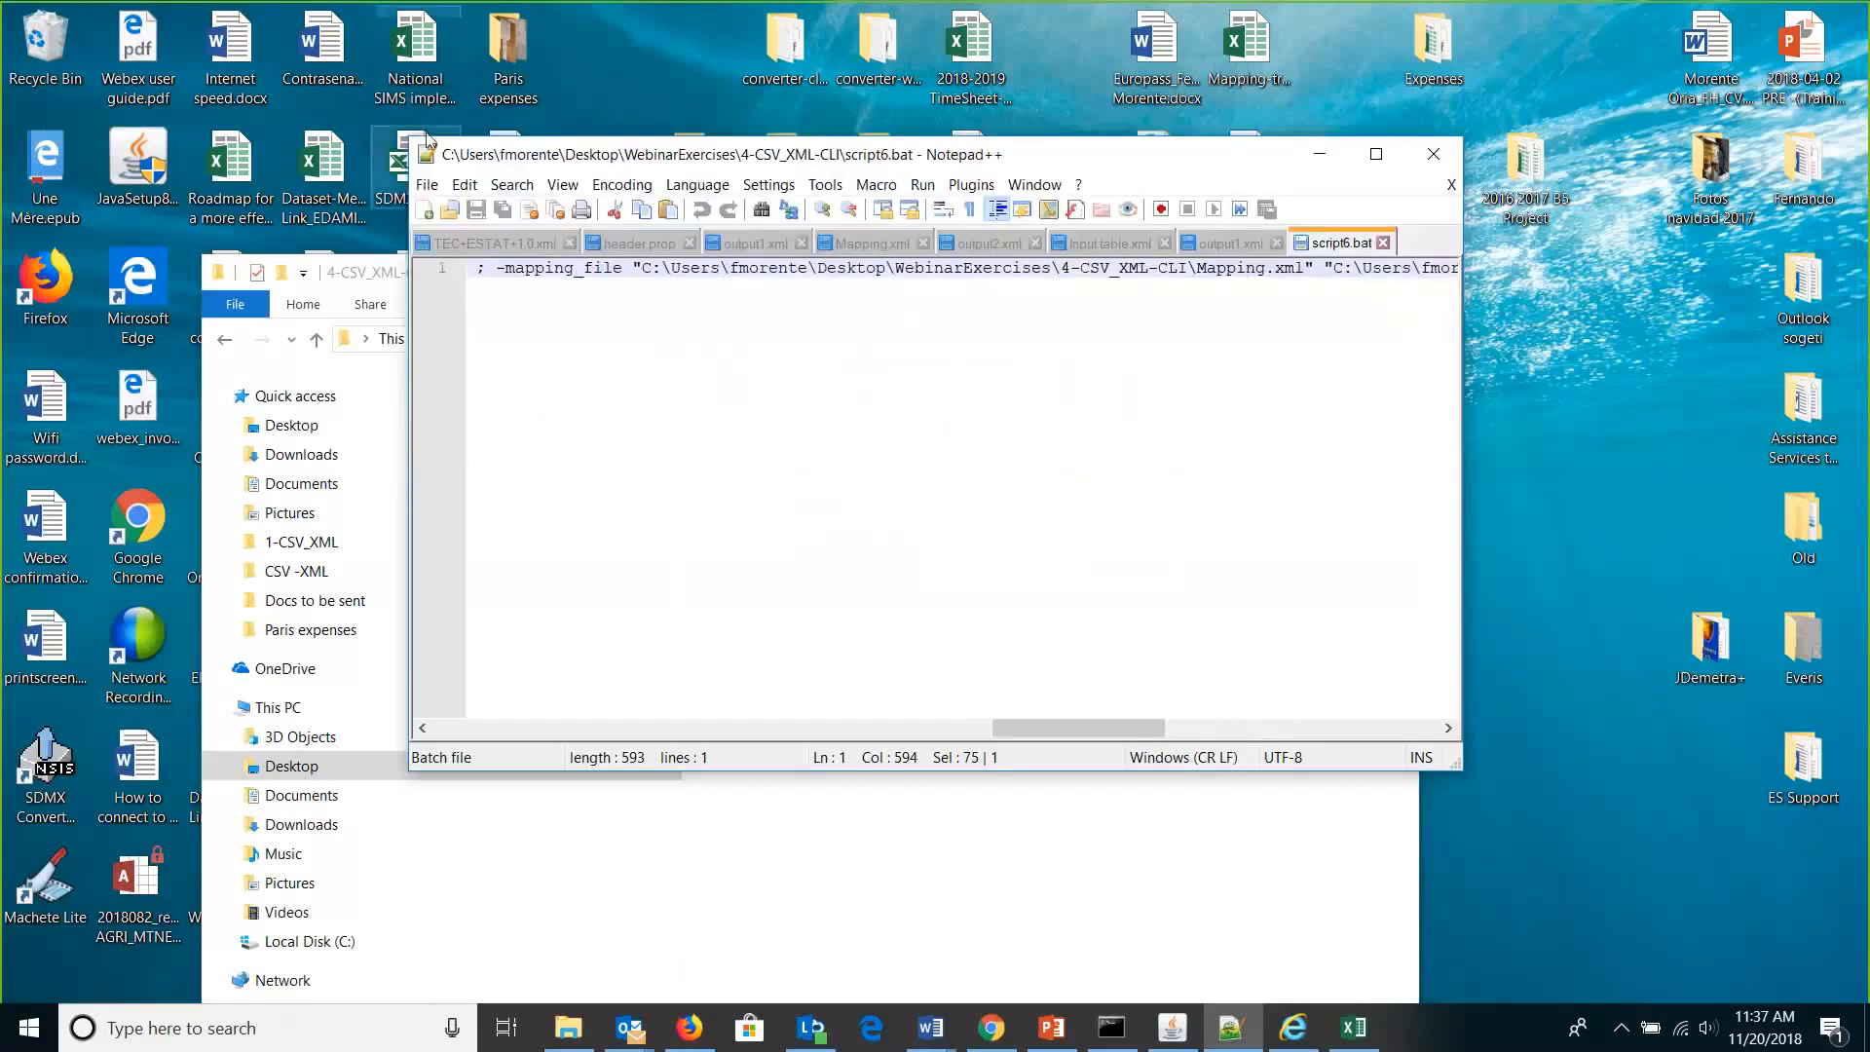
drag(410, 137, 41, 117)
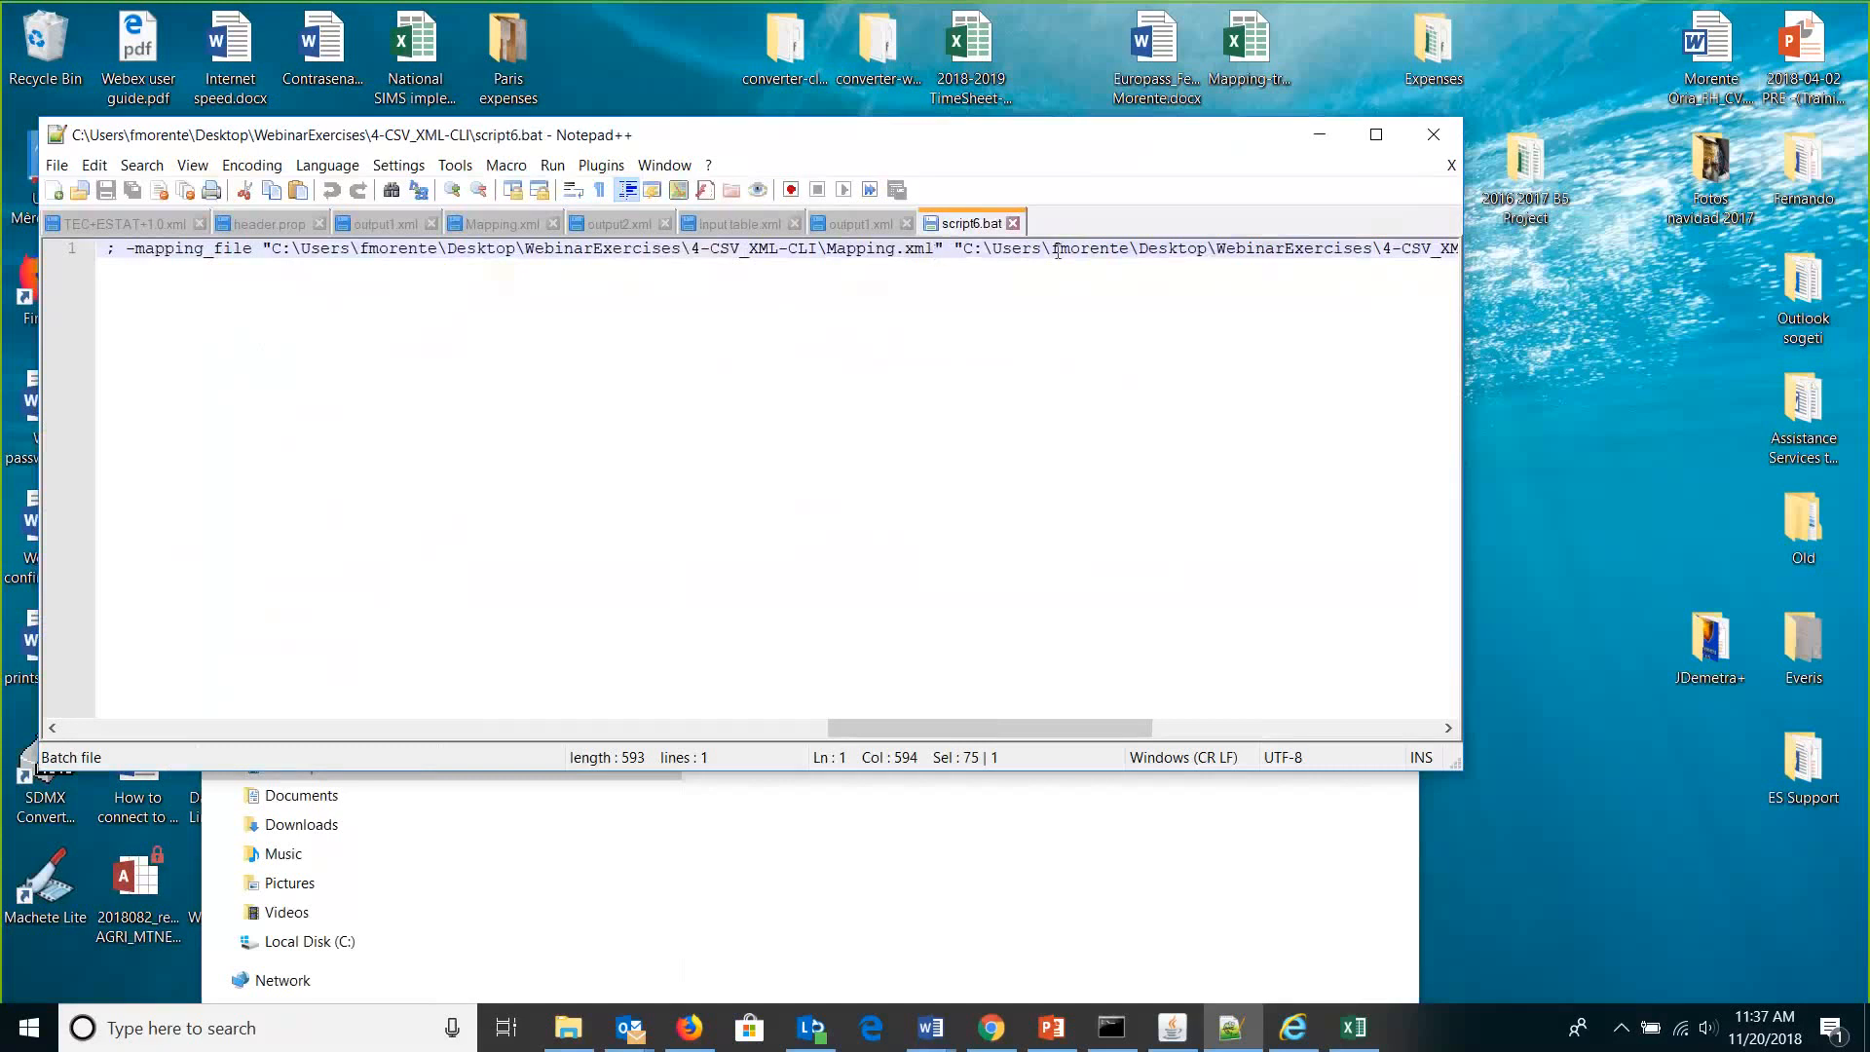
Scroll across line 1 to read the full converter command, then close Notepad++.
drag(992, 728, 1119, 727)
drag(1024, 256, 1024, 256)
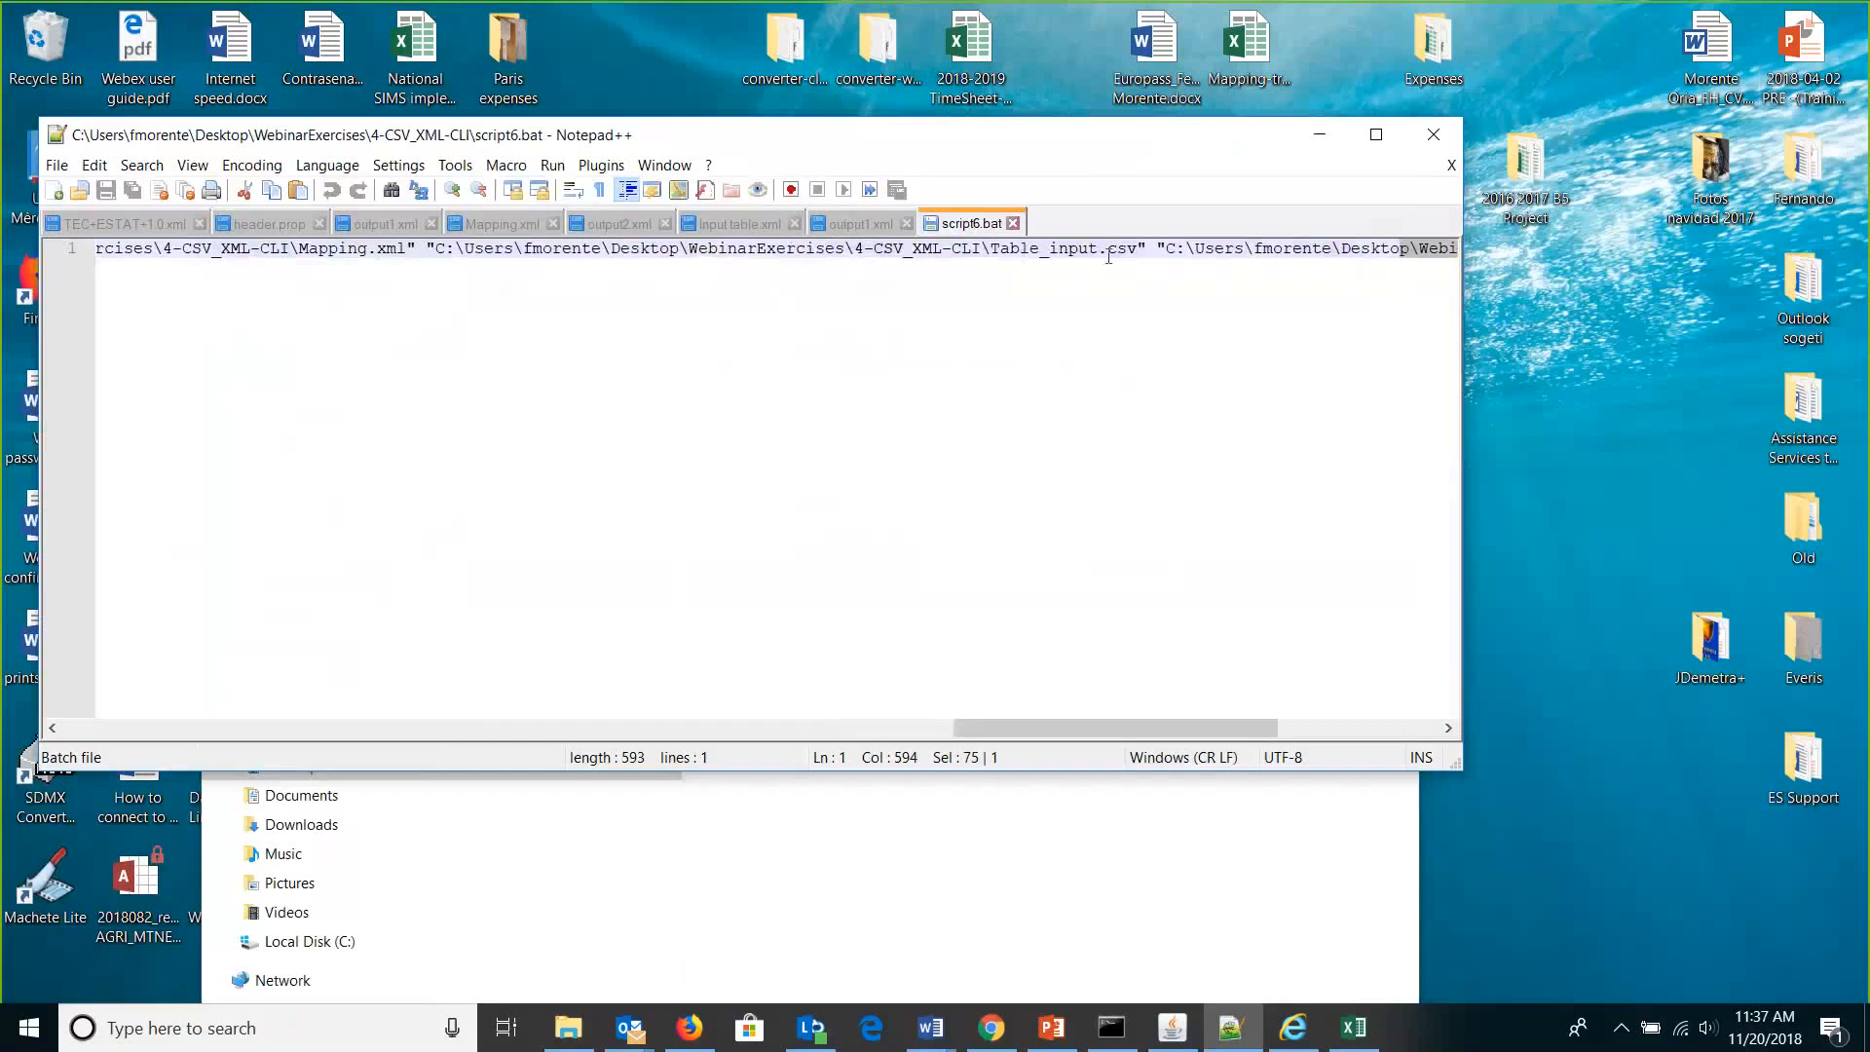
drag(1153, 725, 1251, 218)
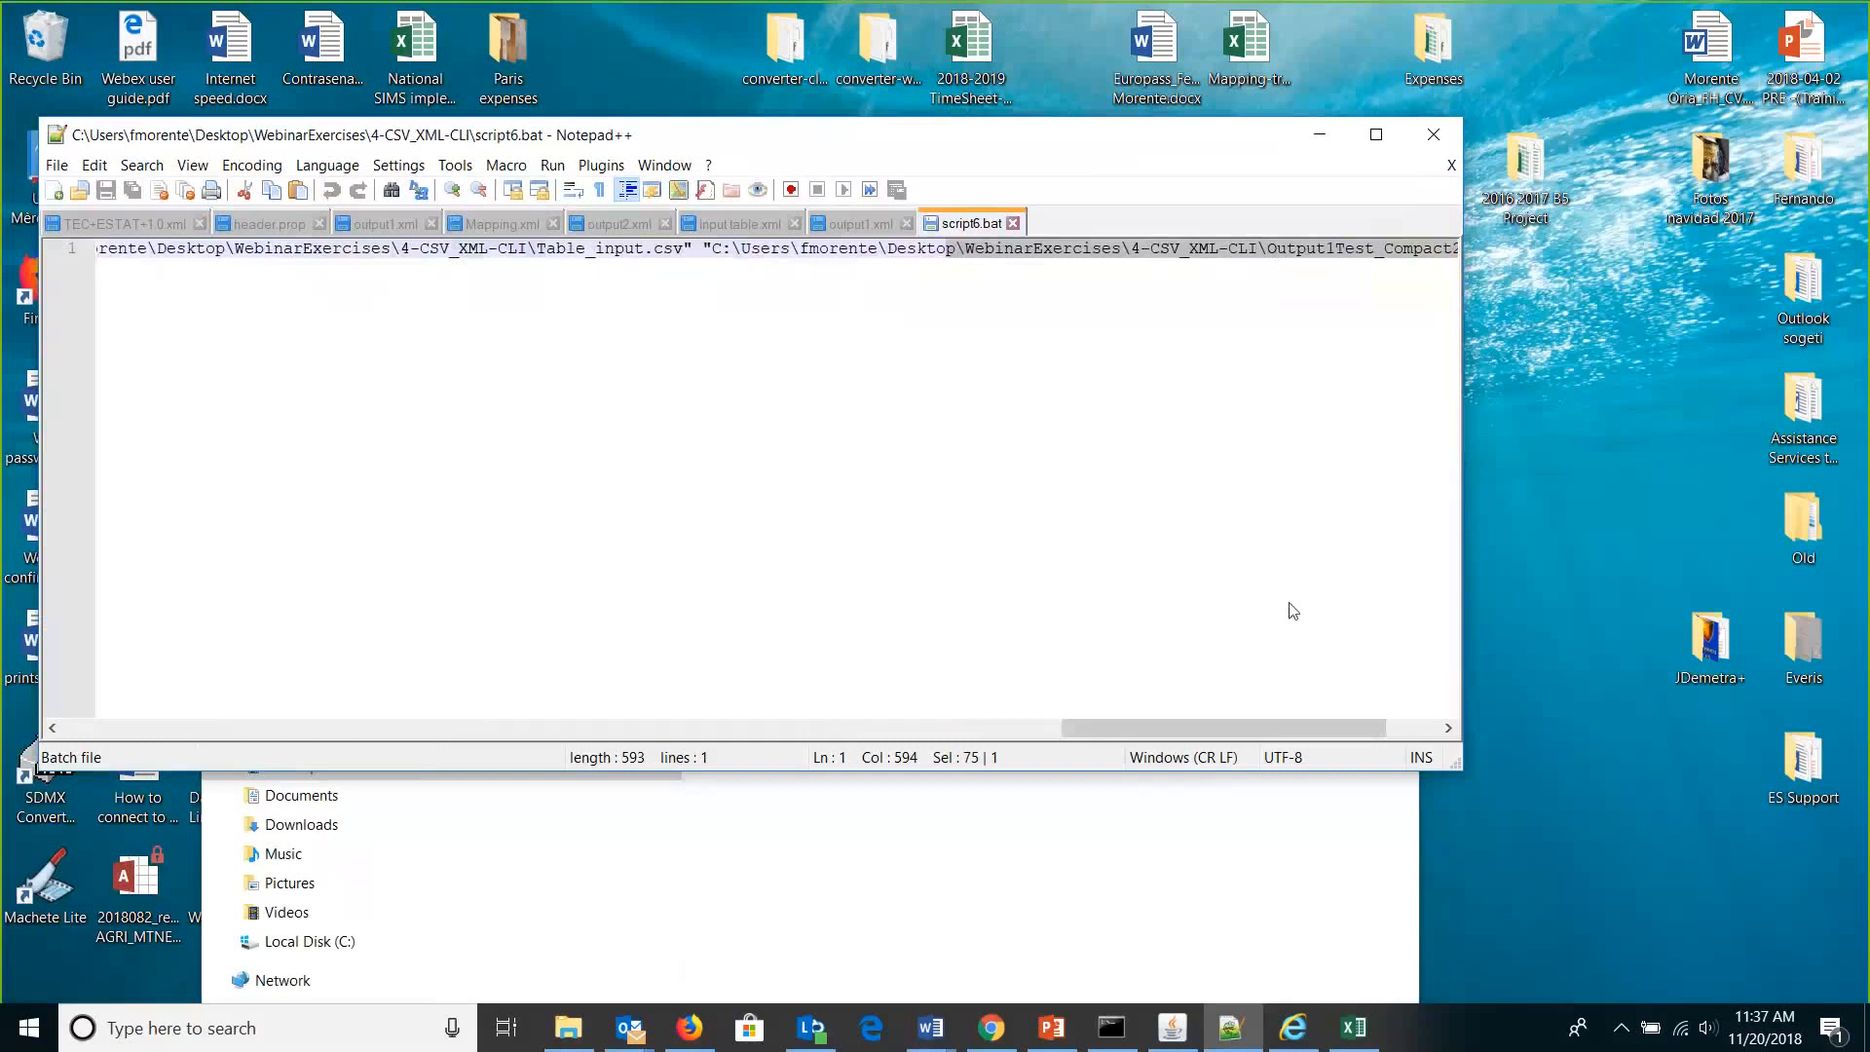
drag(1223, 727, 1324, 727)
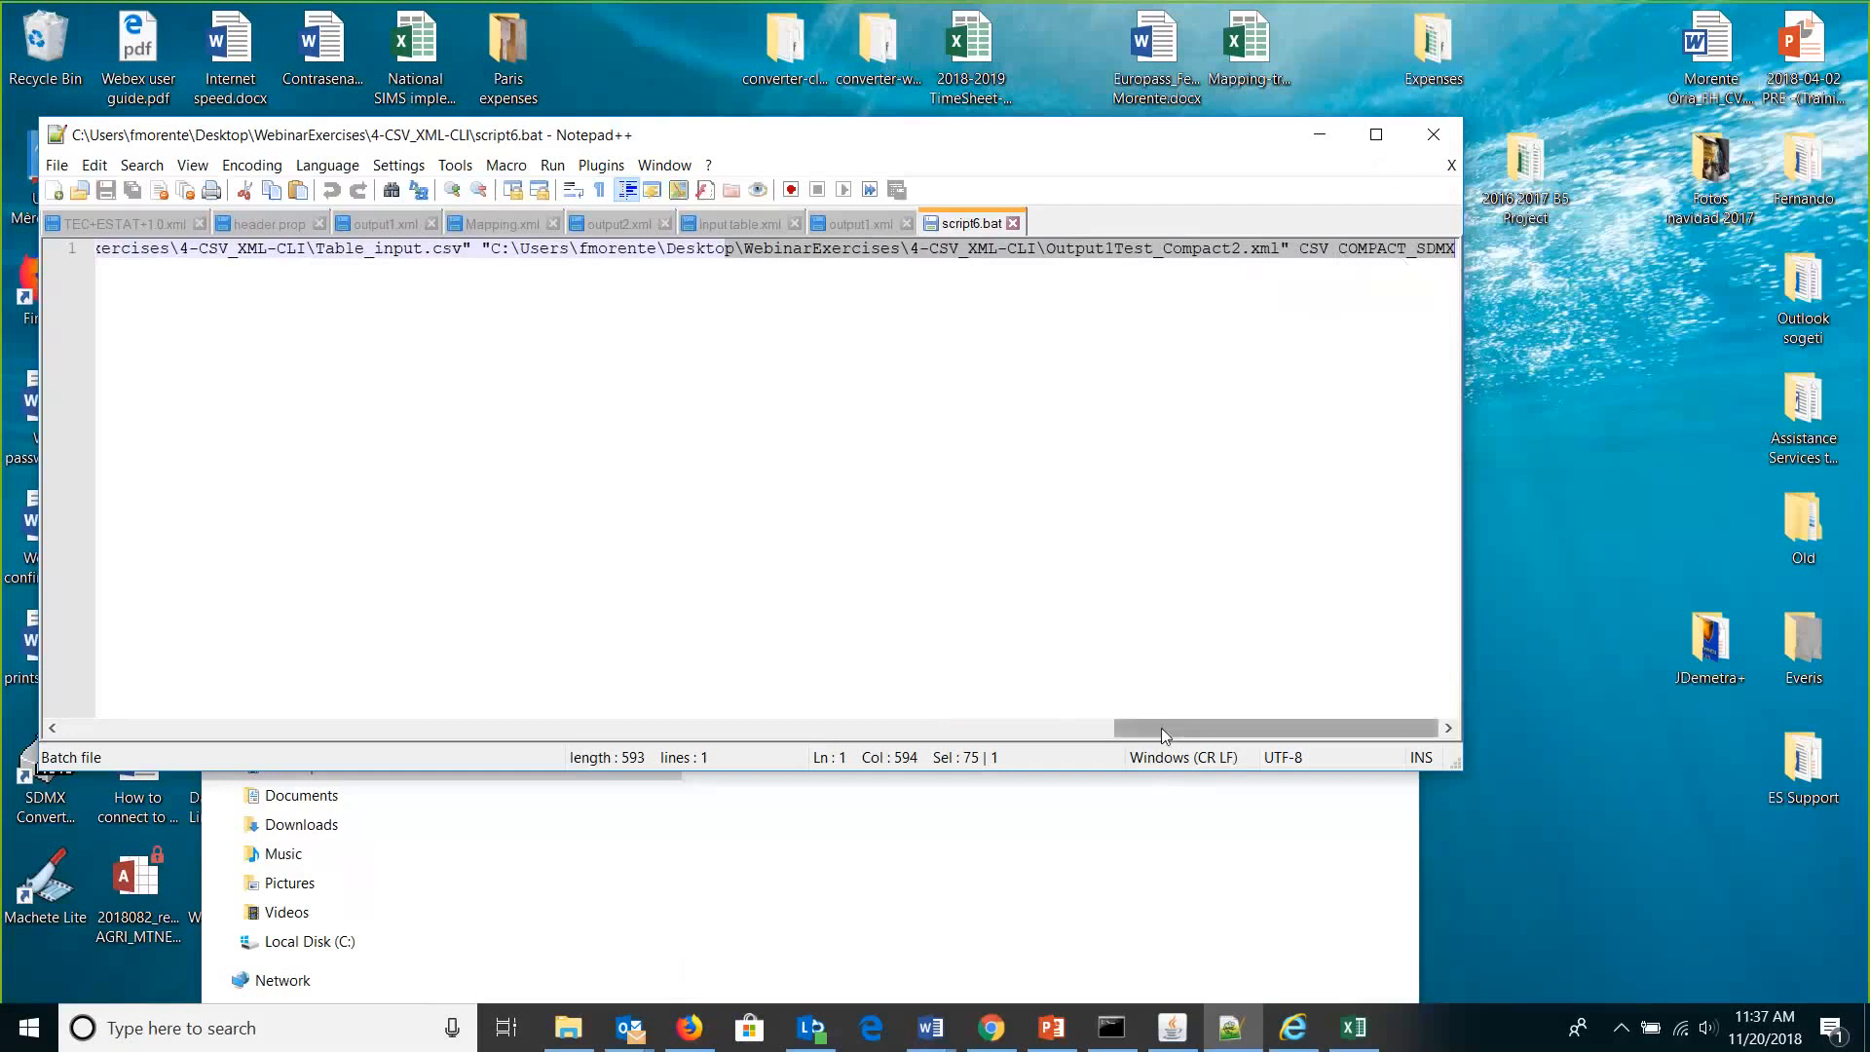
drag(1161, 727, 29, 776)
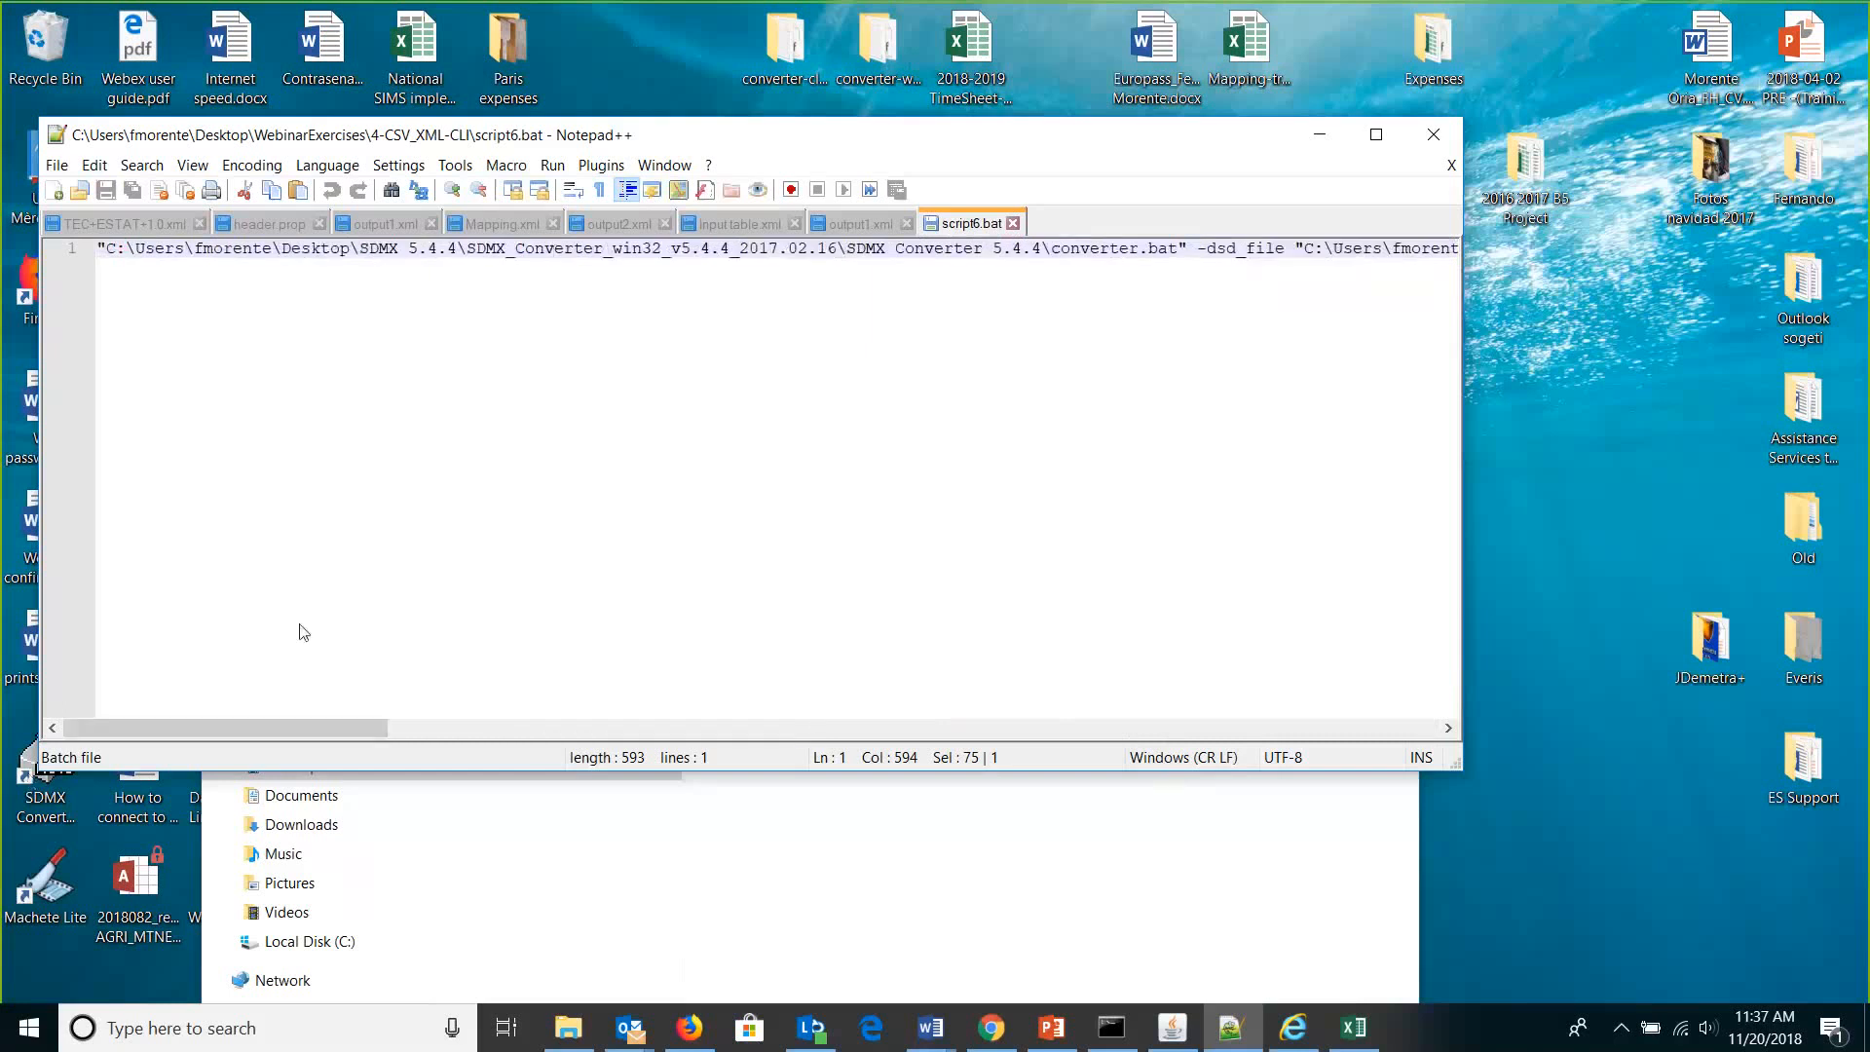
drag(285, 729, 705, 744)
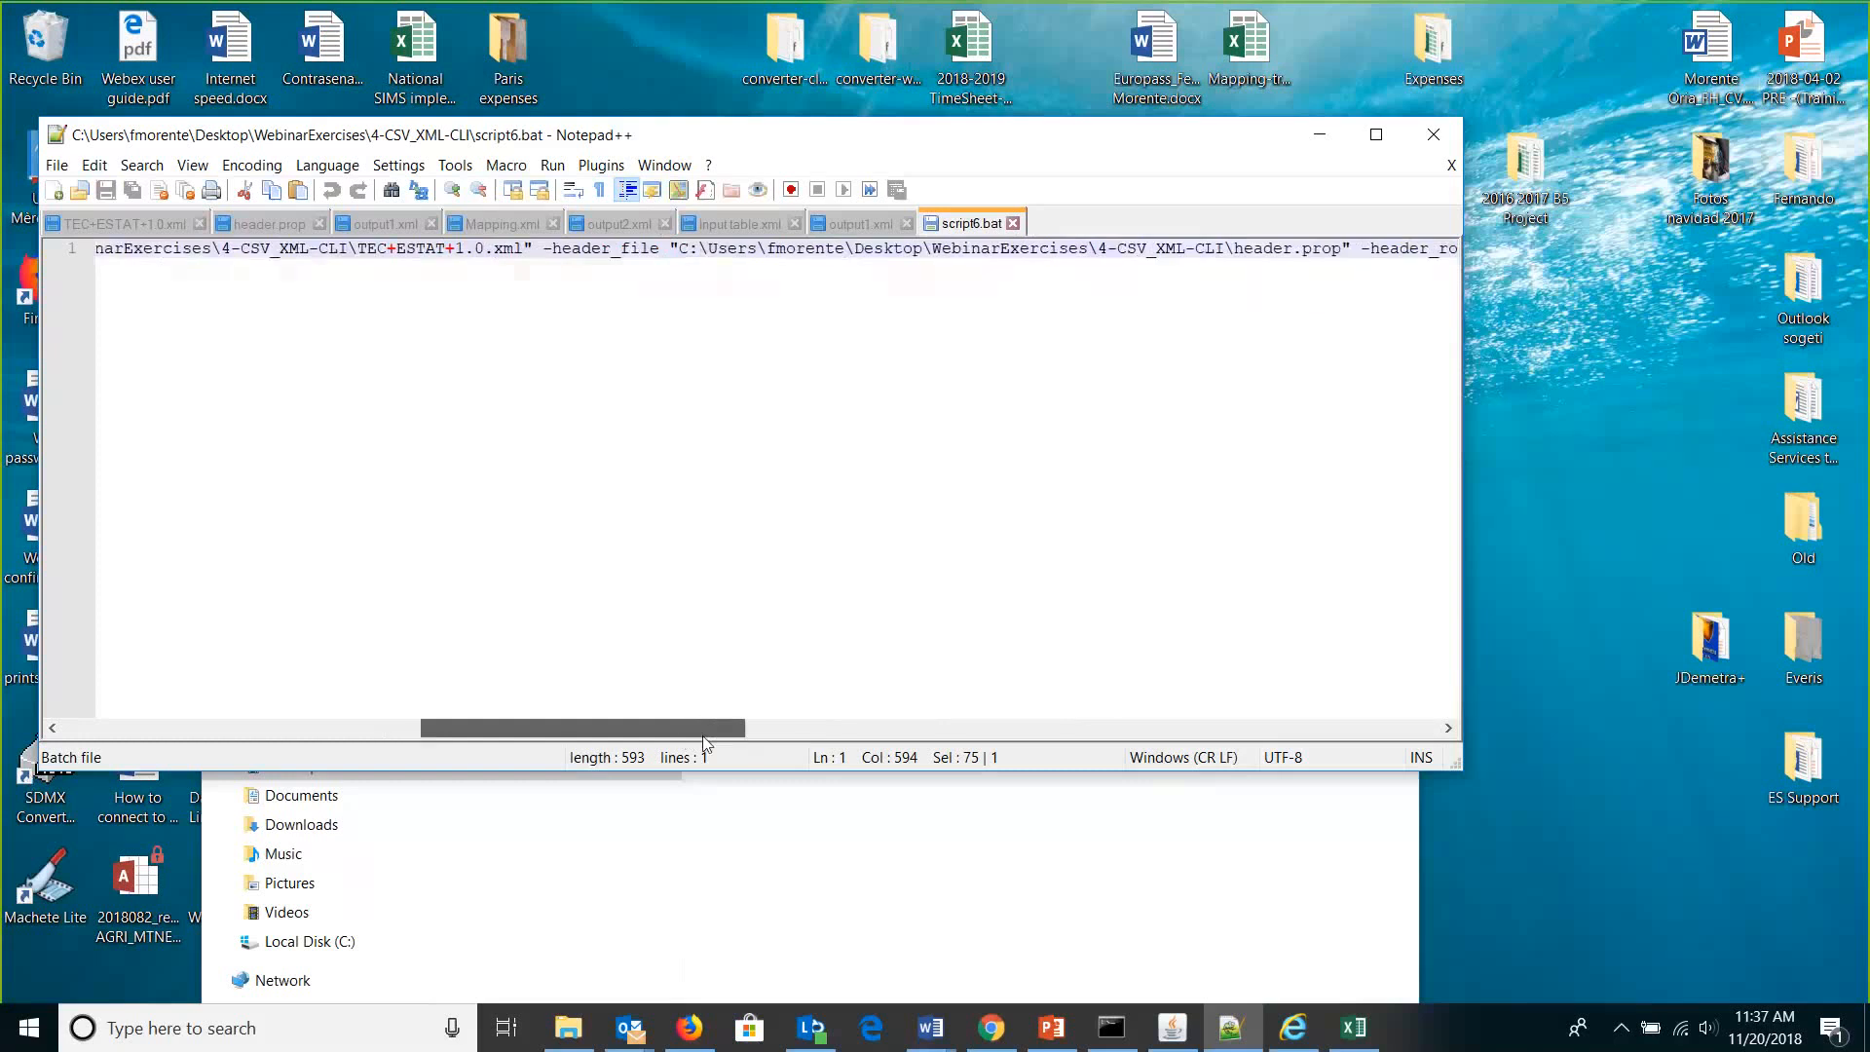
drag(705, 744, 724, 742)
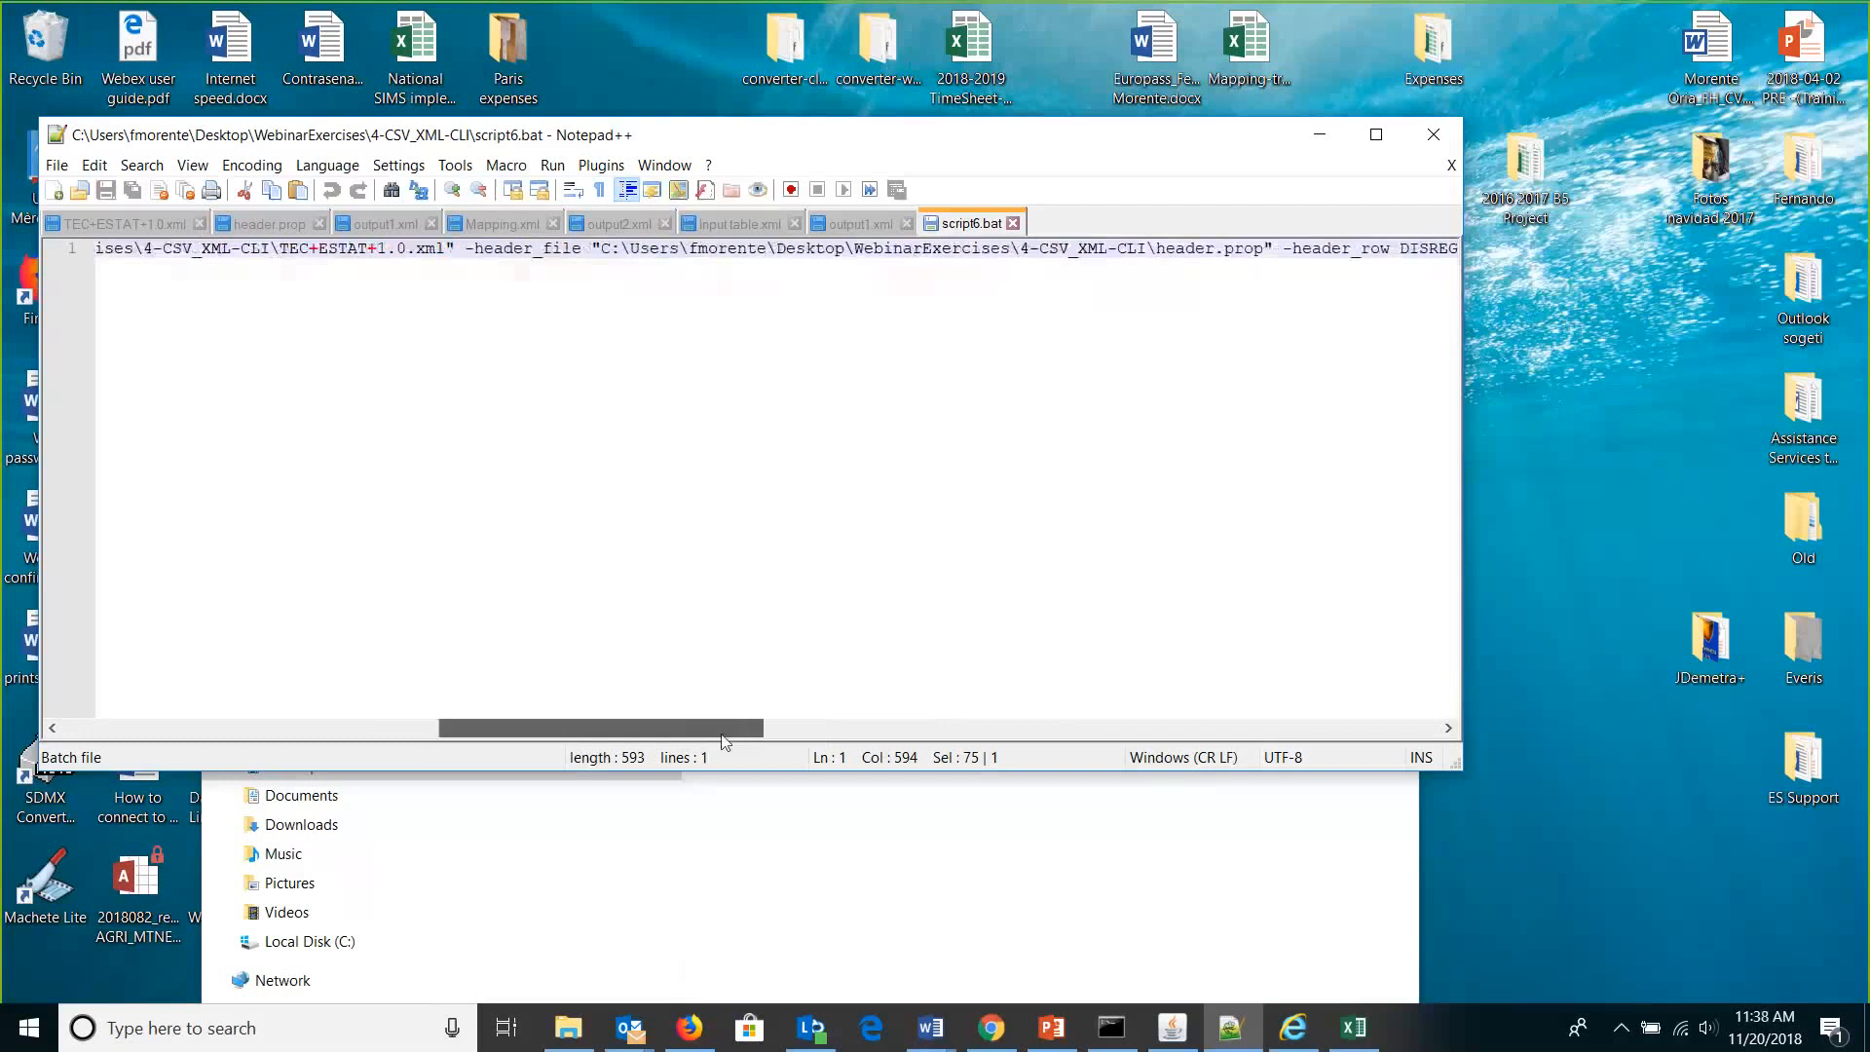
drag(723, 742, 1029, 751)
drag(1052, 751, 1100, 757)
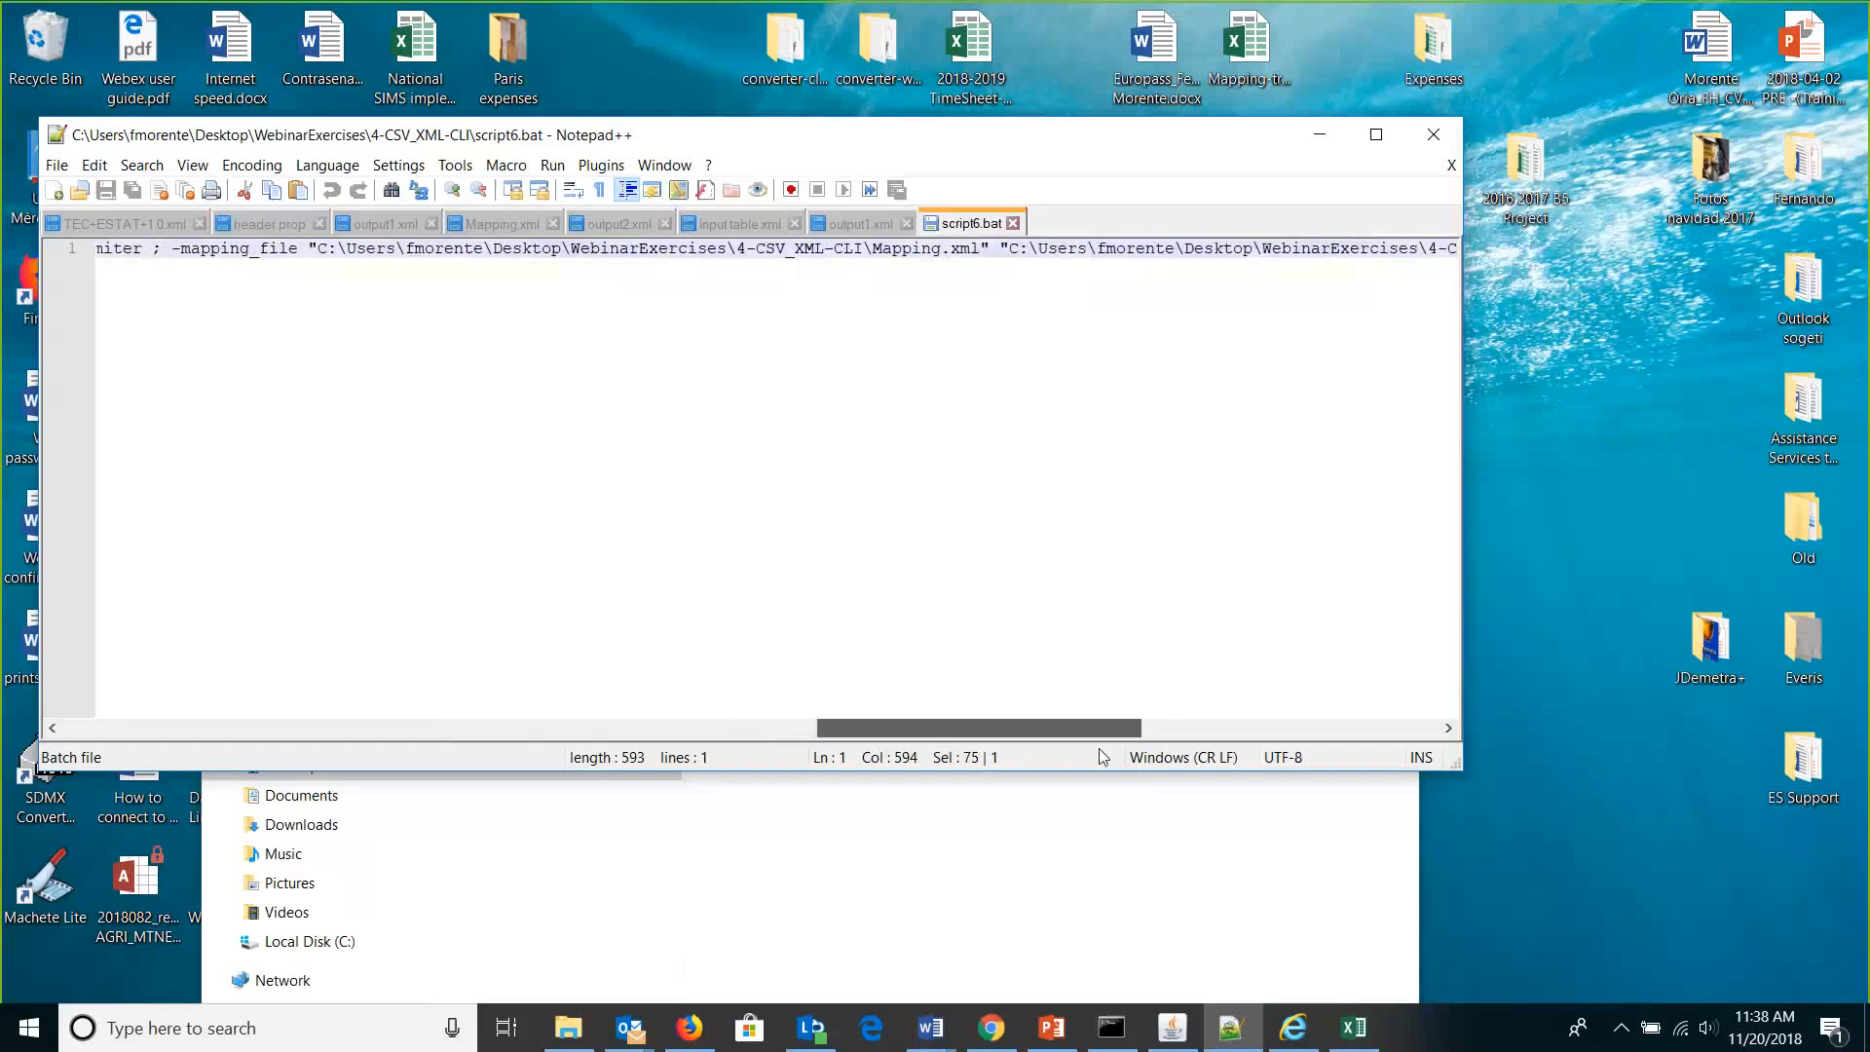
drag(1101, 756, 1340, 758)
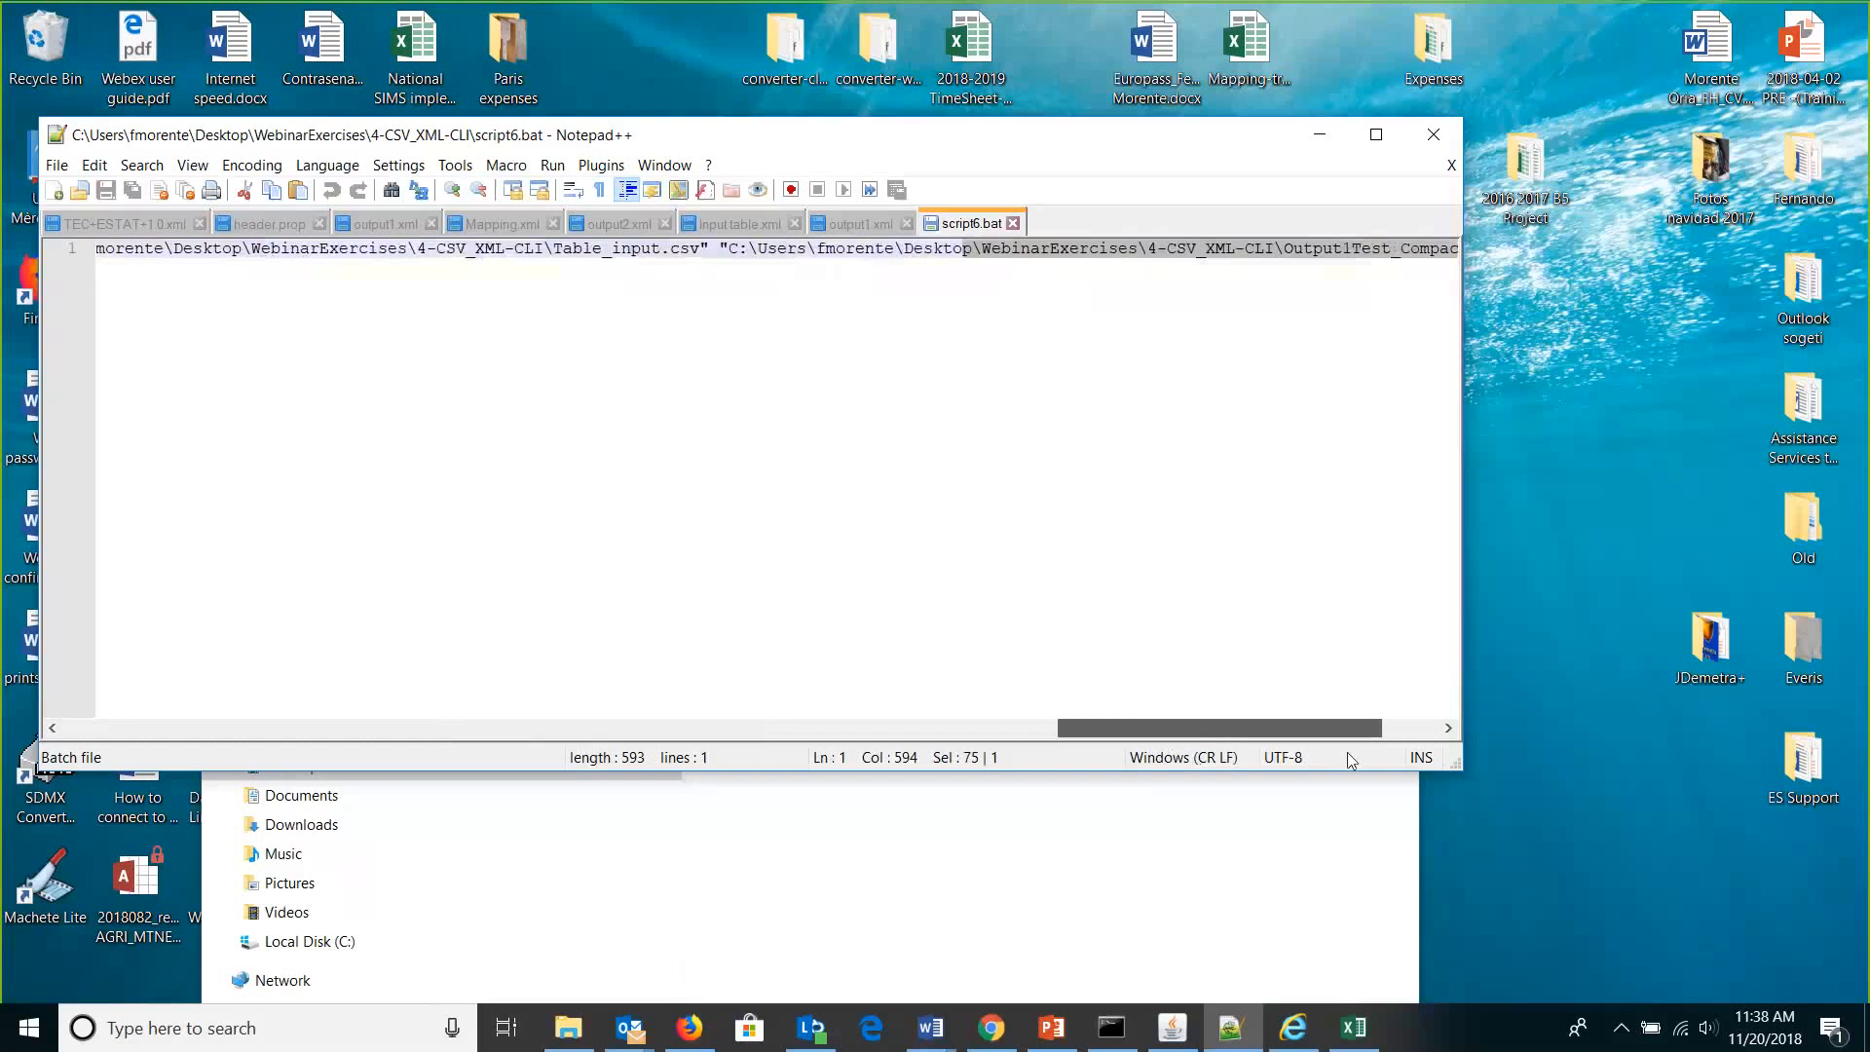
drag(1349, 754, 1417, 753)
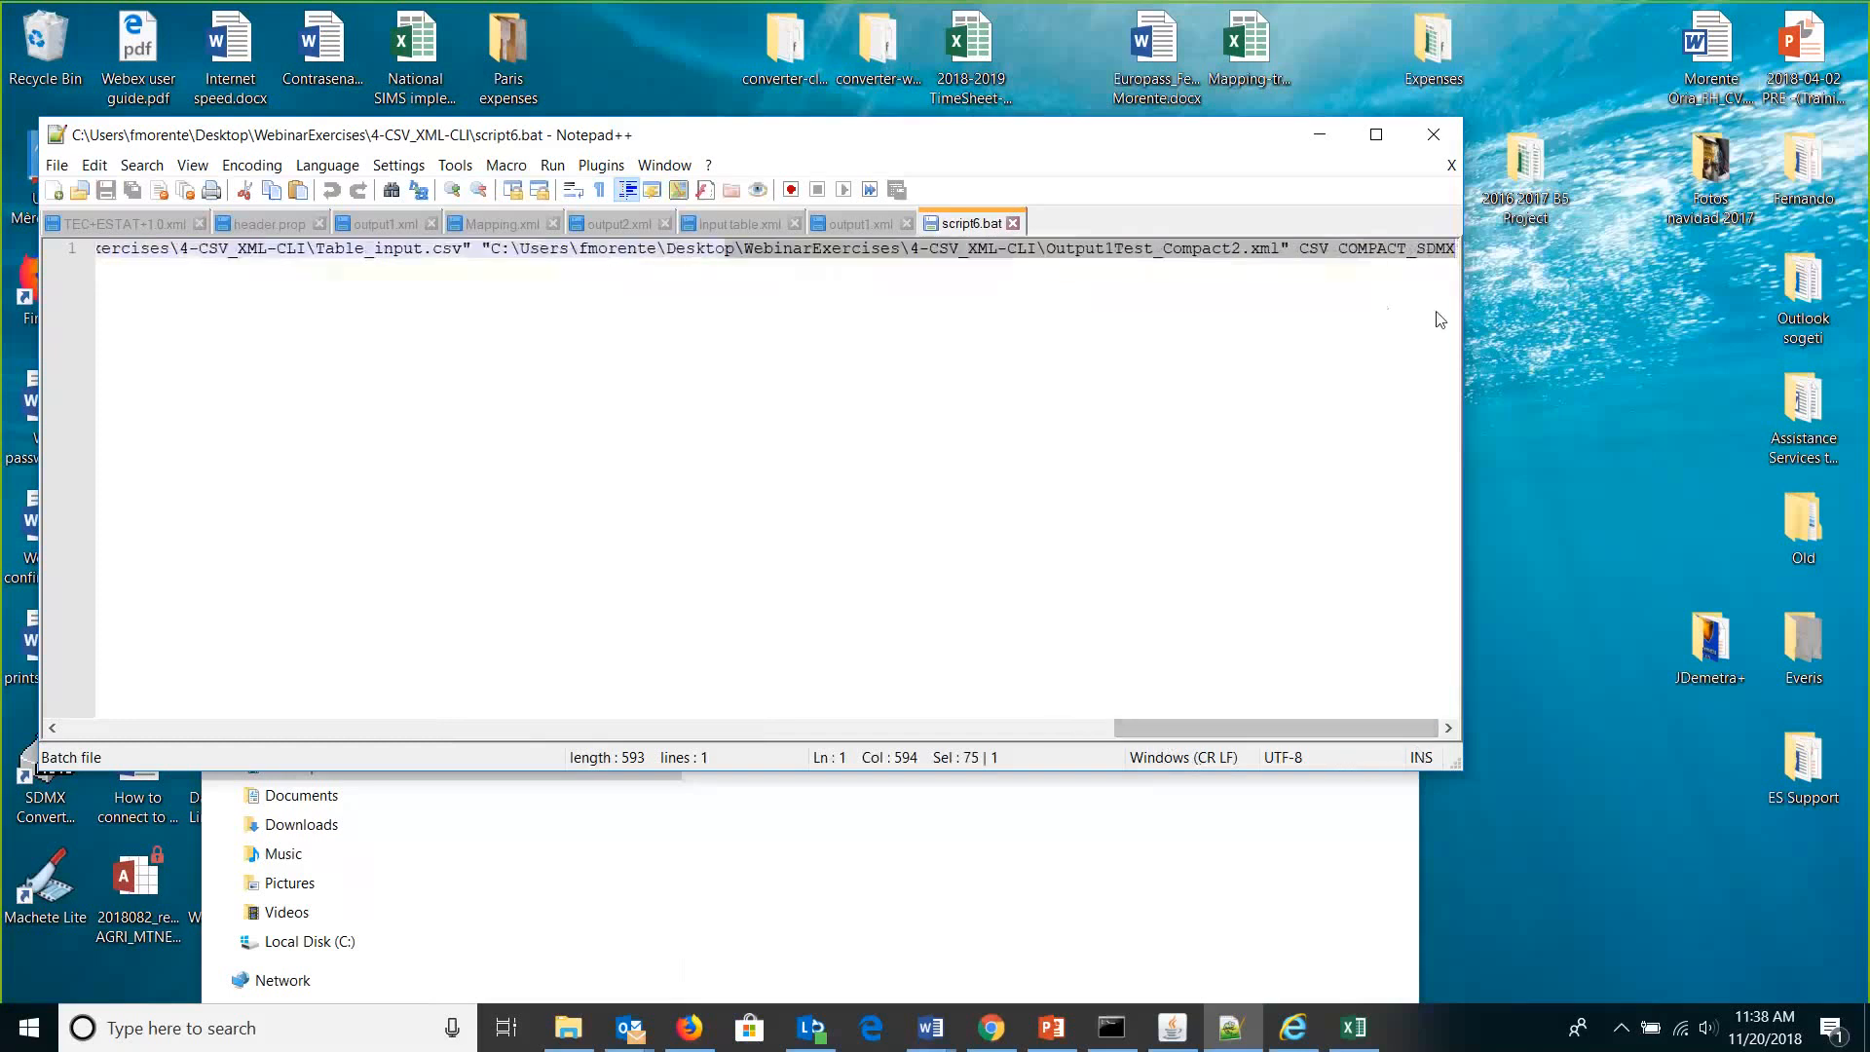
click(1434, 136)
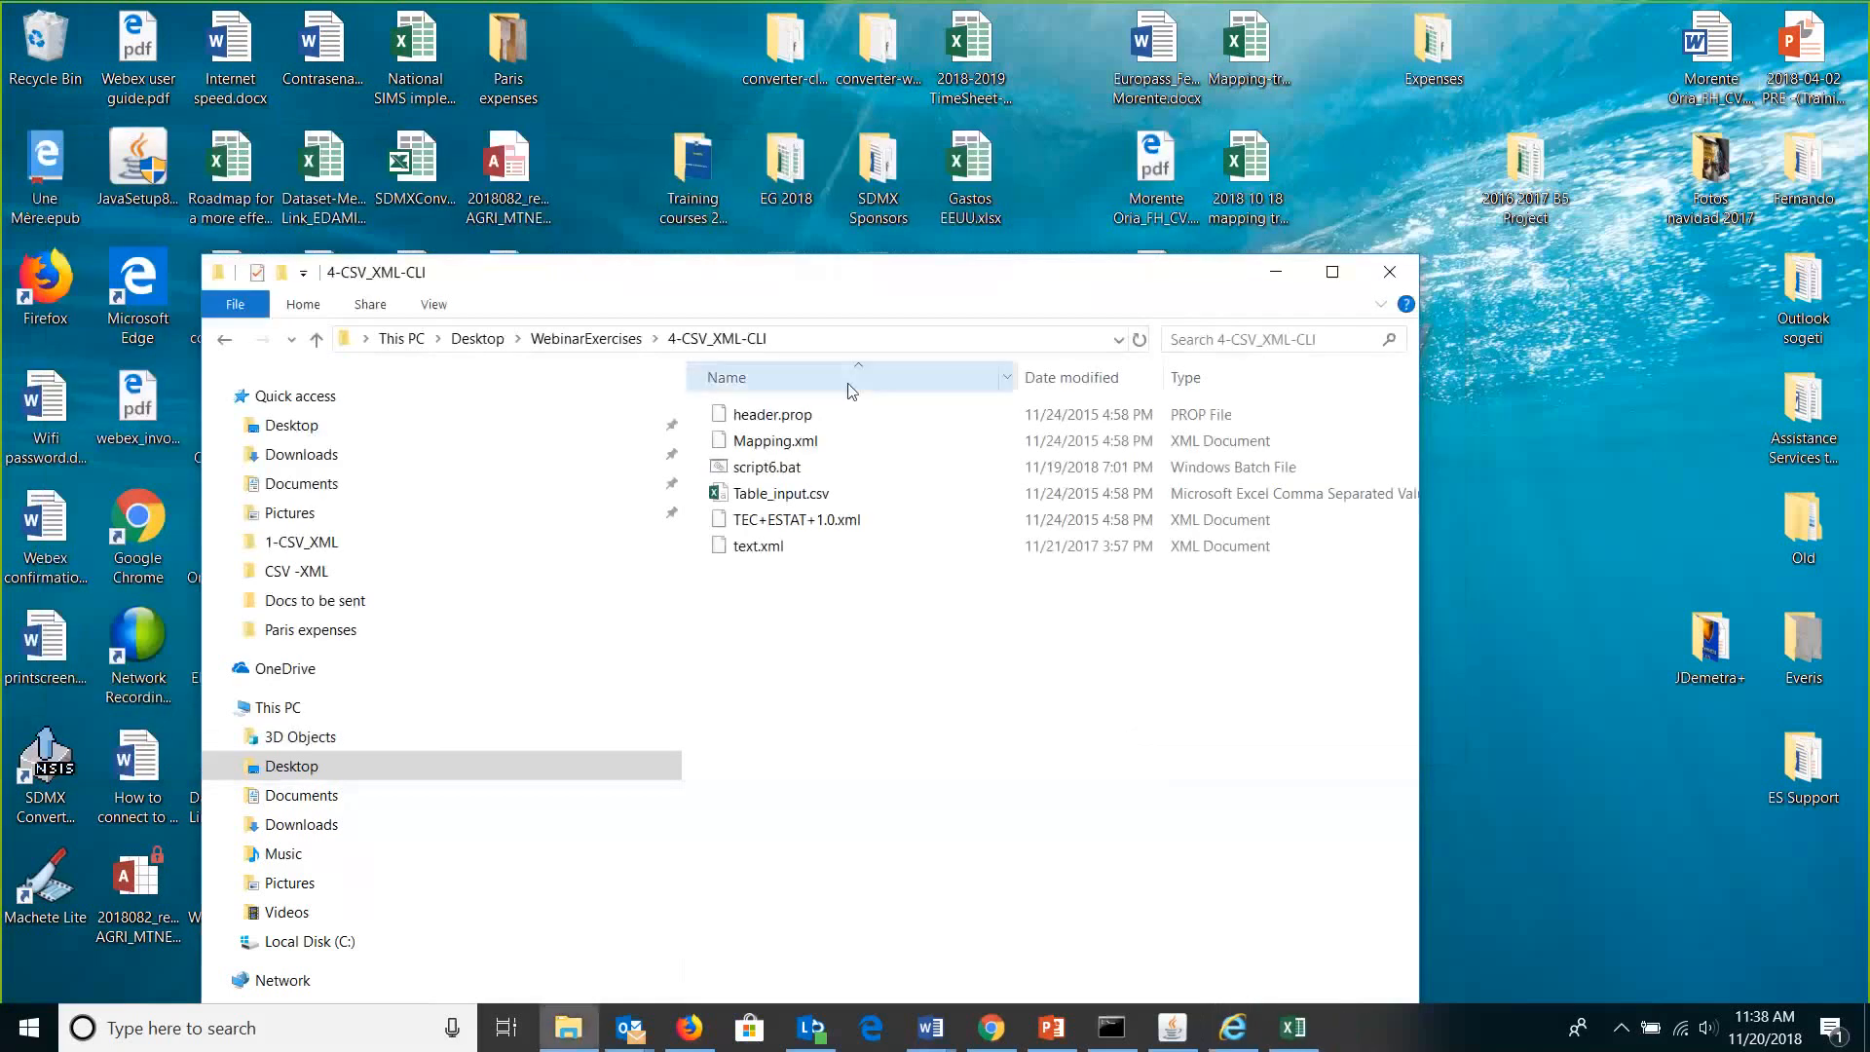
Run script6.bat, then open the generated Output1Test_Compact2.xml with Edit with Notepad++.
double_click(785, 468)
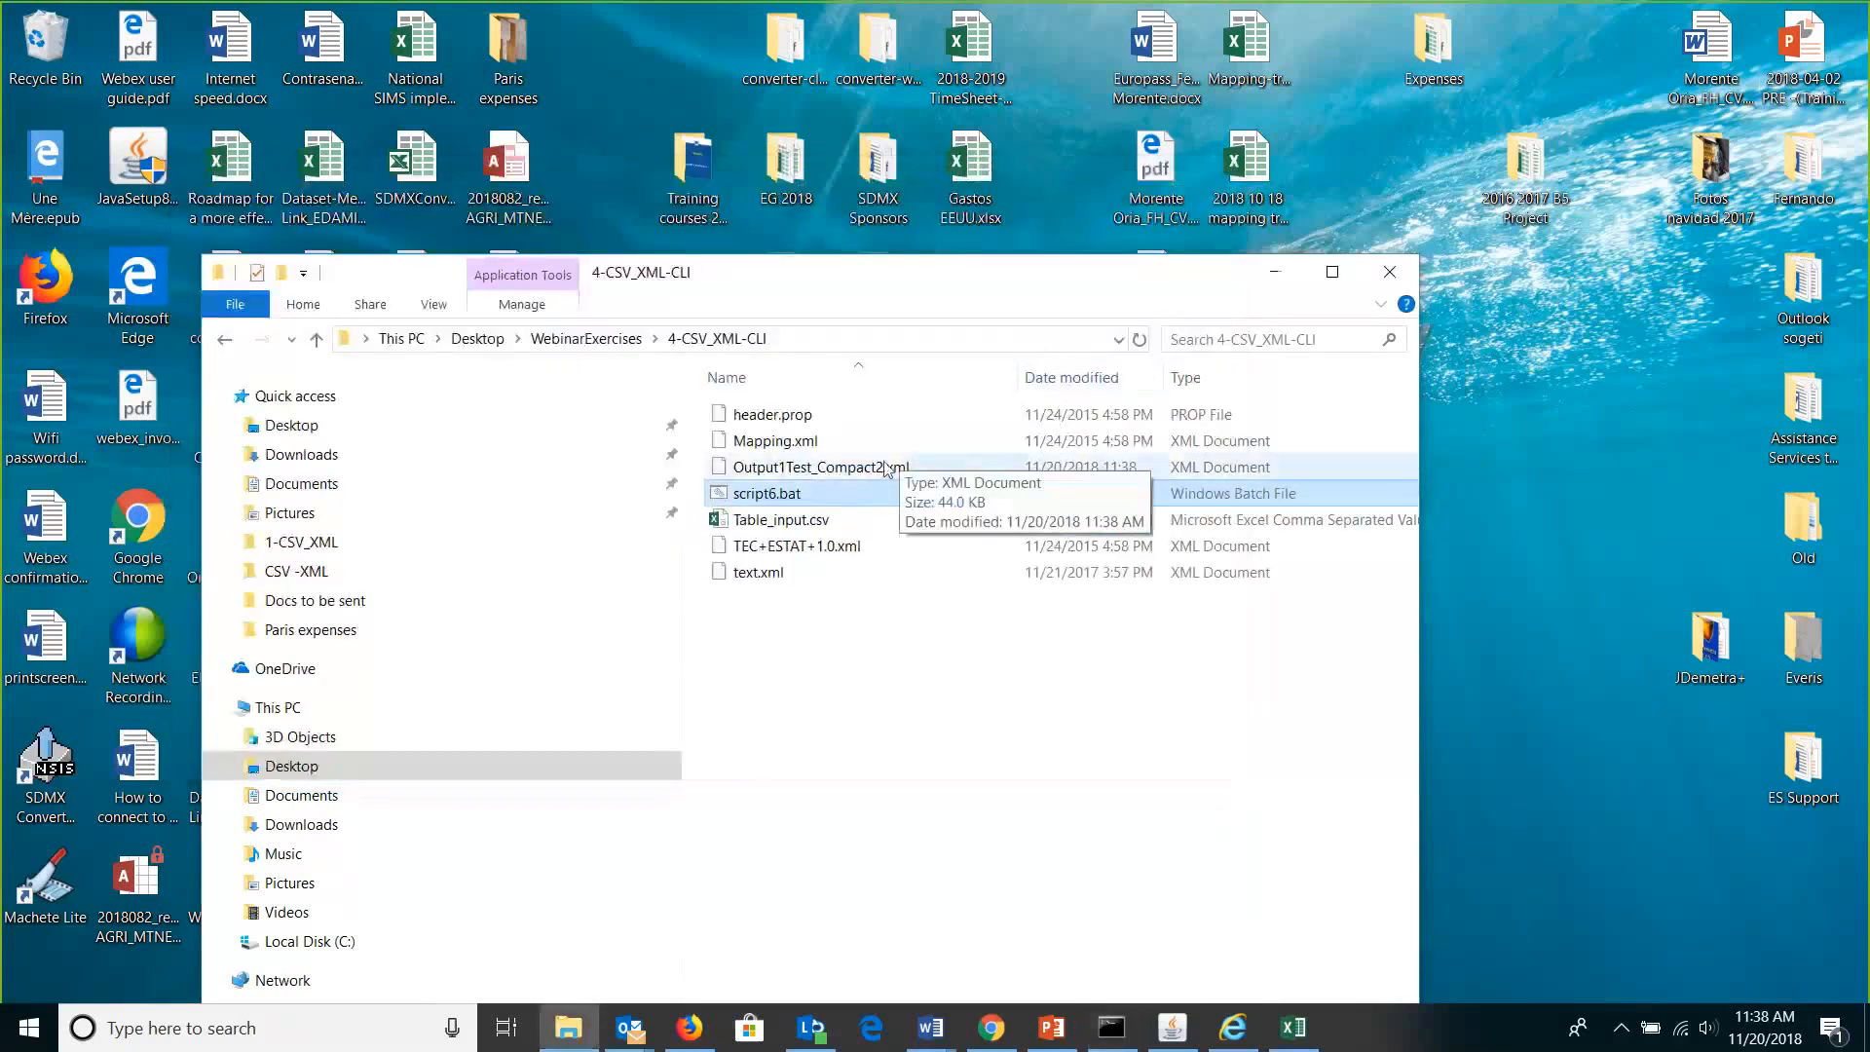
click(887, 469)
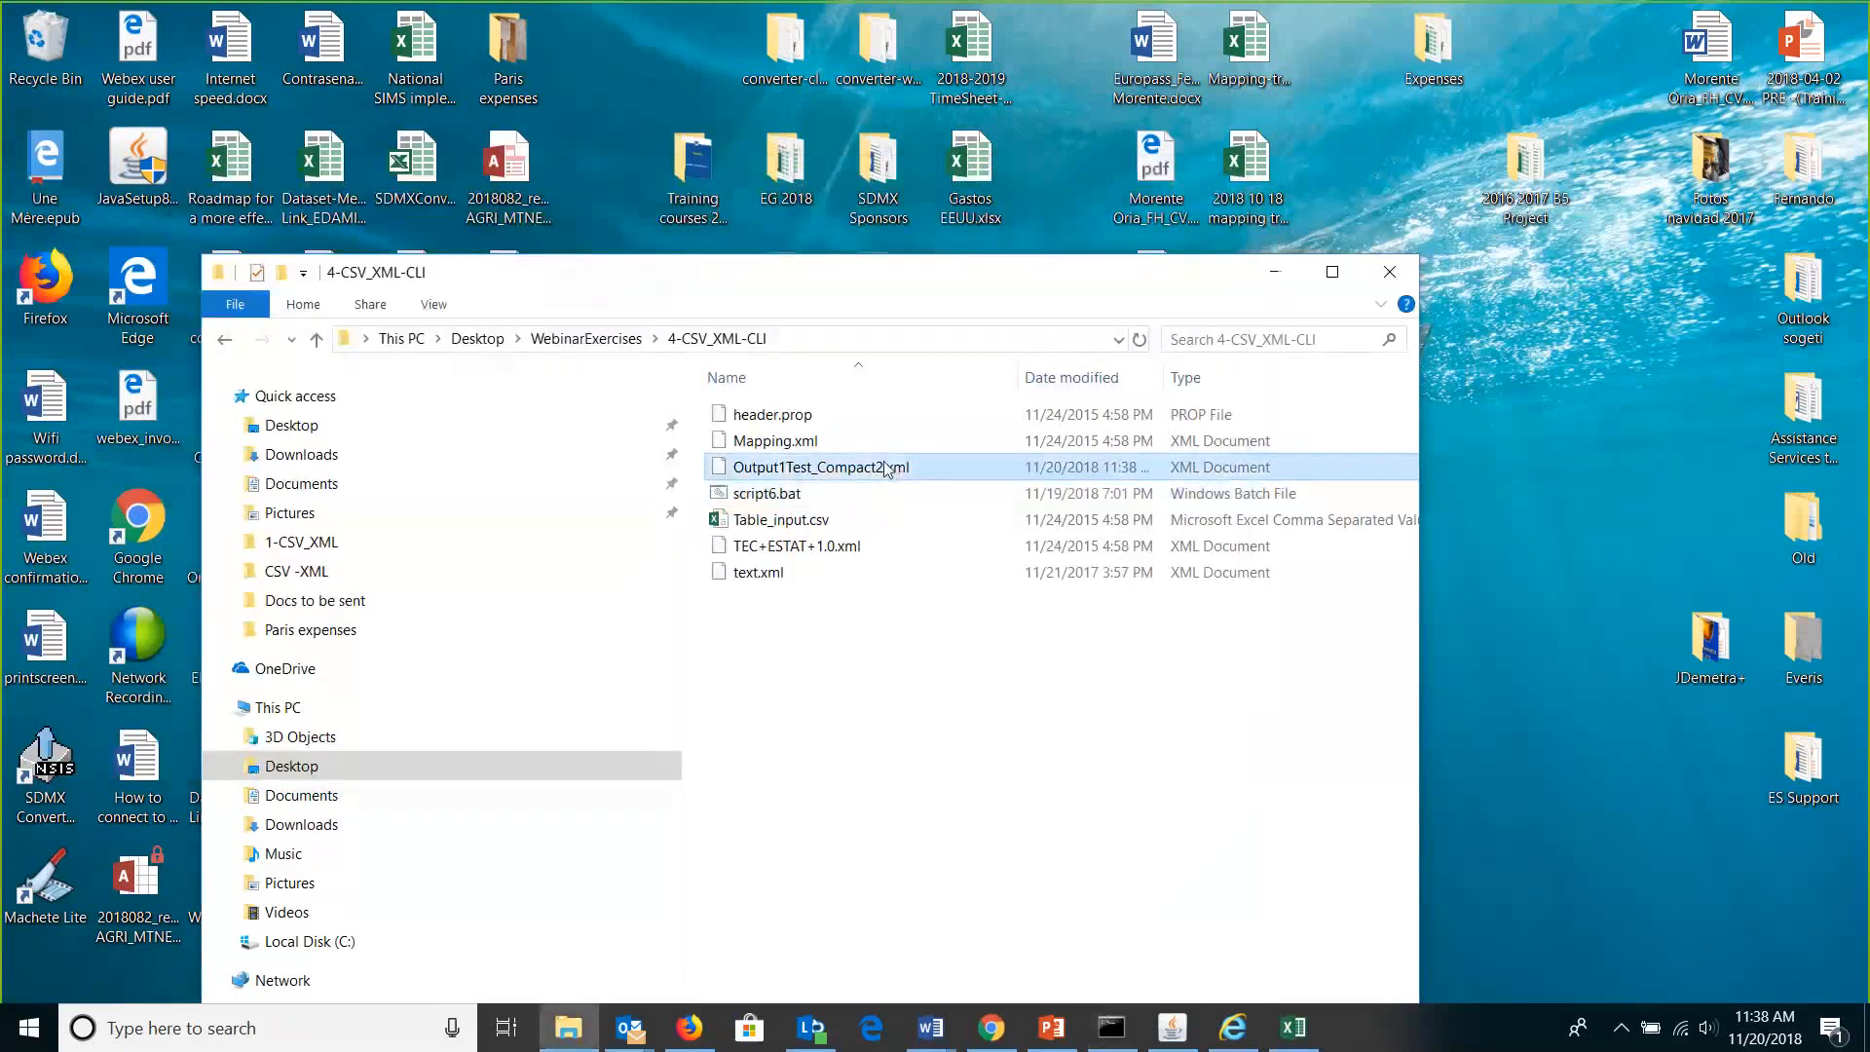
right_click(886, 469)
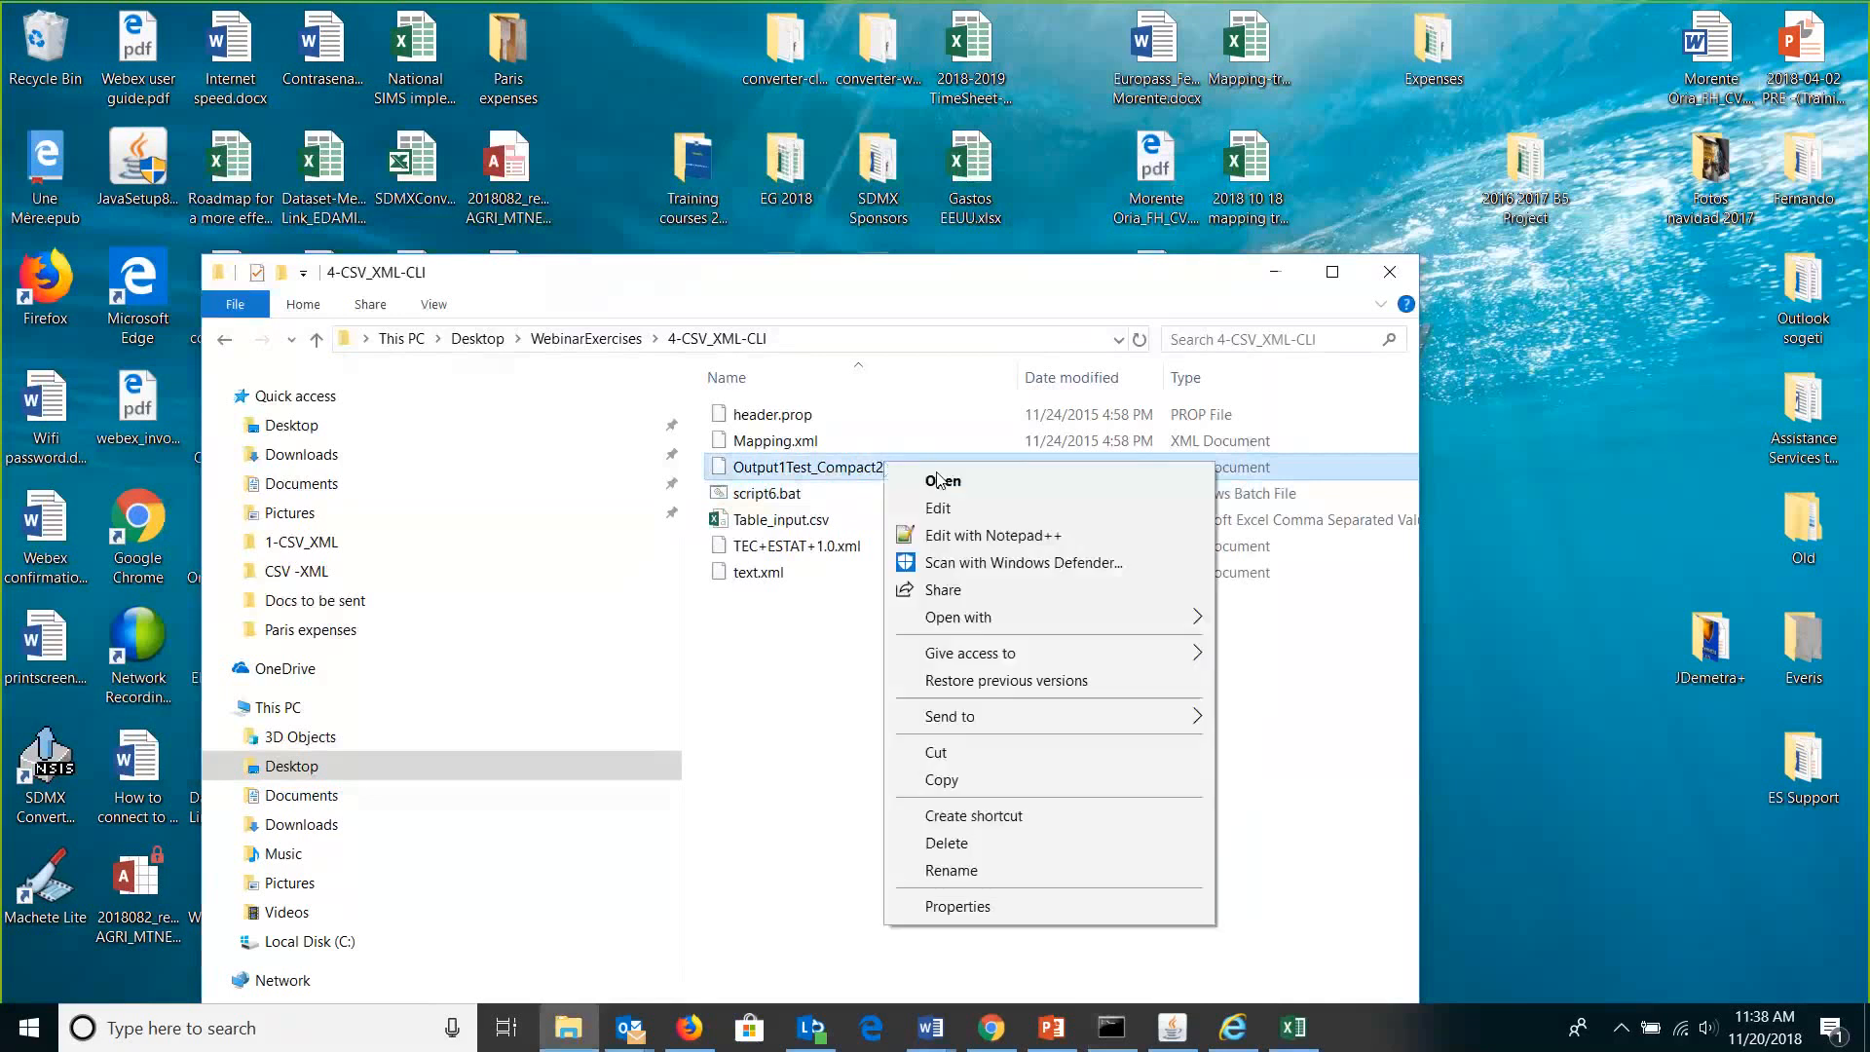
click(977, 534)
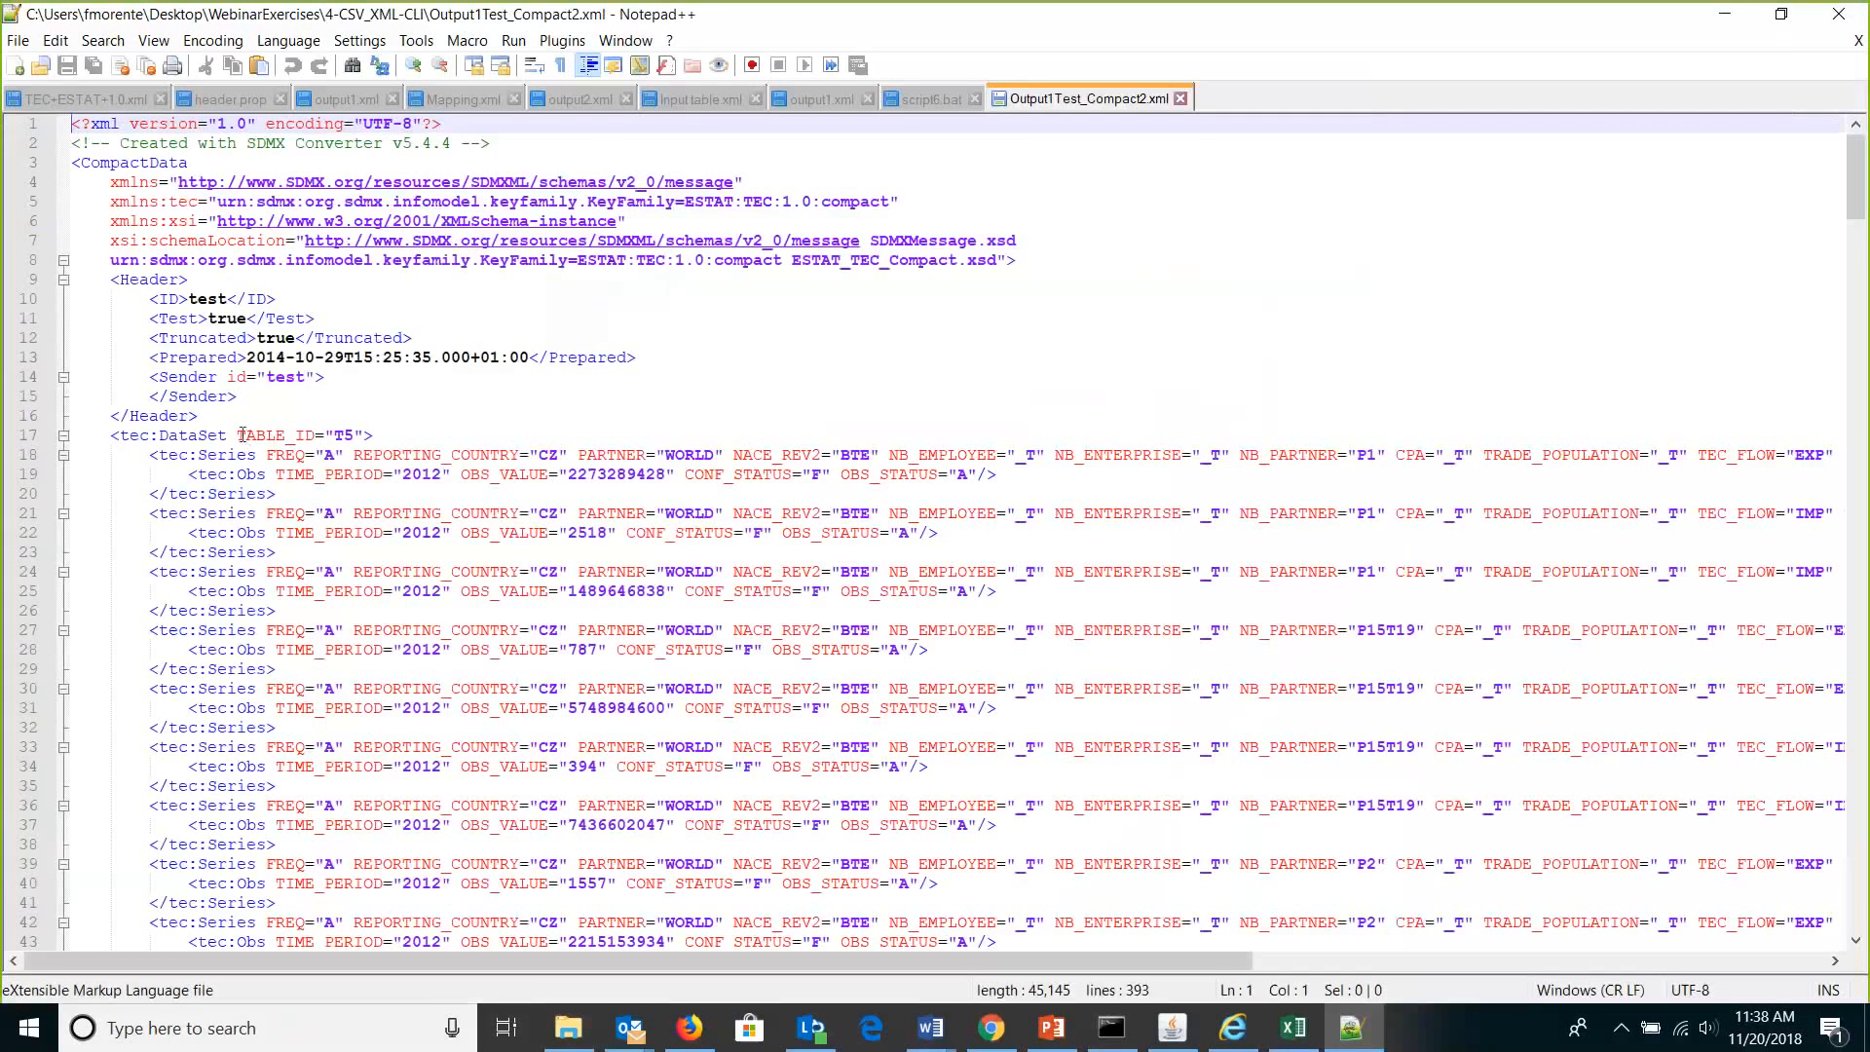
Highlight TABLE_ID="T5" on line 17, close Notepad++ and the folder window, and bring Firefox forward.
drag(242, 435, 368, 440)
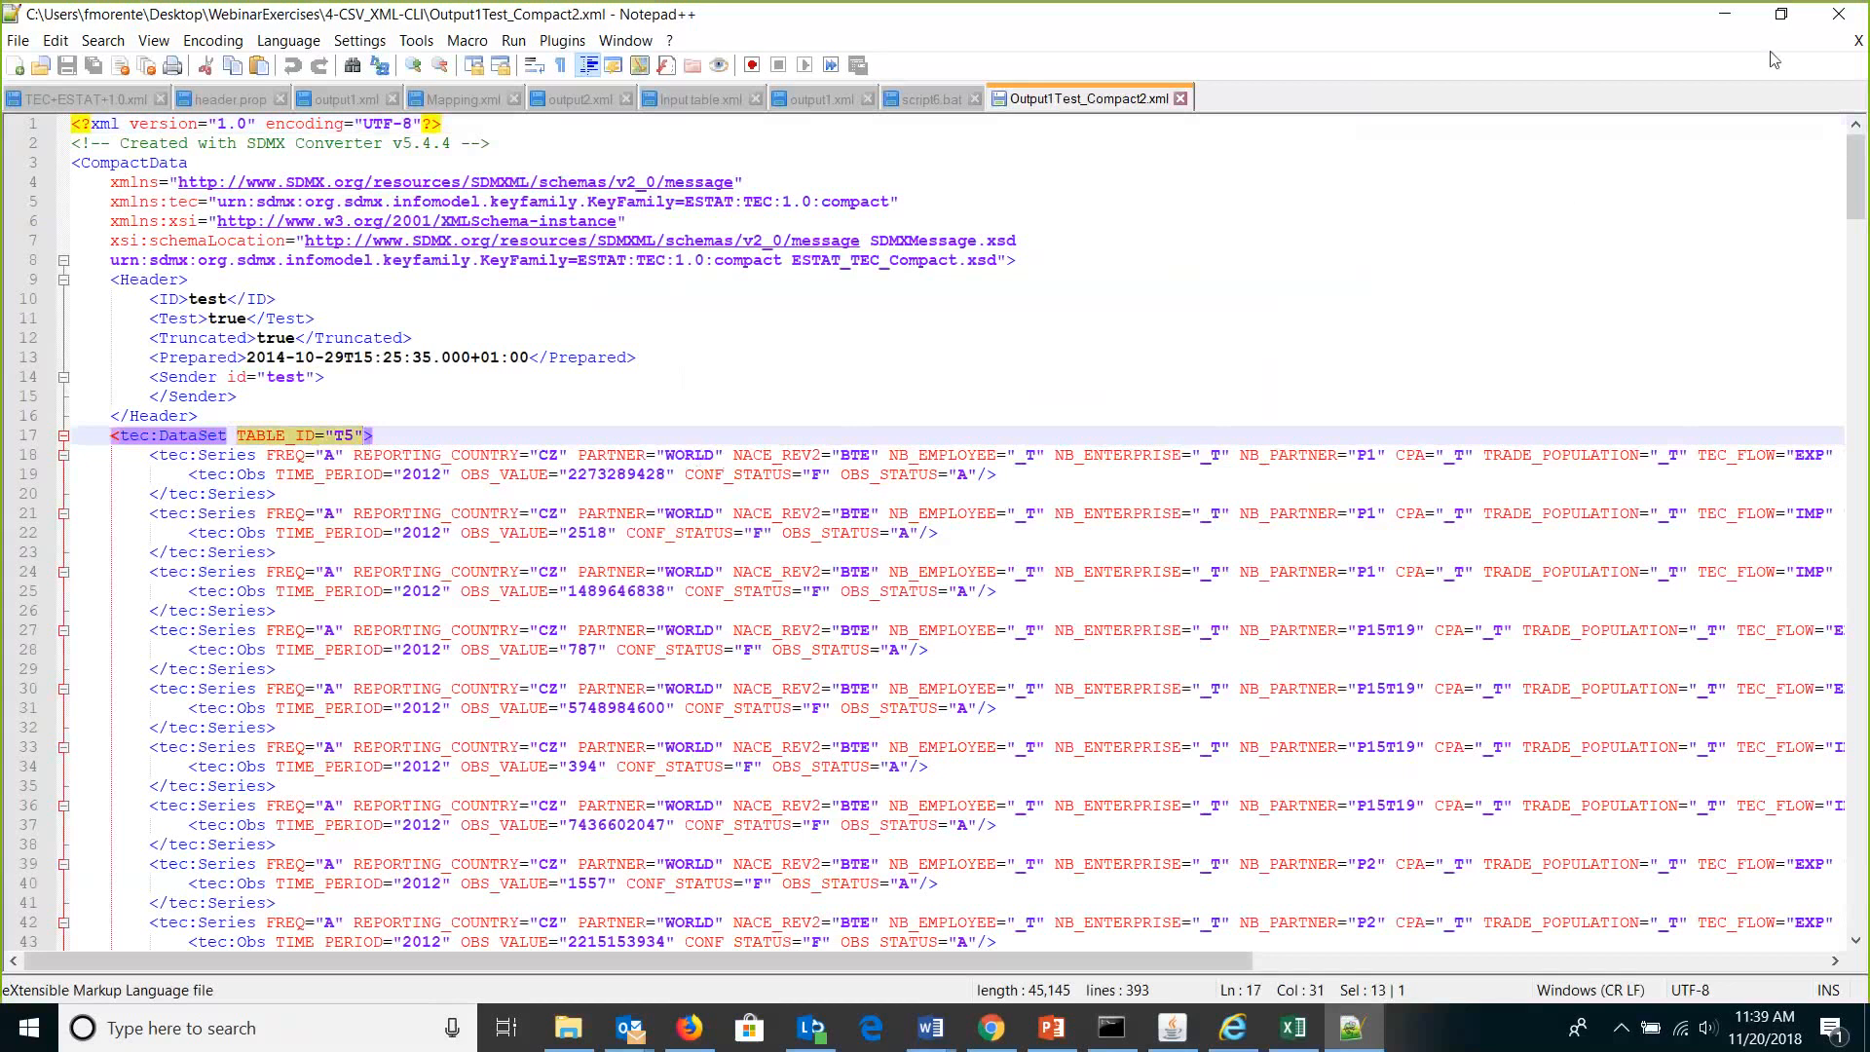
click(1835, 22)
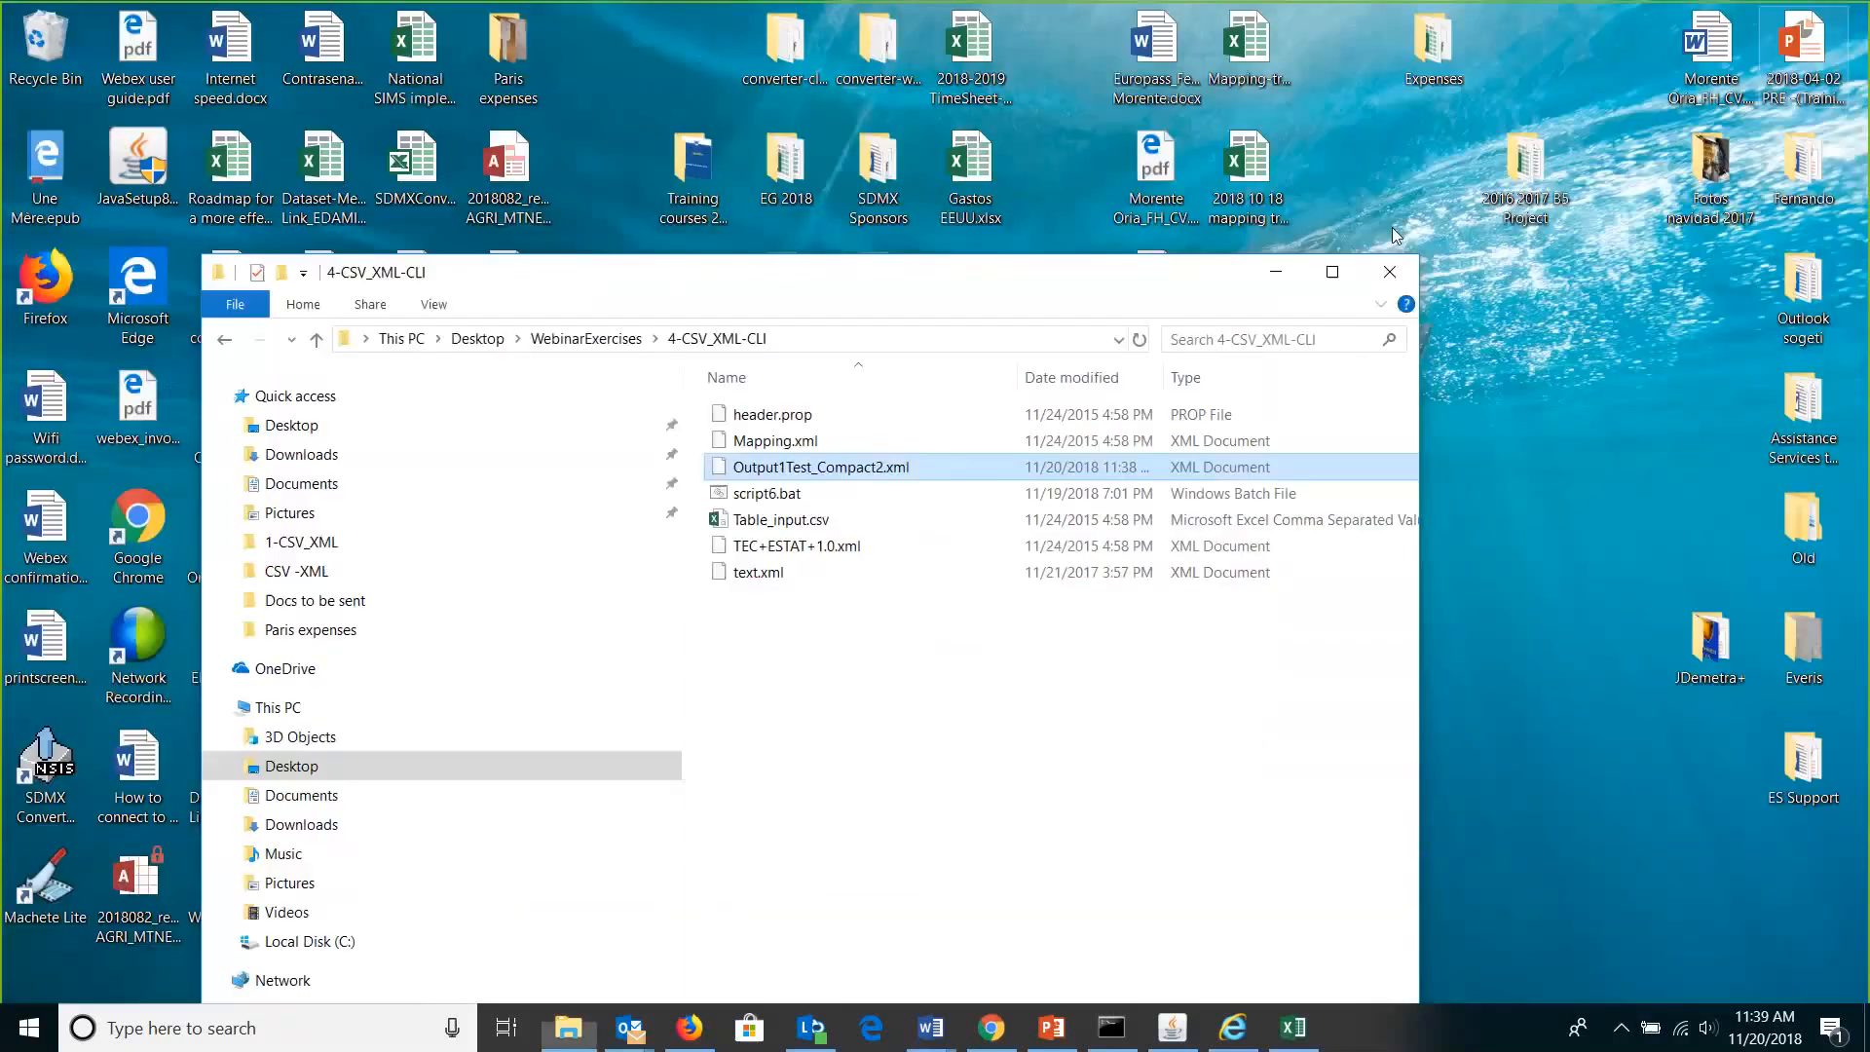
click(1386, 279)
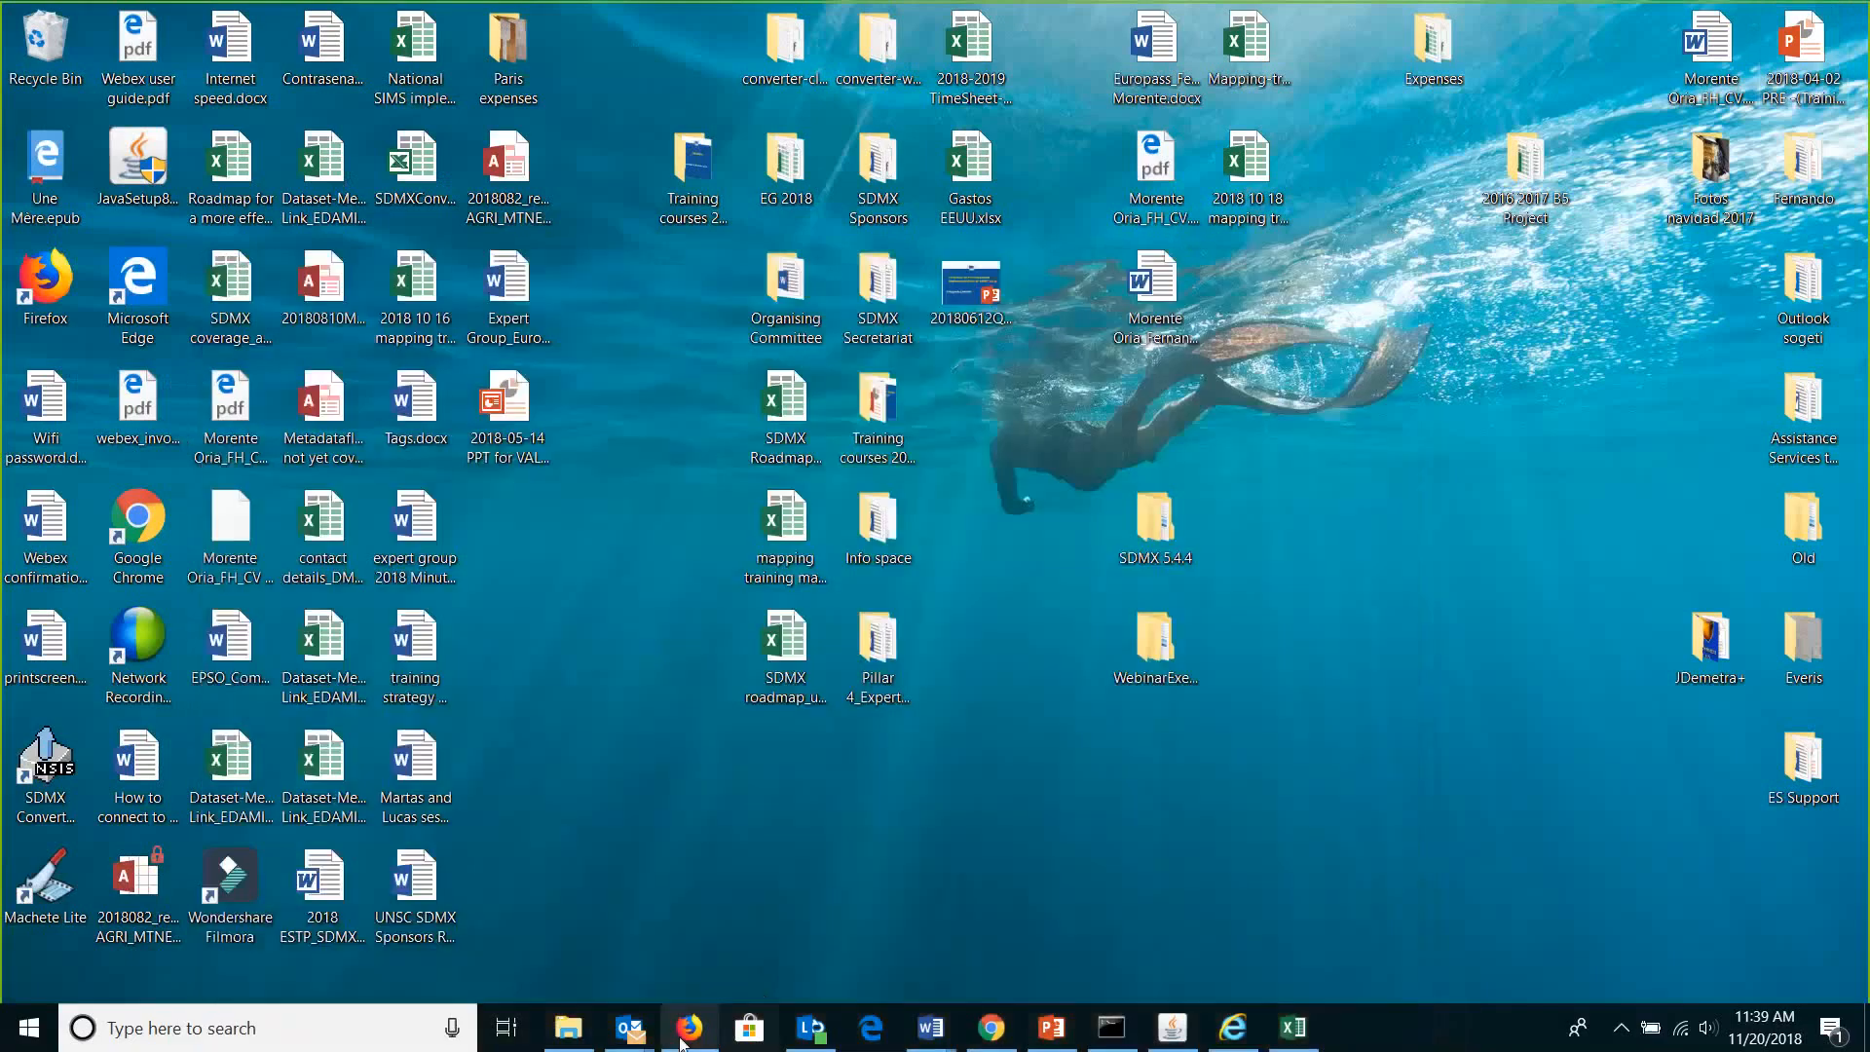
click(686, 1030)
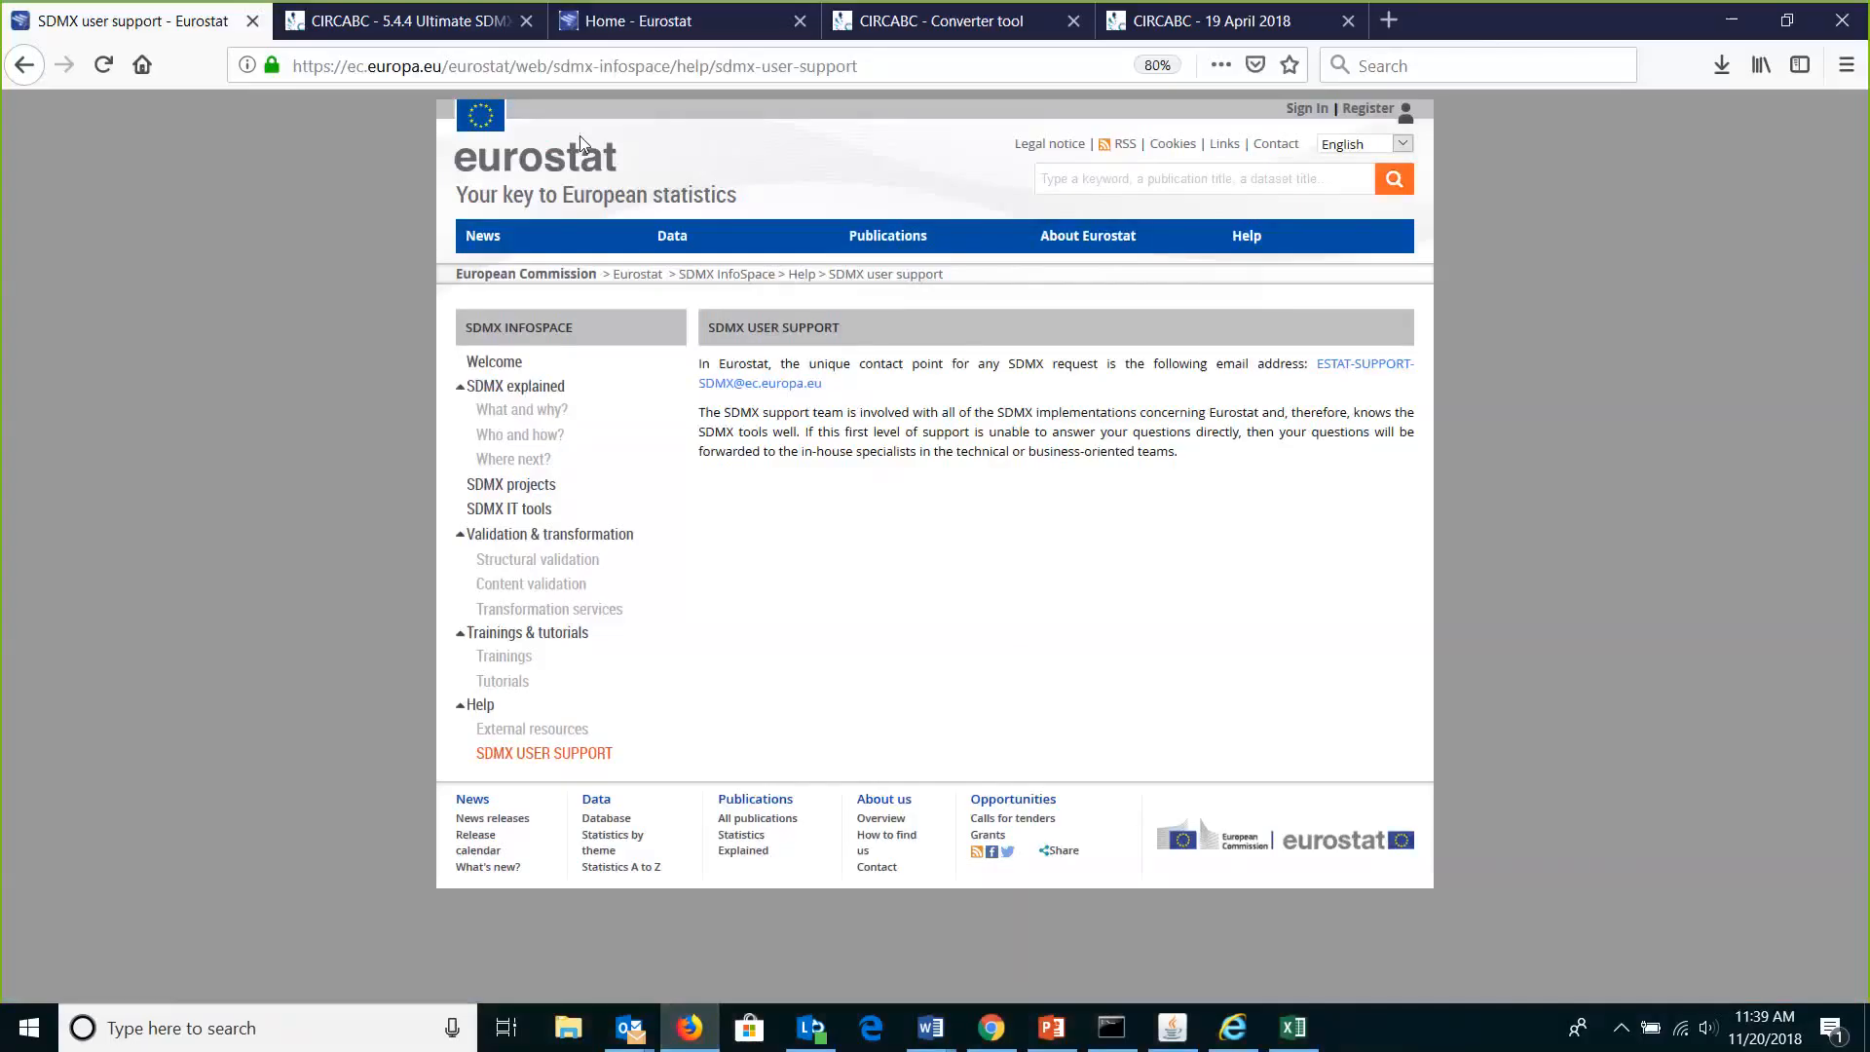
Go from the SDMX user support page to Eurostat's SDMX InfoSpace welcome page via the Data menu.
click(694, 27)
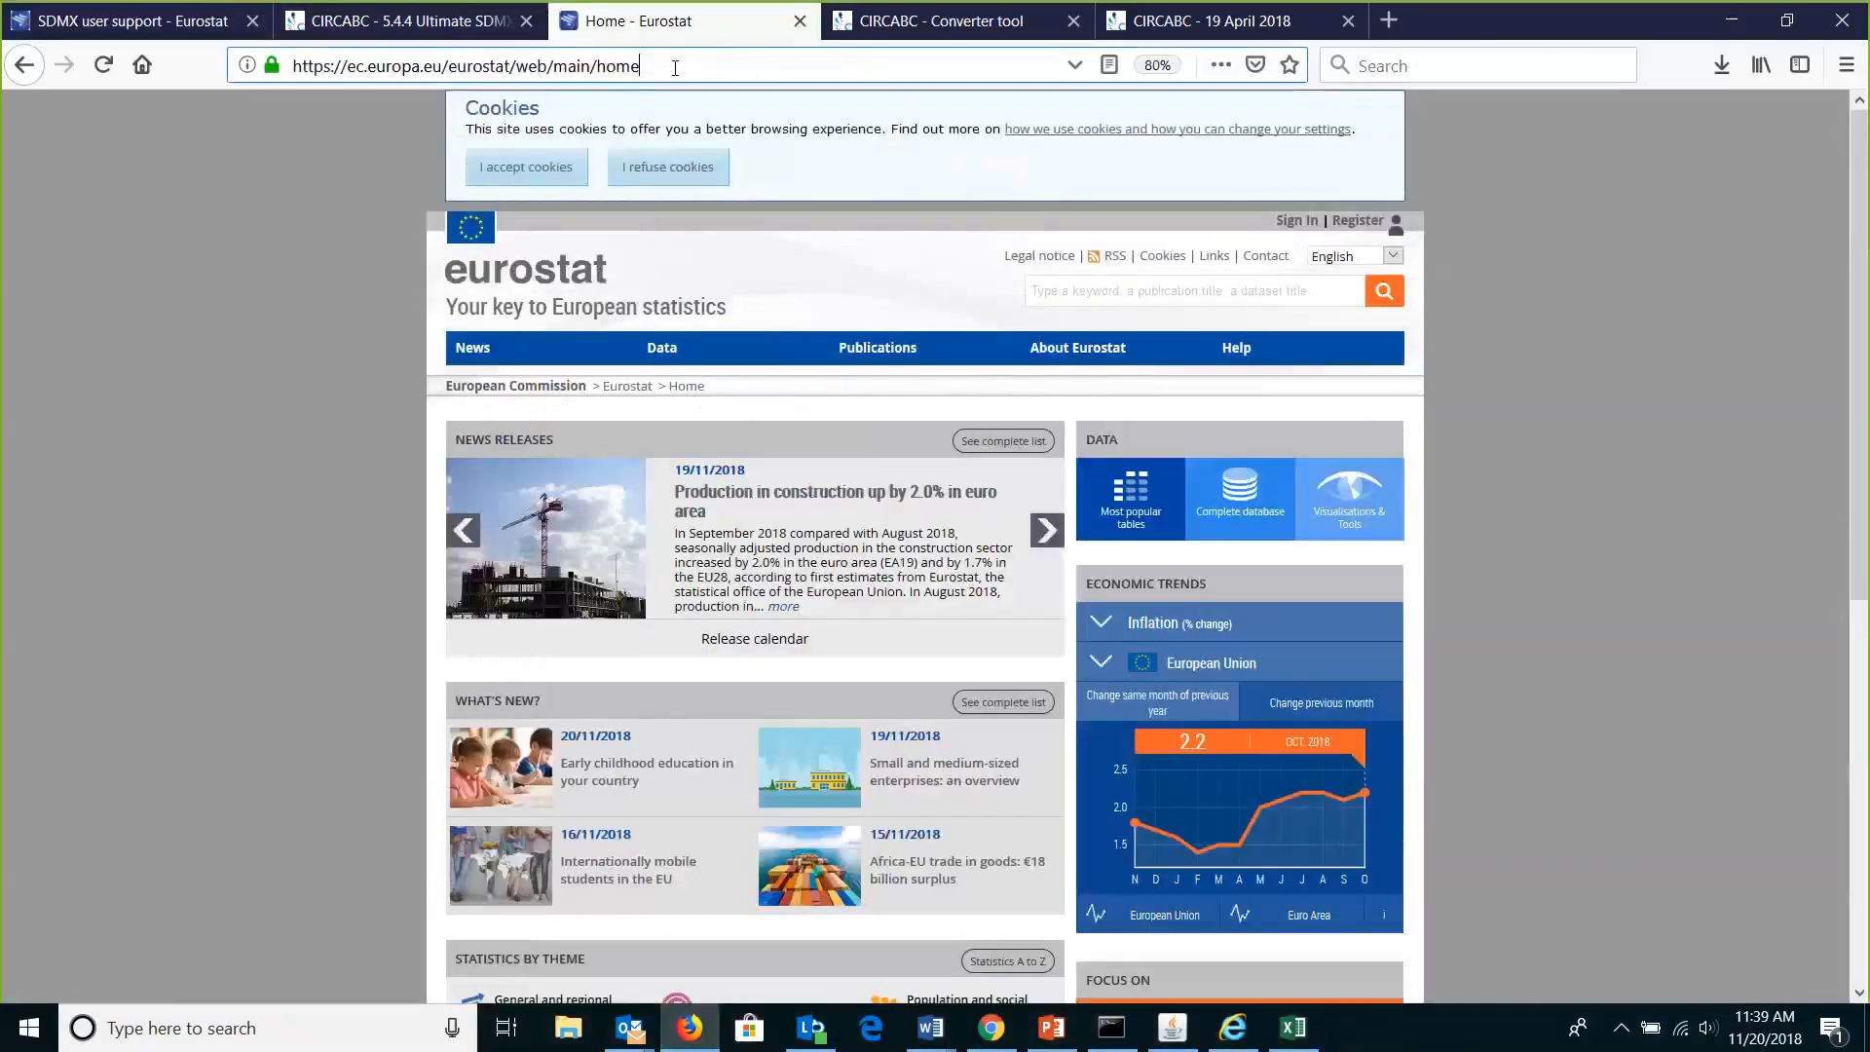
drag(675, 66, 217, 74)
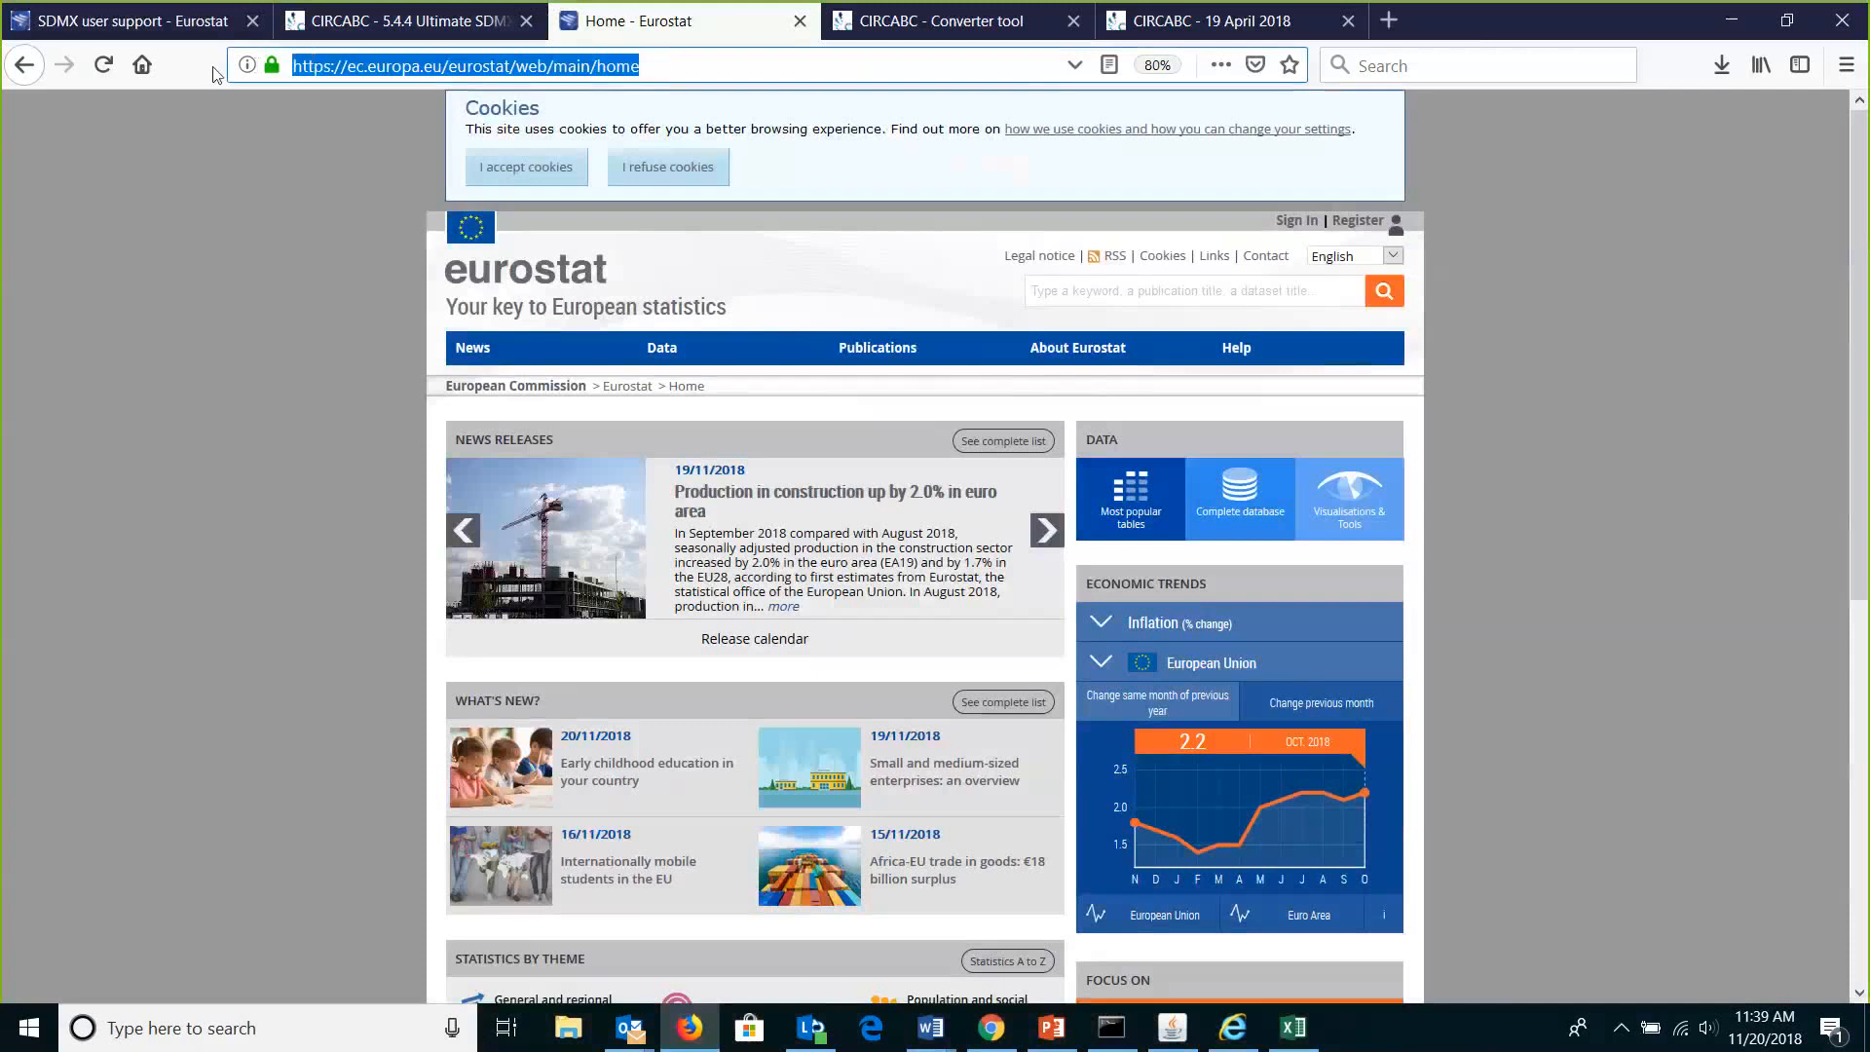
click(179, 16)
mouse_move(670, 244)
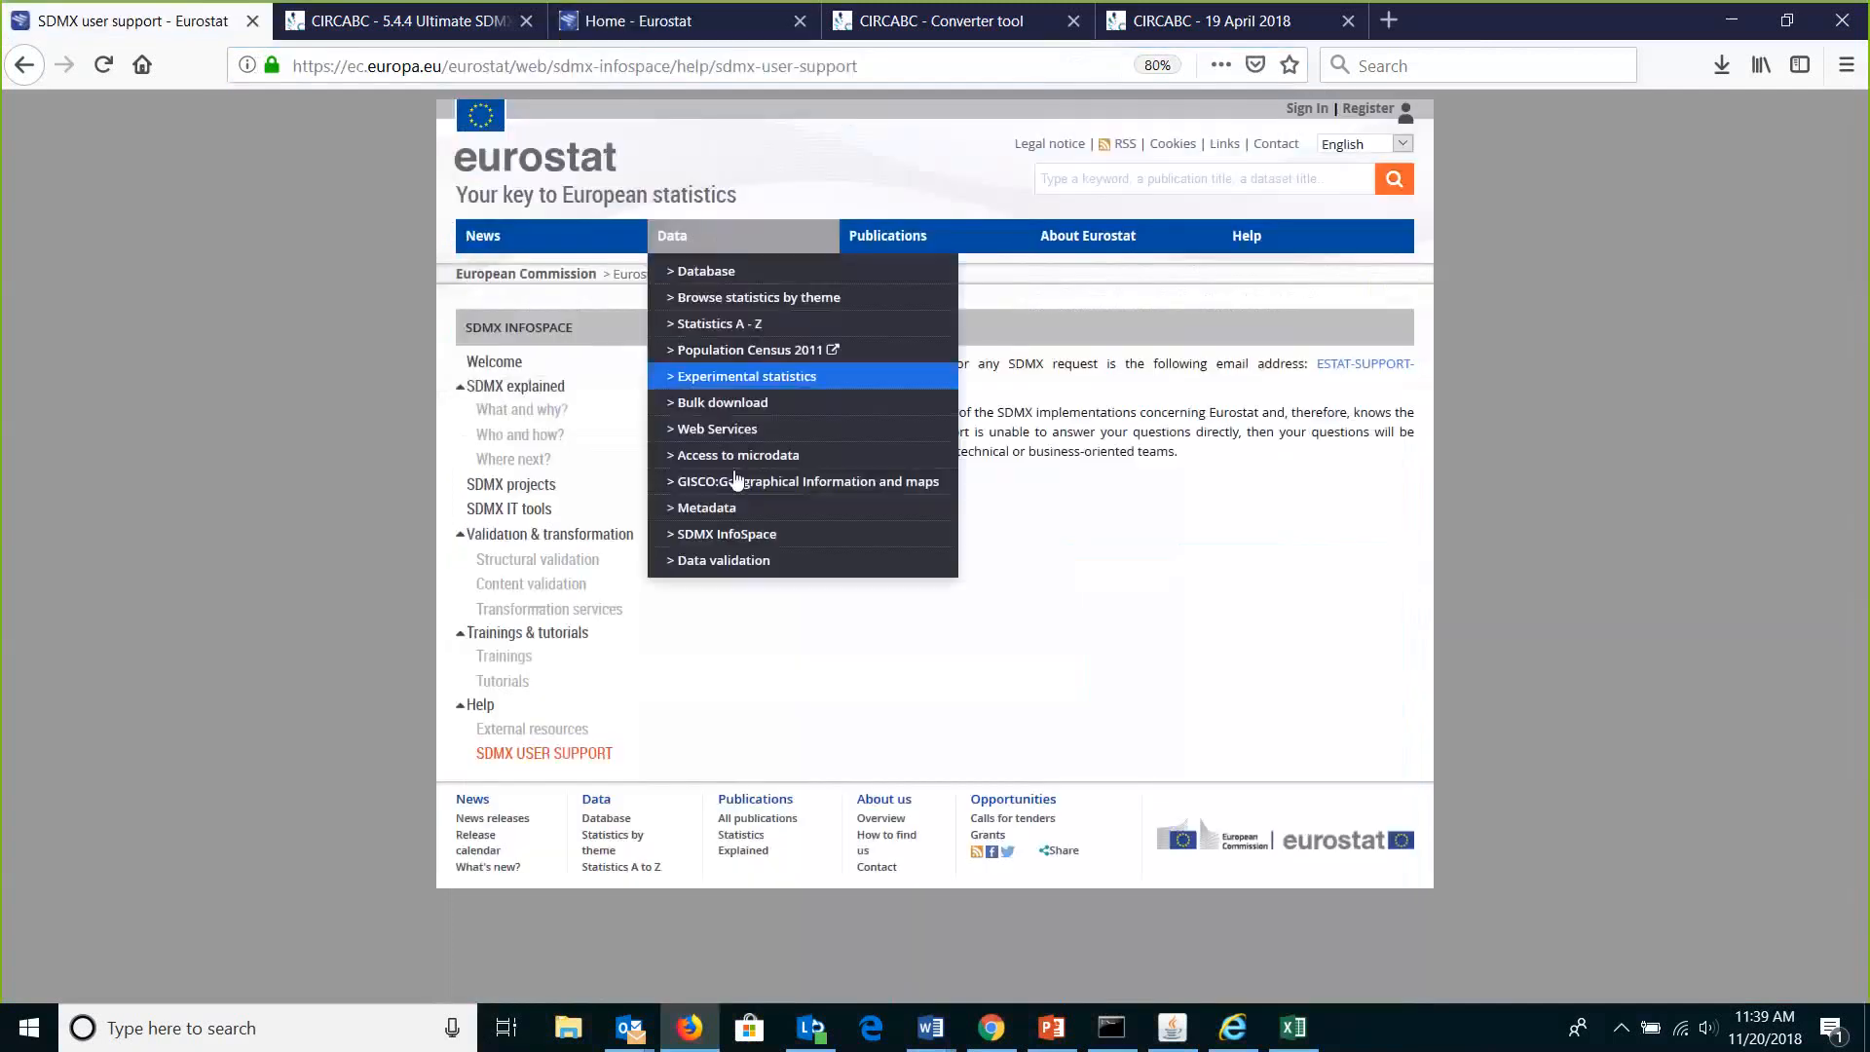
click(734, 539)
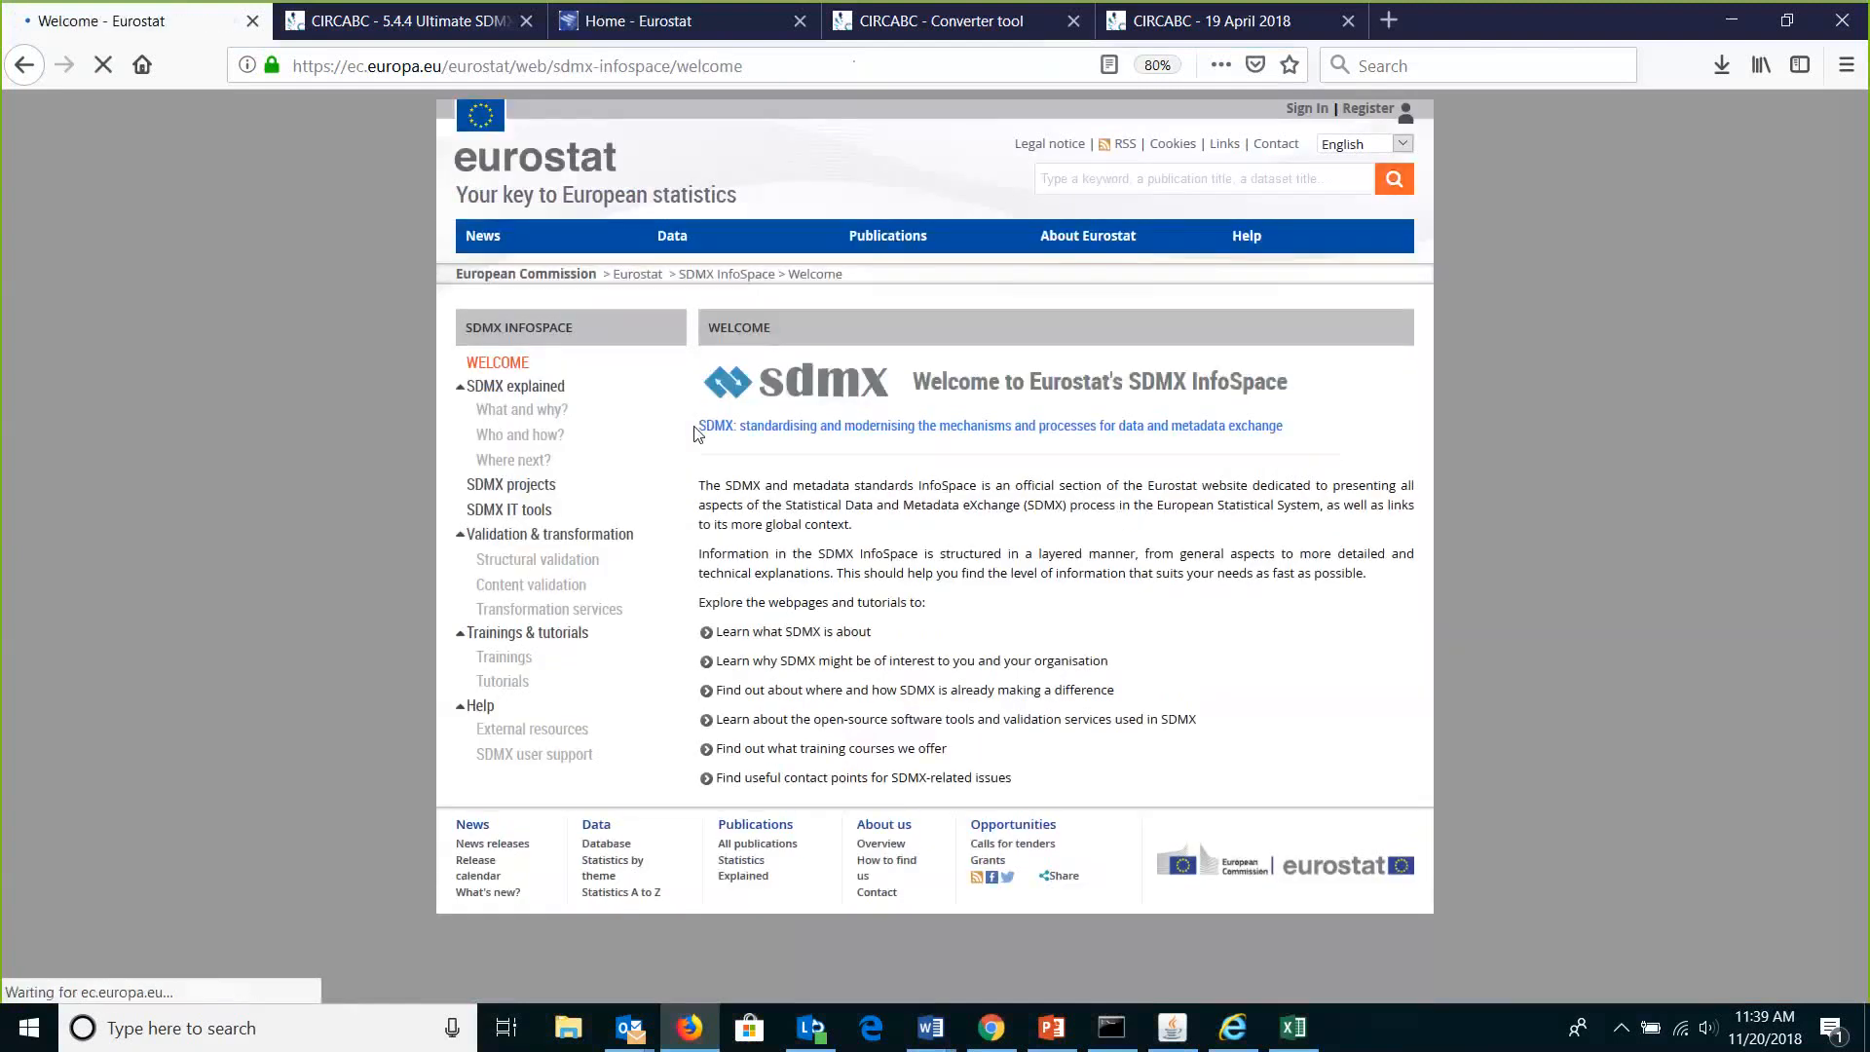
Select the whole address on the Eurostat home page tab to replace it.
click(355, 71)
click(603, 20)
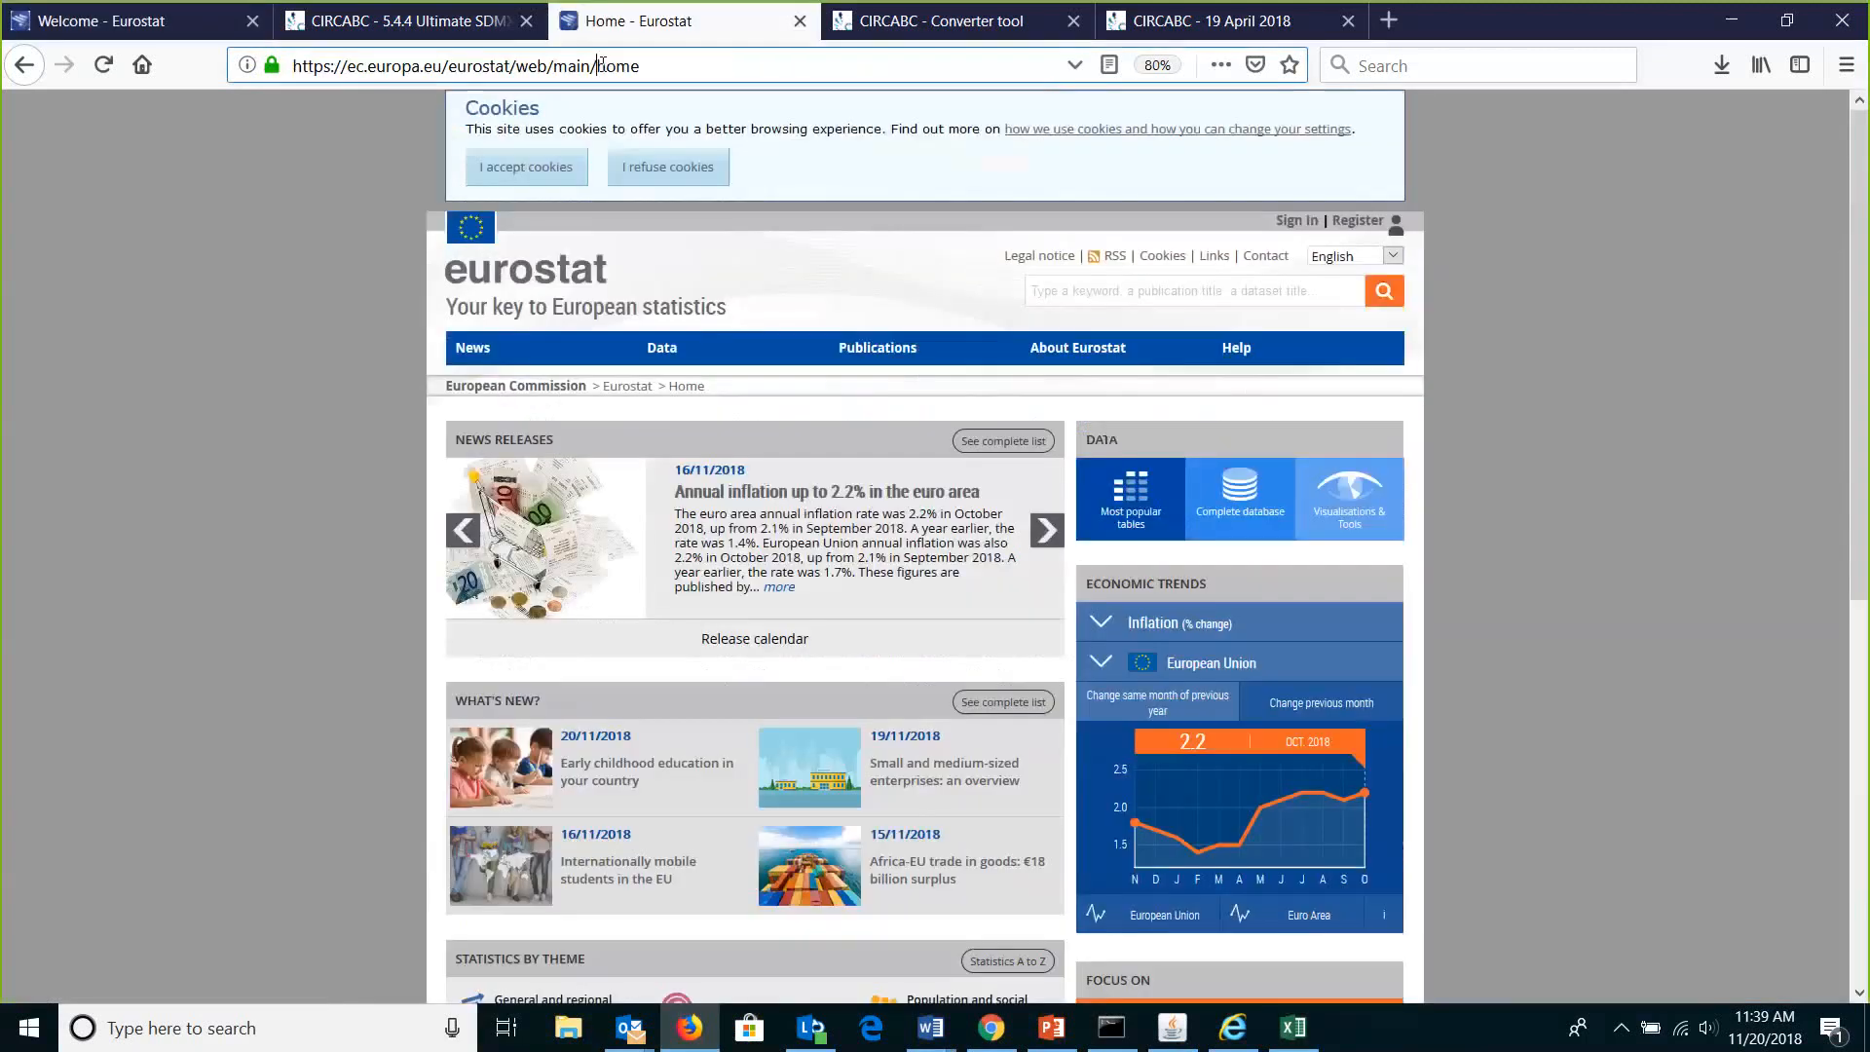
triple_click(601, 64)
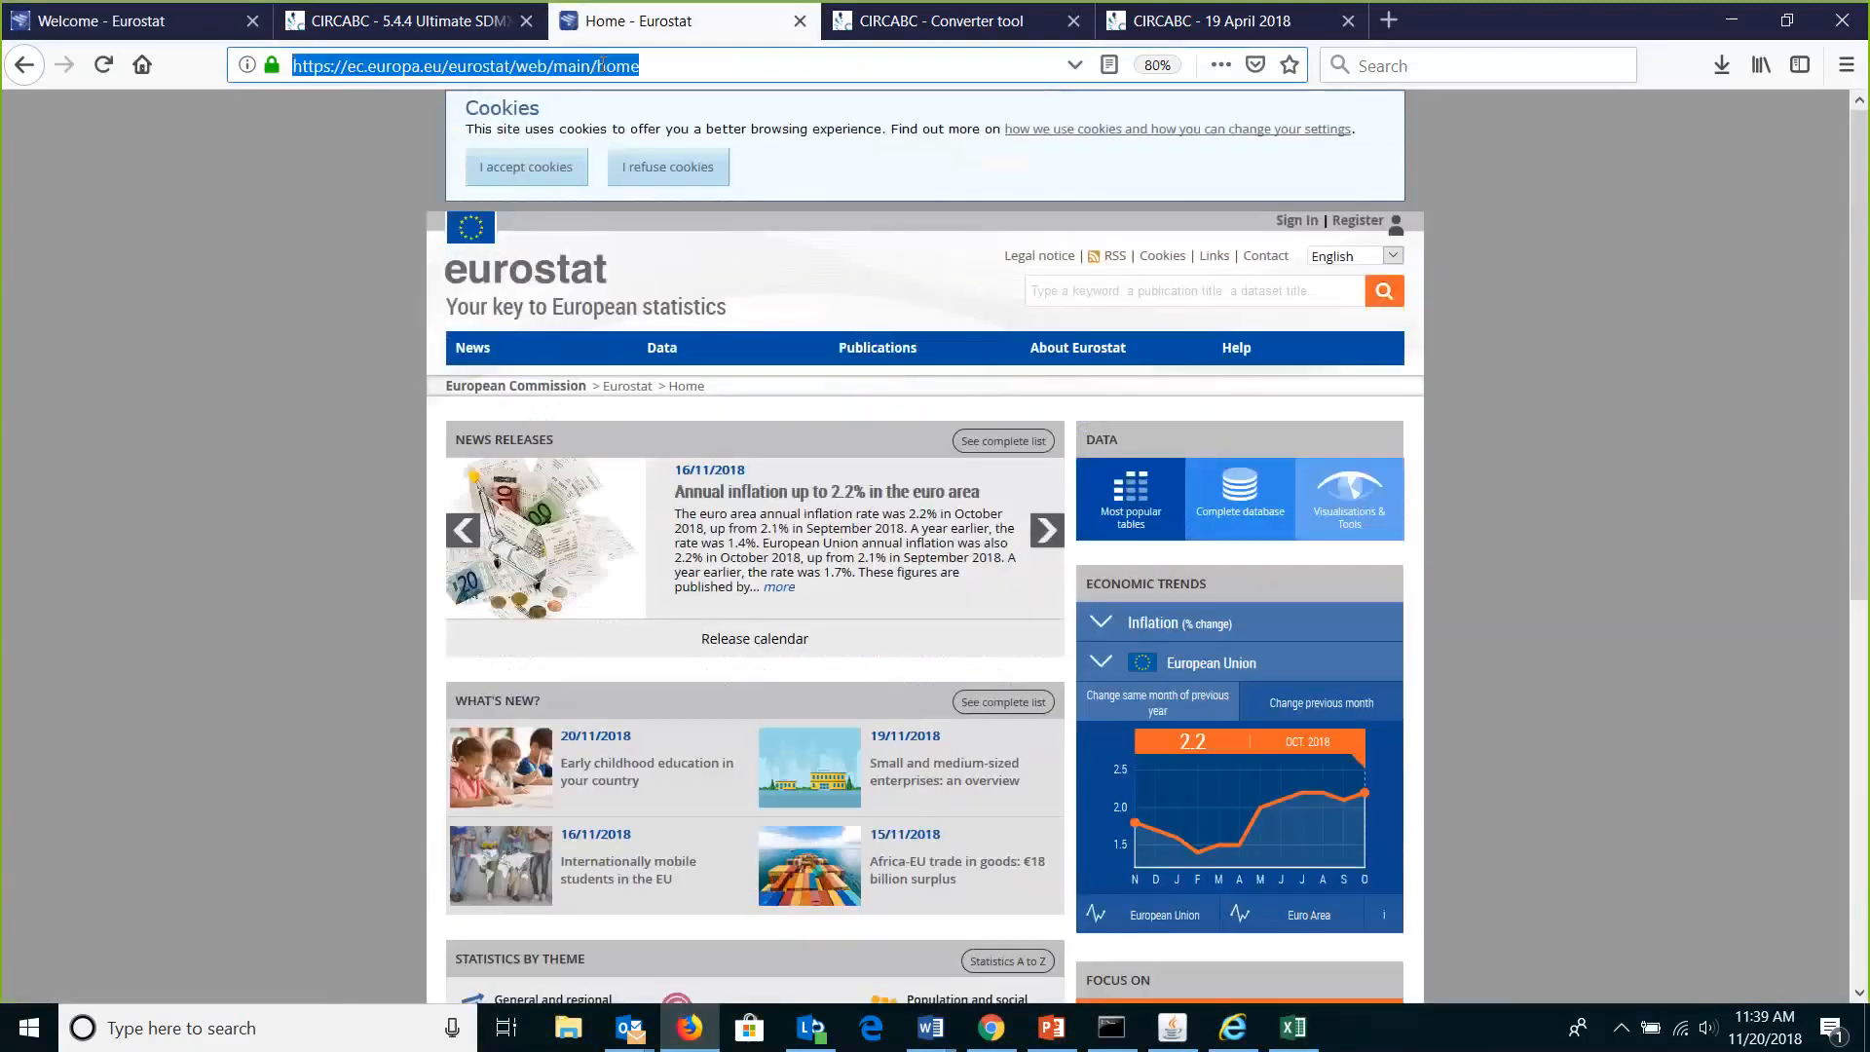
Load sdmx.org and download the SDMX Glossary Version 2.0 document from the top-right link.
text(sdmx.org/)
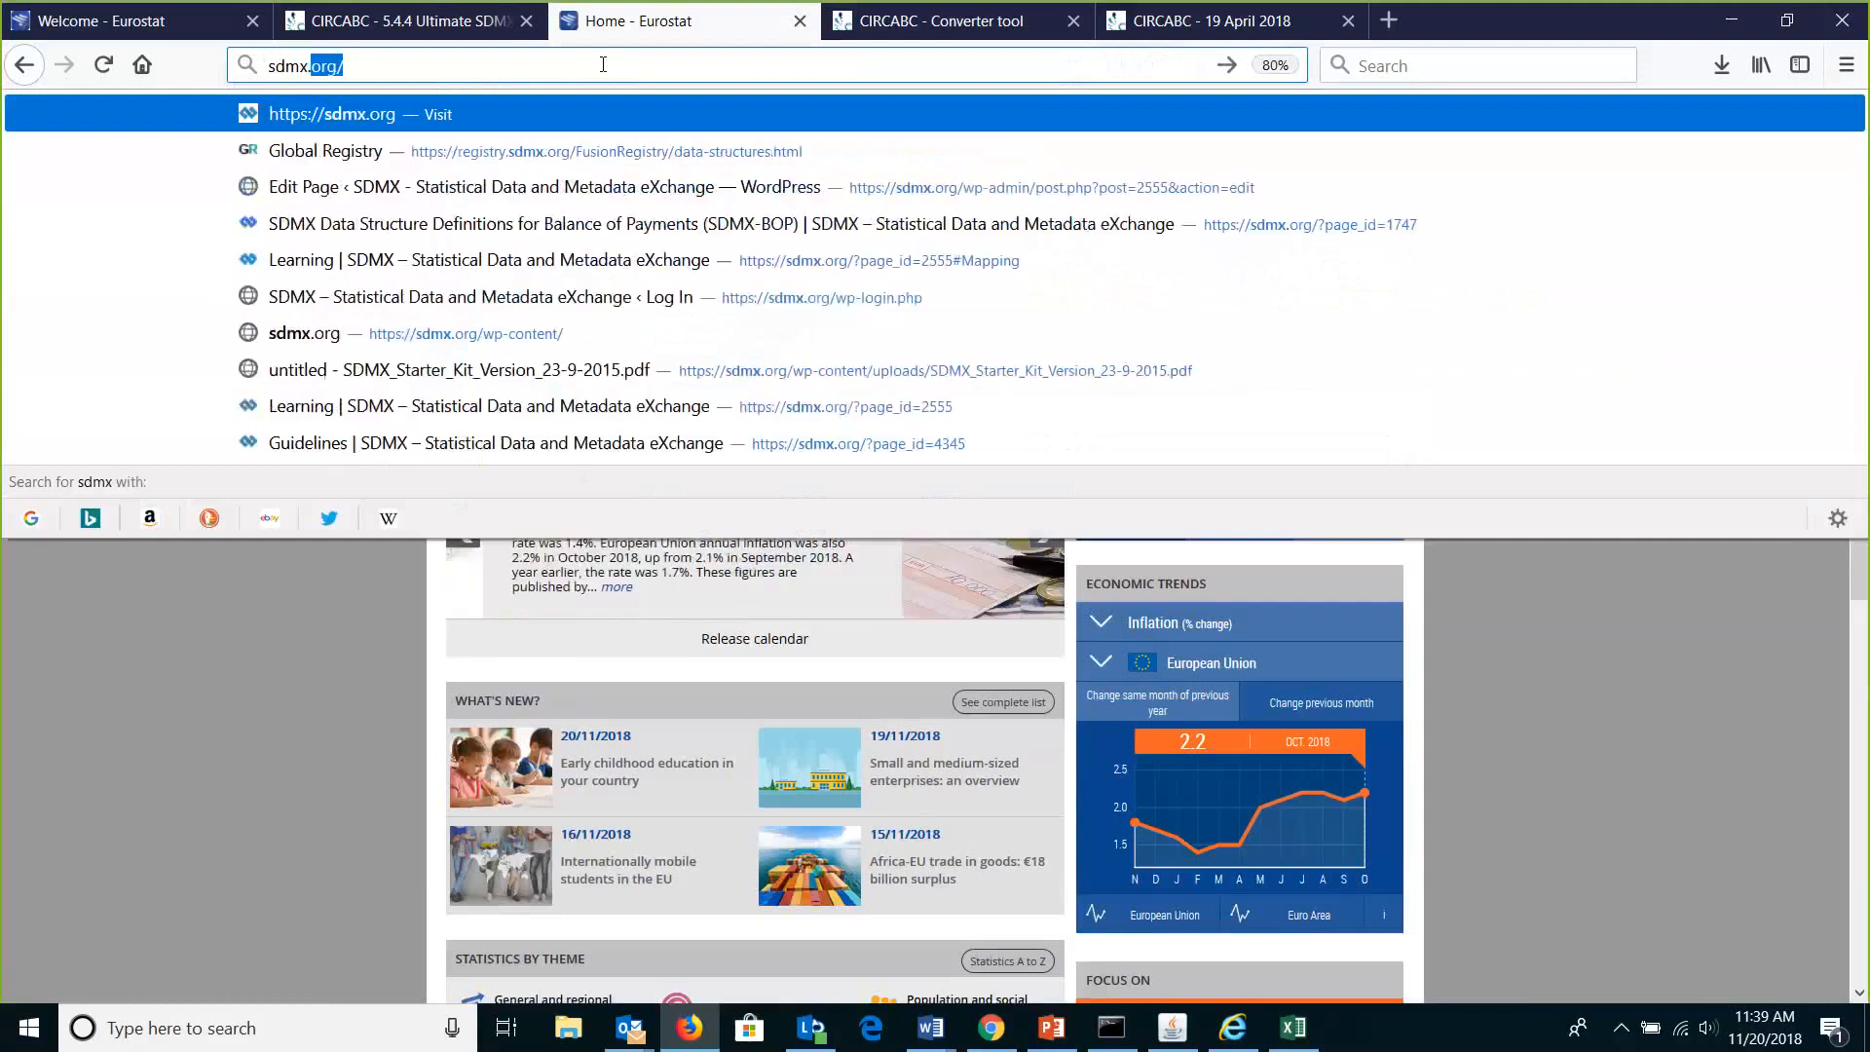
key(Return)
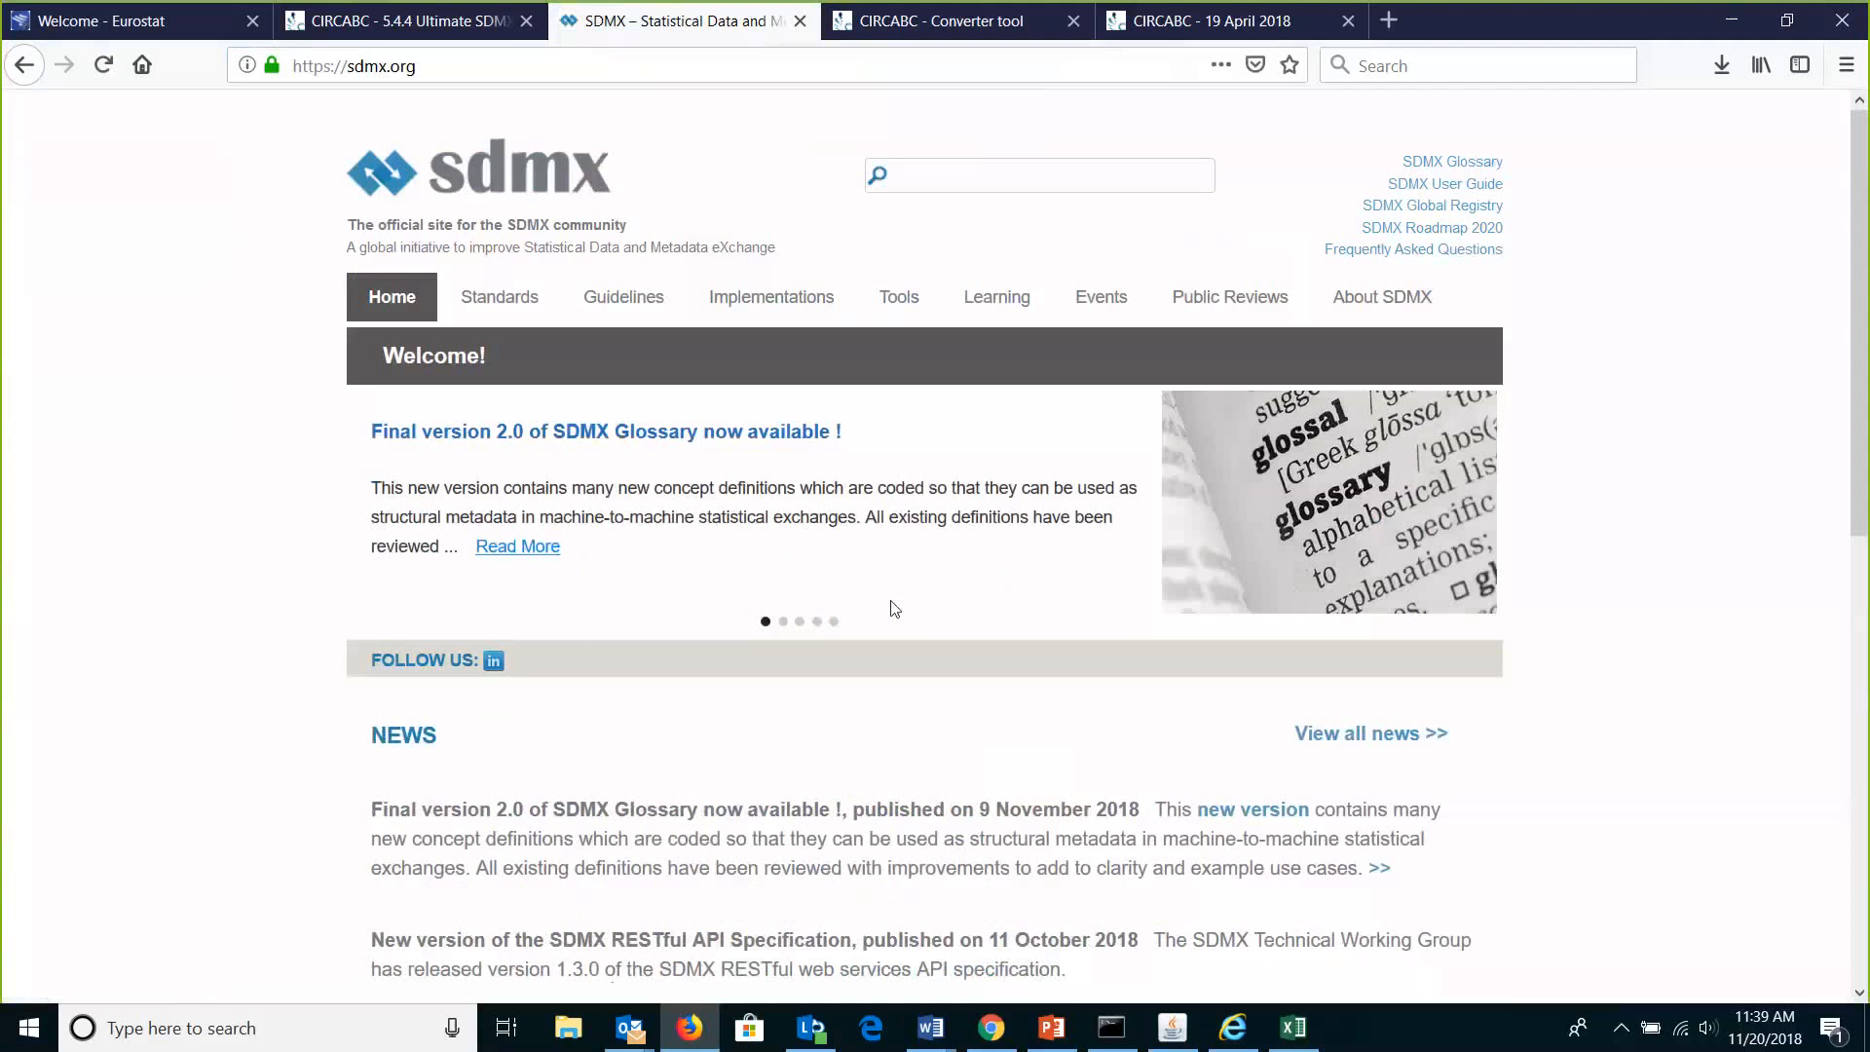
click(1446, 167)
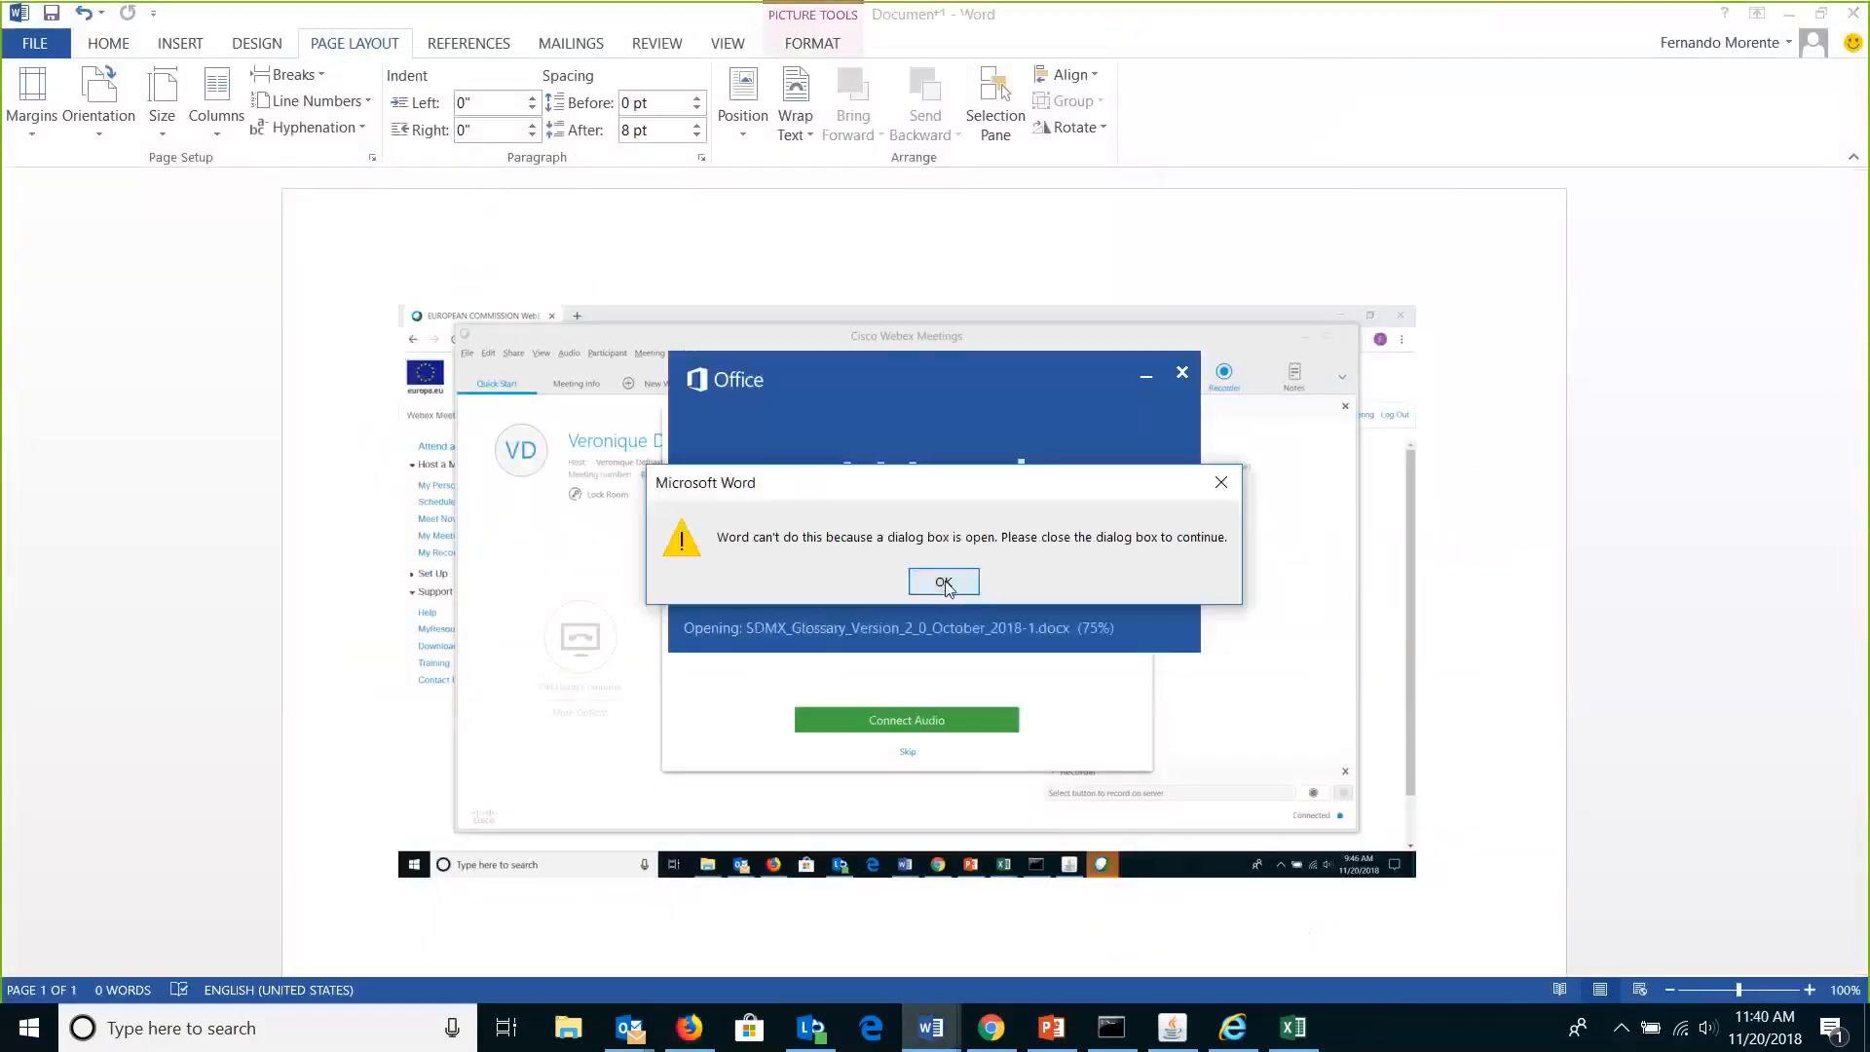
Dismiss the open-dialog warning and switch the SDMX Glossary from Read Mode to page layout.
click(943, 584)
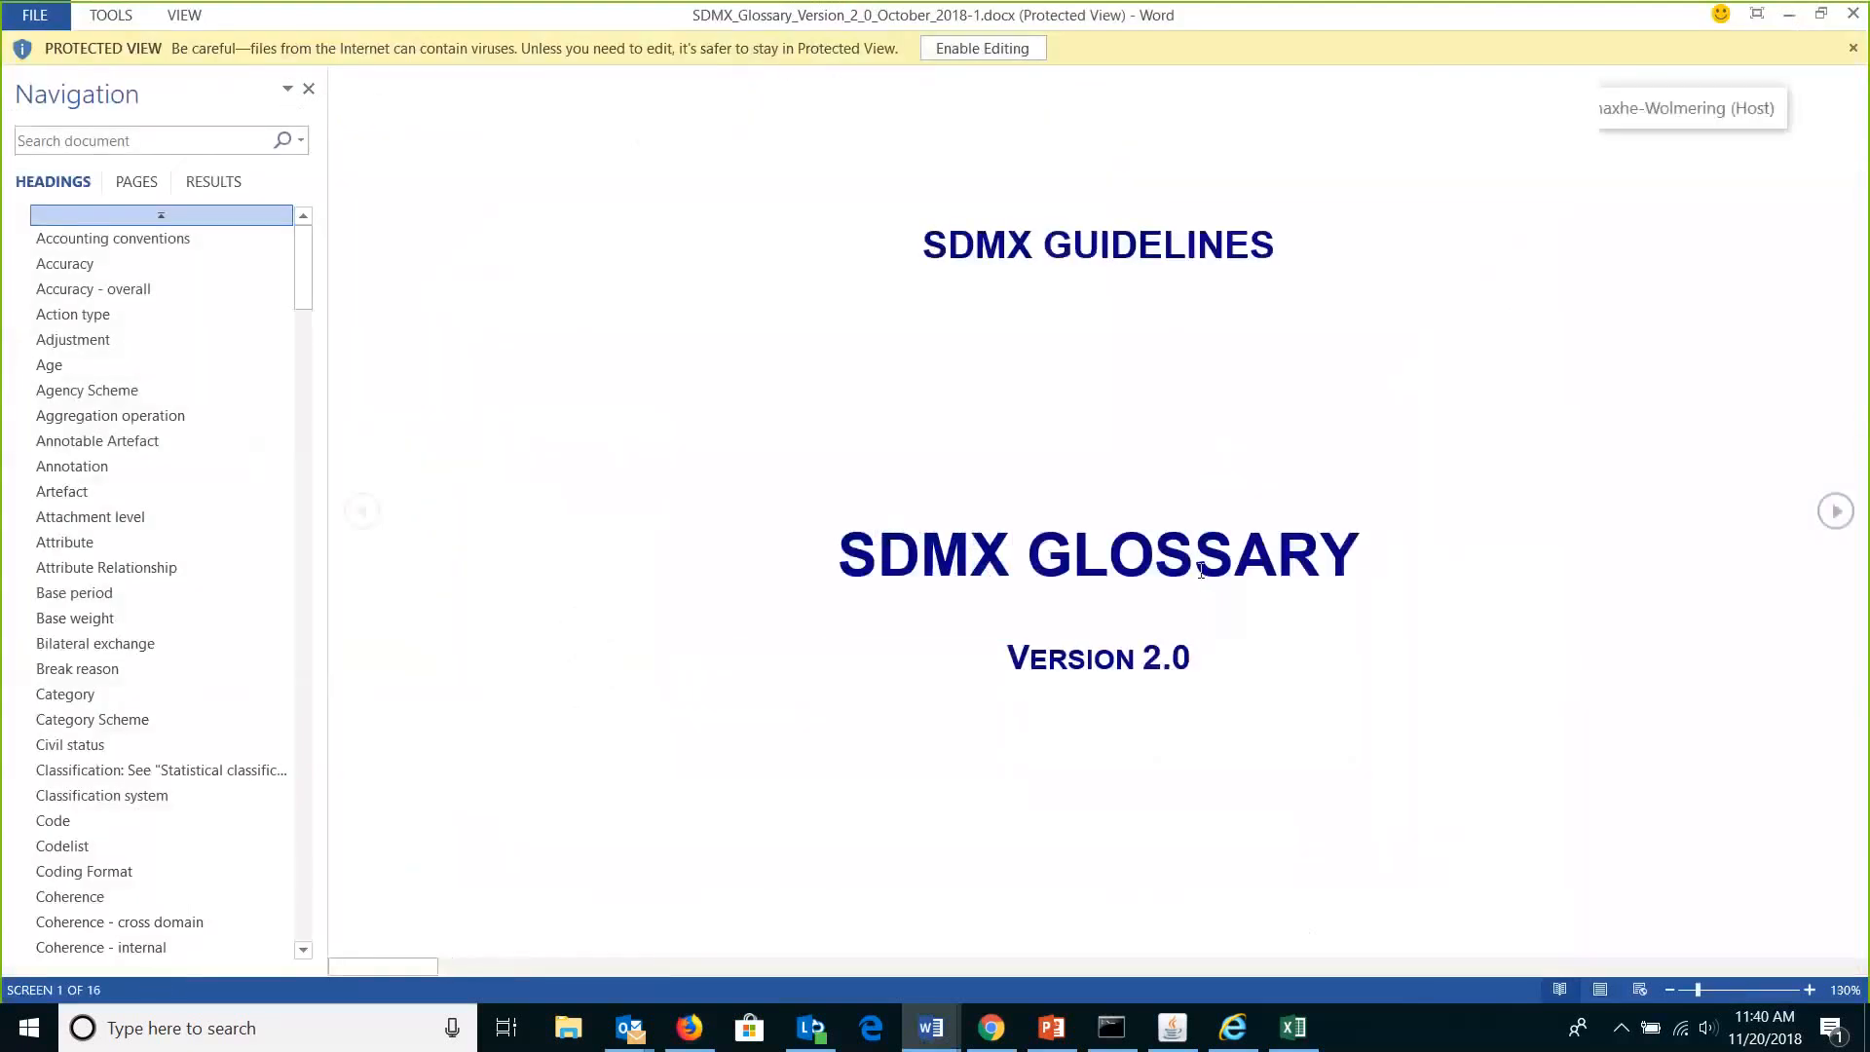
scroll(1201, 571, down, 1)
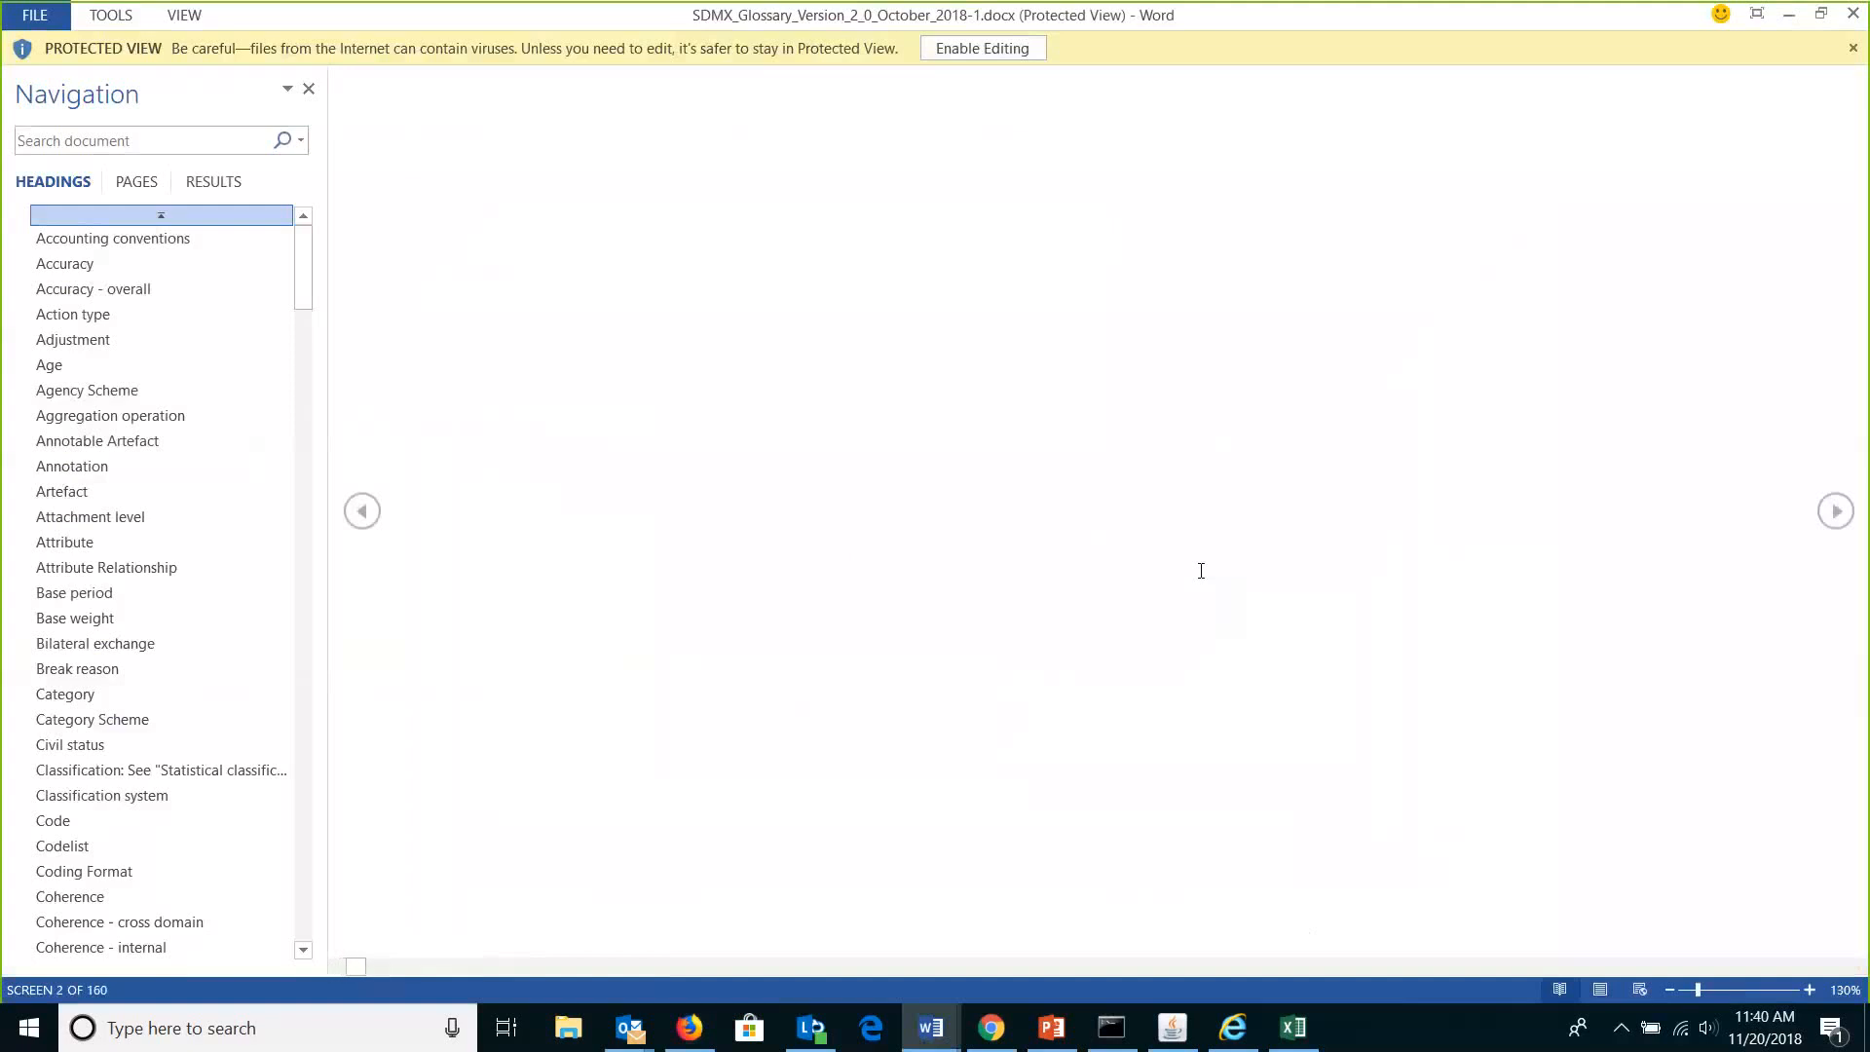
key(Escape)
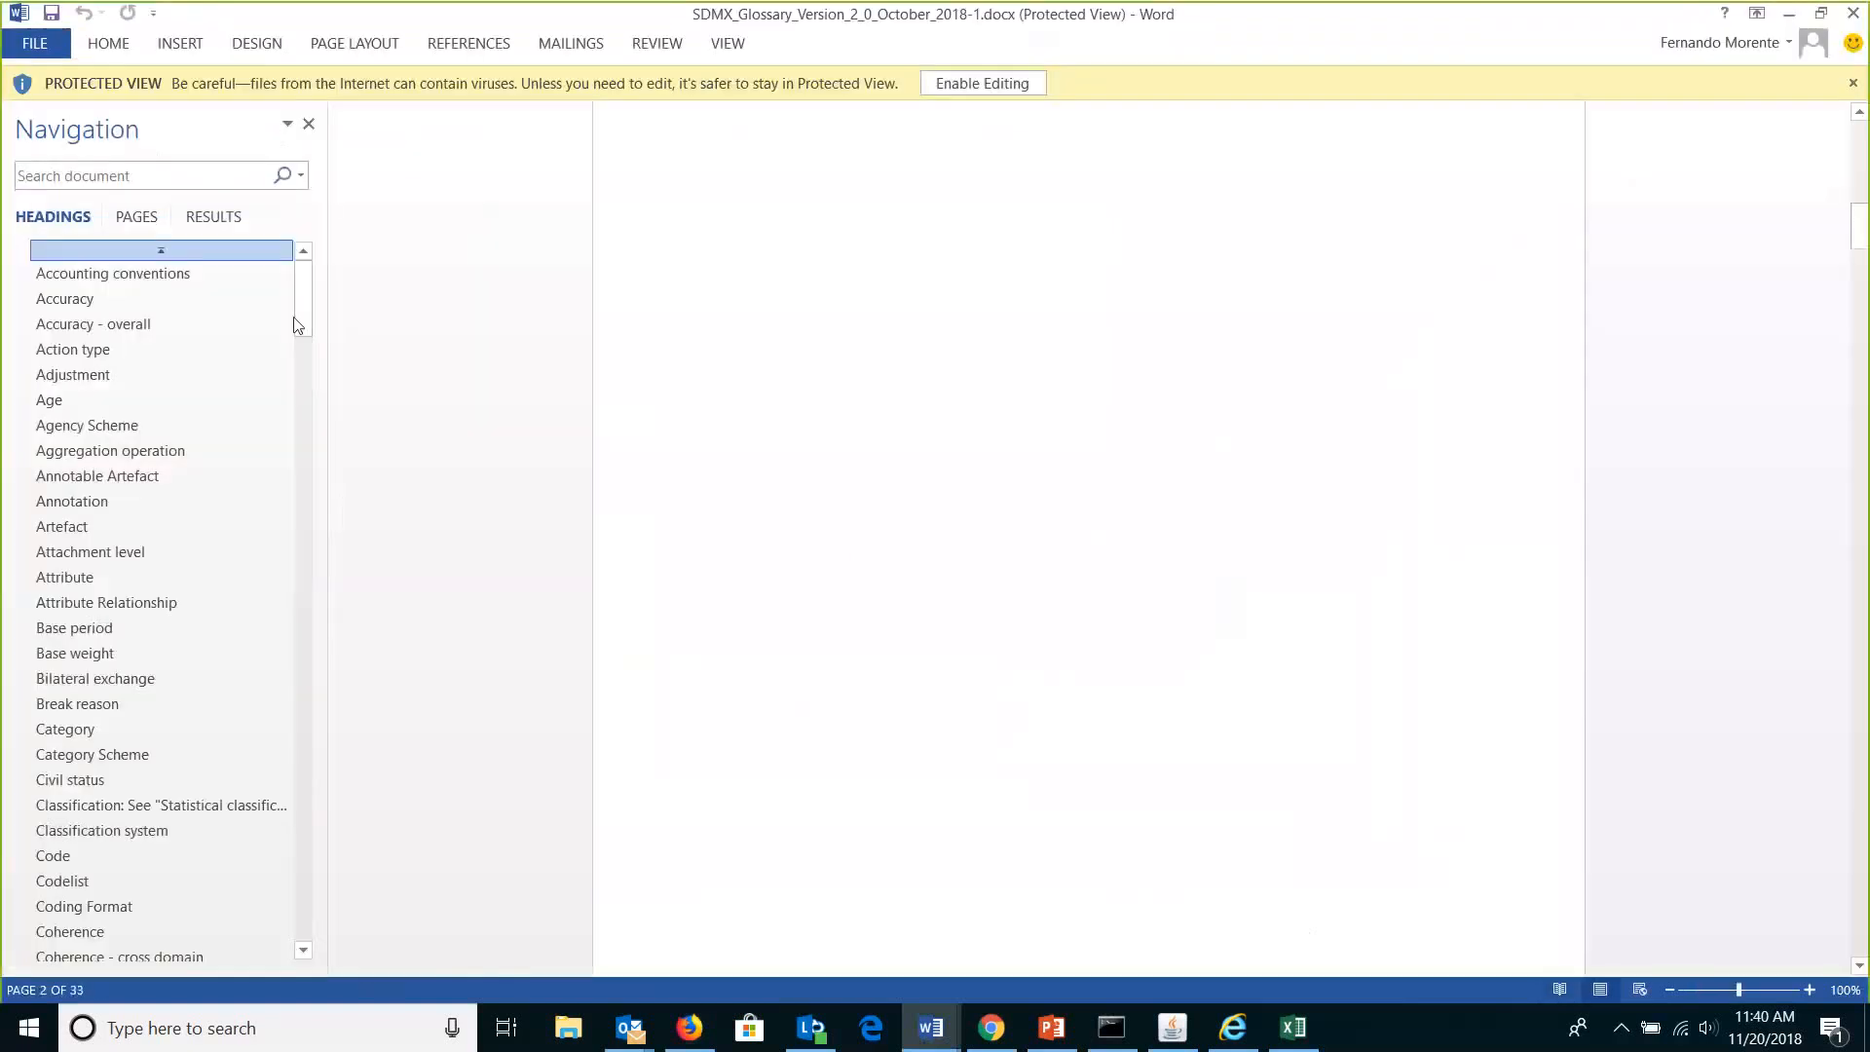
drag(297, 325, 296, 492)
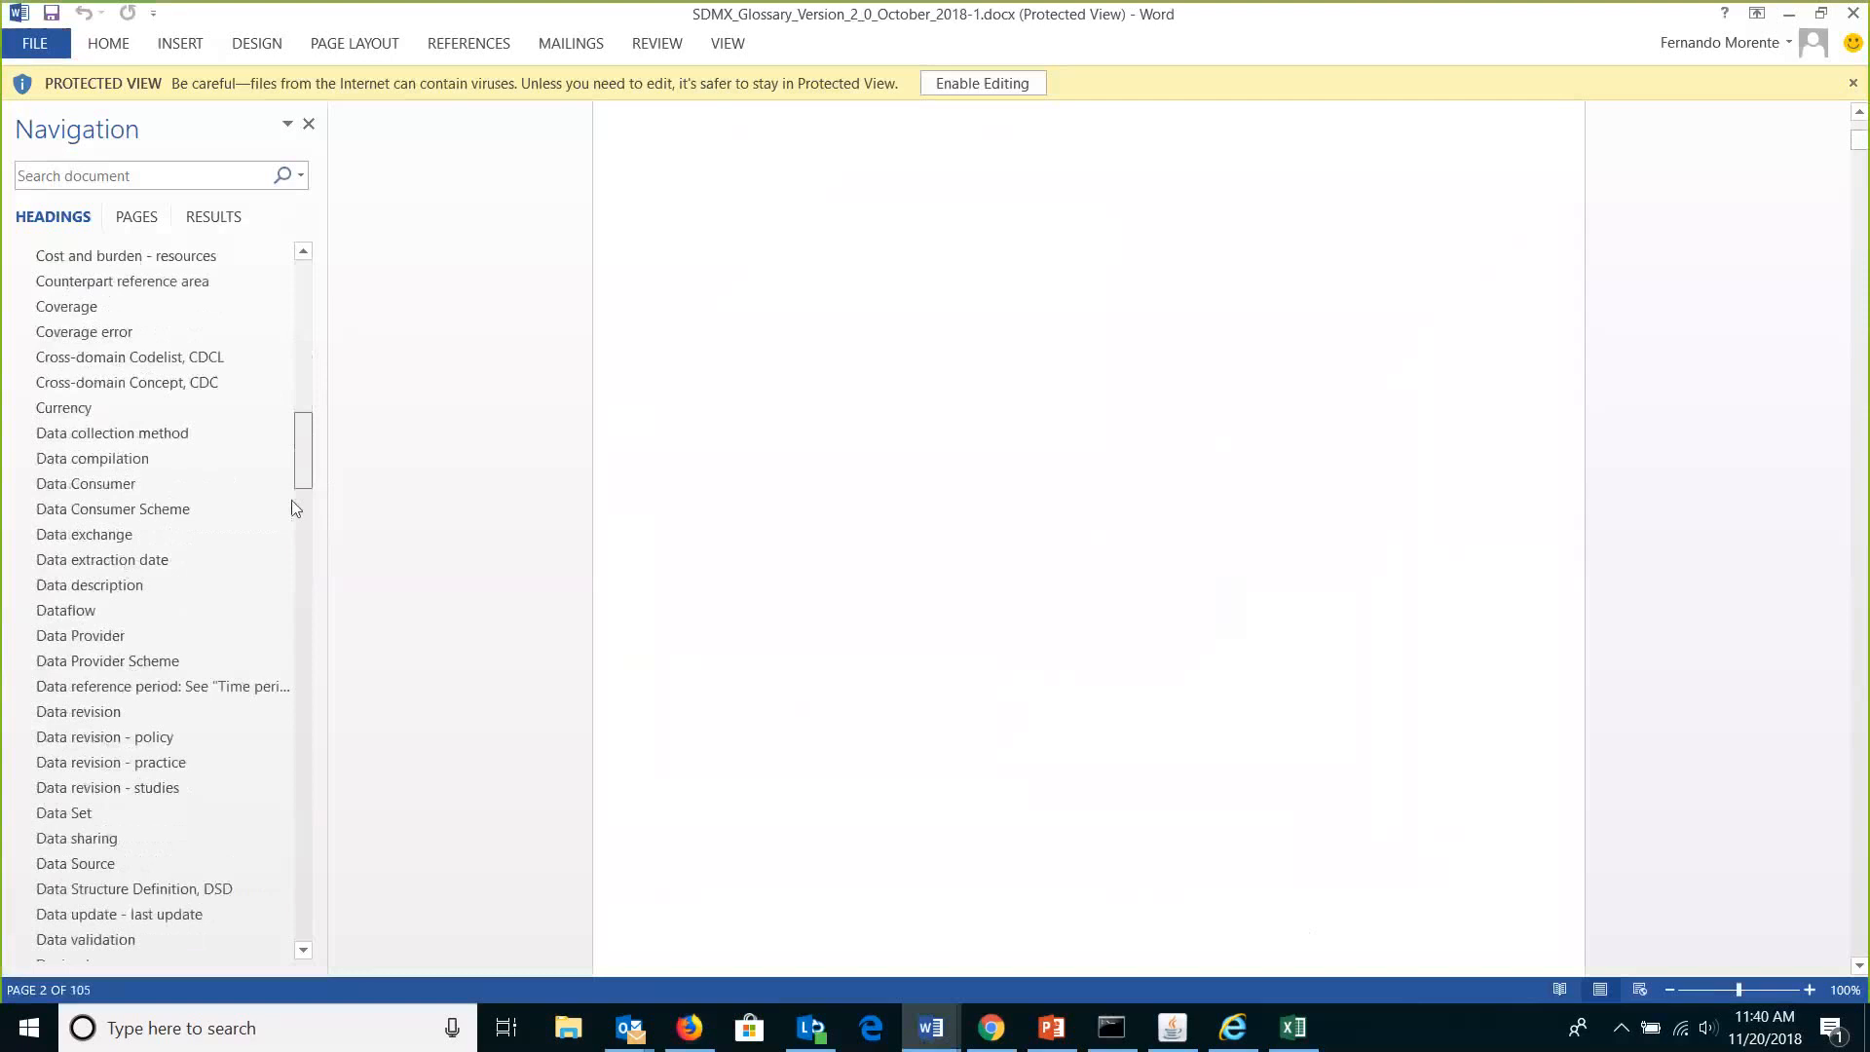
Jump via Dataflow to the glossary's Data Provider entry on page 43, then minimize Word.
click(181, 622)
click(144, 632)
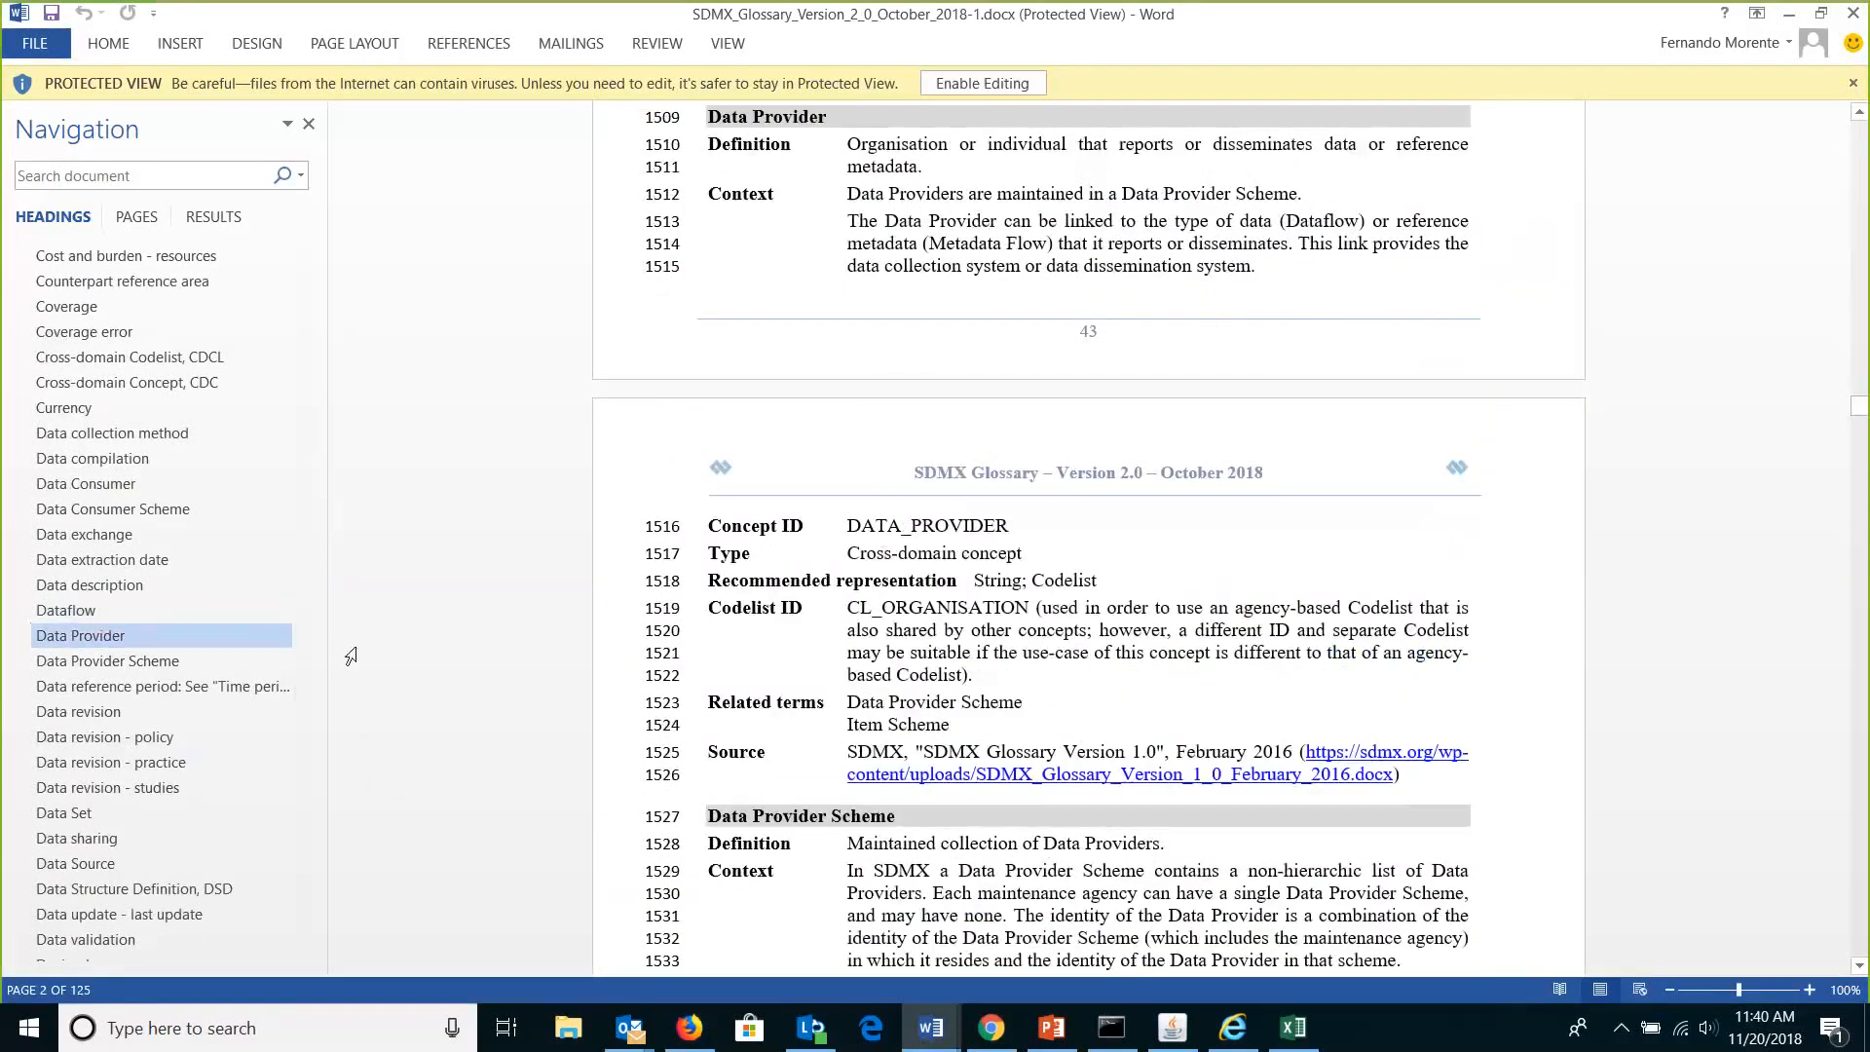
click(1790, 14)
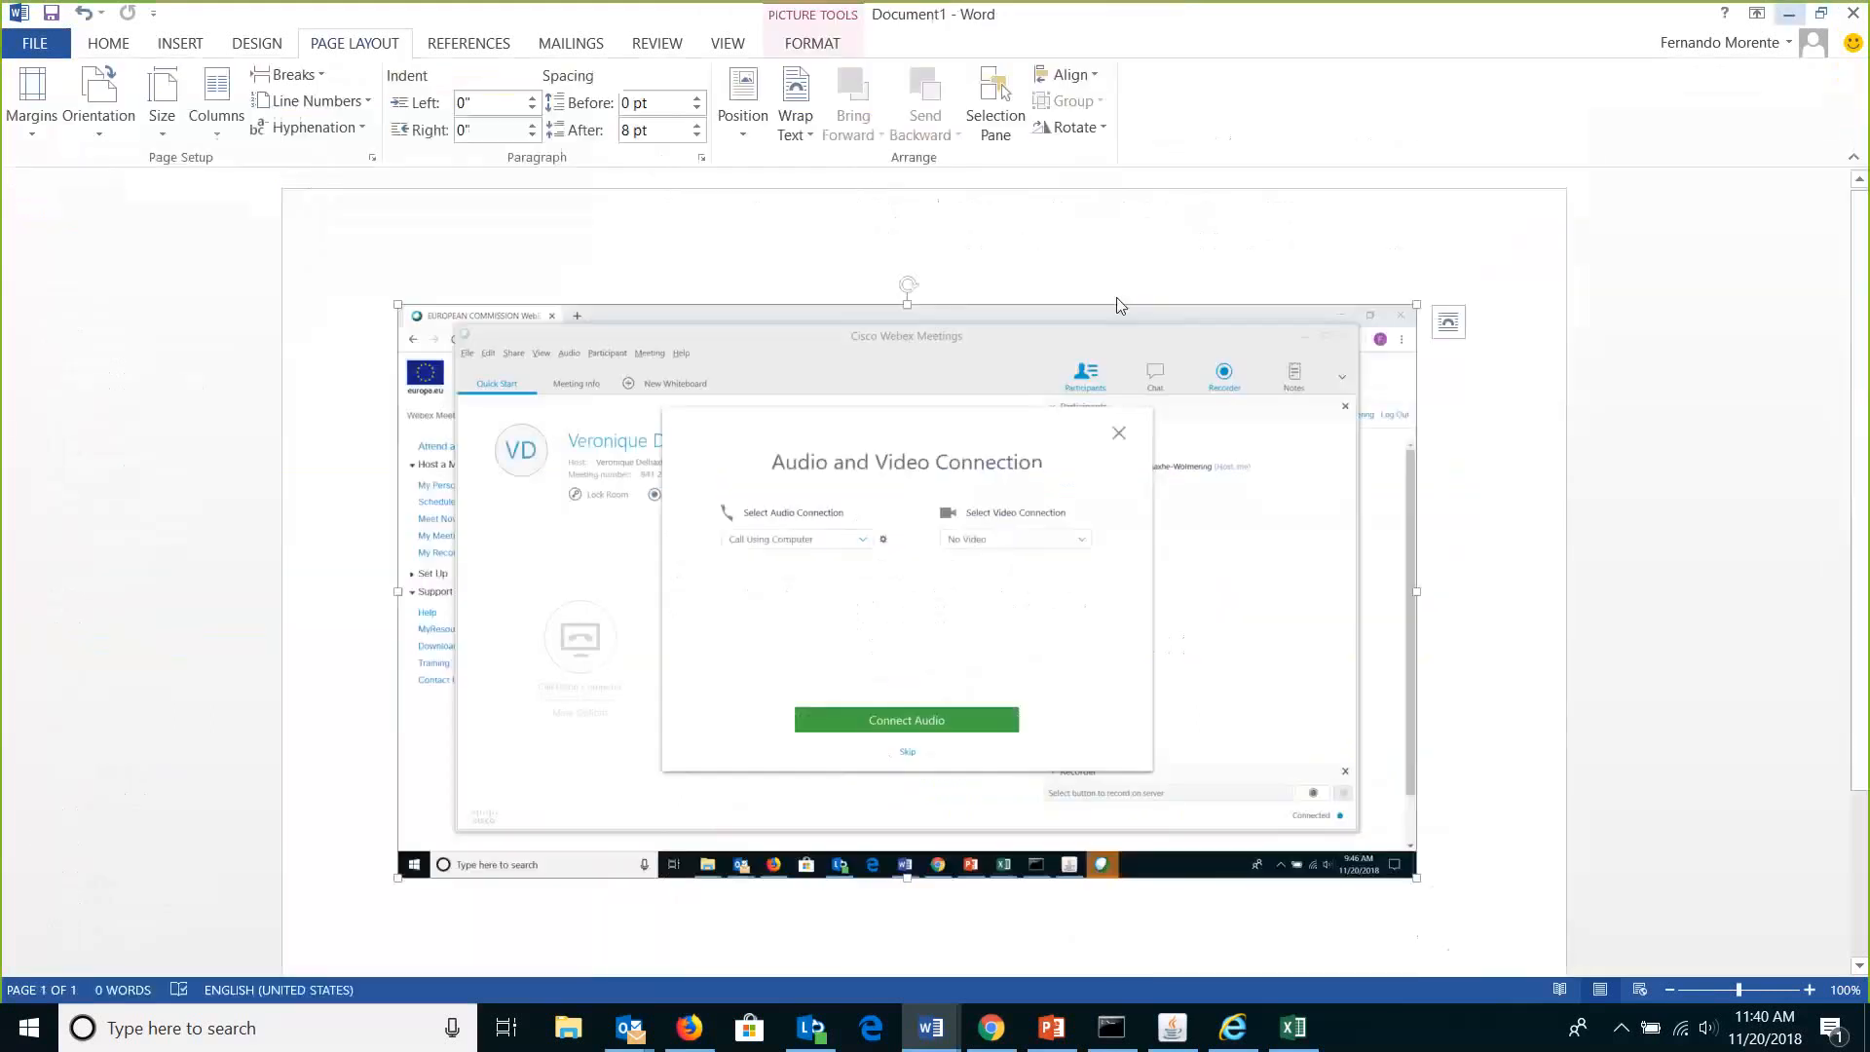
Close the SDMX-NA_MAIN_T0101_V1.2c_Sample workbook without saving, then hide Word to reveal the browser.
click(690, 1027)
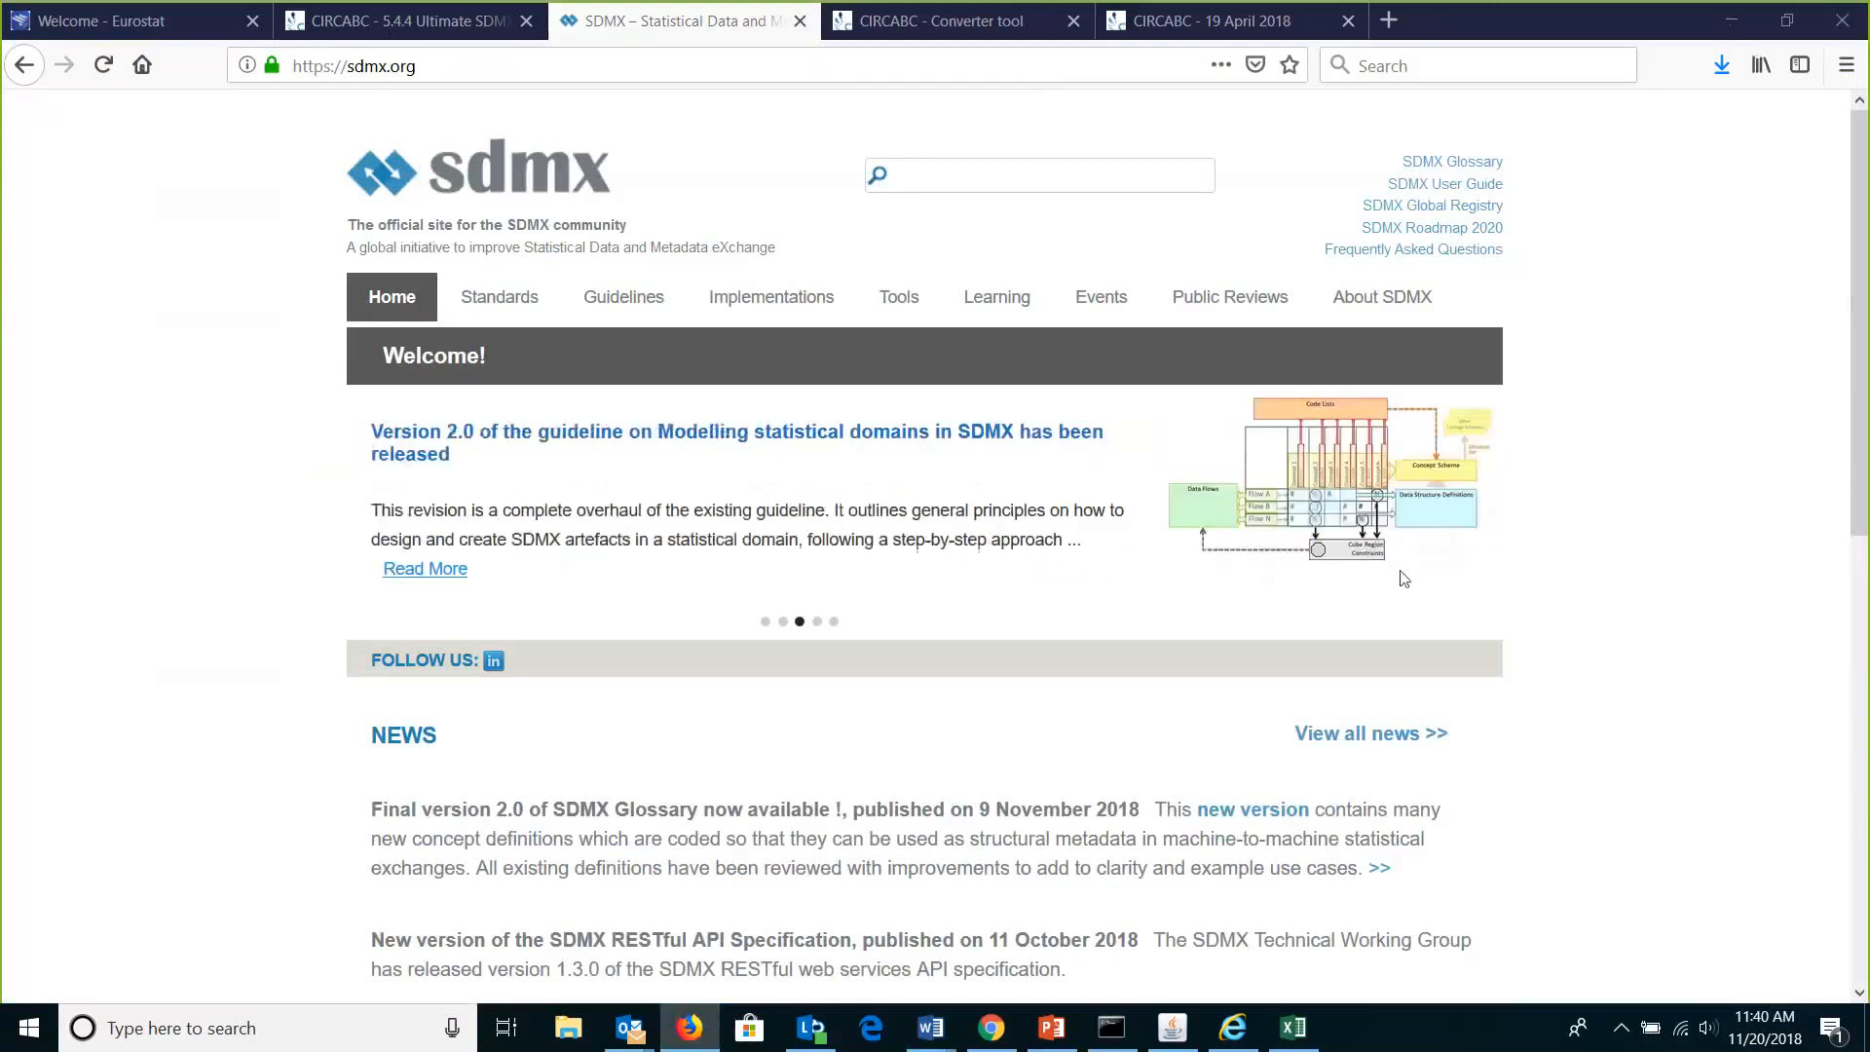
click(1293, 1028)
click(1853, 14)
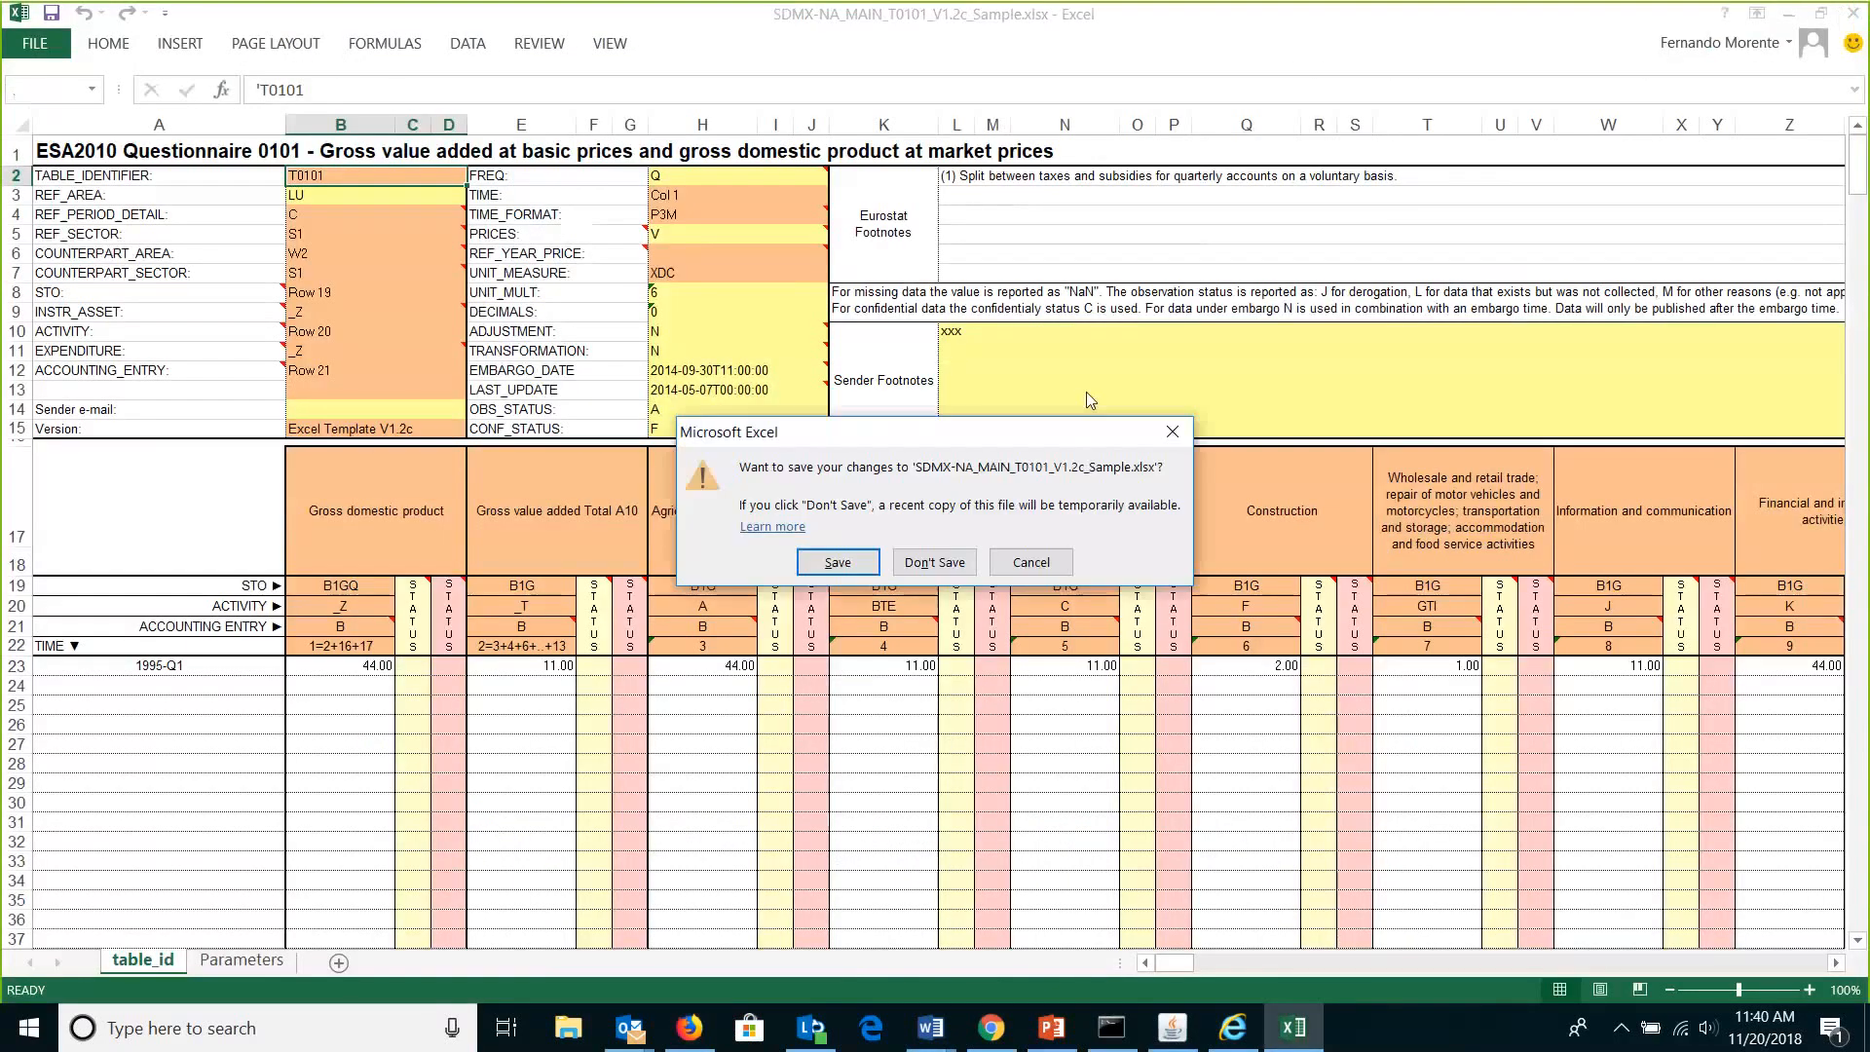
click(928, 563)
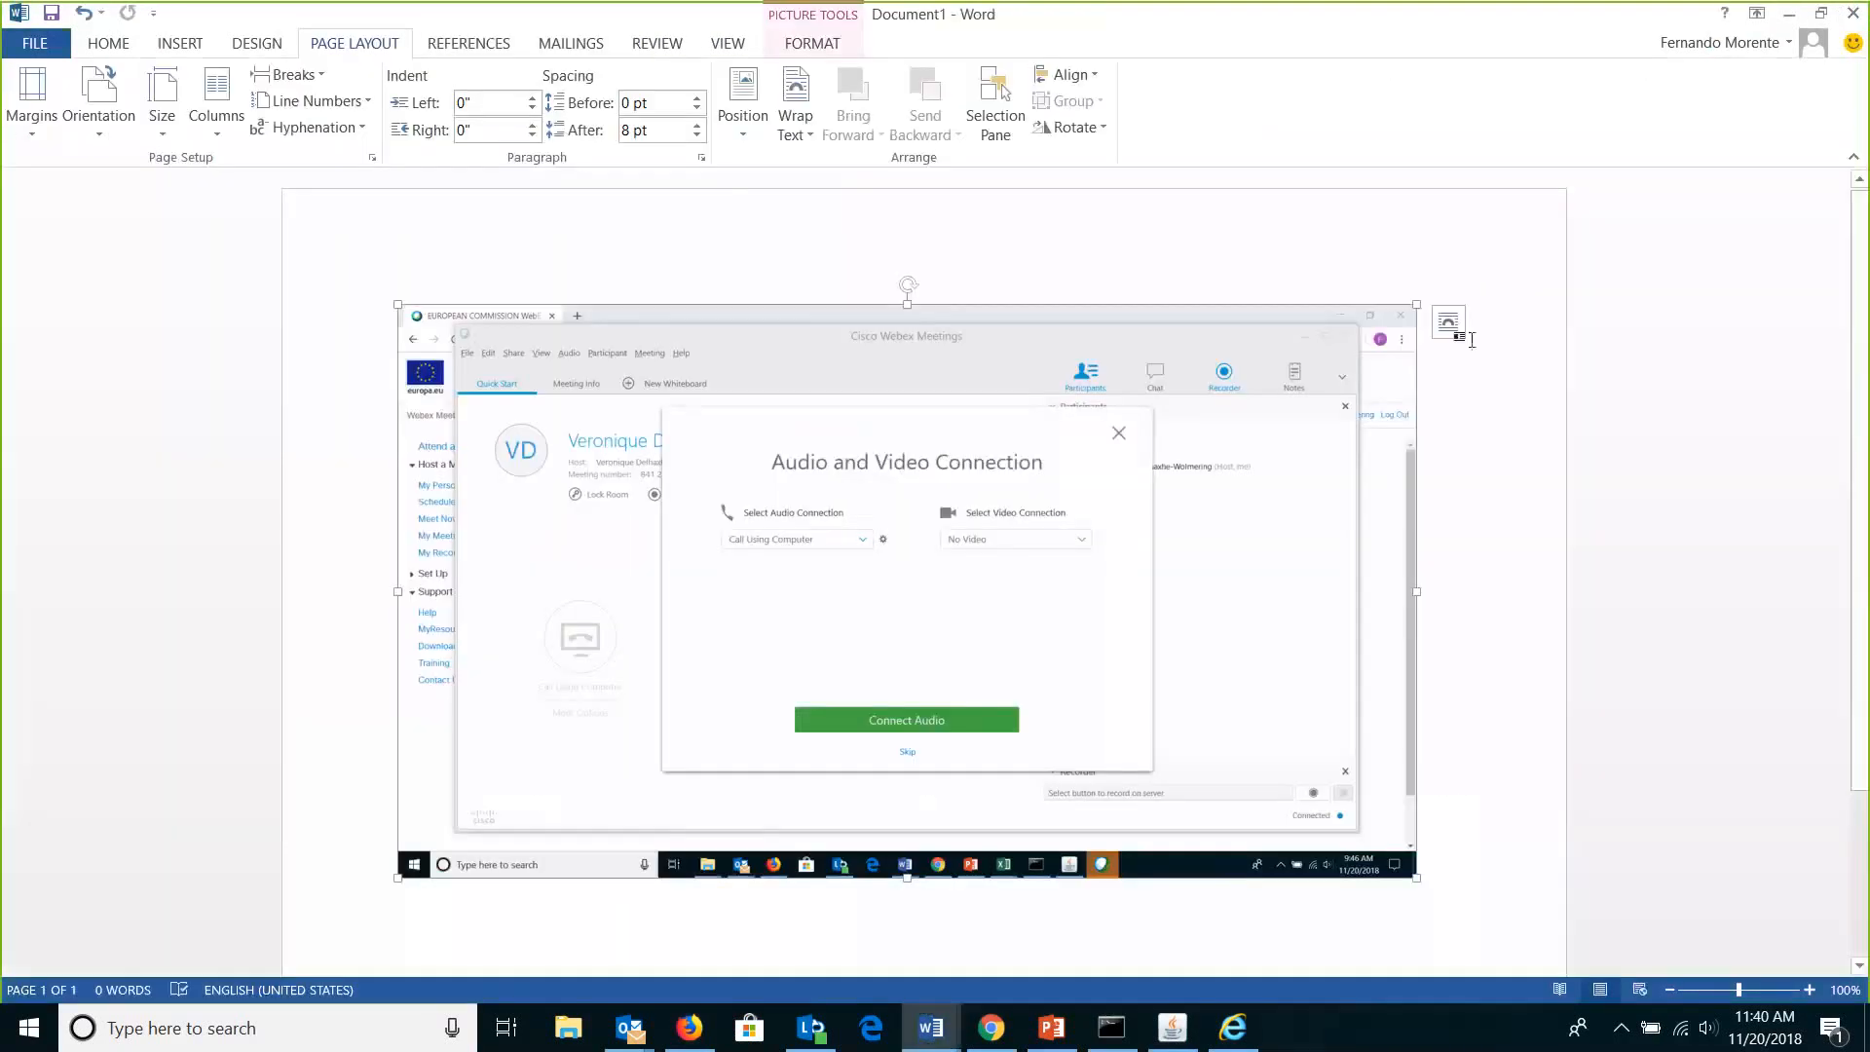
click(1796, 17)
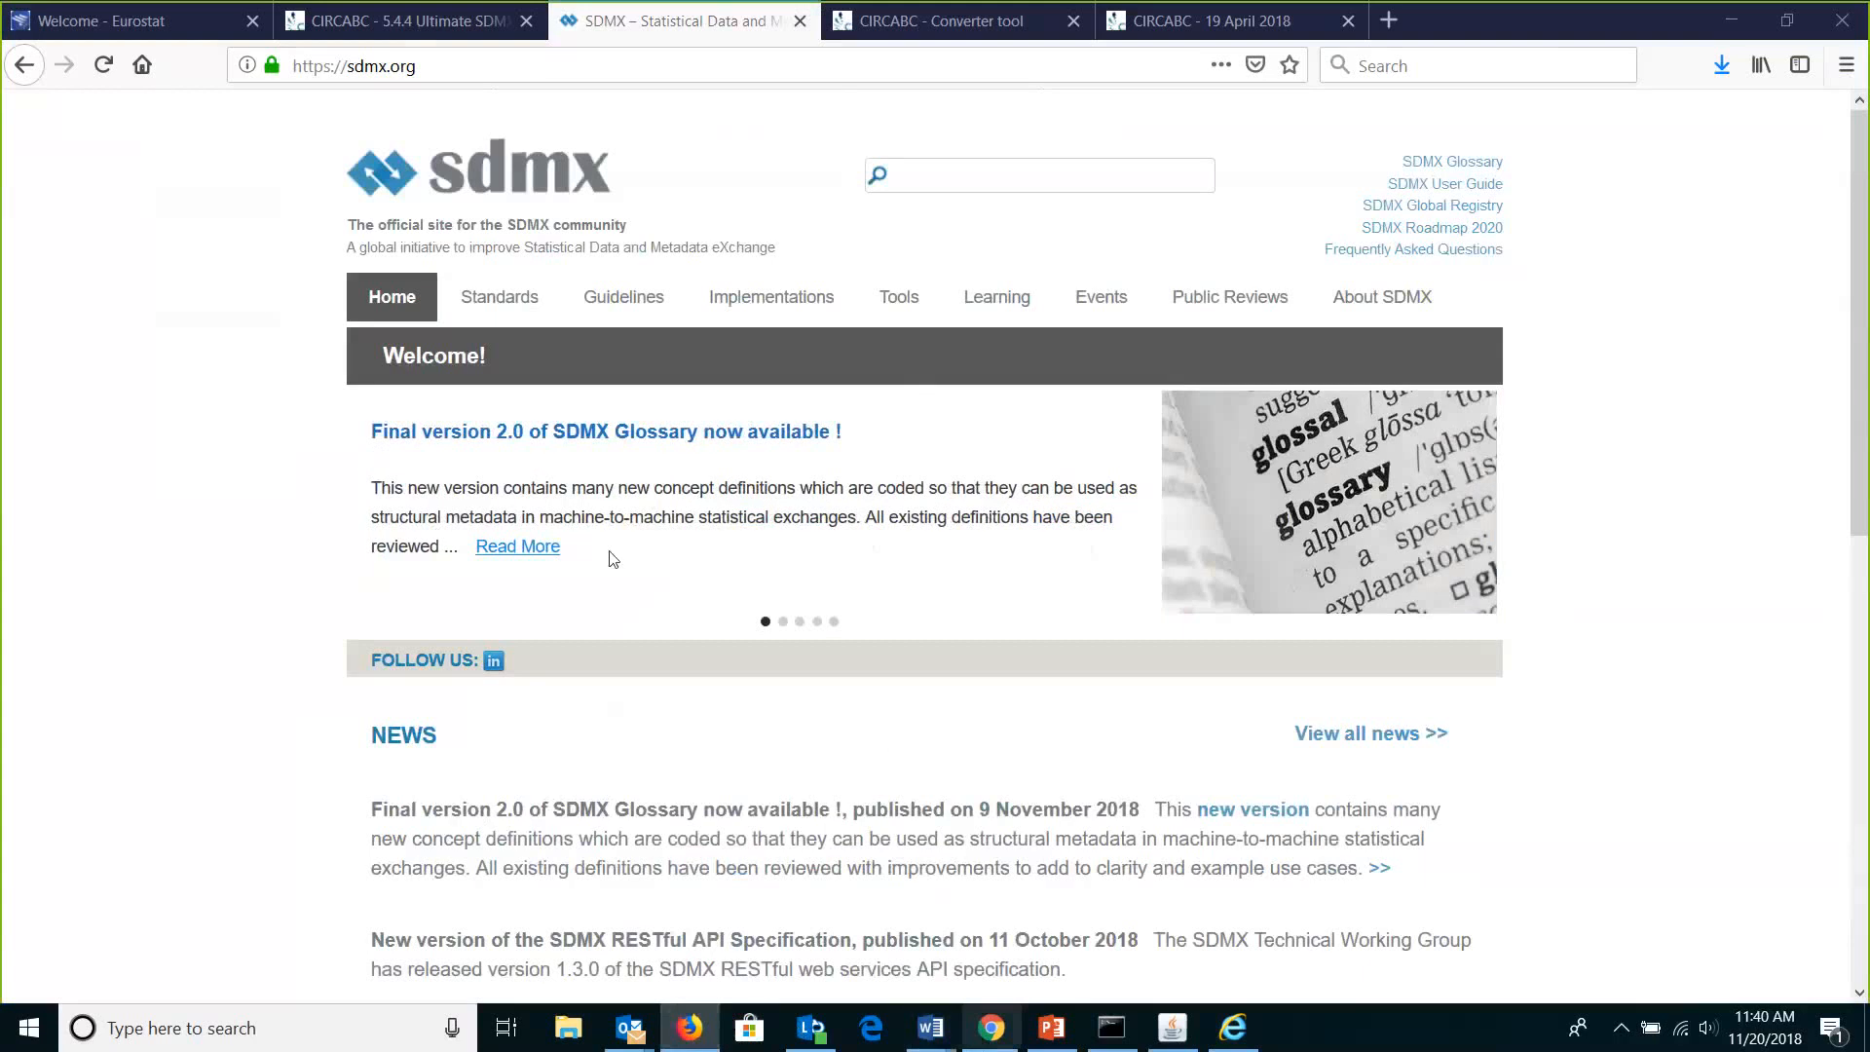
key(alt+Tab)
Load sdmx.org in a new Chrome tab and open its Tools page listing SDMX software.
click(335, 17)
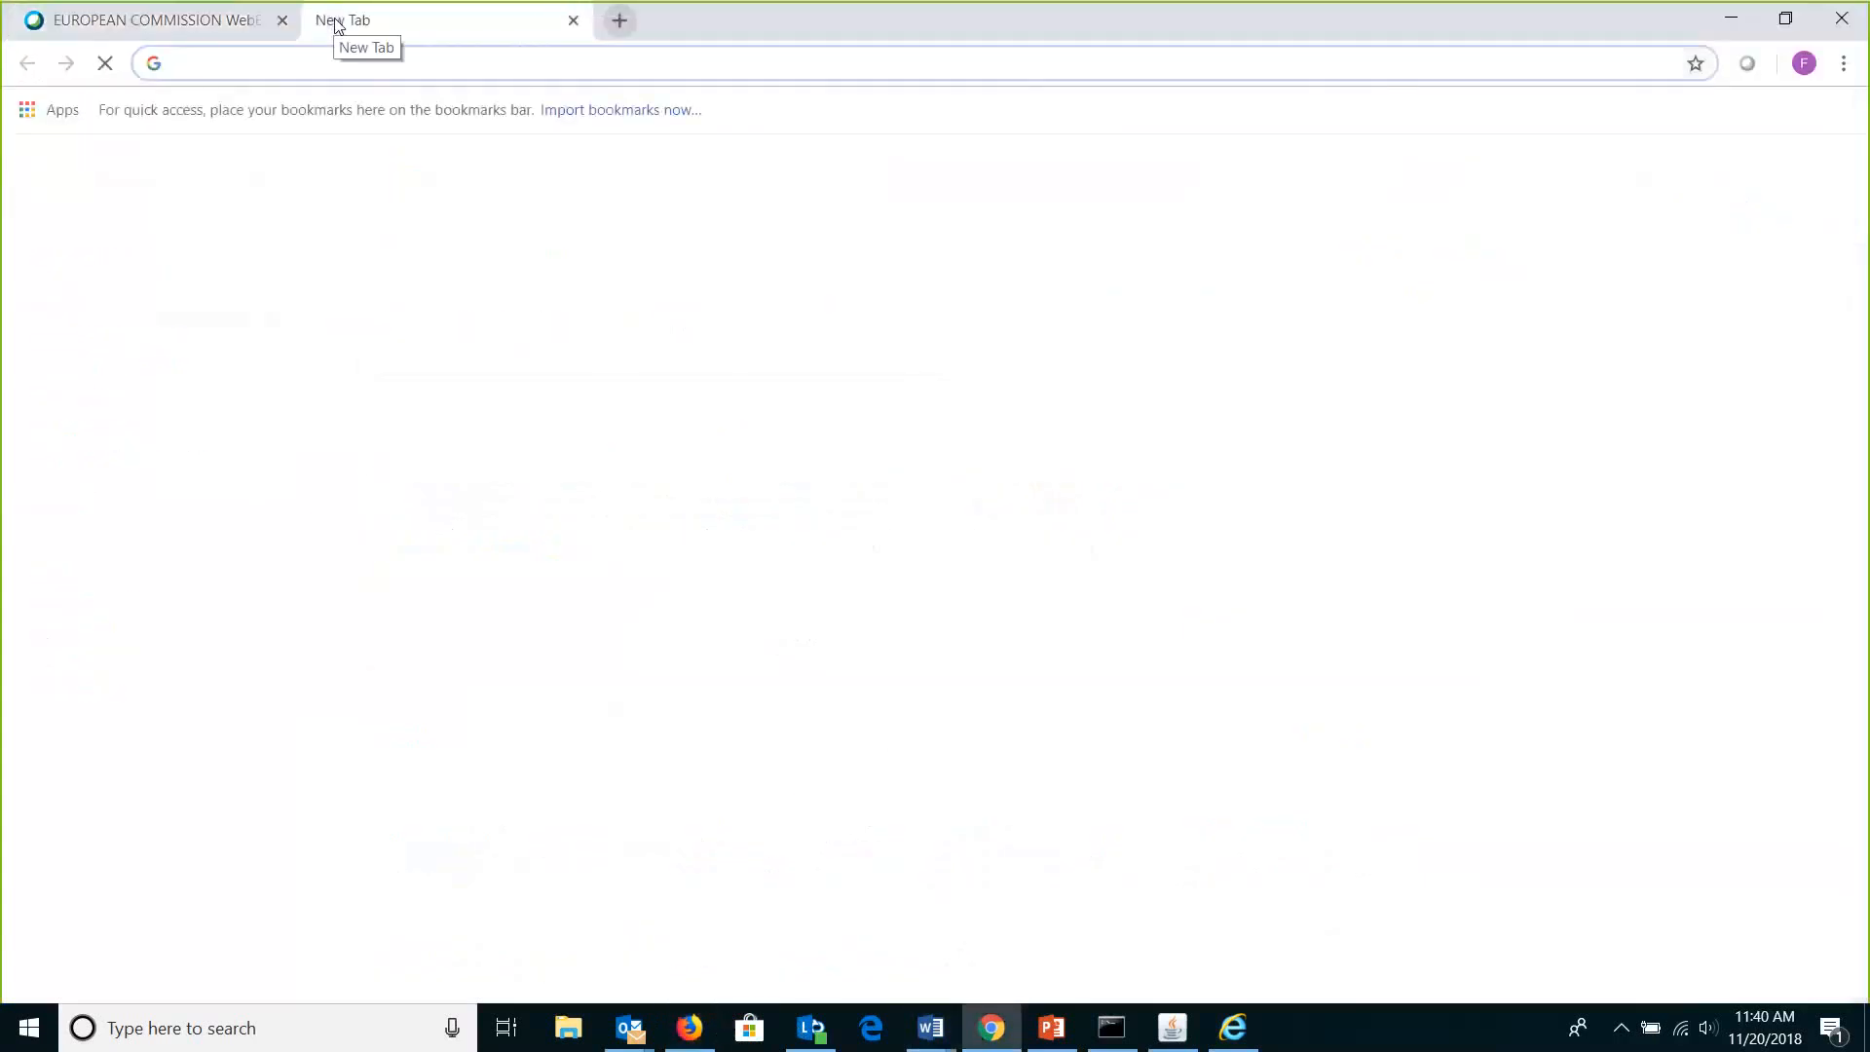
text(sdmx.org)
key(Return)
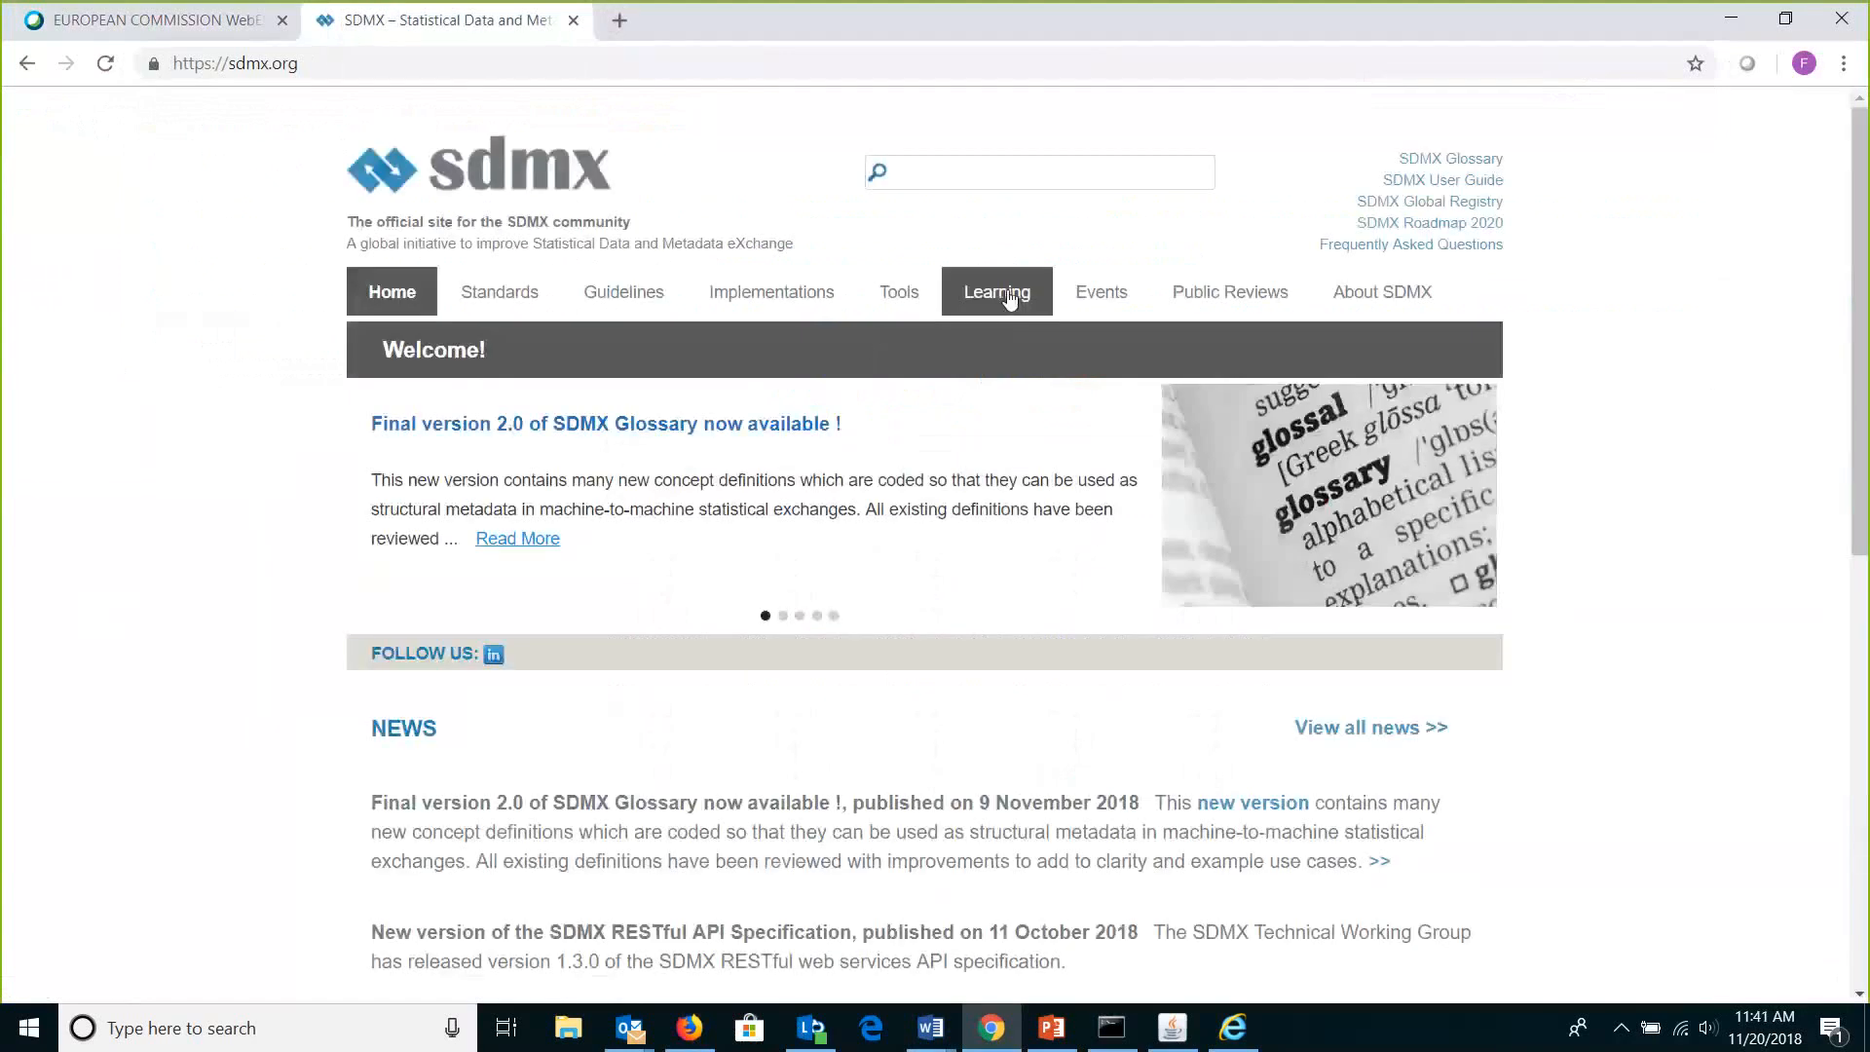
click(903, 303)
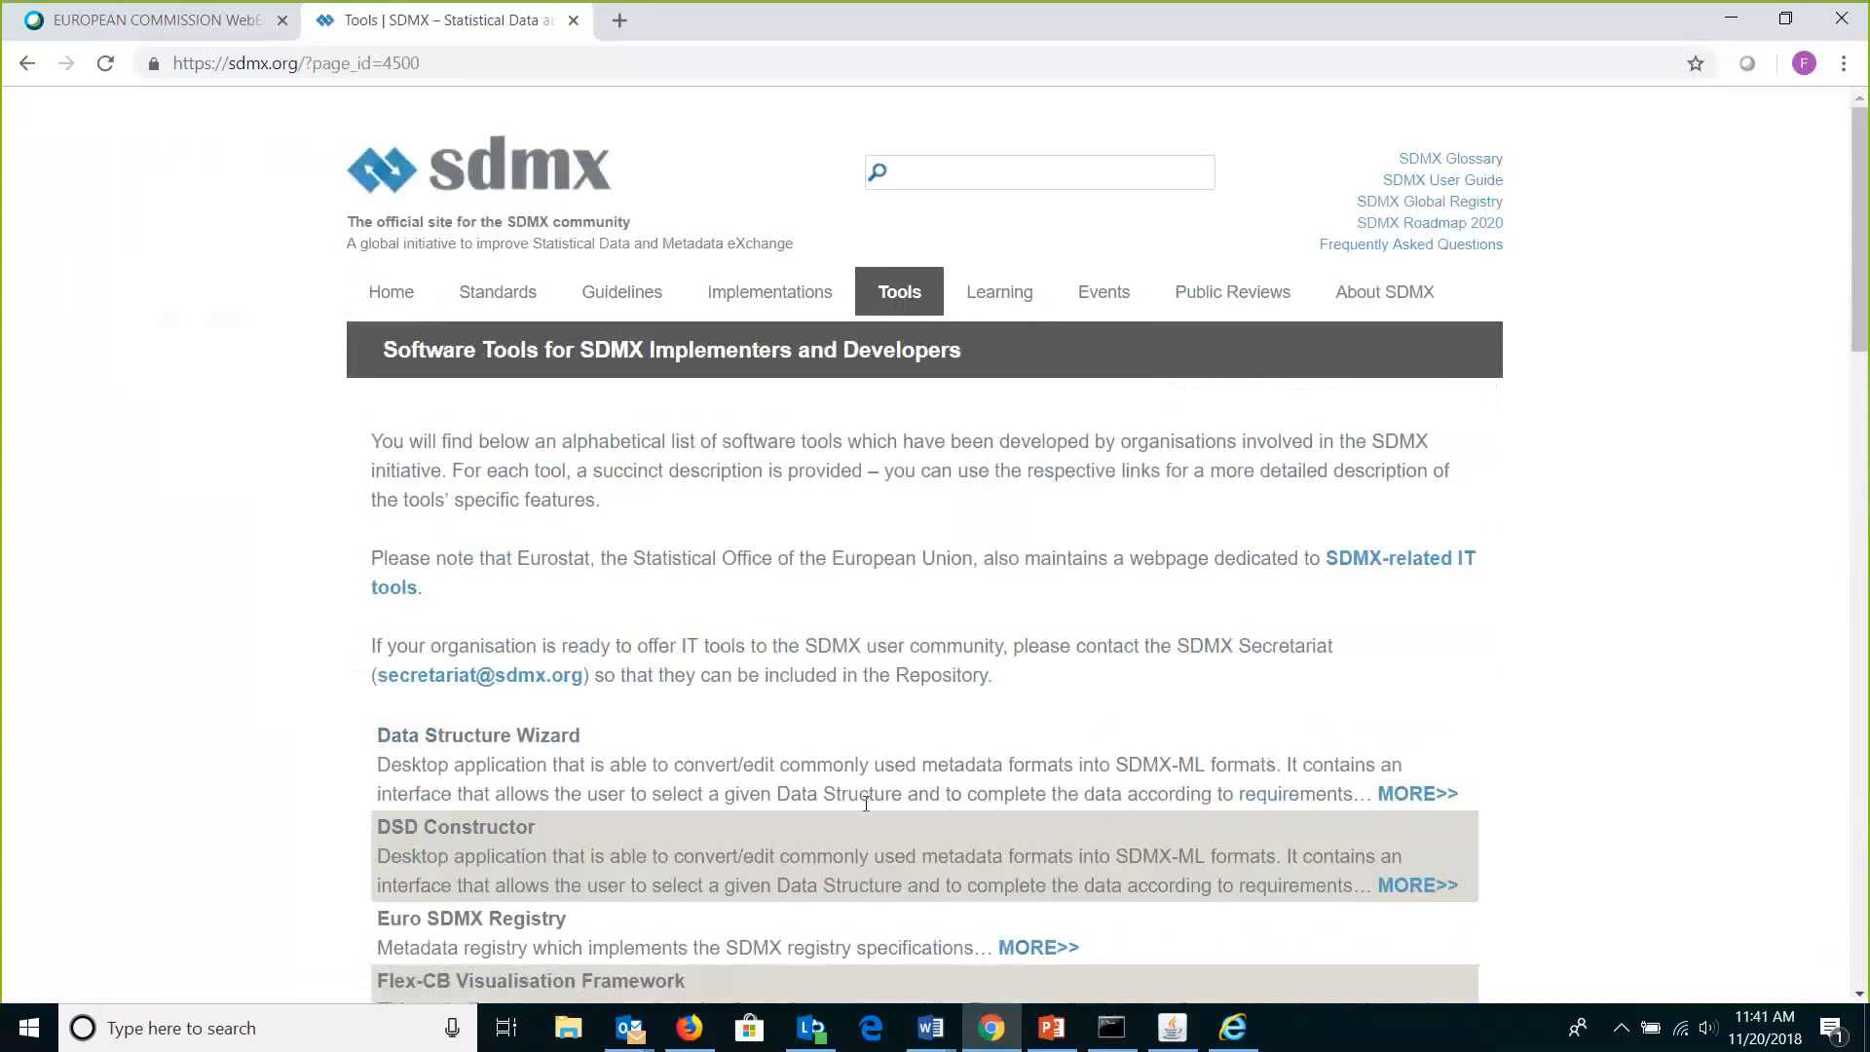
scroll(866, 803, down, 3)
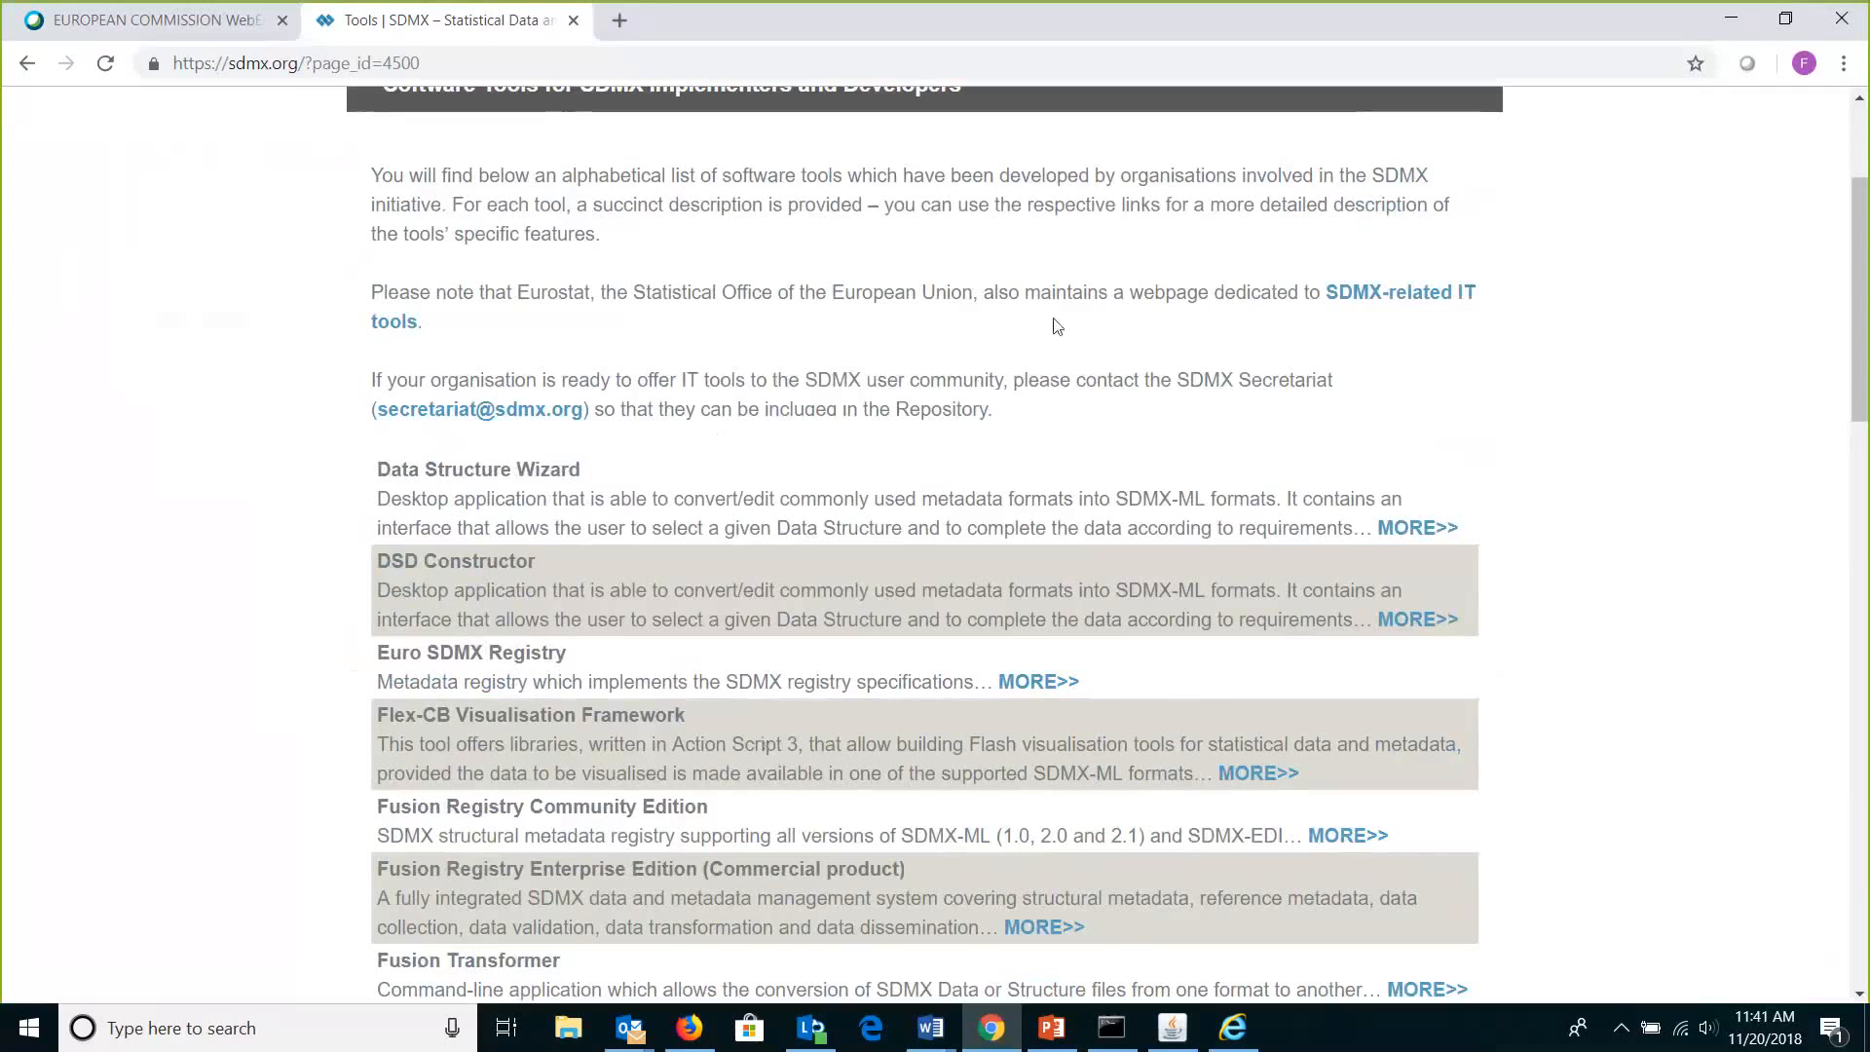
click(688, 1026)
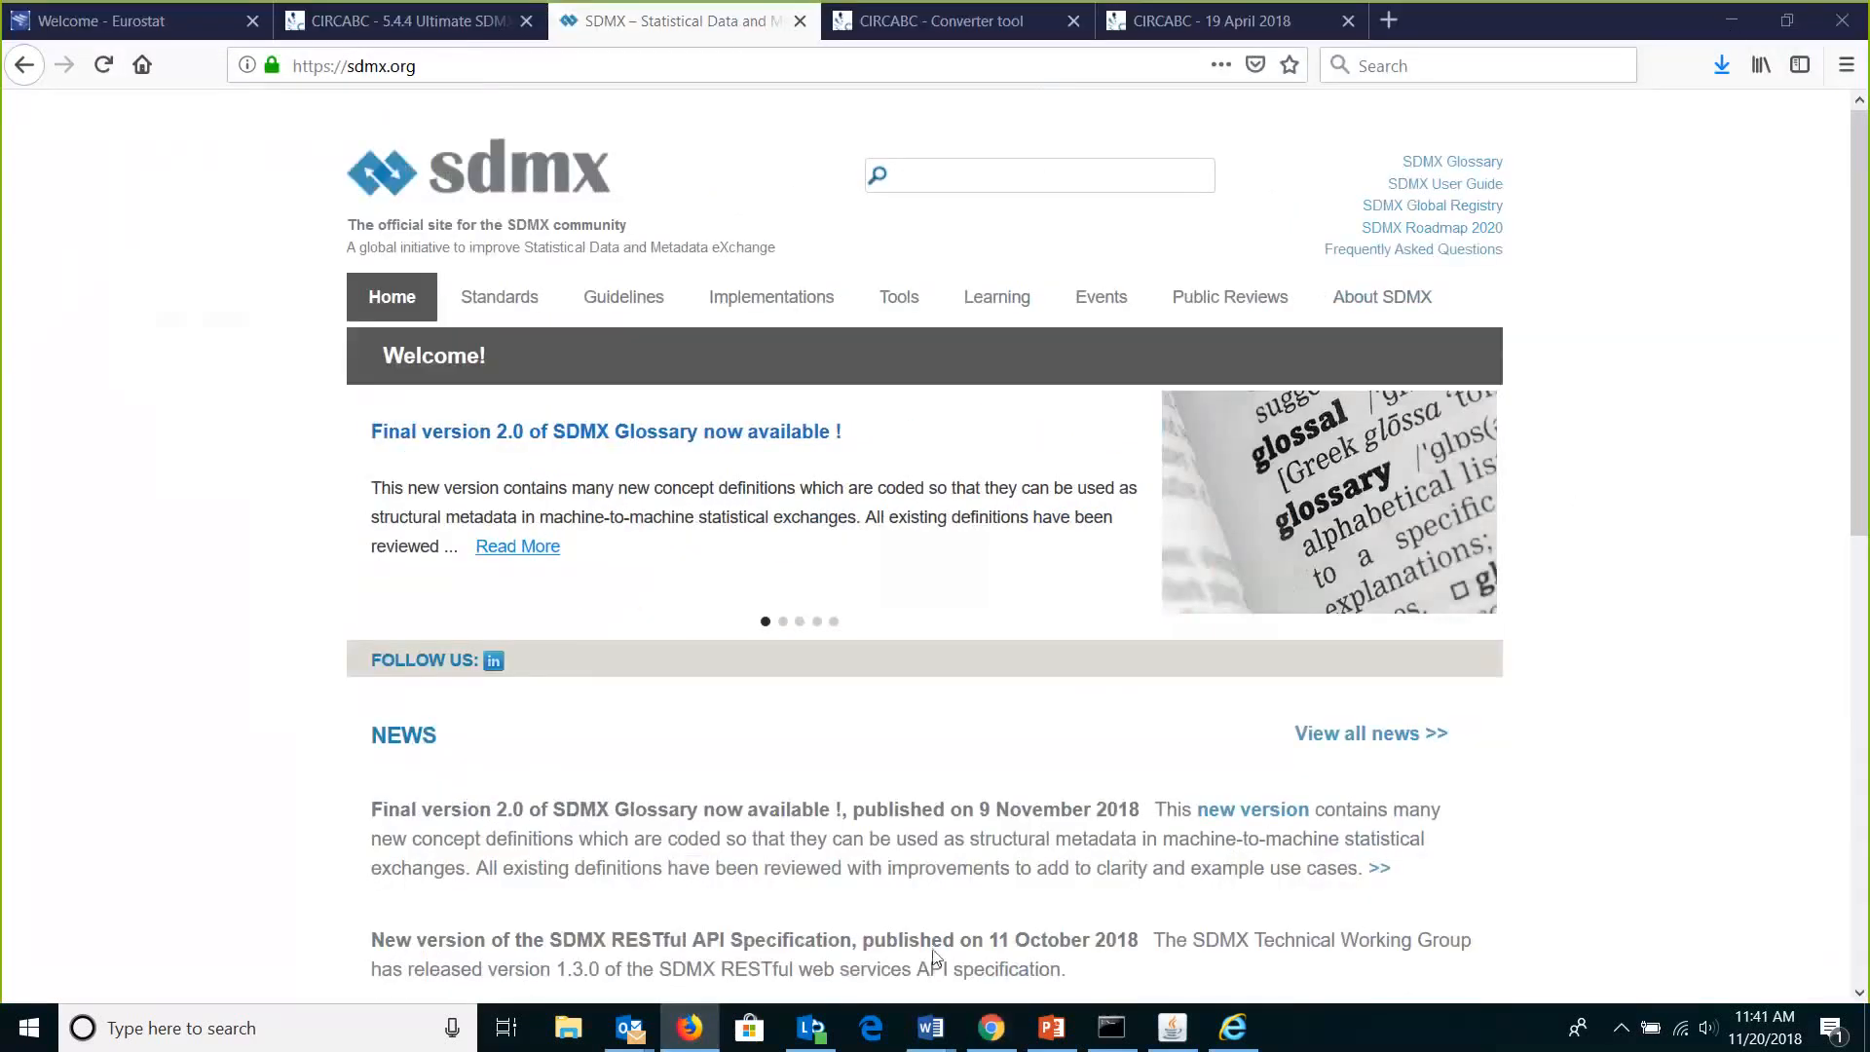
click(992, 1042)
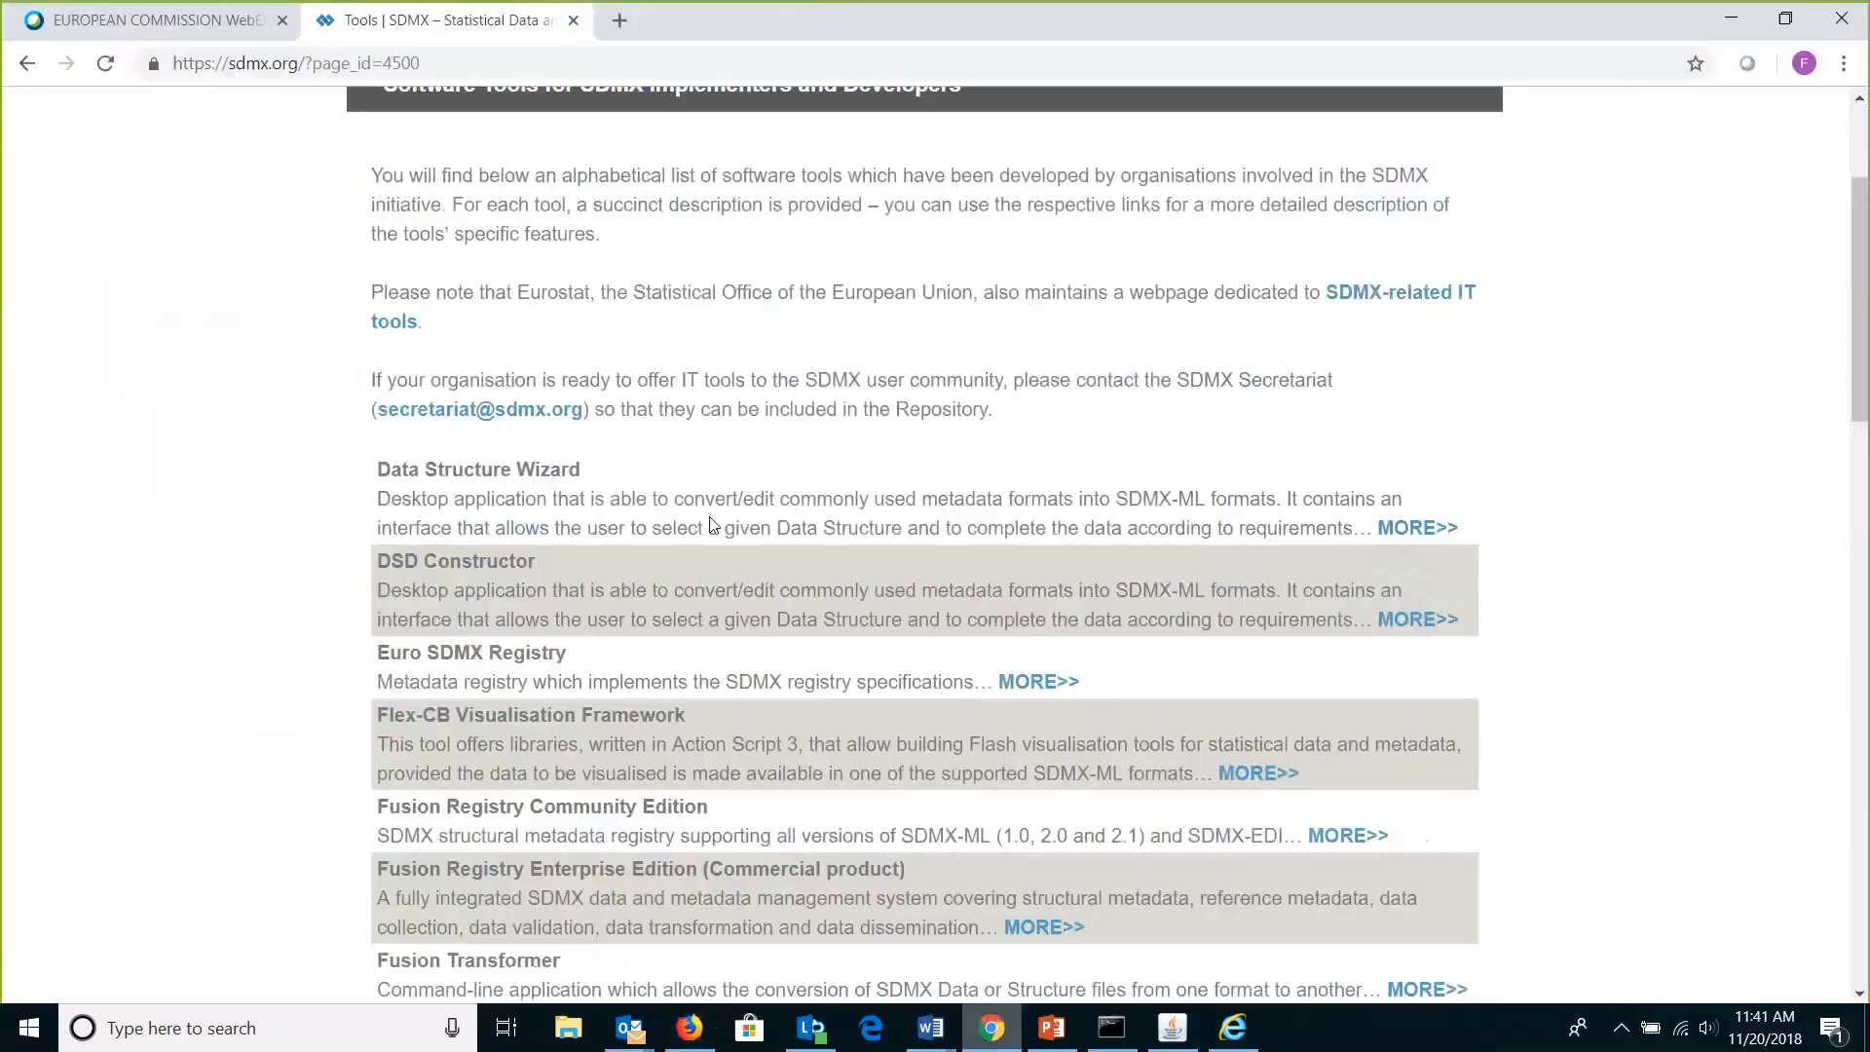
Load the Eurostat home page in a new tab from the 'eurosta' suggestion.
click(619, 20)
text(eurostat)
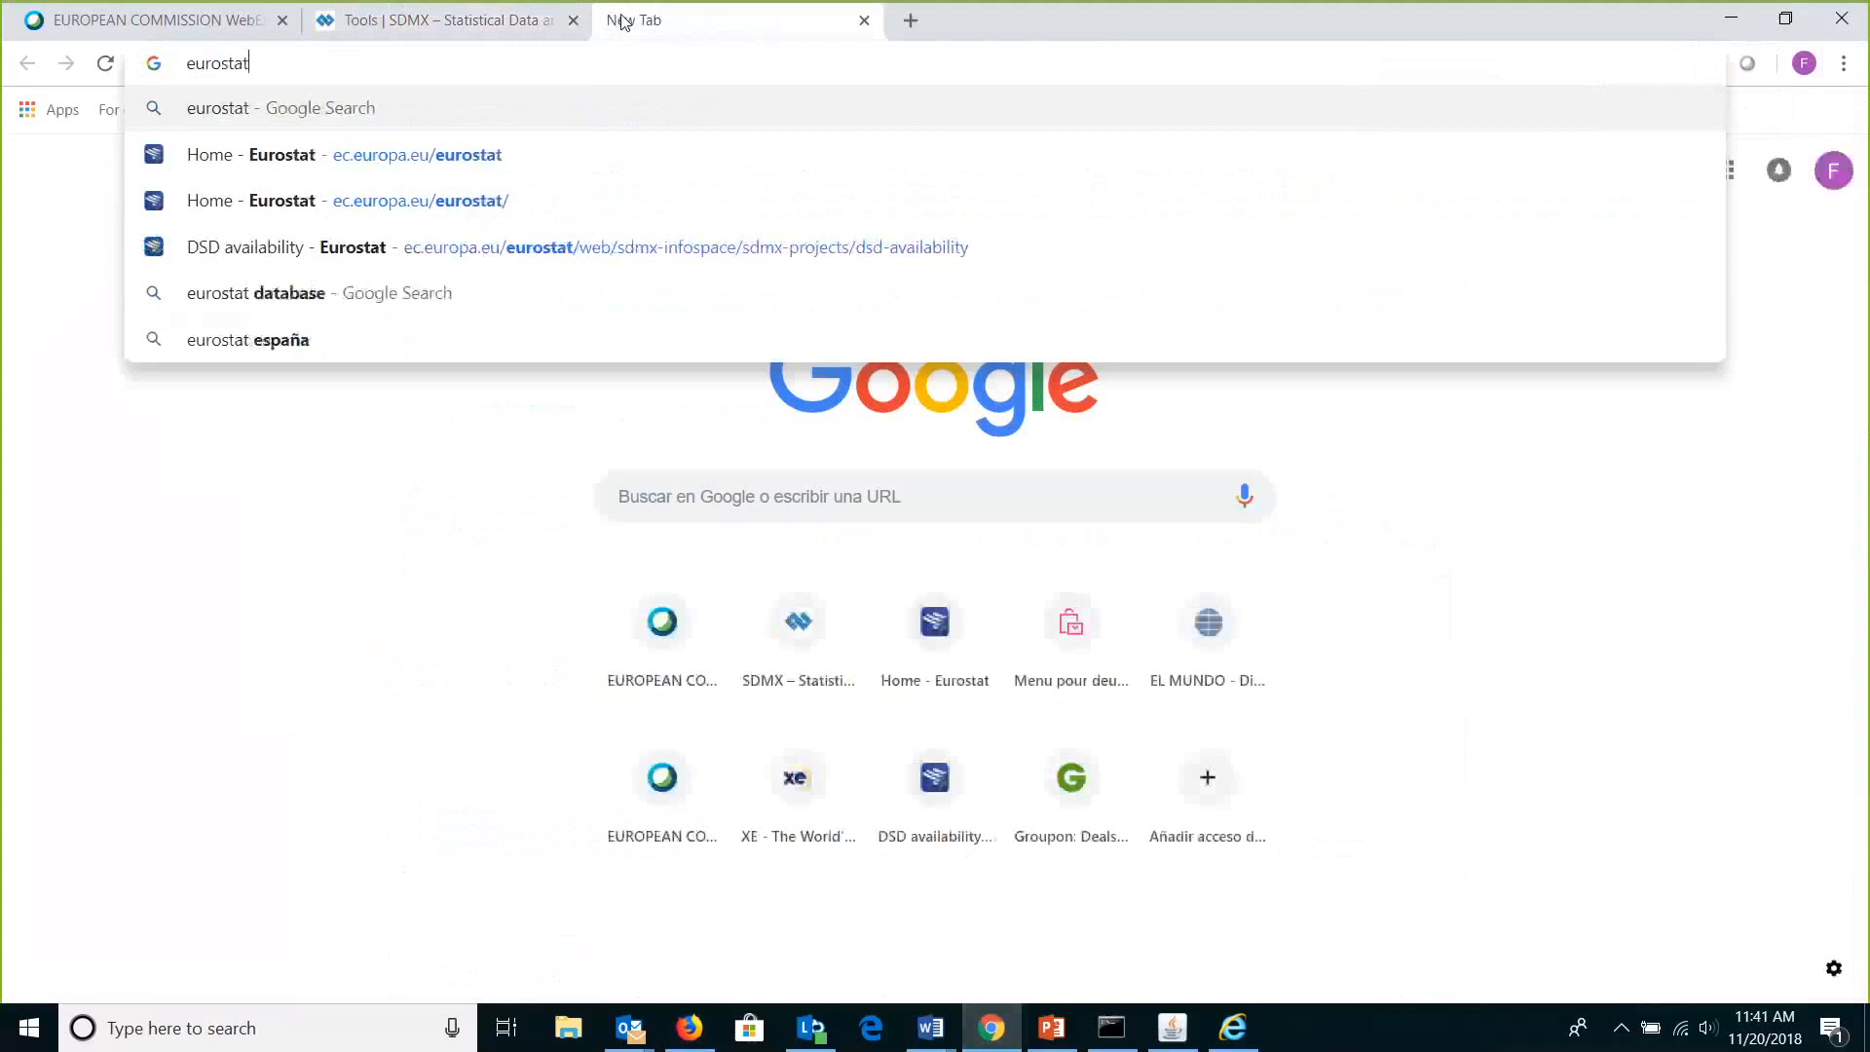
key(Down)
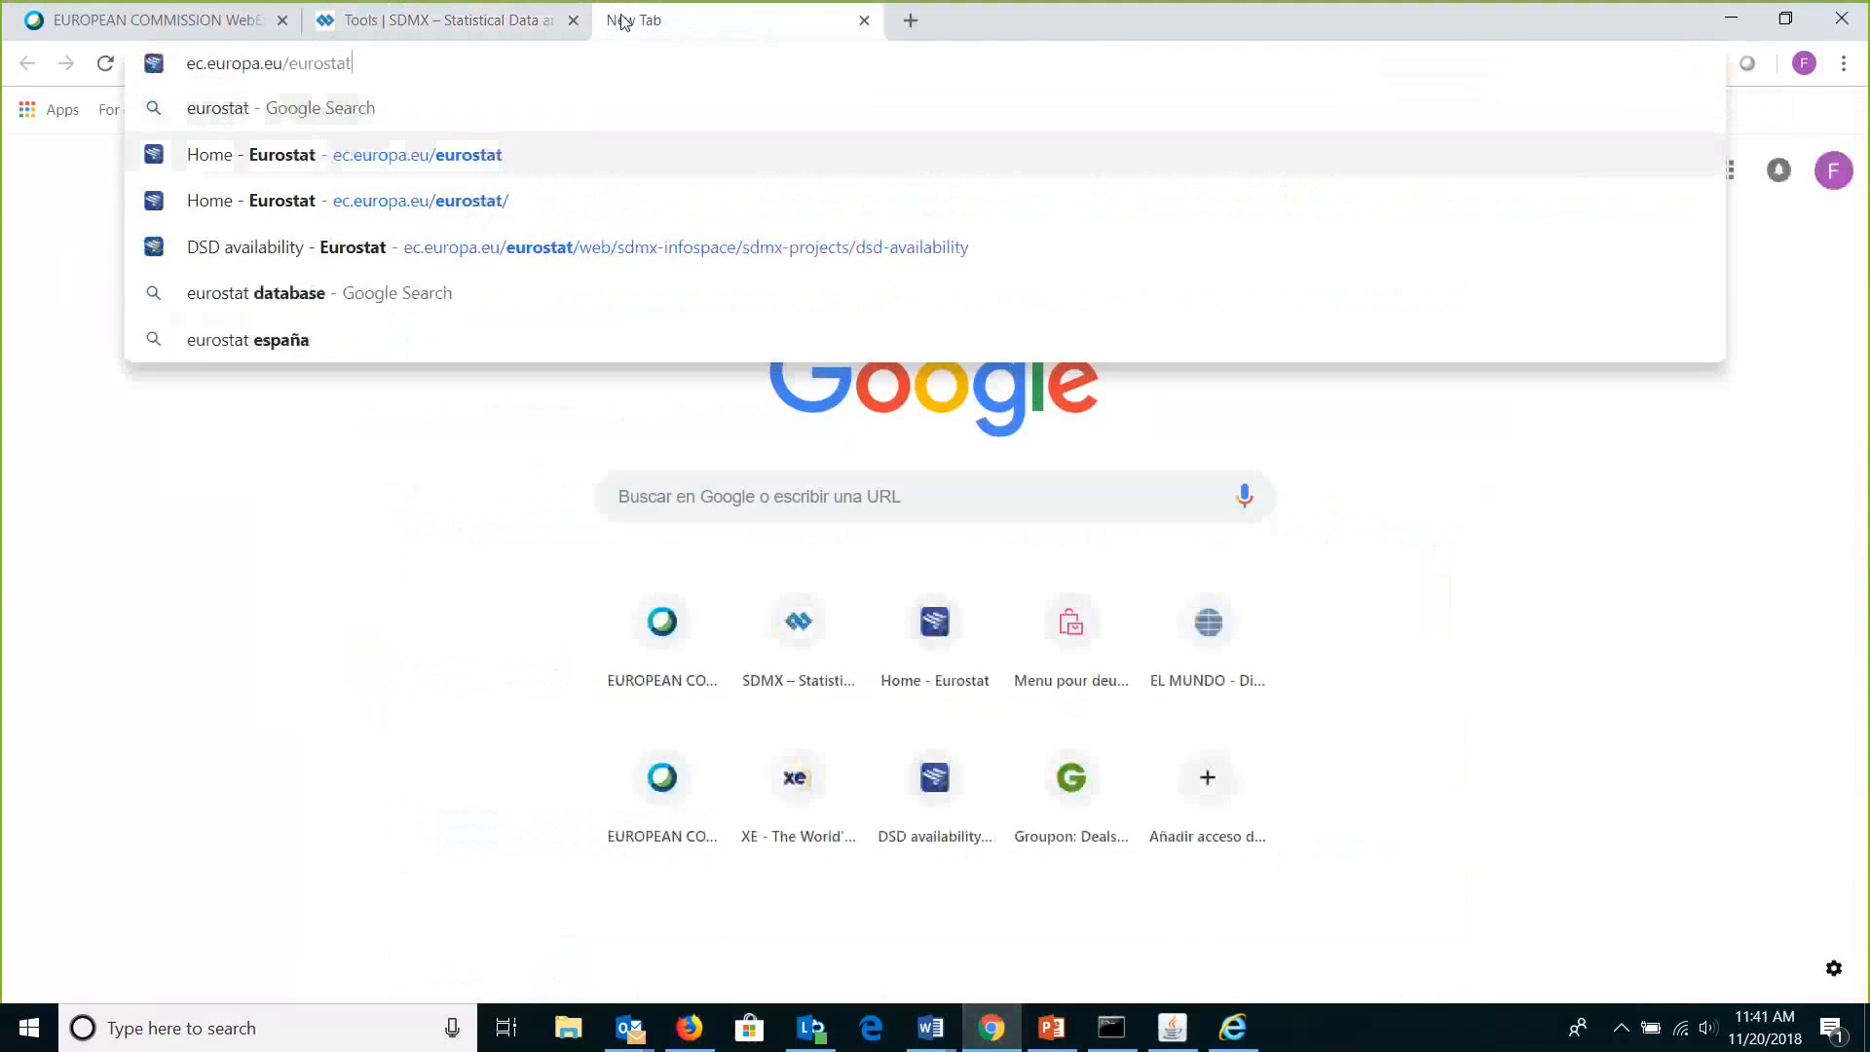
key(Return)
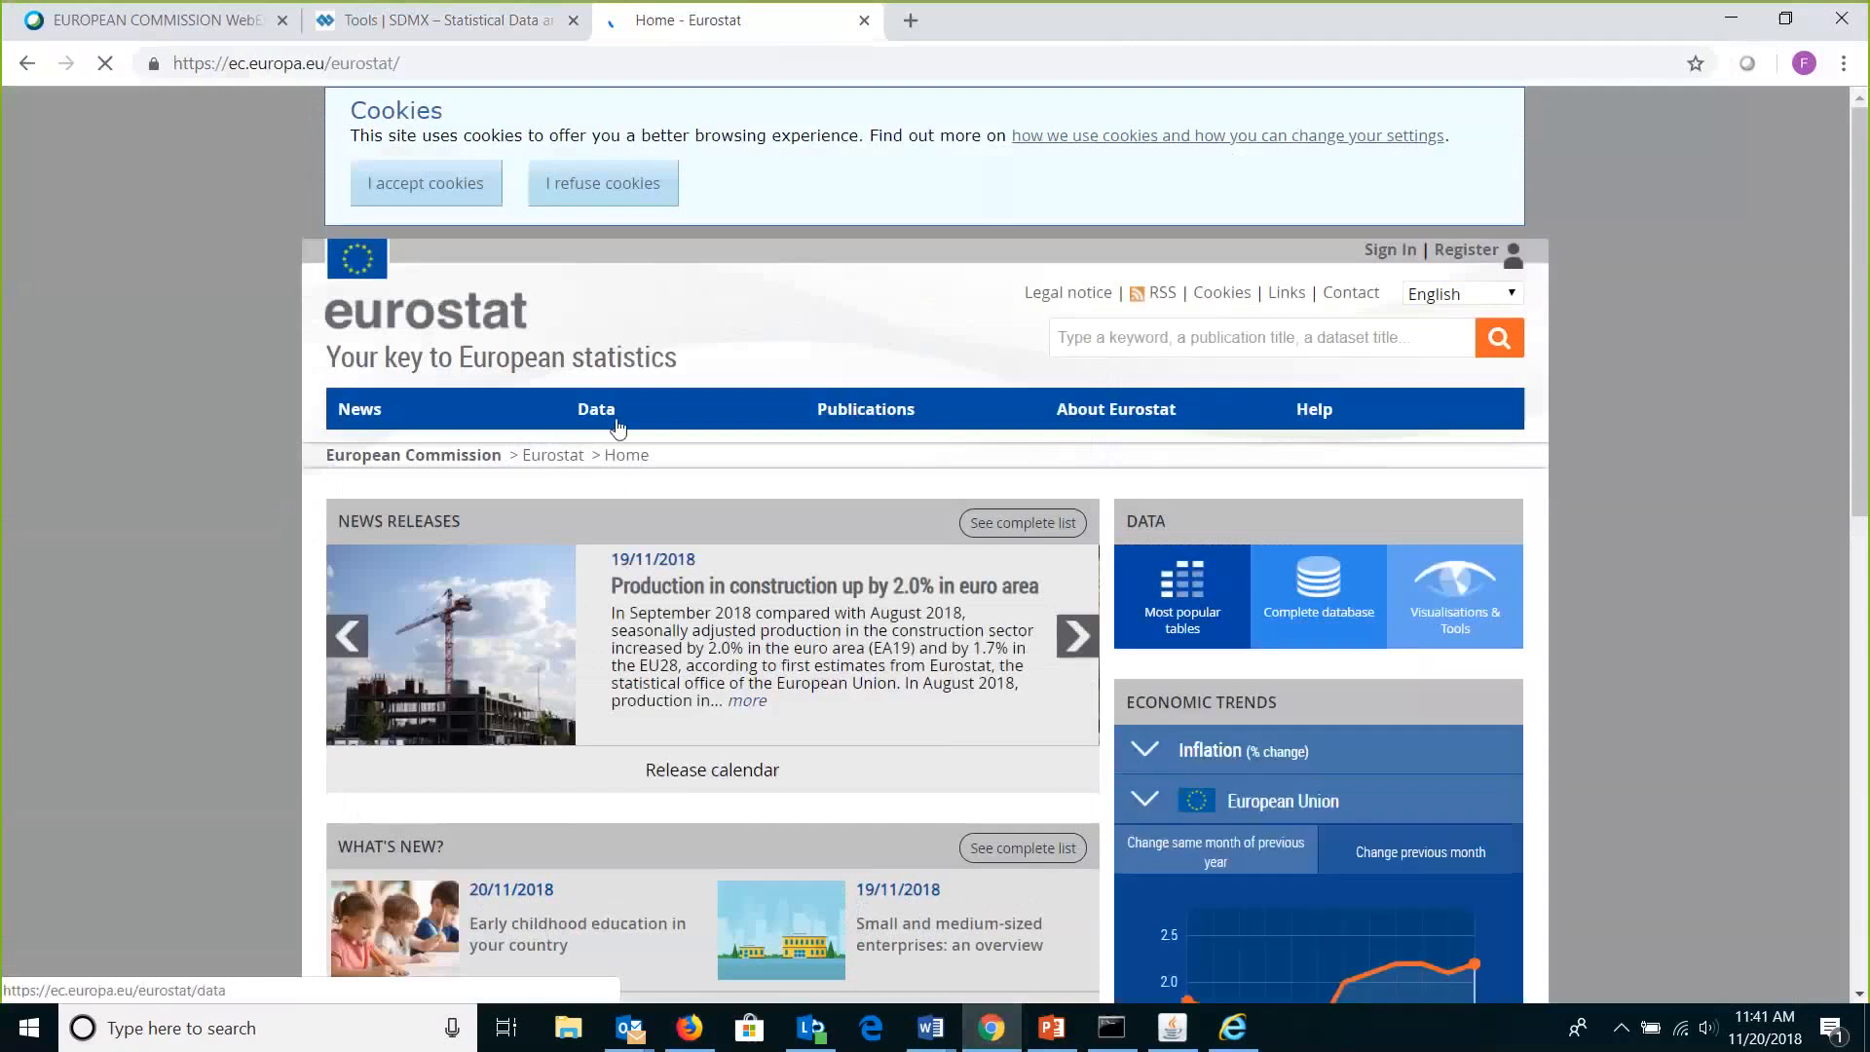
Go through Data and SDMX InfoSpace to SDMX IT tools, then return to the sdmx.org Tools tab.
click(617, 426)
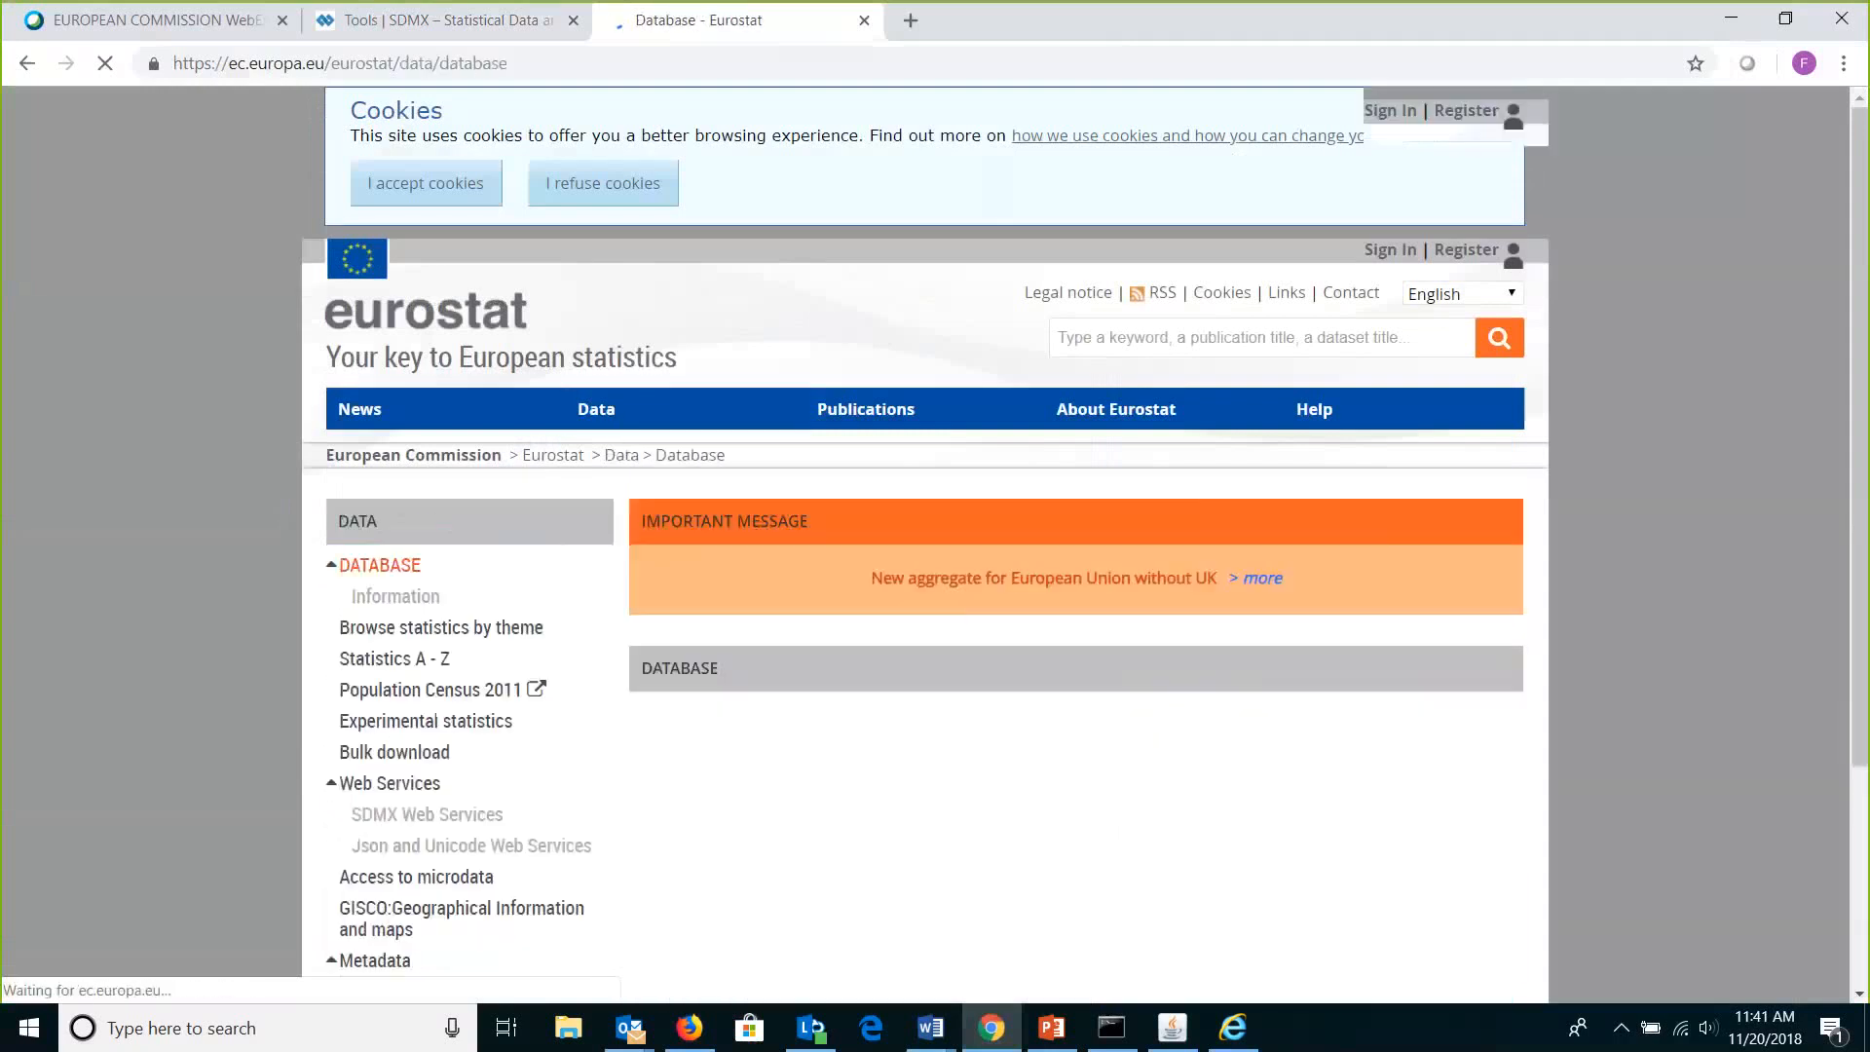
scroll(370, 766, down, 5)
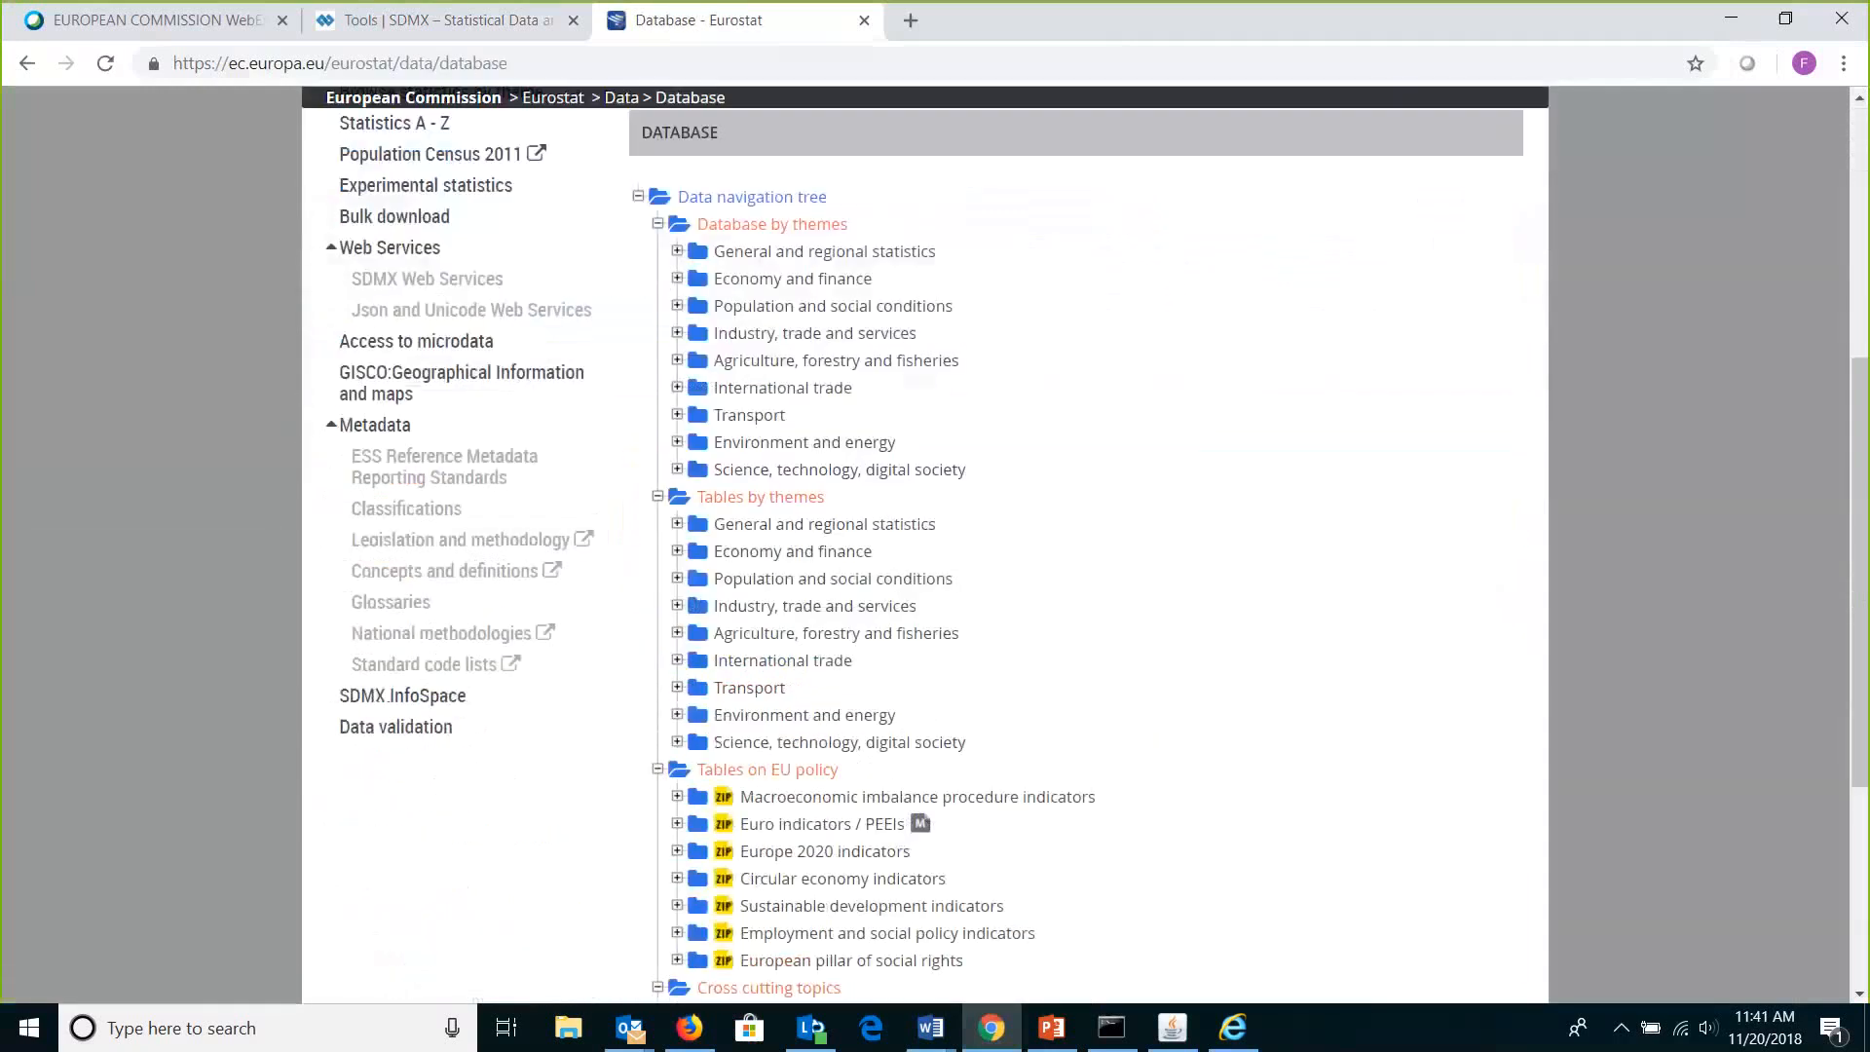
click(403, 698)
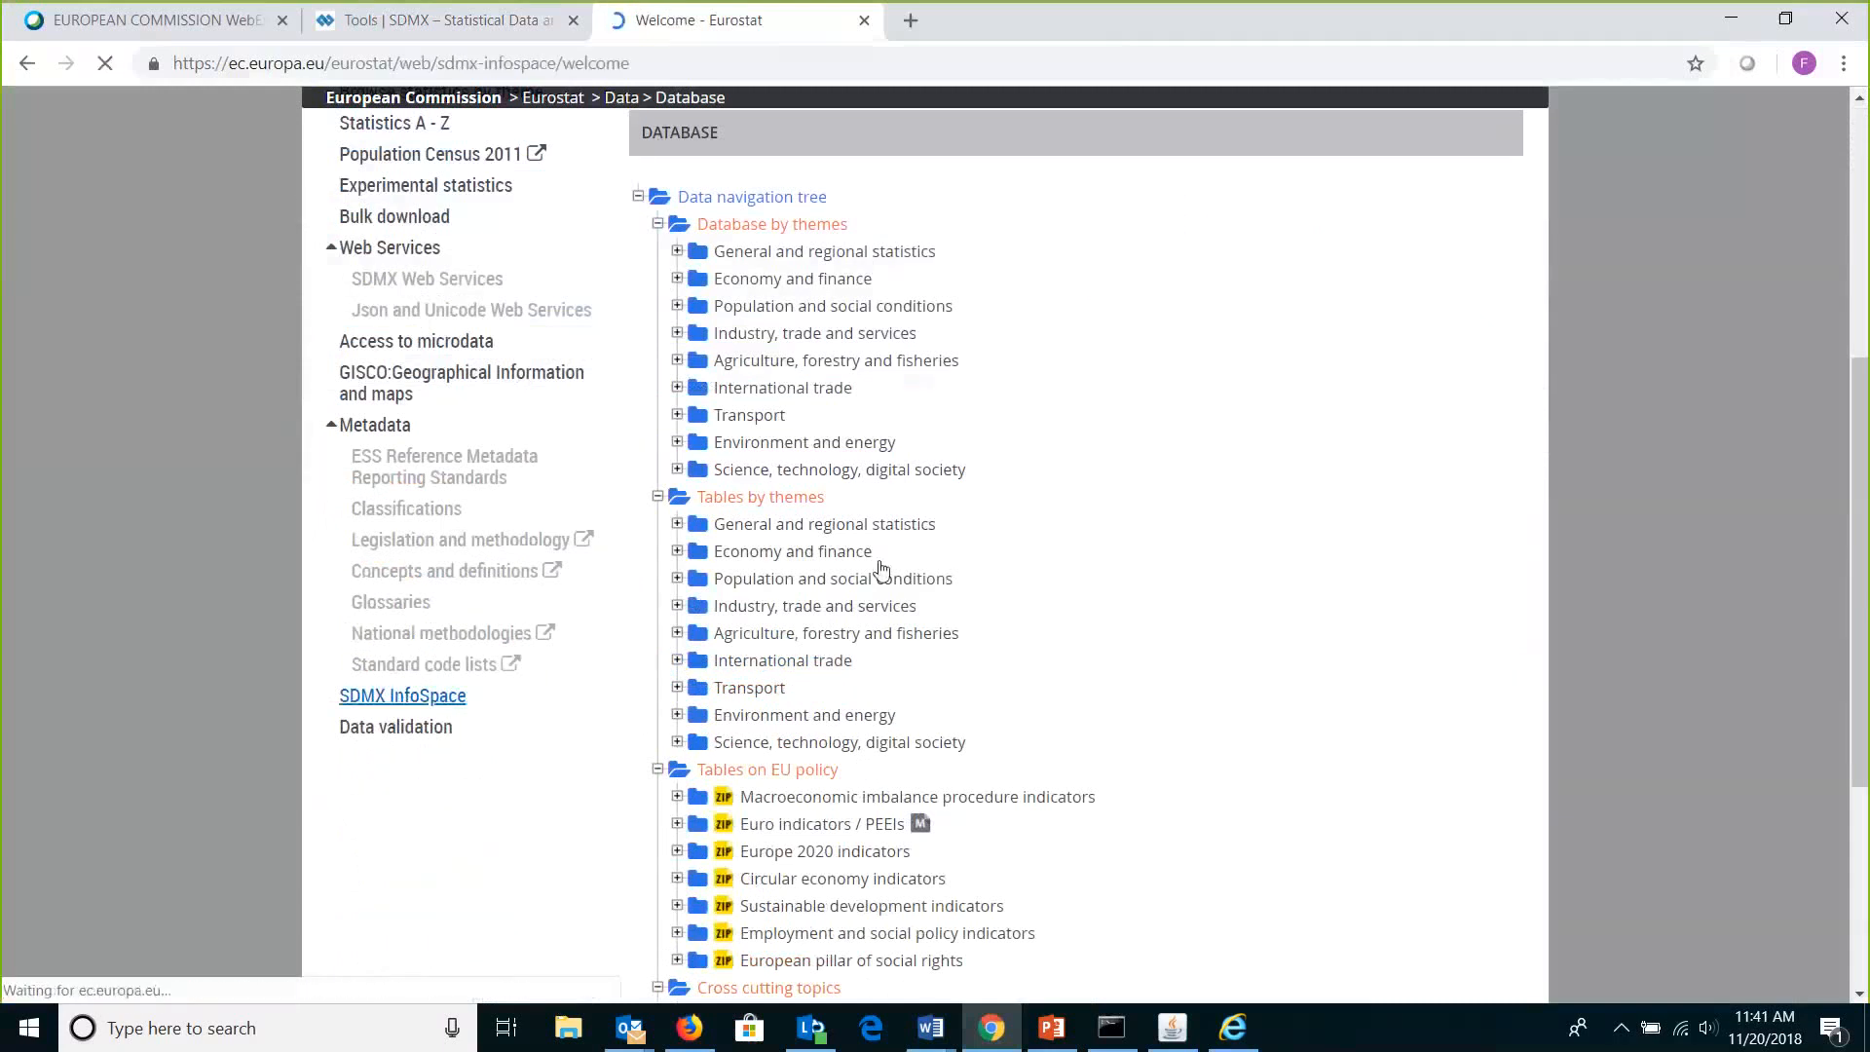
scroll(334, 649, down, 3)
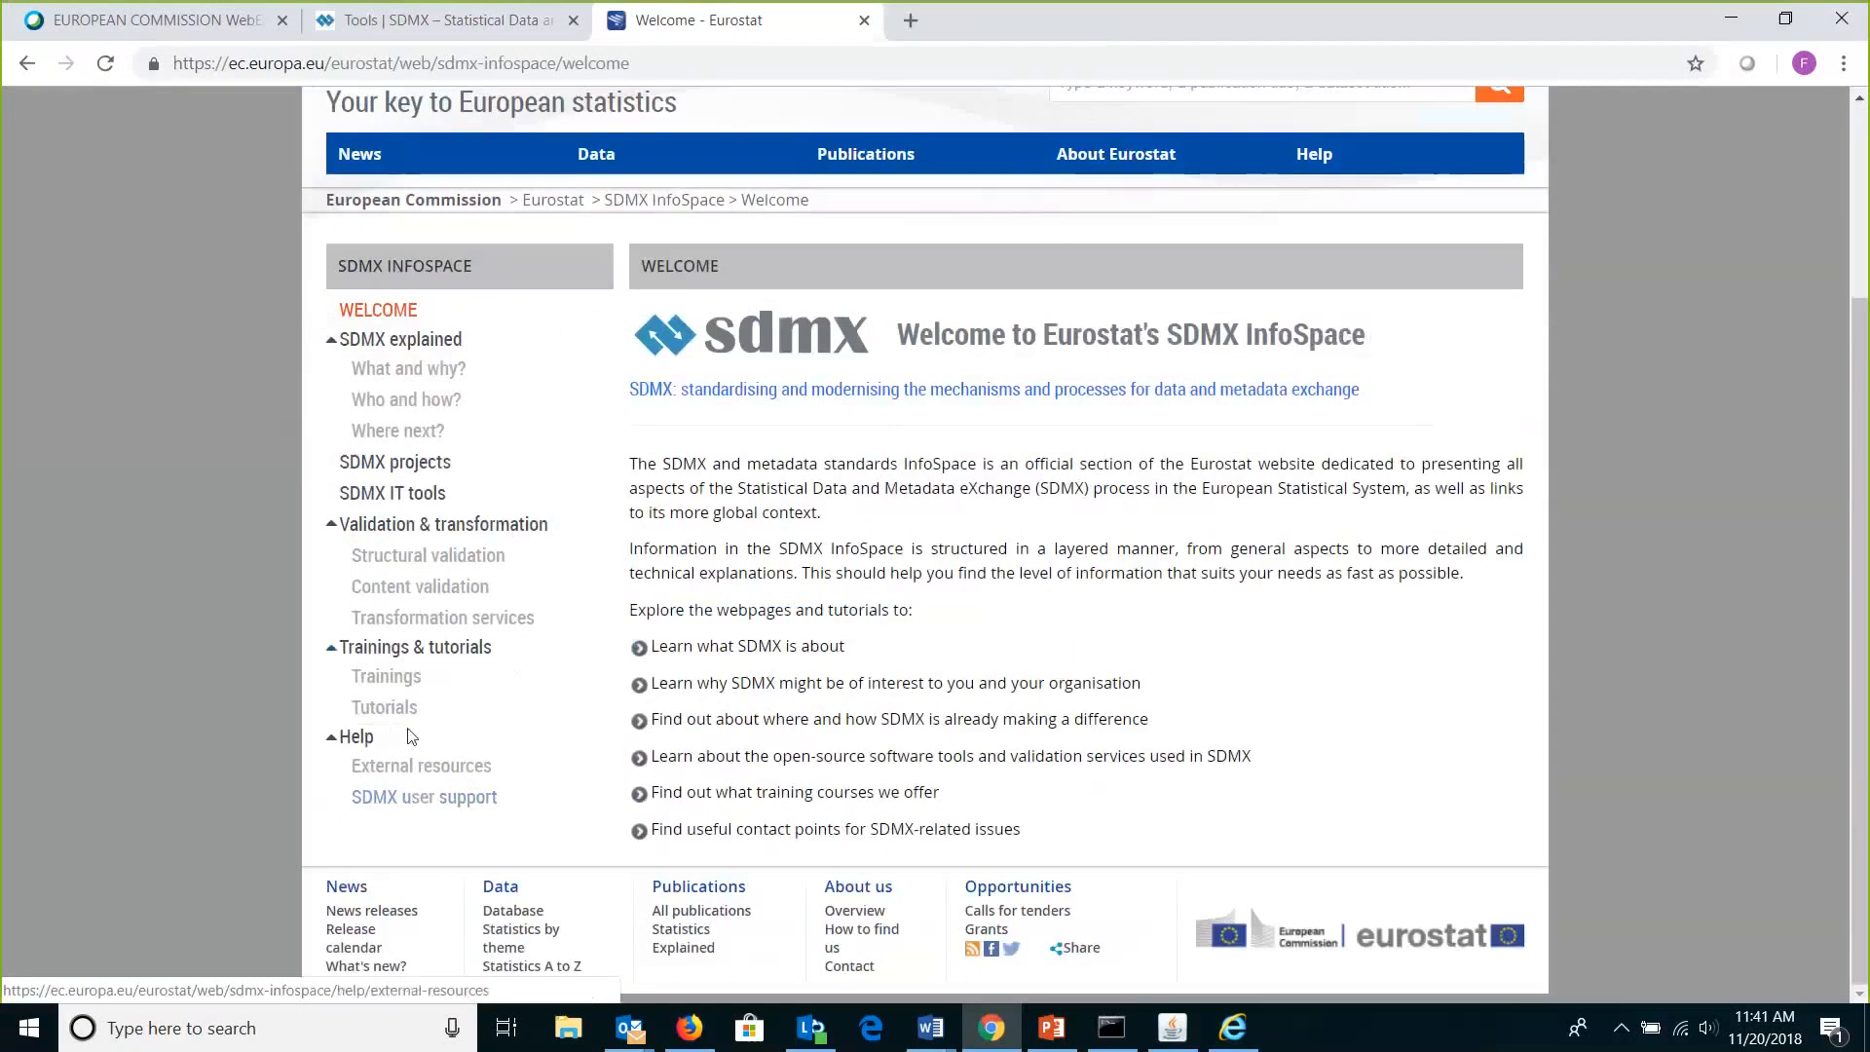
click(393, 493)
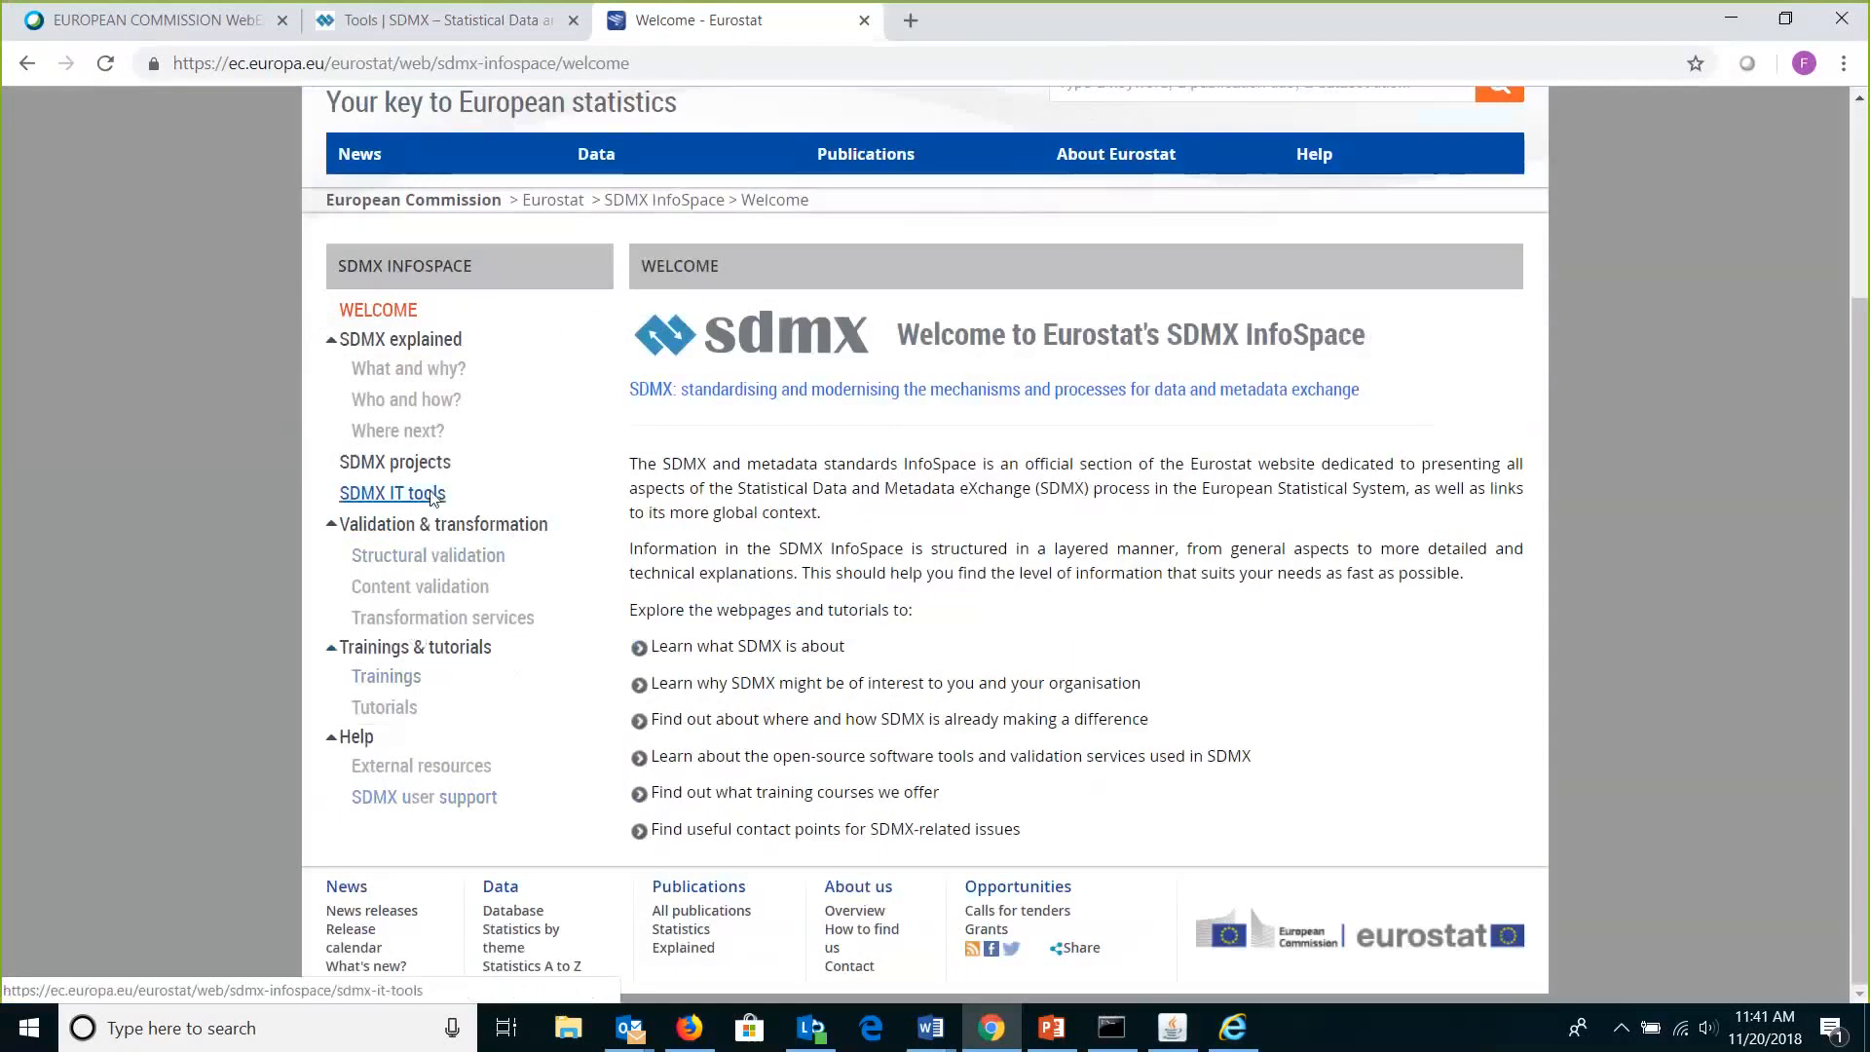
scroll(1867, 614, down, 5)
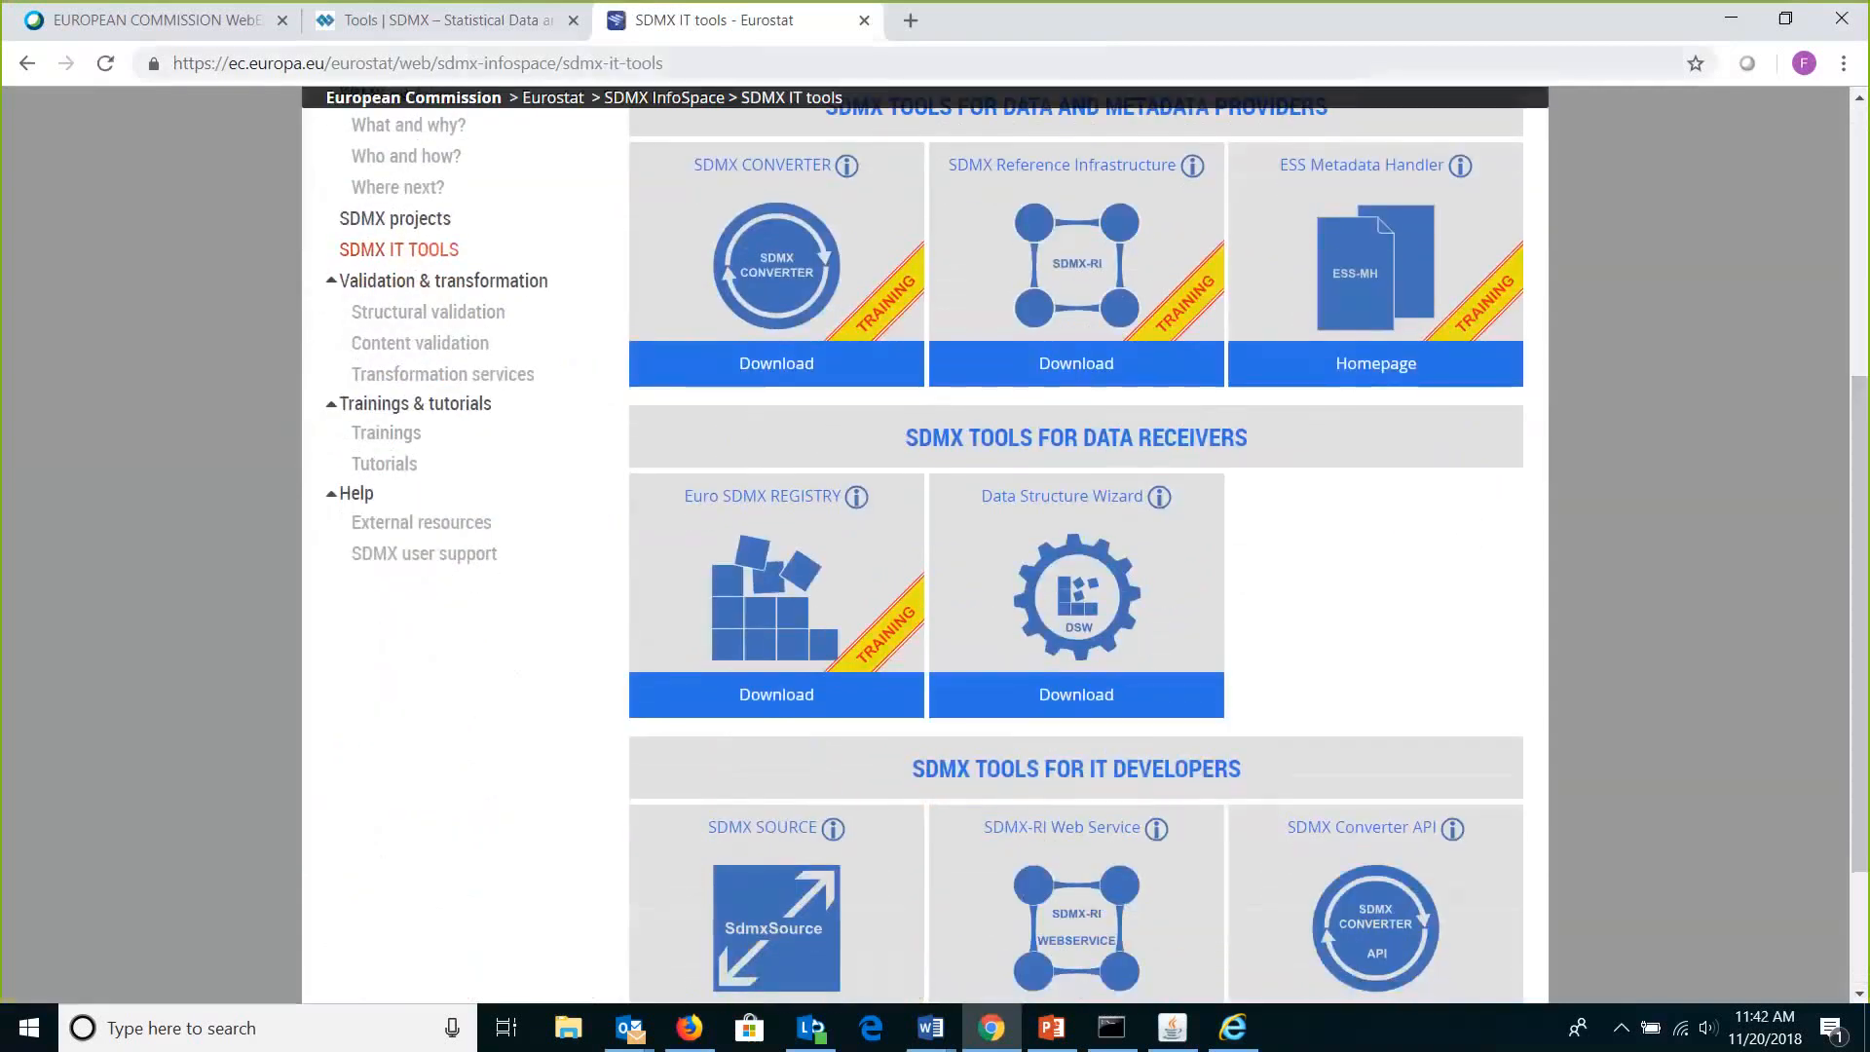
key(ctrl+shift+Tab)
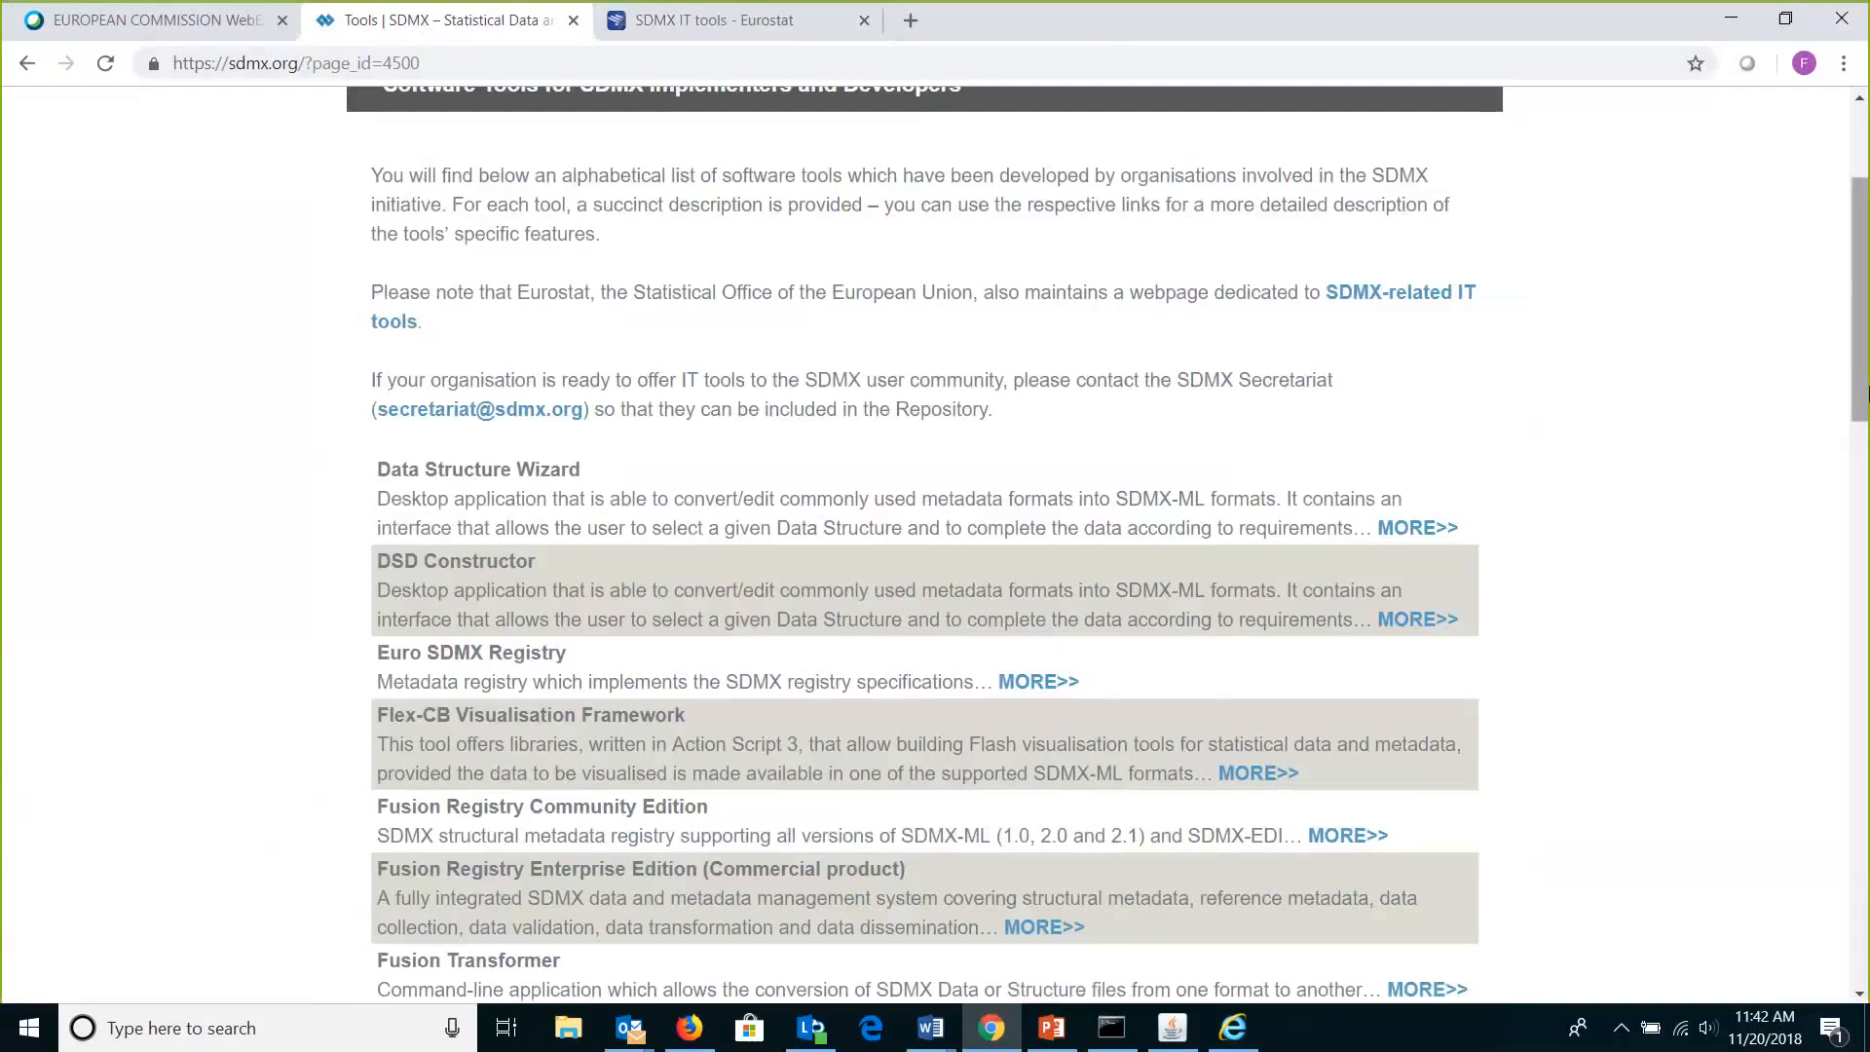